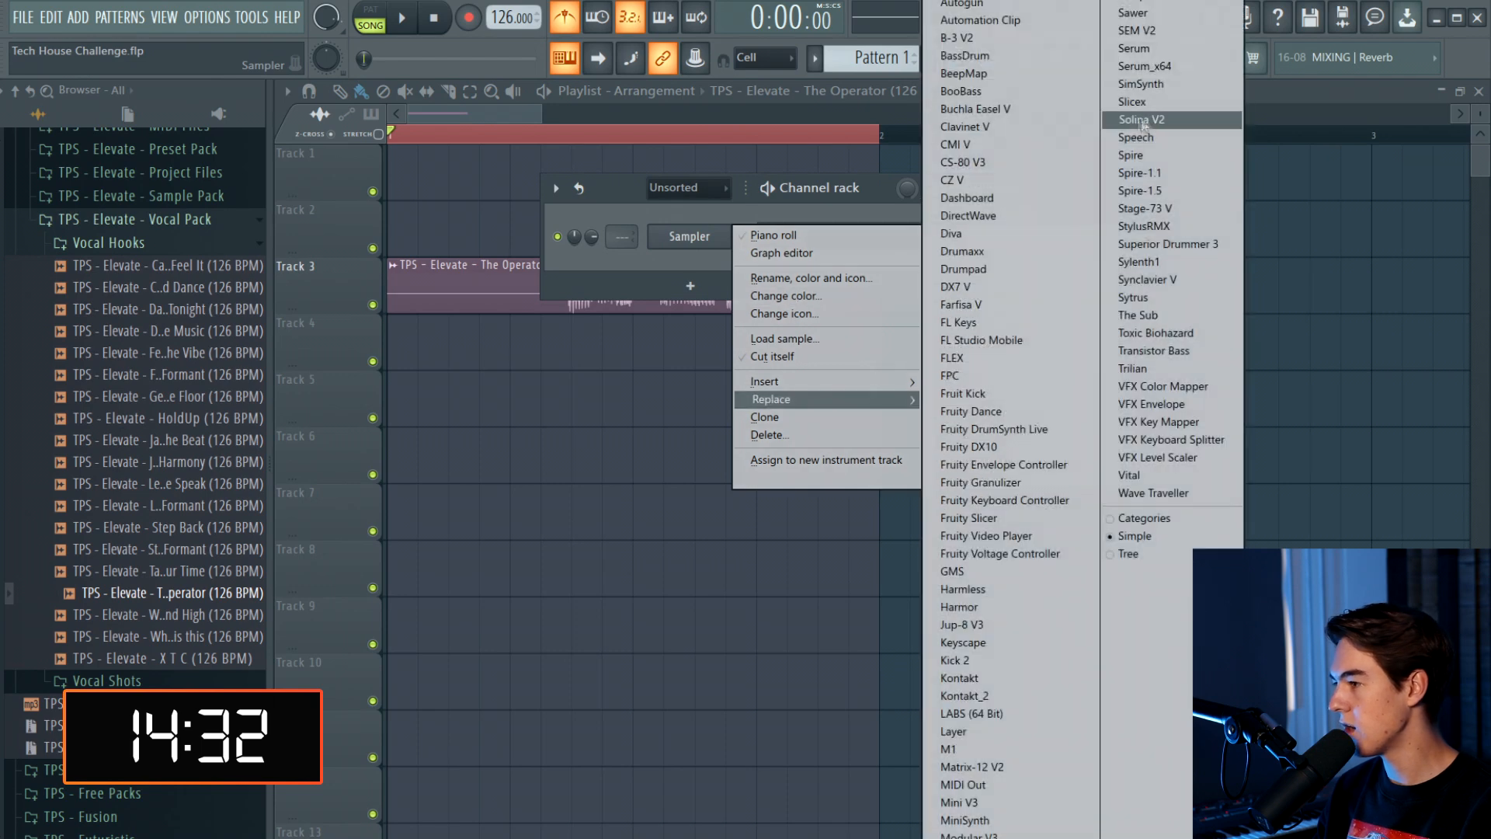
# Replace the Sampler channel with Serum and load the BS - Go Deeper preset from the TPS - Elevate Preset Pack
pyautogui.click(1138, 48)
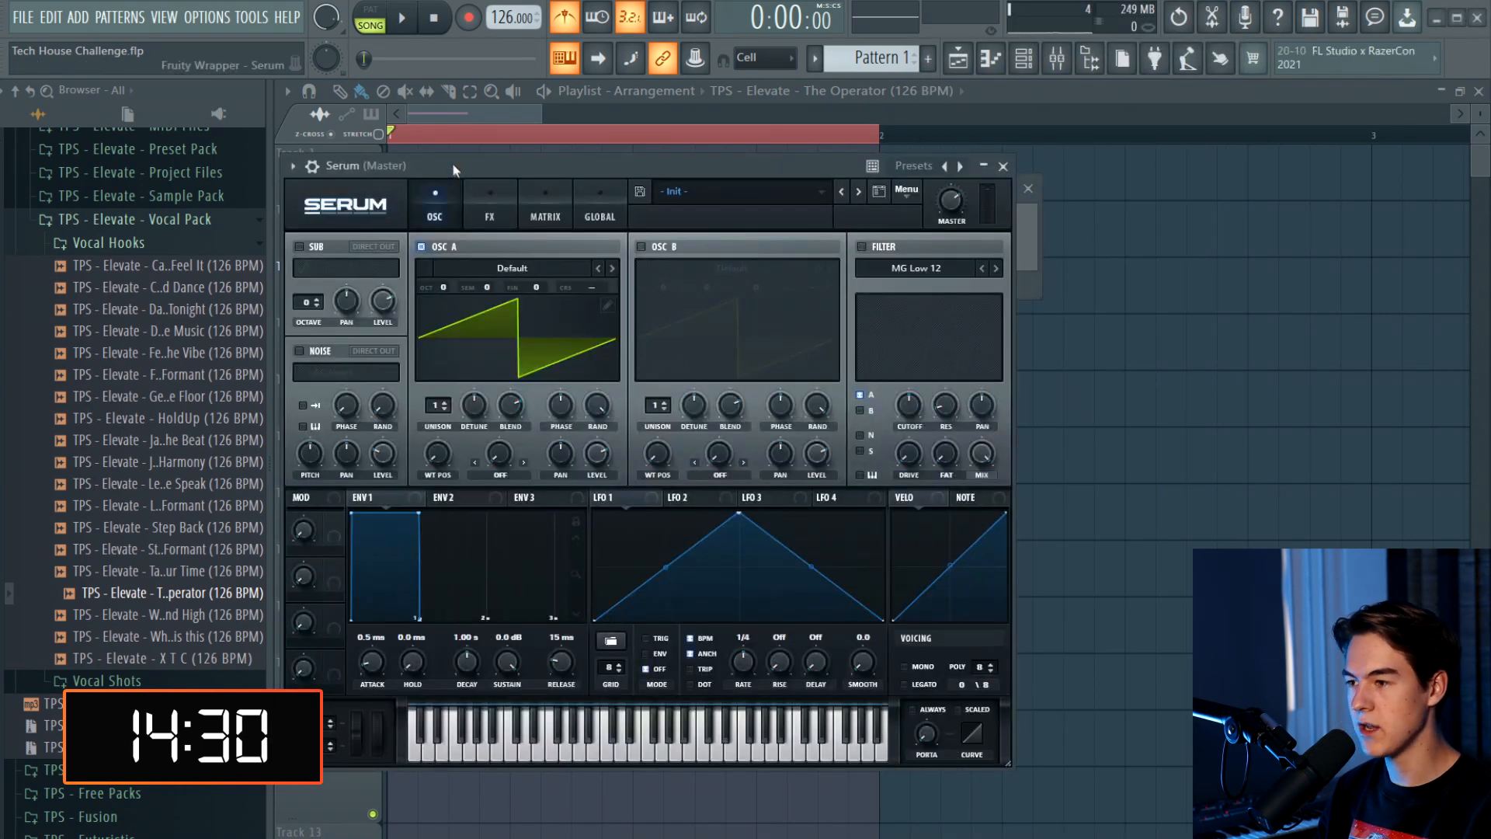
pyautogui.click(706, 213)
pyautogui.moveTo(758, 411)
pyautogui.moveTo(921, 431)
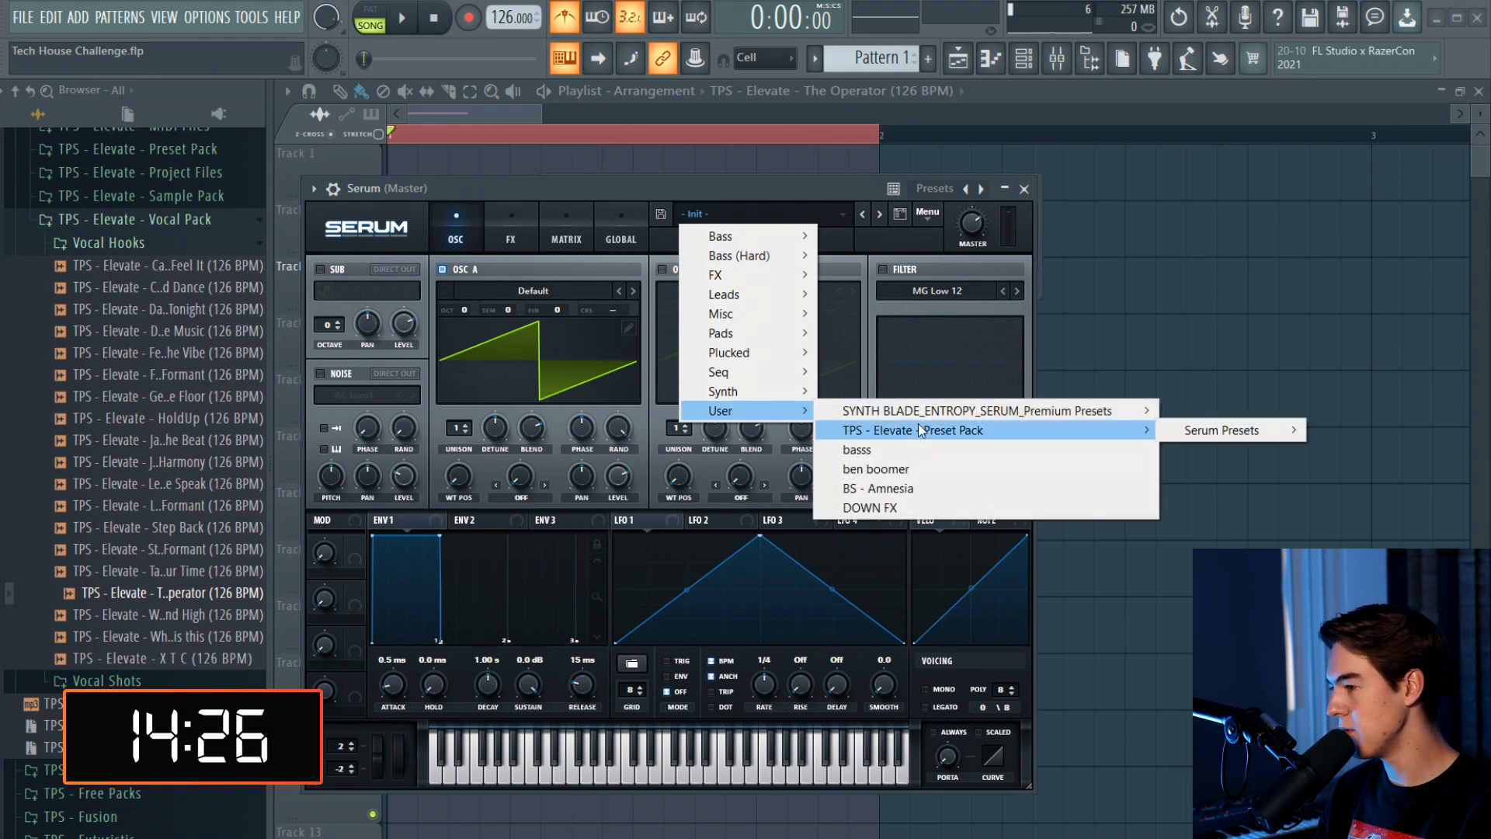
pyautogui.moveTo(1278, 431)
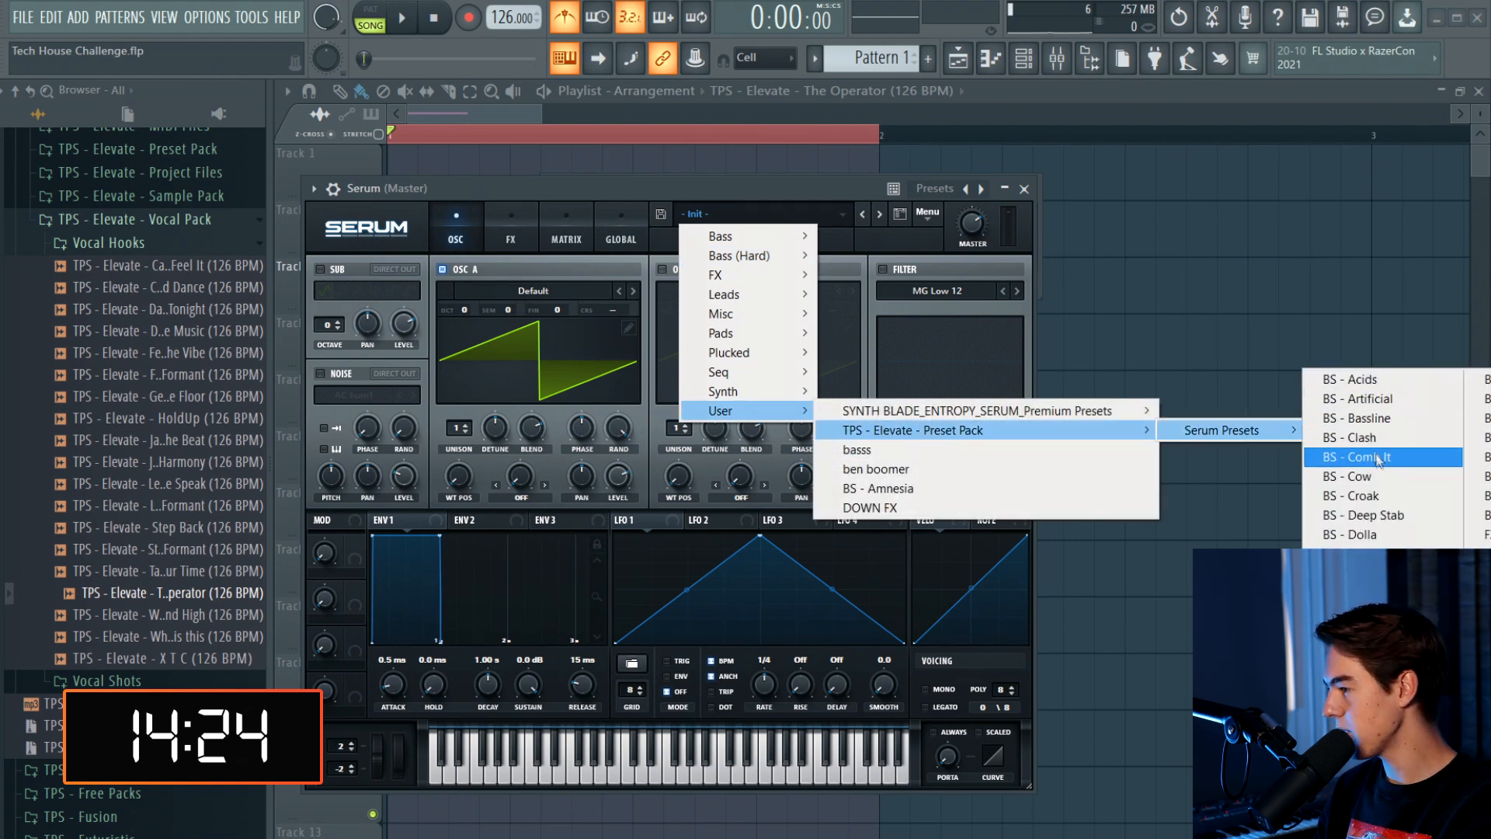
pyautogui.click(1356, 651)
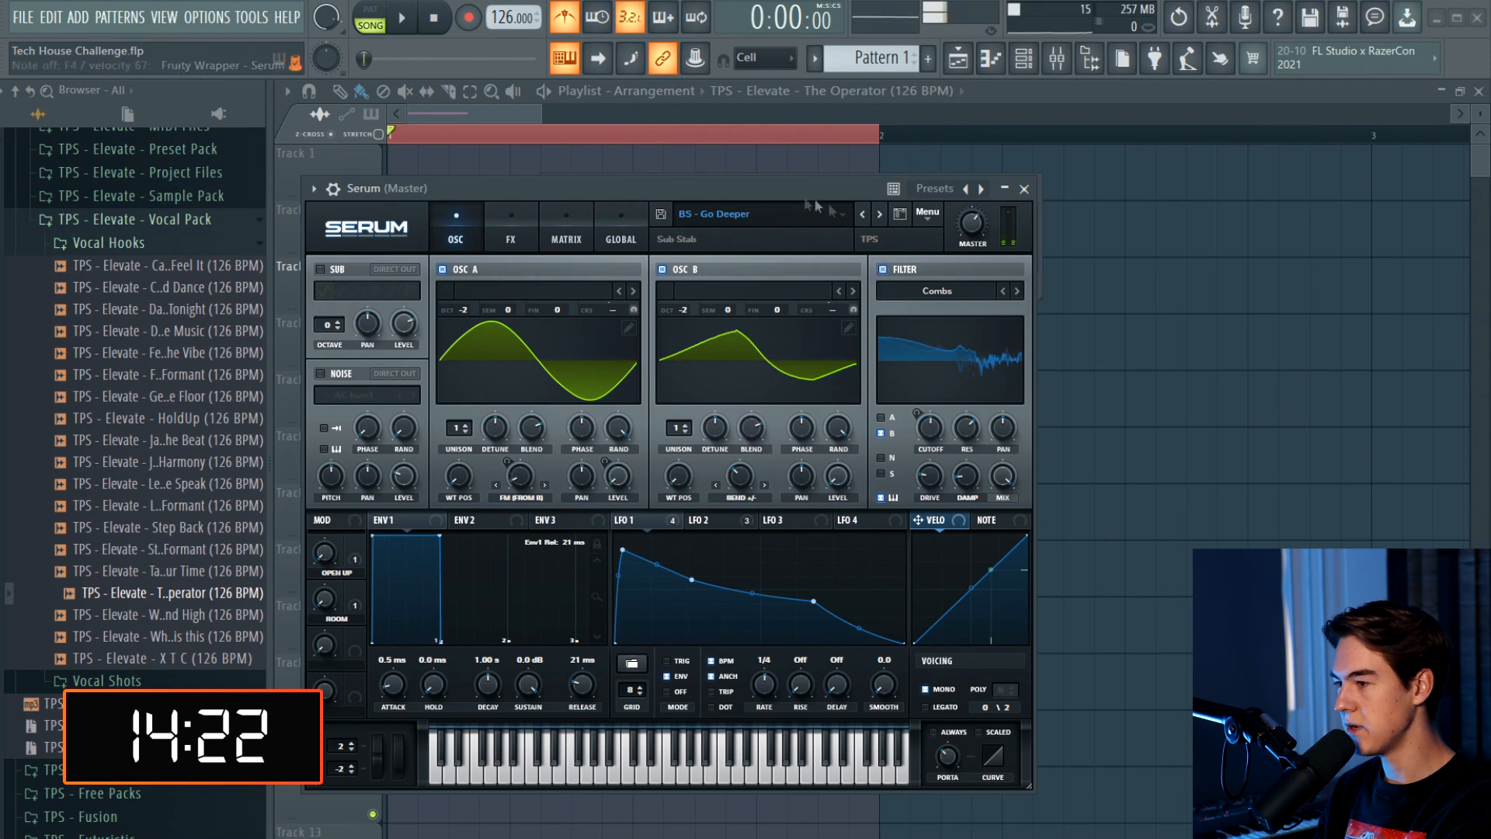
# Step forward through the Serum bass presets to BS - Party, then close the synth
pyautogui.moveTo(818, 189); pyautogui.dragTo(897, 216)
pyautogui.click(916, 216)
pyautogui.click(917, 216)
pyautogui.click(917, 216)
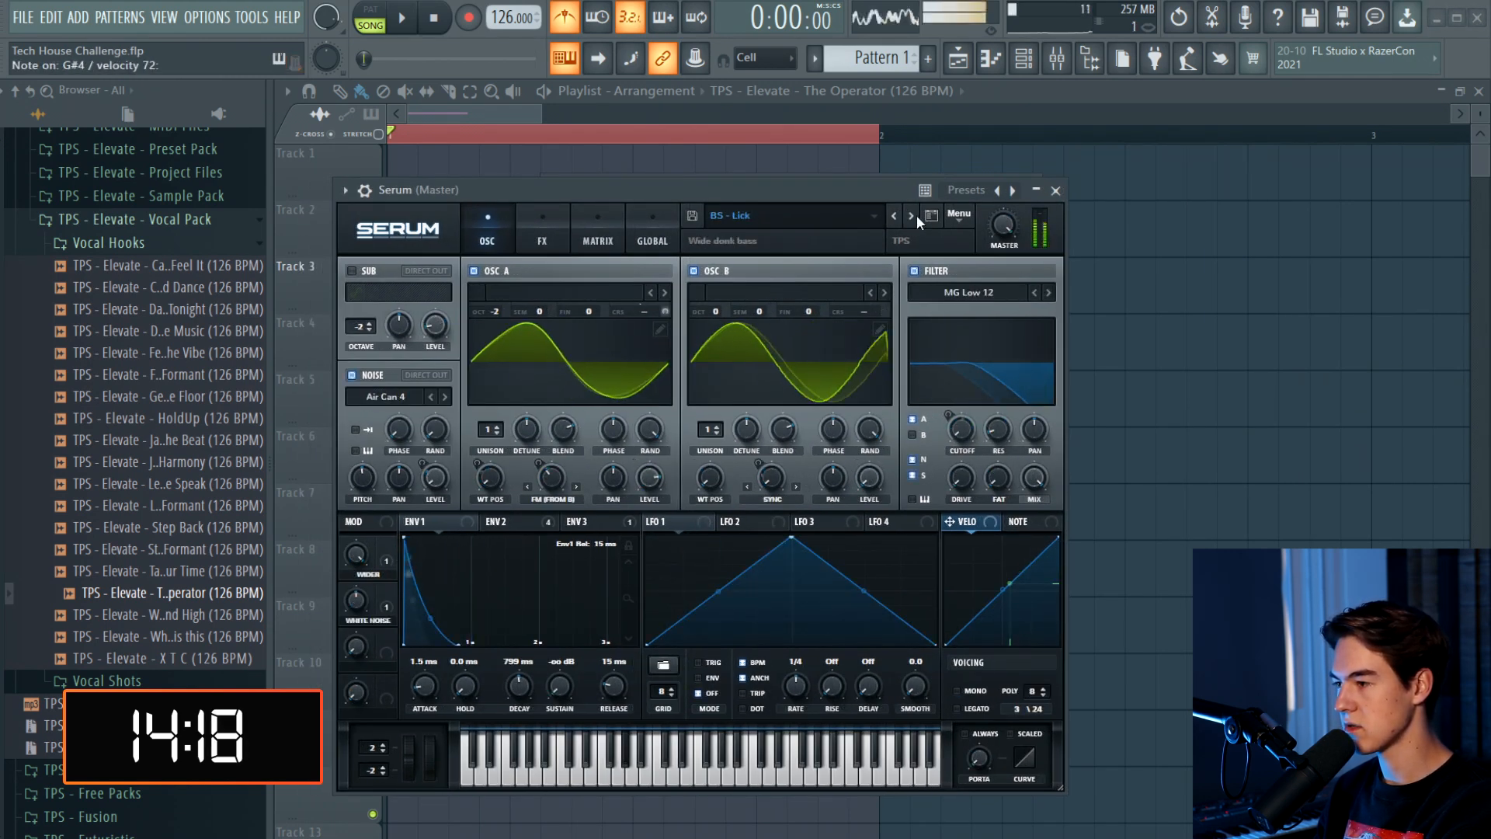
pyautogui.click(917, 216)
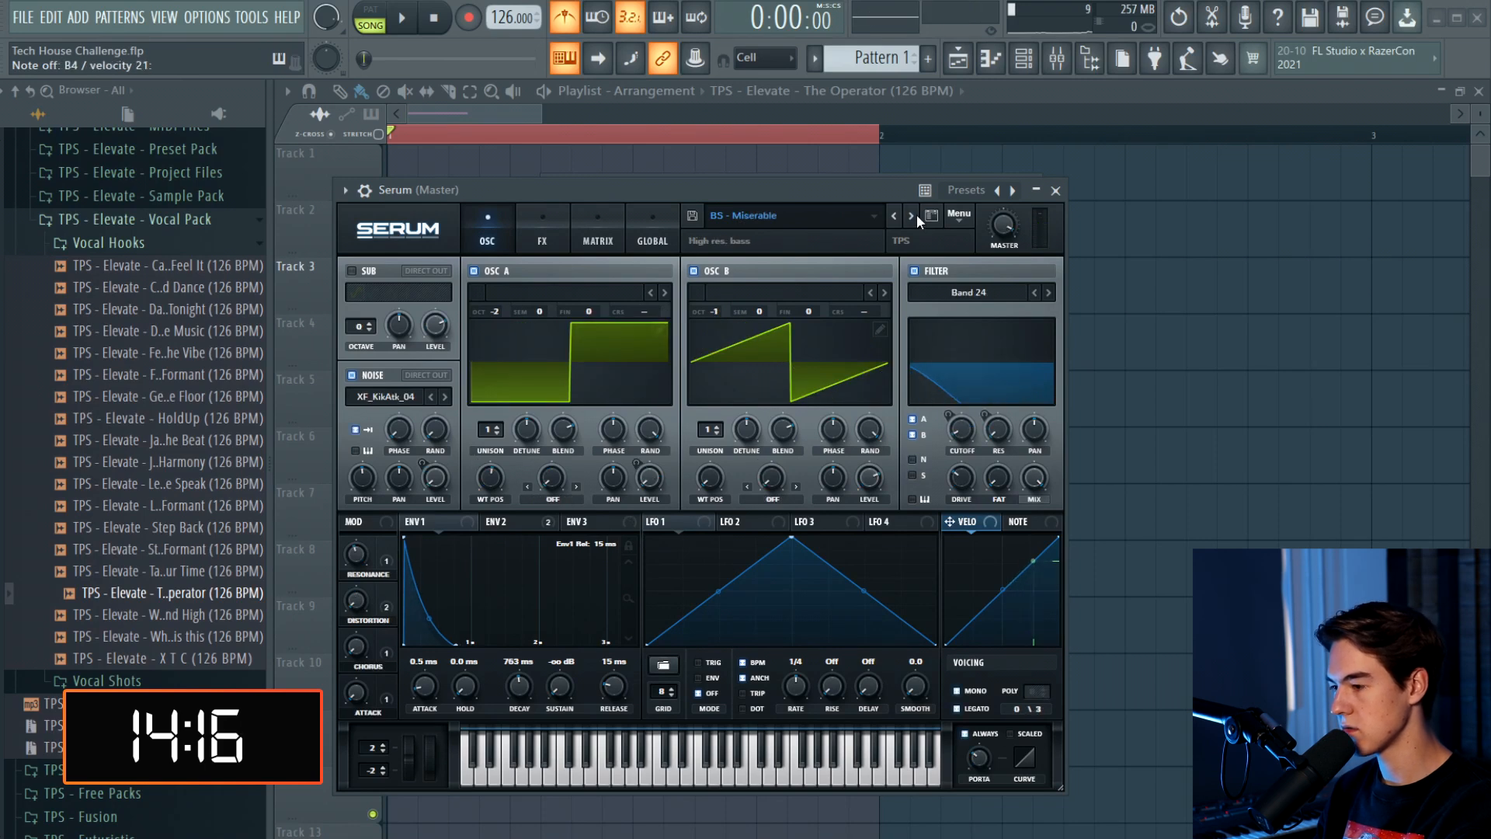
pyautogui.click(916, 215)
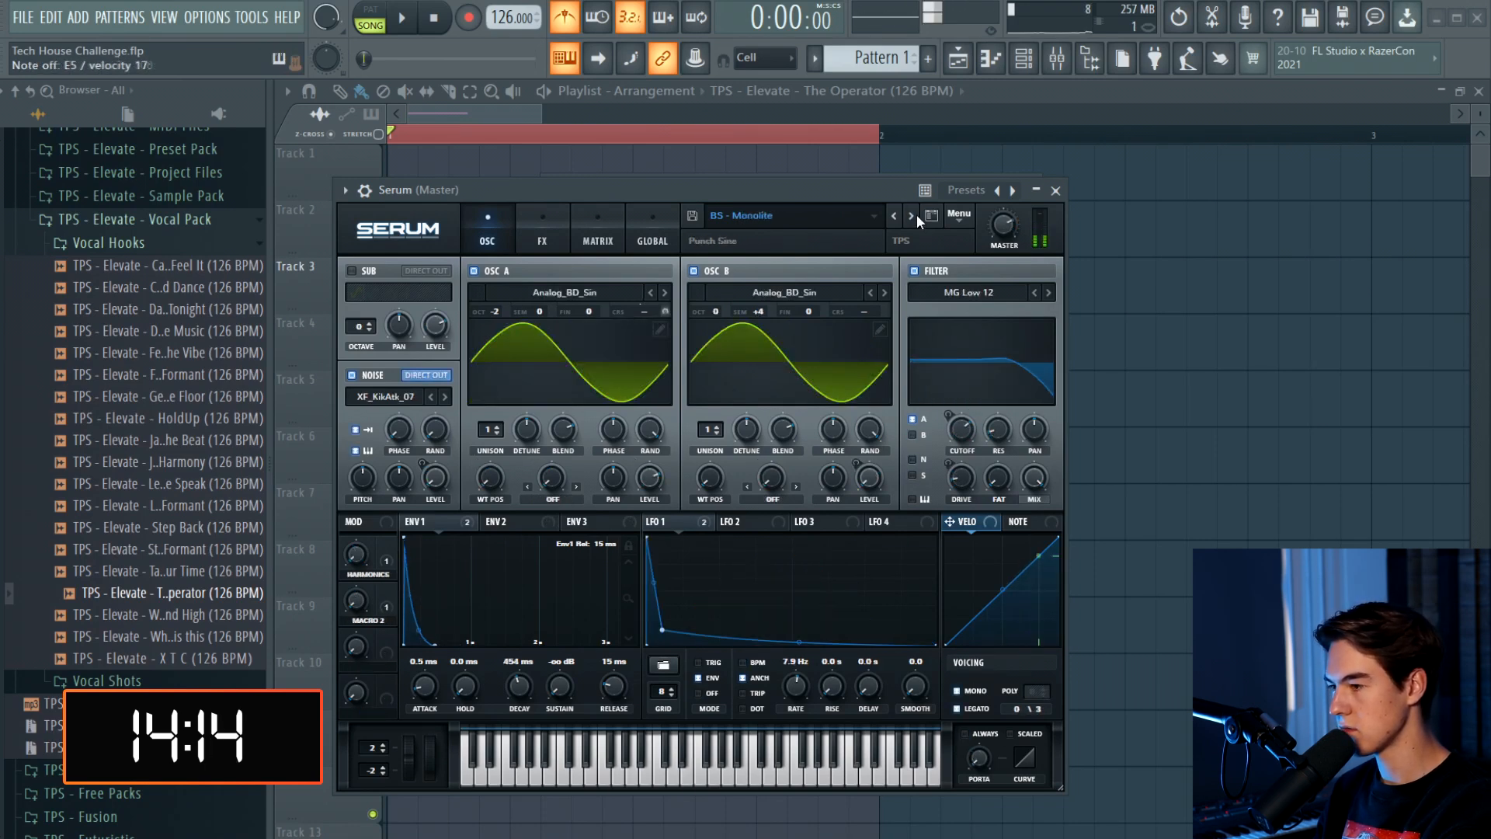
pyautogui.click(916, 215)
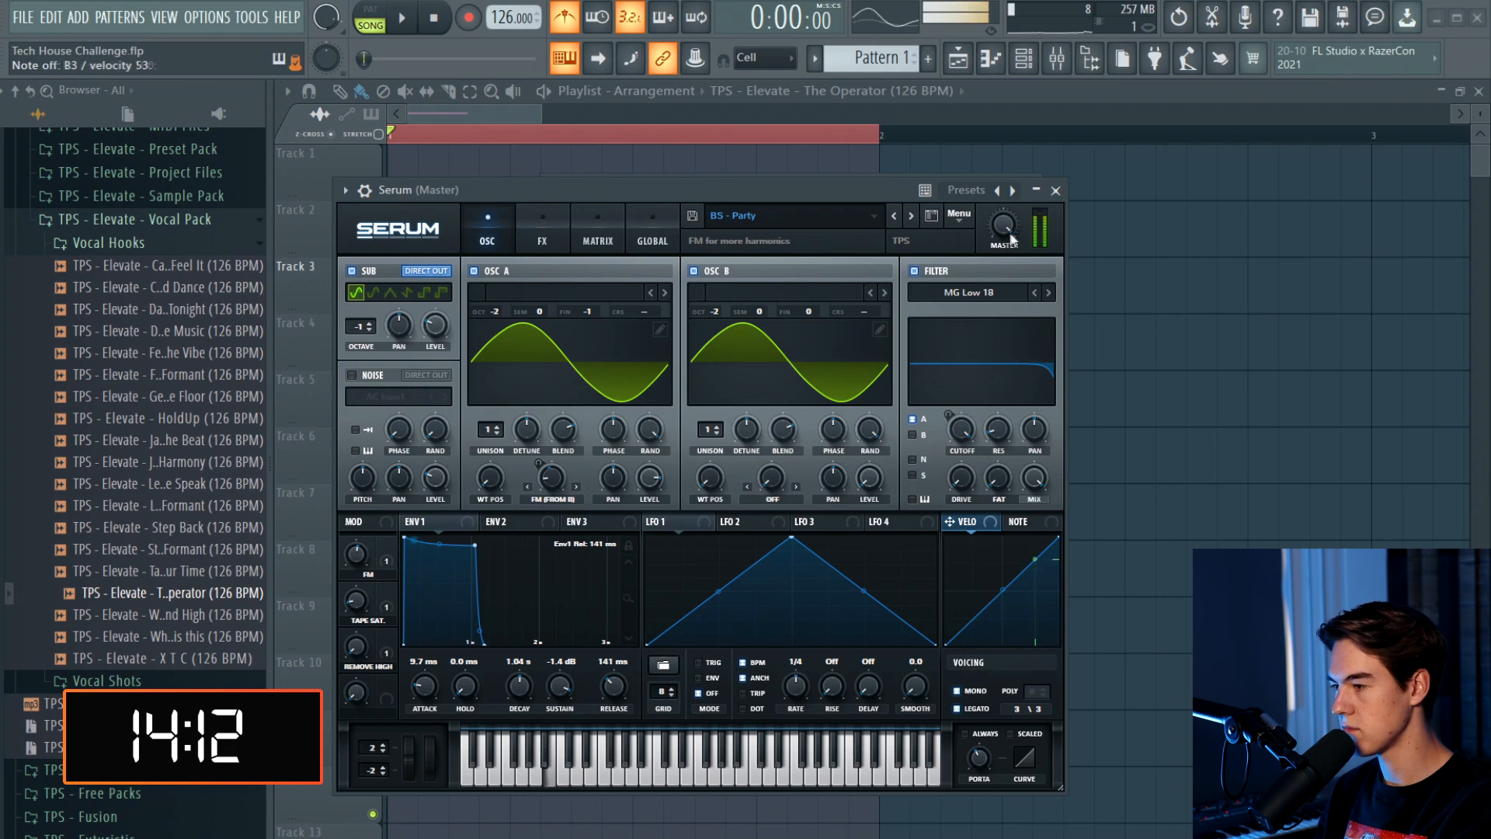
pyautogui.moveTo(1012, 223)
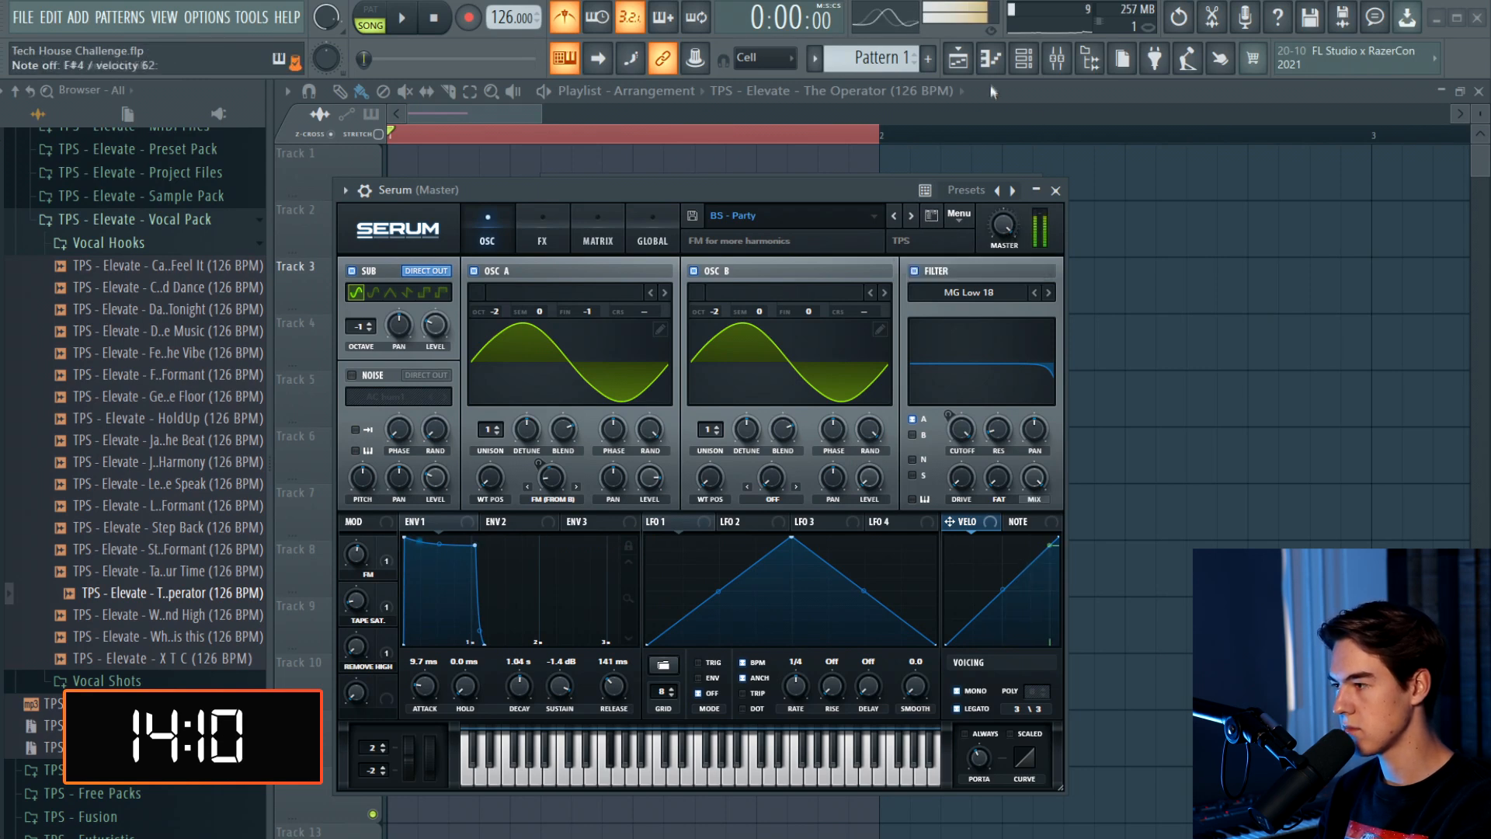
pyautogui.press('Escape')
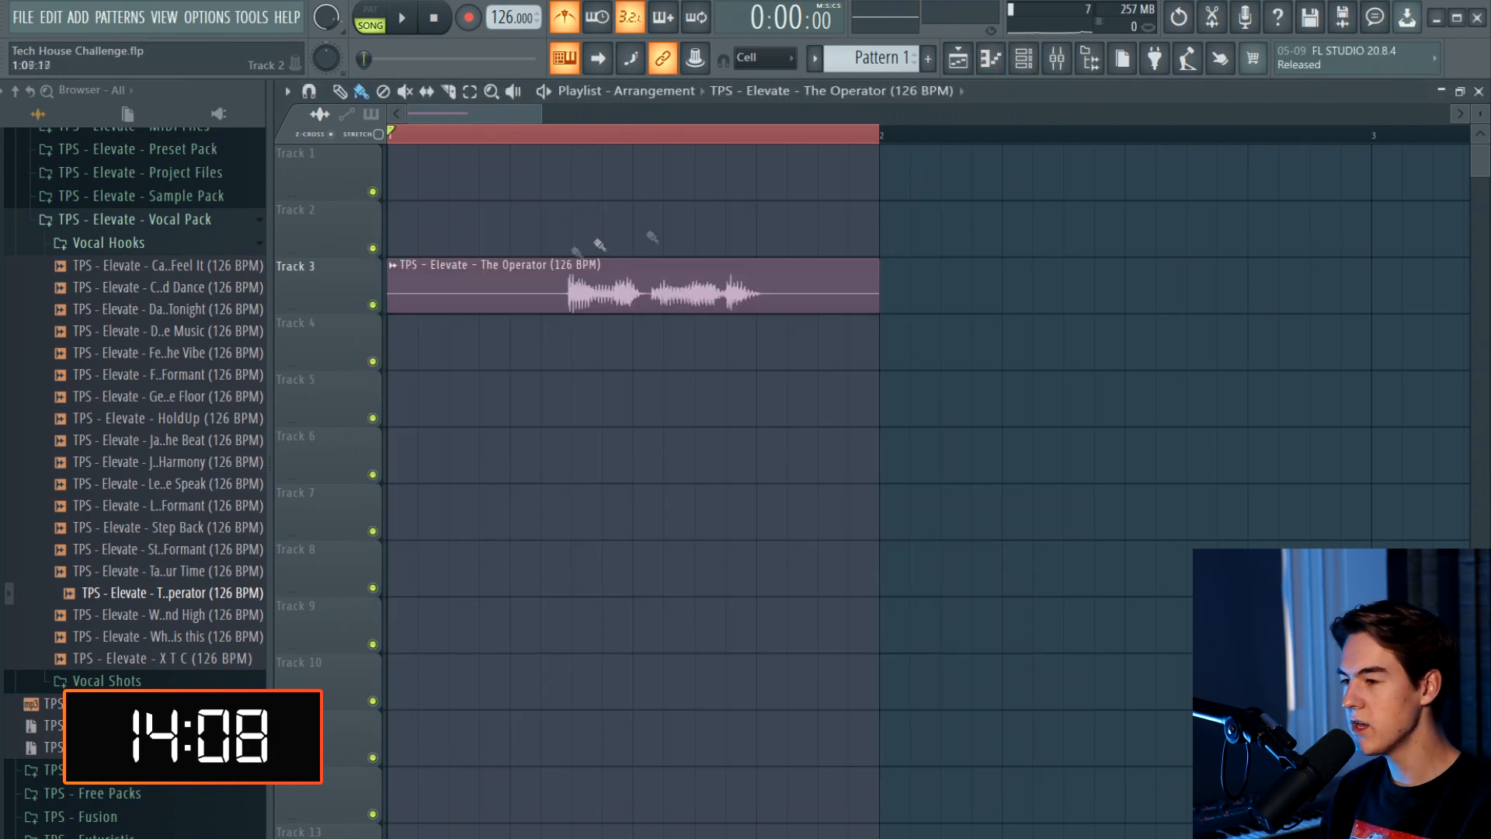
# Inspect the settings of The Operator vocal clip and play the clip from partway through bar 1
pyautogui.doubleClick(512, 284)
pyautogui.click(533, 135)
pyautogui.doubleClick(643, 301)
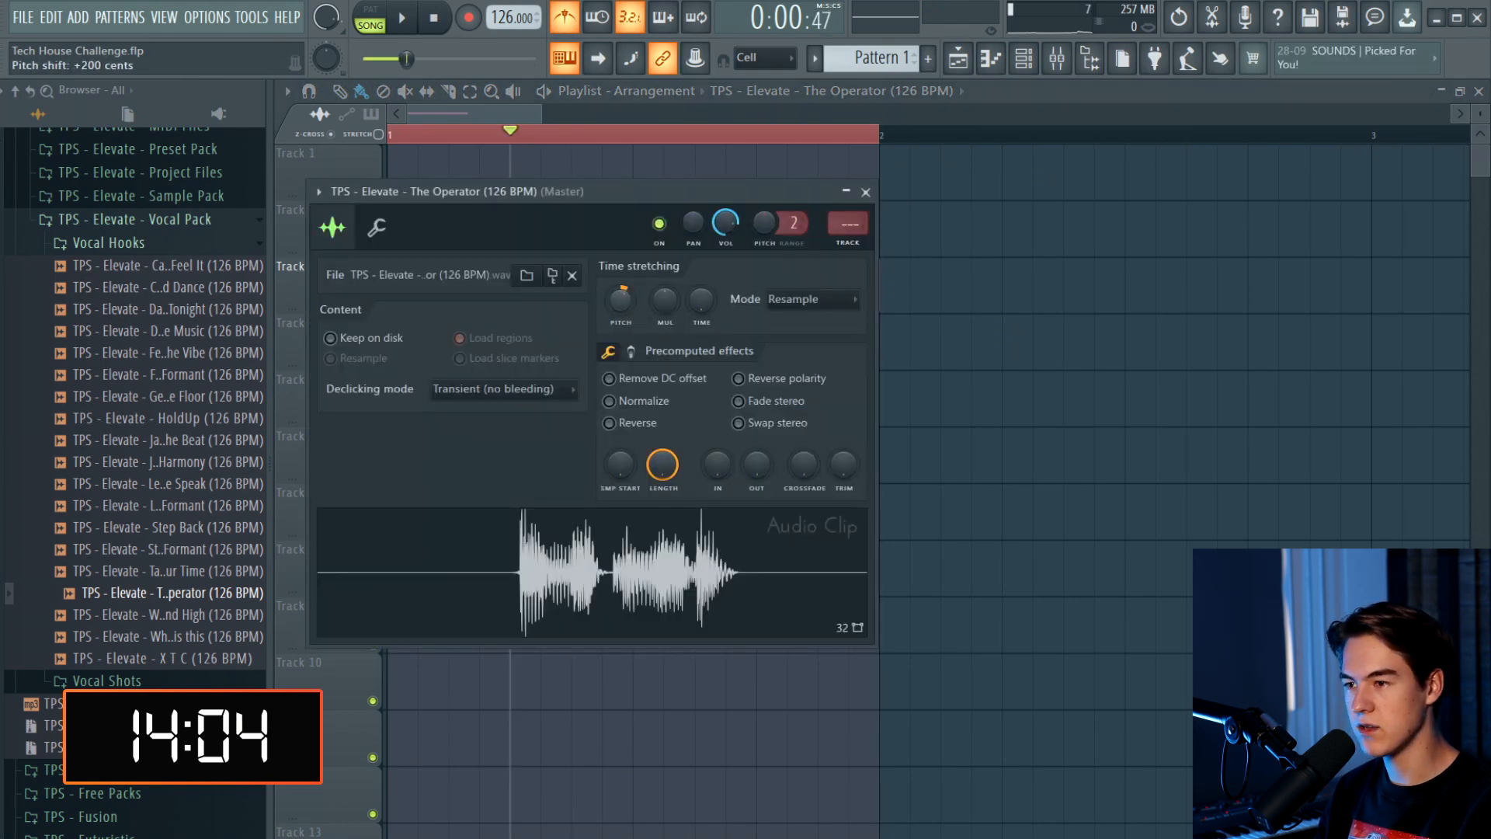
pyautogui.press('Escape')
pyautogui.press('space')
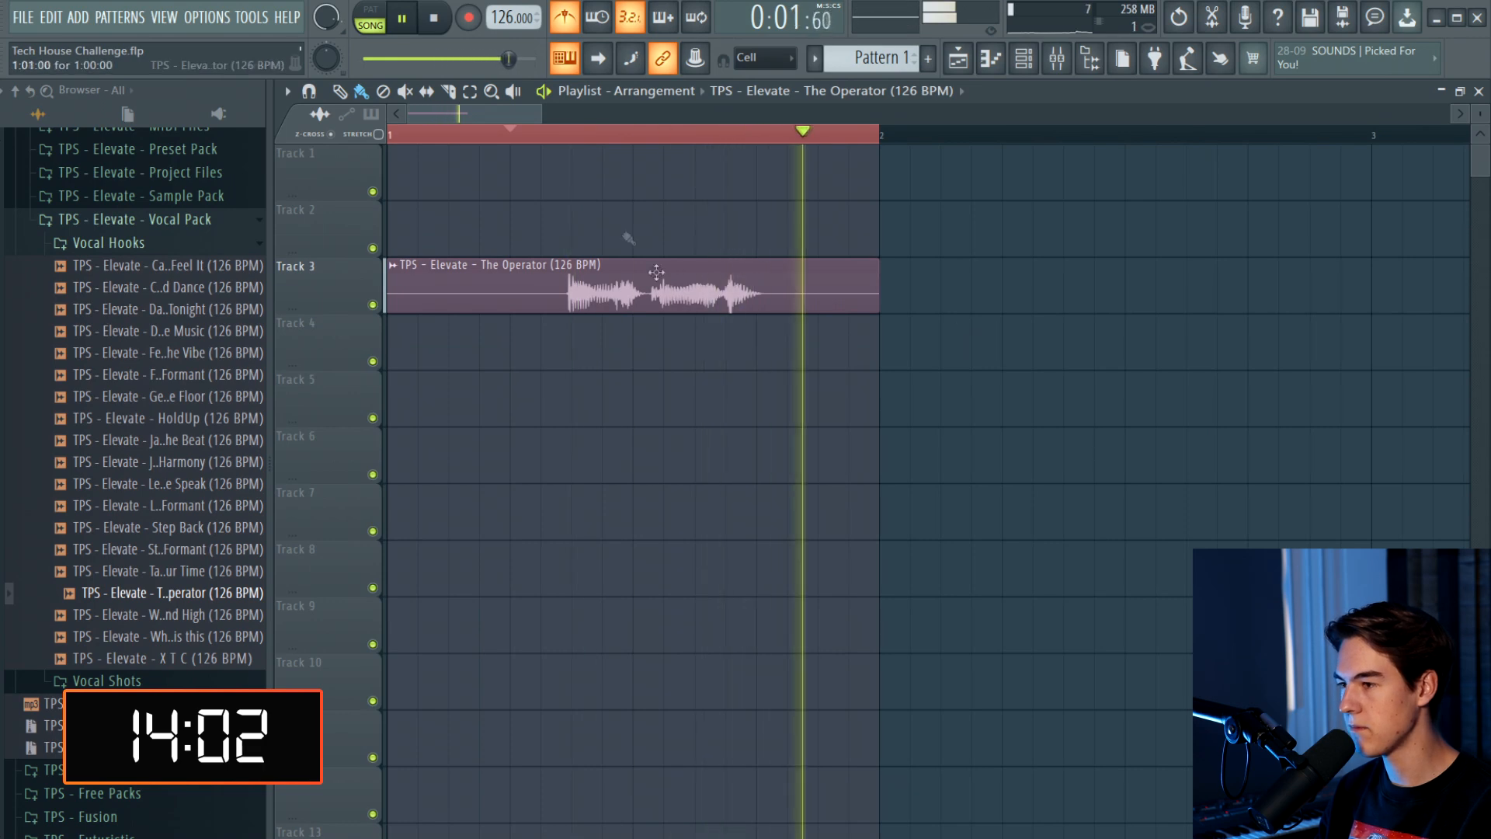
pyautogui.press('space')
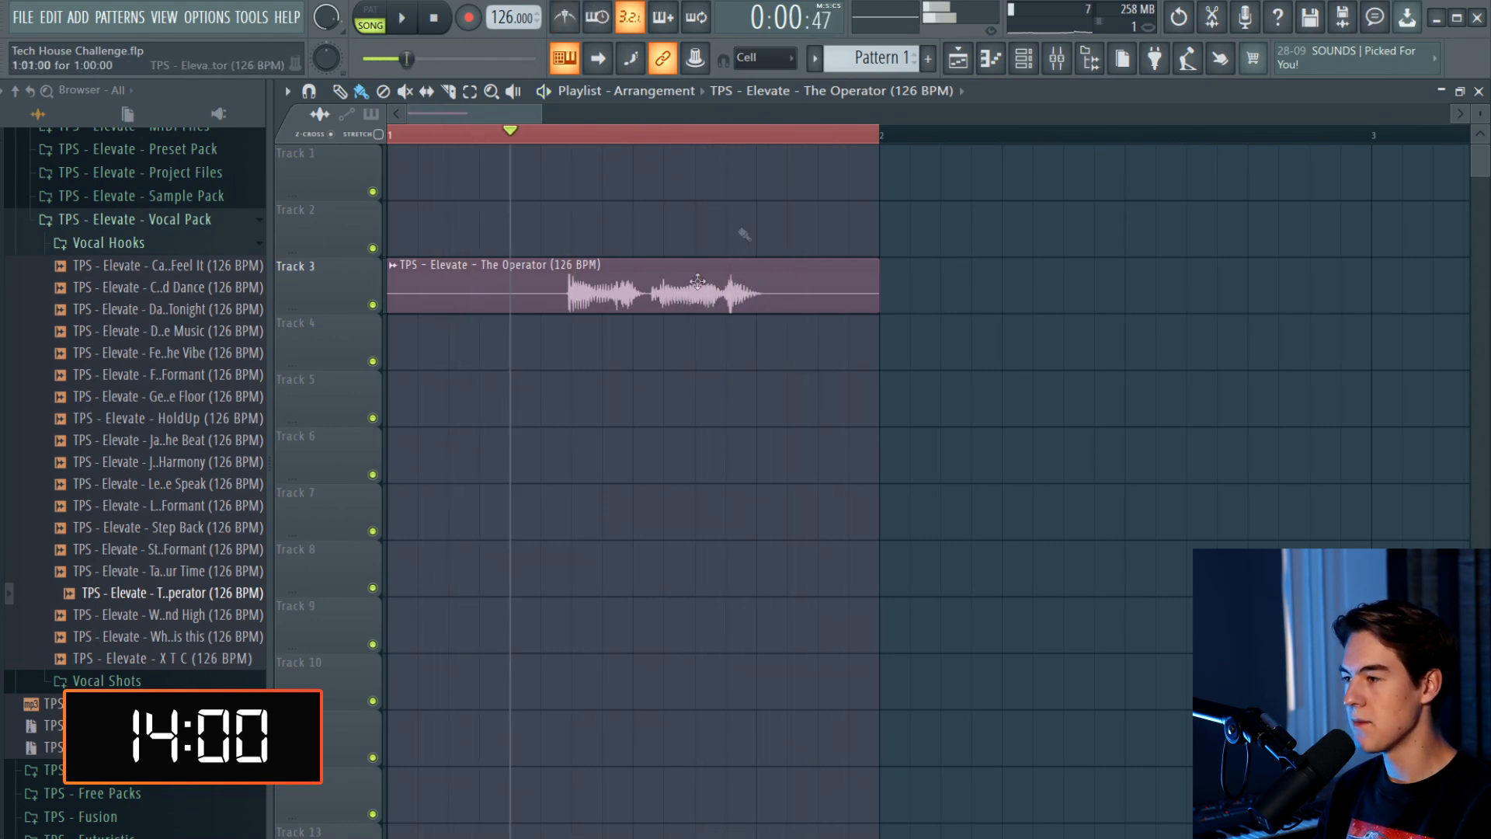
# Route the vocal clip to mixer track 13, resize the mixer, and insert LittleAlterBoy in the track's third effect slot
pyautogui.click(1072, 62)
pyautogui.hotkey('ctrl', 'l')
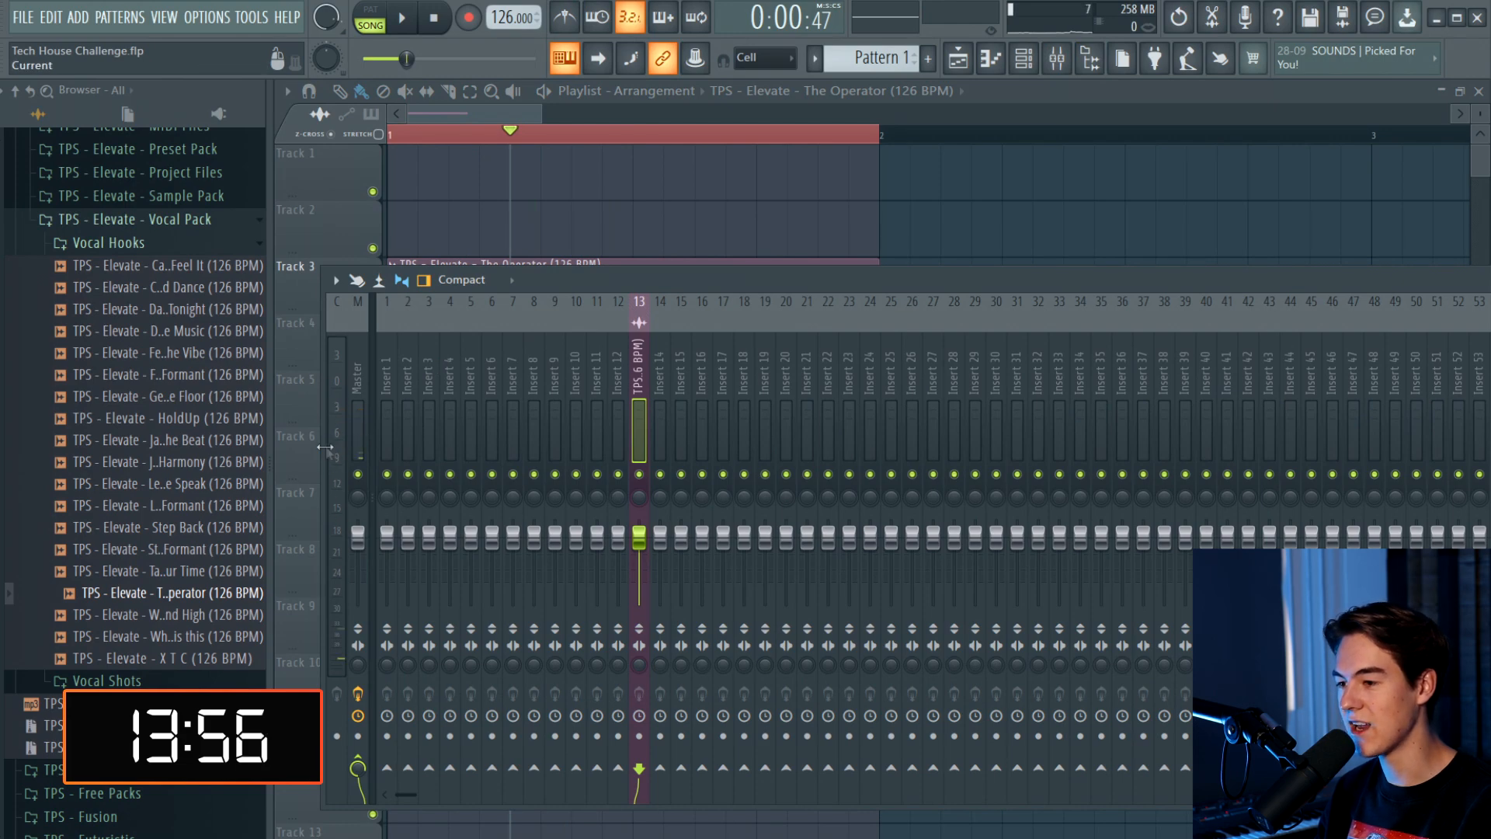
pyautogui.moveTo(328, 444); pyautogui.dragTo(797, 444)
pyautogui.moveTo(1162, 295); pyautogui.dragTo(746, 288)
pyautogui.click(1226, 378)
pyautogui.moveTo(1228, 392)
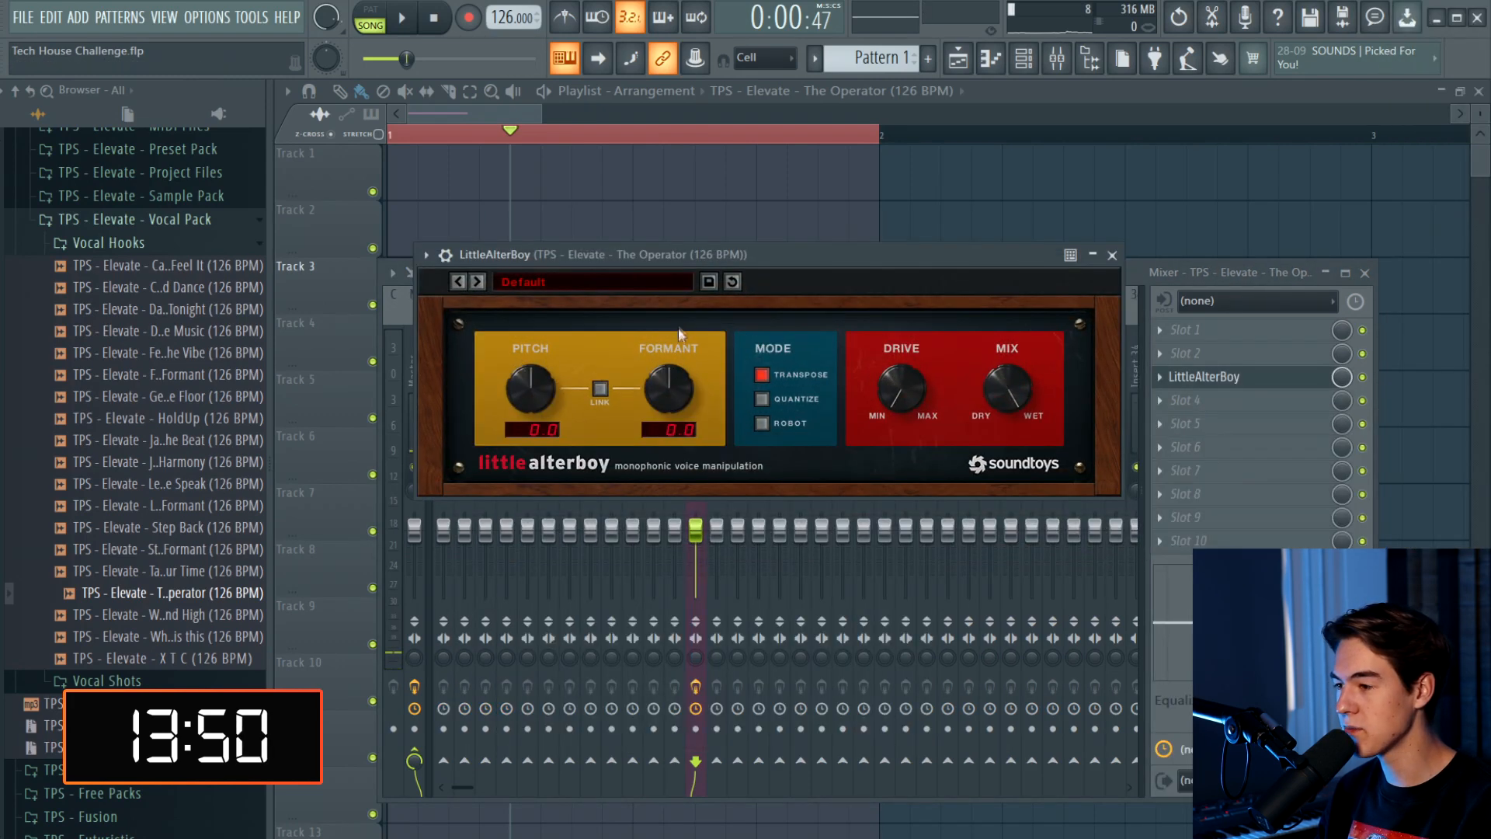
# Set LittleAlterBoy's formant to -4.1 and adjust its drive on the vocal
pyautogui.moveTo(665, 402); pyautogui.dragTo(665, 407)
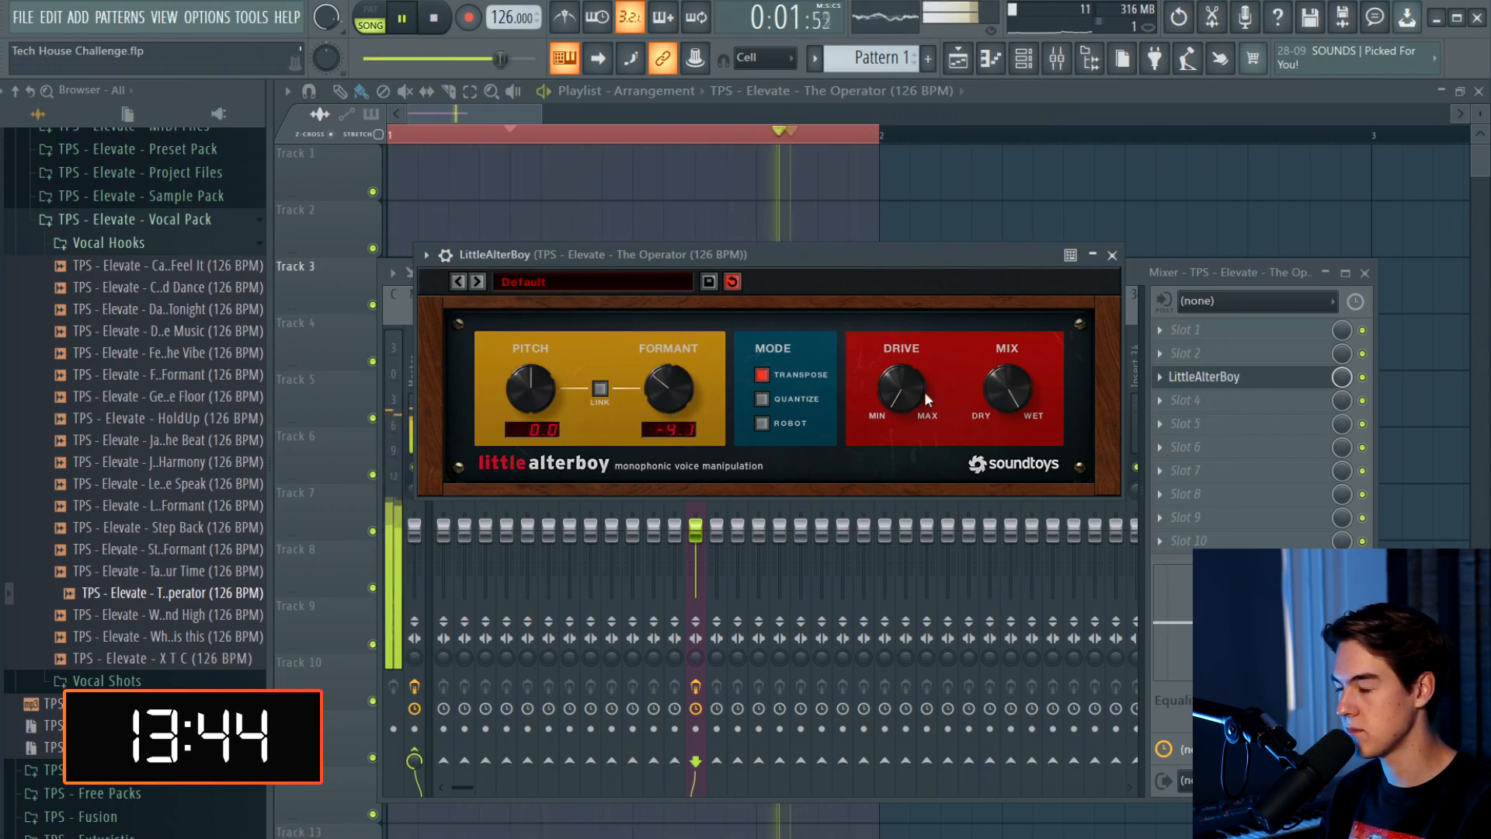
pyautogui.moveTo(918, 331); pyautogui.dragTo(917, 369)
pyautogui.click(893, 217)
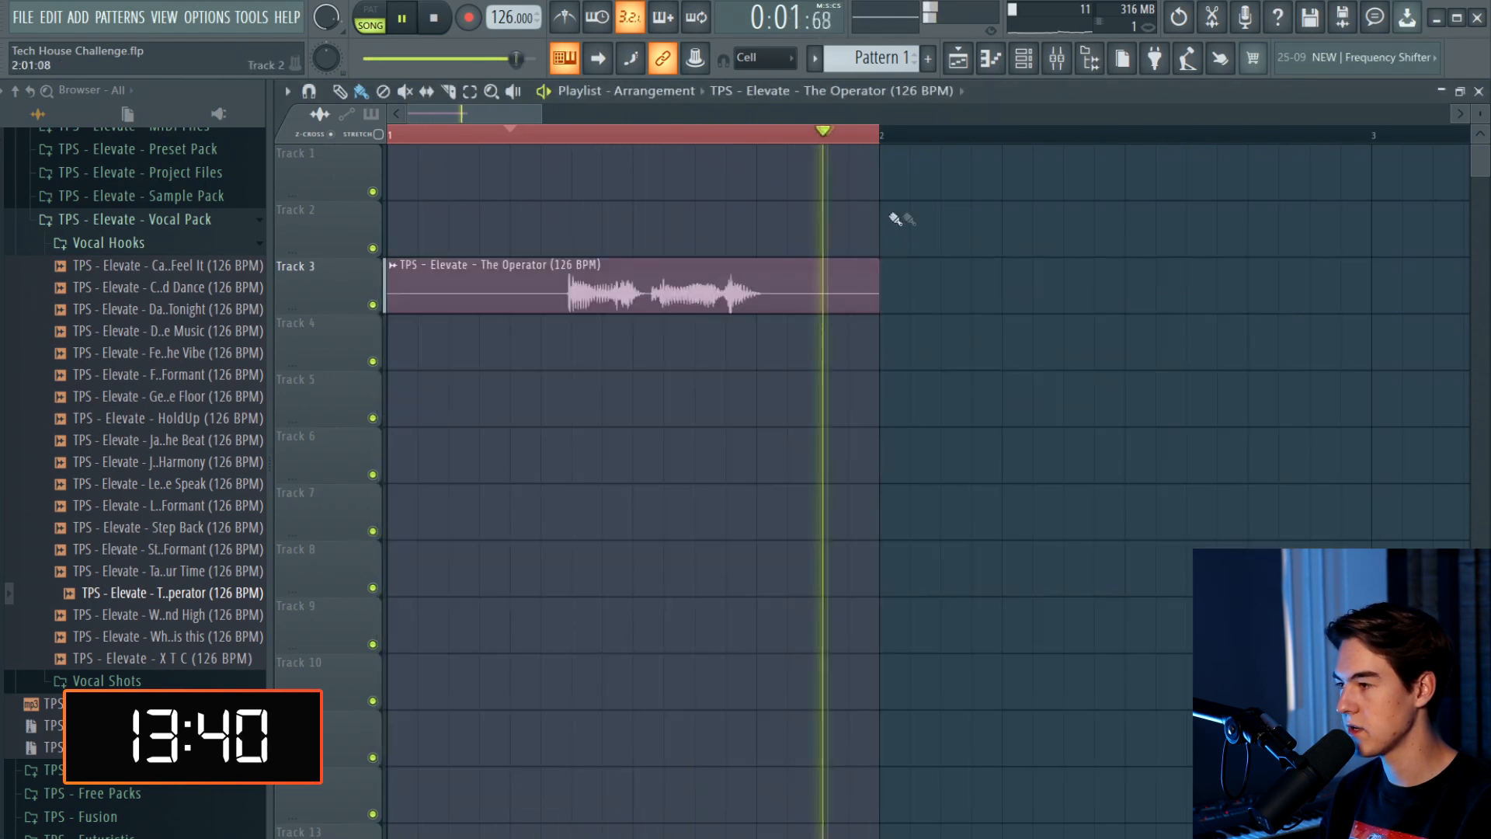
# Slightly lower the vocal's mixer track fader while playing it back
pyautogui.press('space')
pyautogui.click(1056, 58)
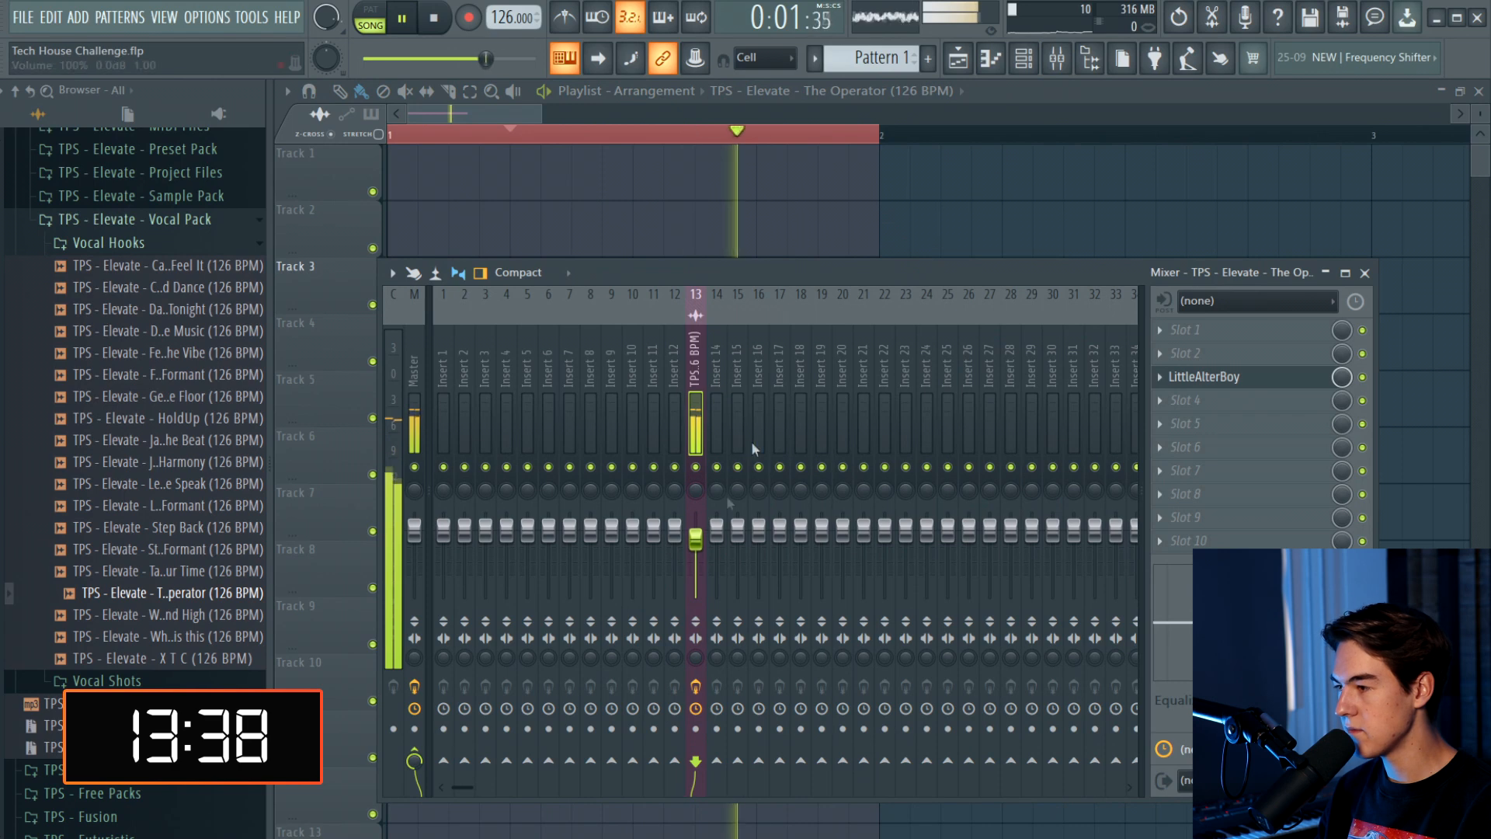
pyautogui.press('space')
pyautogui.click(1056, 58)
# Add an E4 note at the start of bar 1 in the Serum channel's piano roll
pyautogui.click(1024, 58)
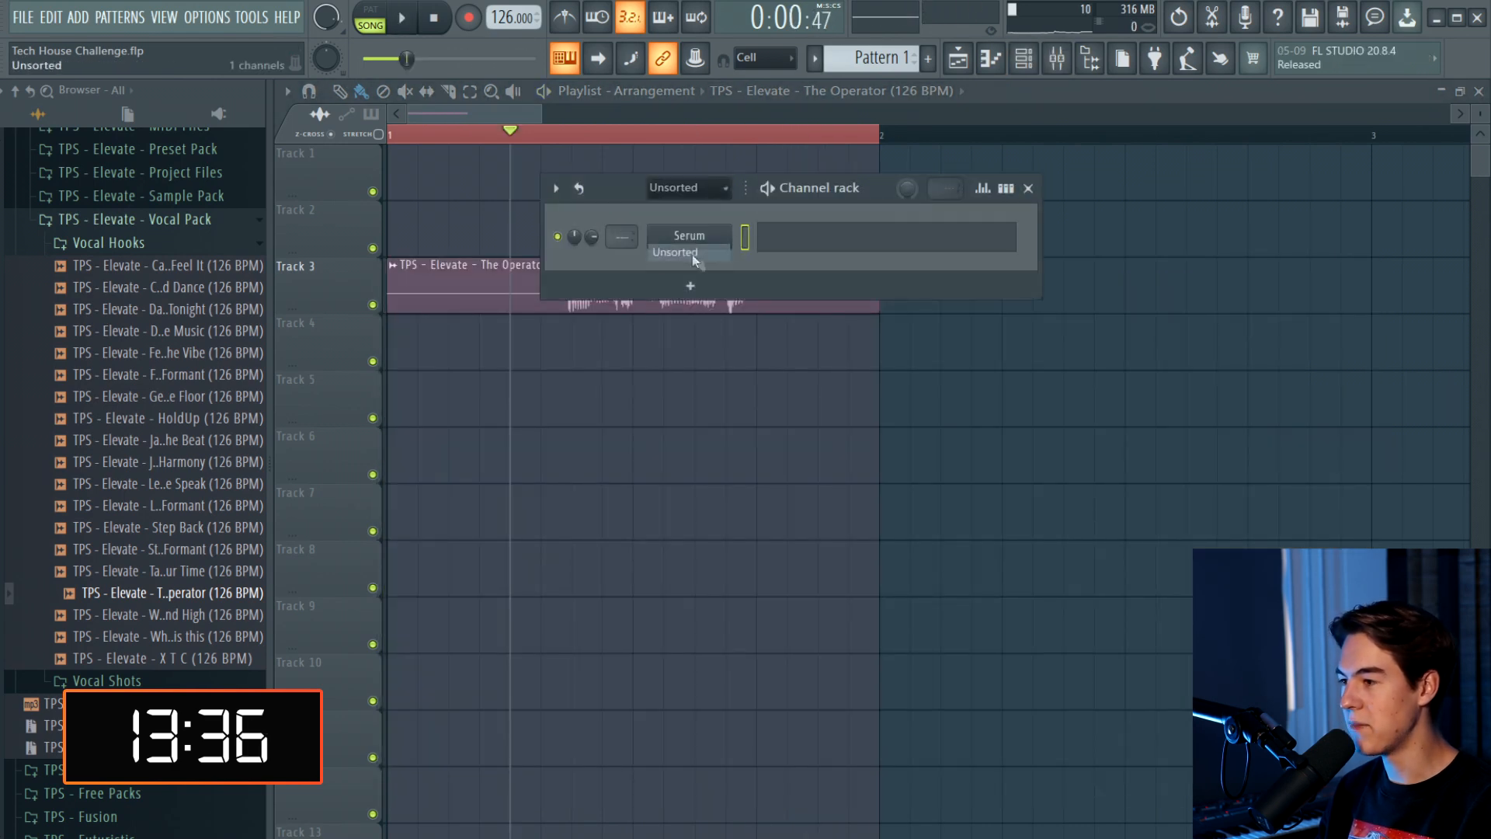
pyautogui.click(788, 236)
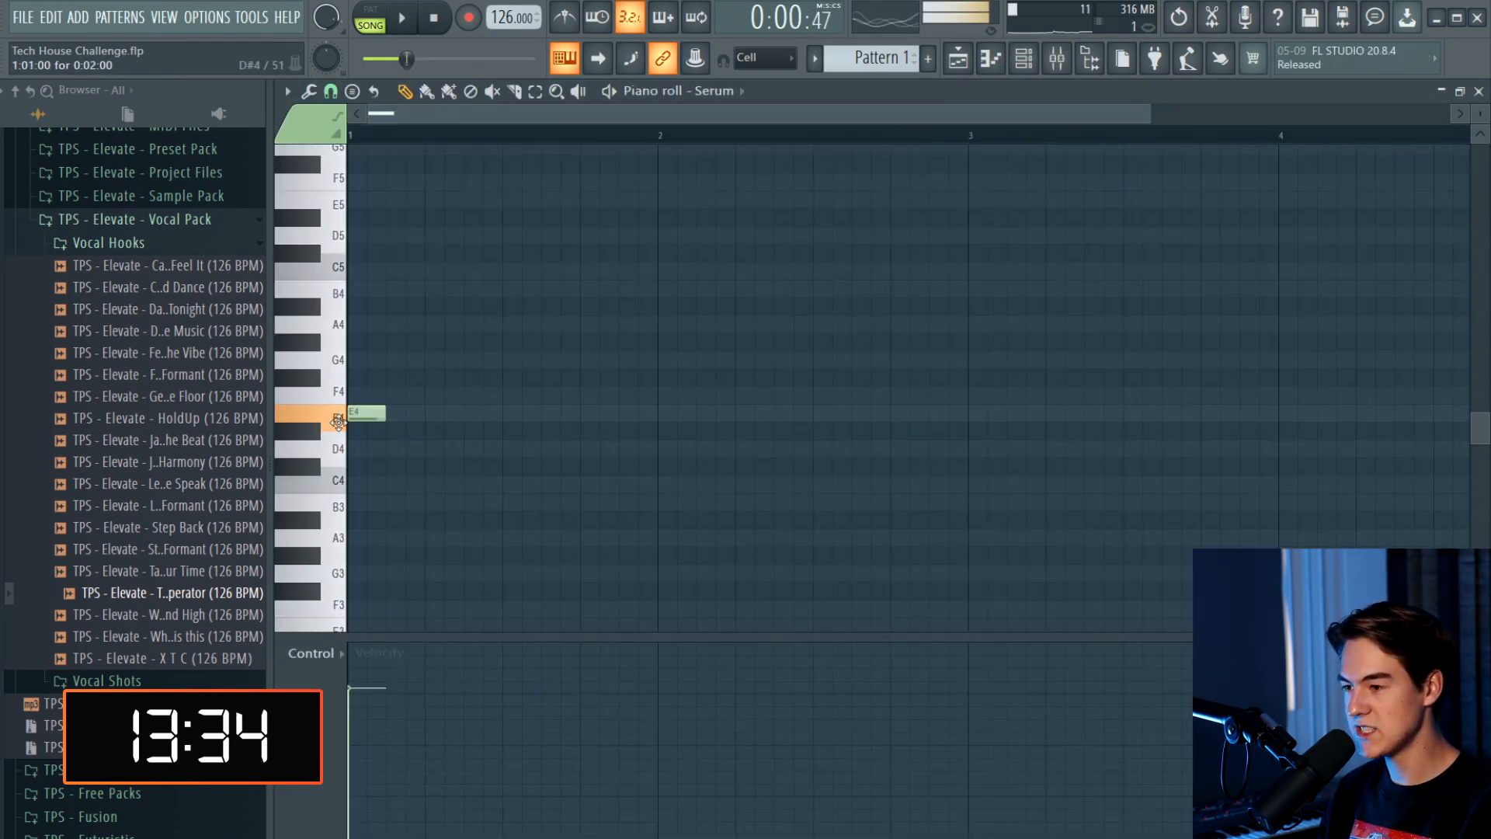
# Place Pattern 1 at the start of Track 4 in the playlist, beneath the vocal clip
pyautogui.click(968, 66)
pyautogui.click(847, 91)
pyautogui.click(808, 160)
pyautogui.click(586, 353)
pyautogui.moveTo(588, 354); pyautogui.dragTo(464, 353)
pyautogui.rightClick(465, 354)
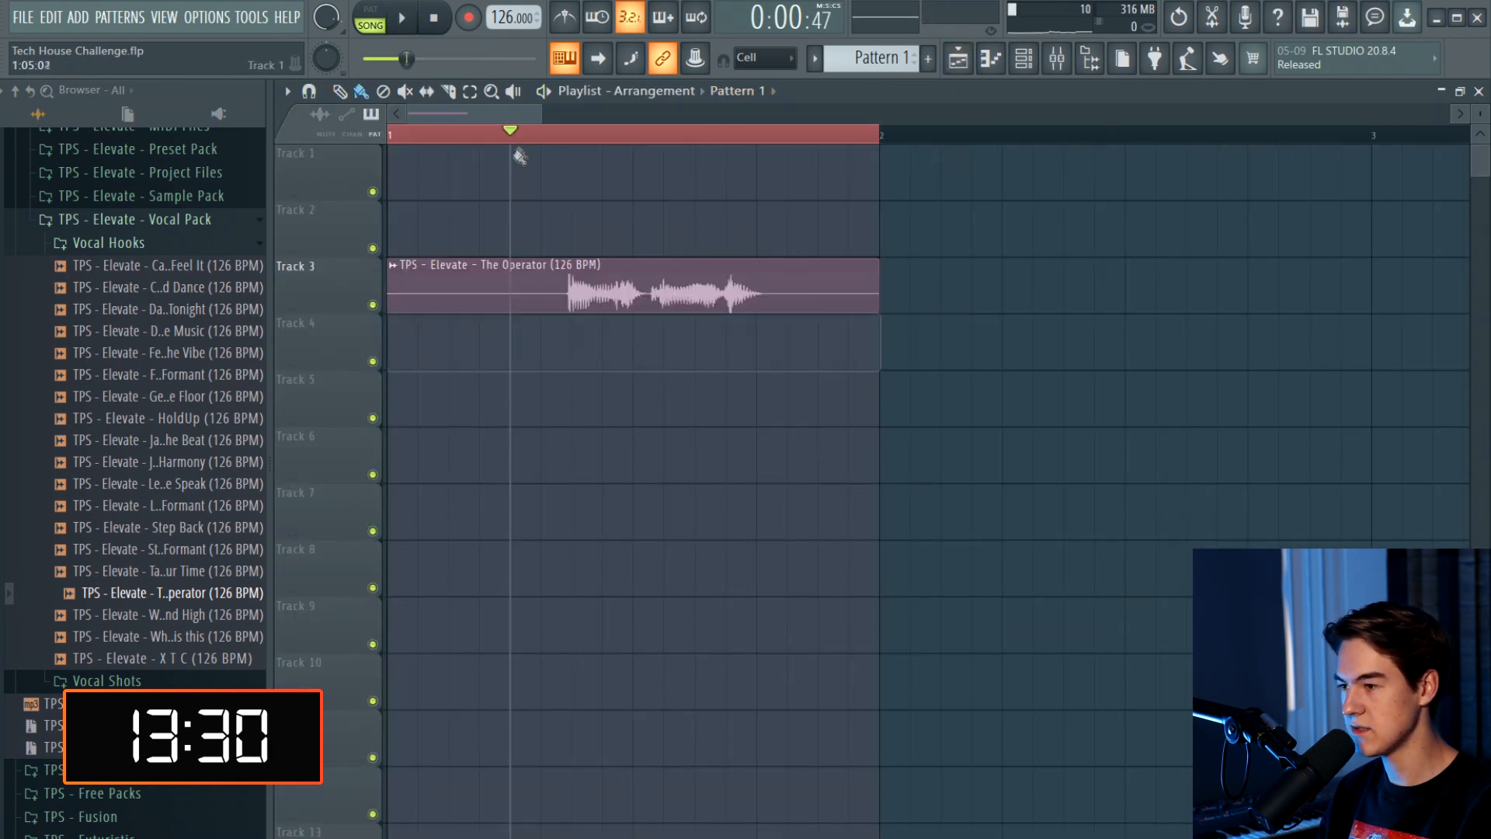
pyautogui.hotkey('ctrl', 'z')
pyautogui.press('space')
pyautogui.scroll(-2, 890, 167)
pyautogui.moveTo(682, 136); pyautogui.dragTo(980, 165)
# Reopen Pattern 1's piano roll, add a second note at step 6 of bar 1, and raise it to F#4
pyautogui.doubleClick(510, 364)
pyautogui.press('space')
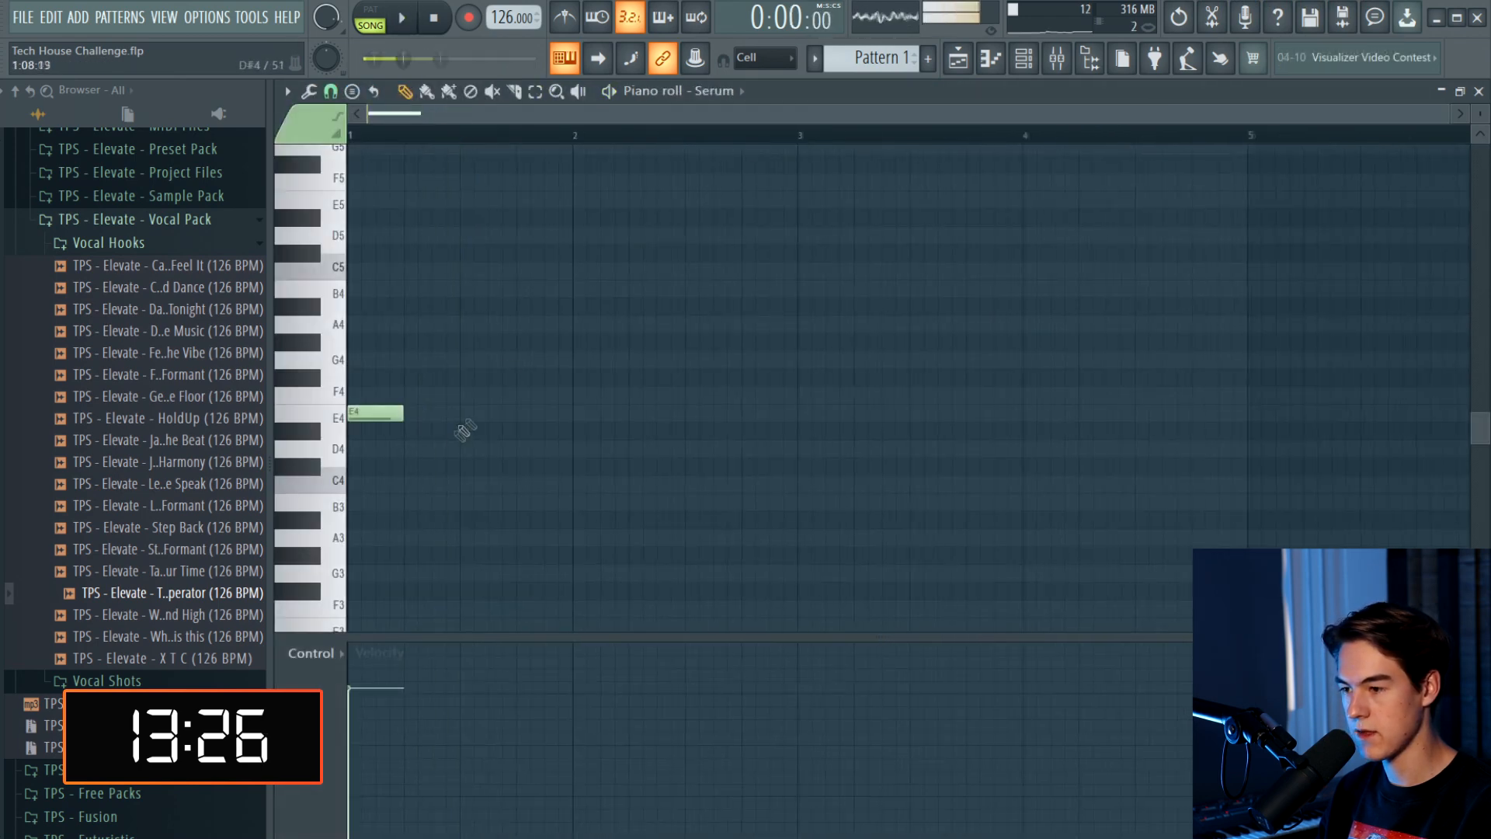
pyautogui.click(432, 420)
pyautogui.press('space')
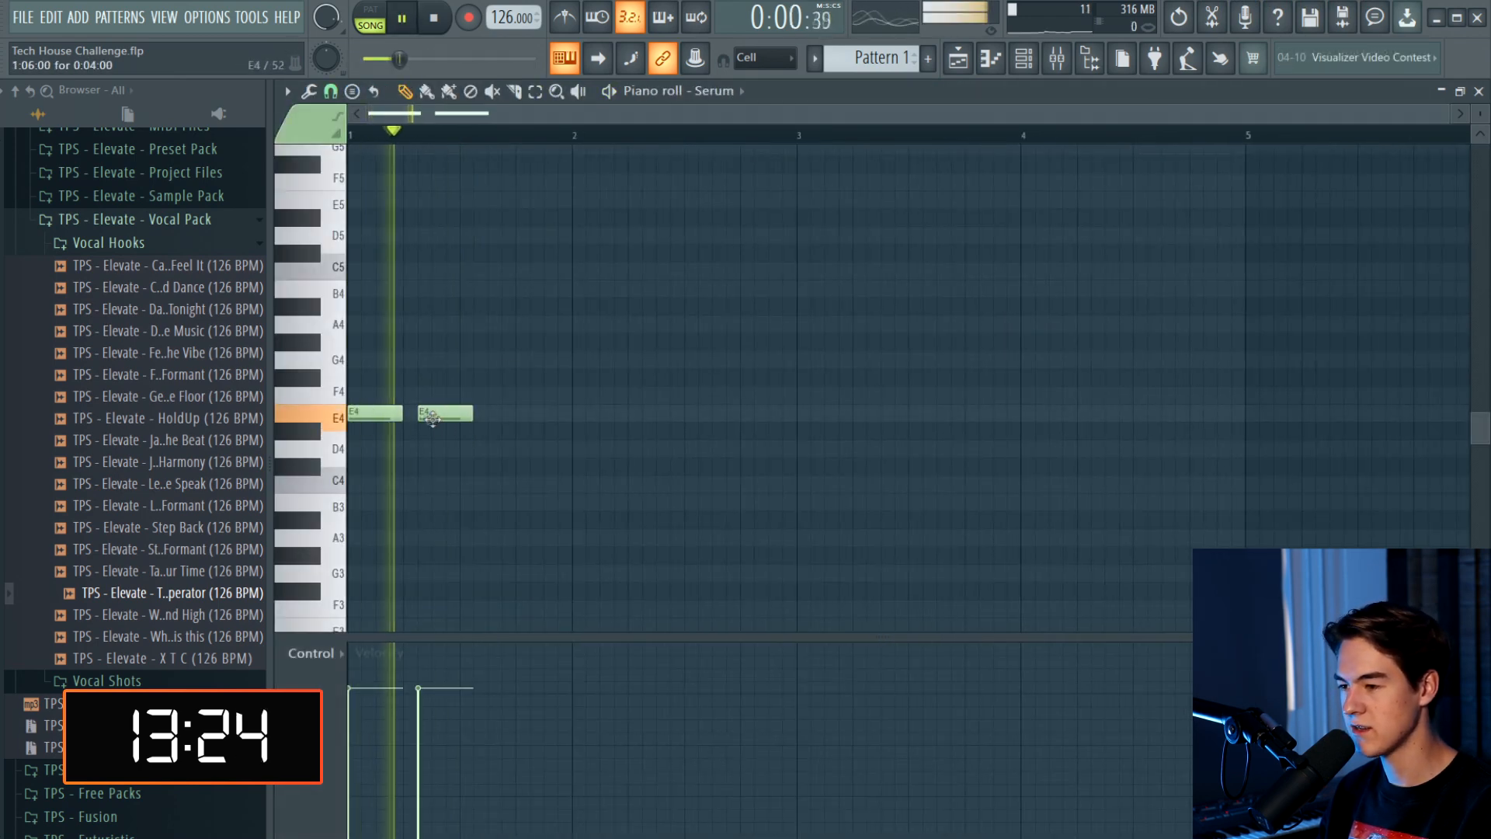
pyautogui.press('space')
pyautogui.moveTo(451, 412); pyautogui.dragTo(447, 403)
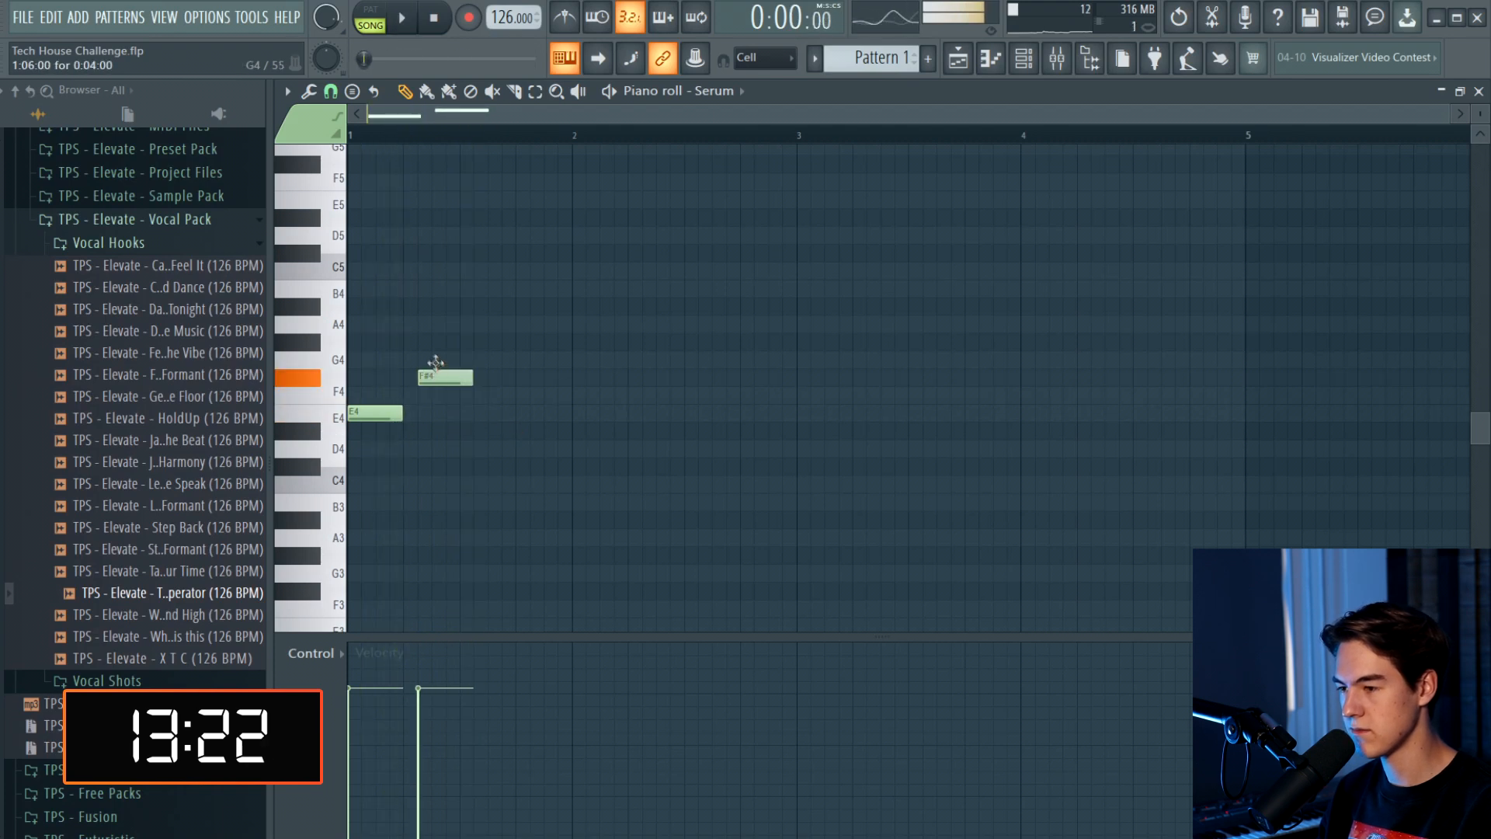
# Move the F#4 note directly after the E4 note and add a G4 note following it
pyautogui.press('space')
pyautogui.keyDown('ctrl'); pyautogui.scroll(2, 458, 380); pyautogui.keyUp('ctrl')
pyautogui.moveTo(465, 379); pyautogui.dragTo(415, 411)
pyautogui.press('space')
pyautogui.press('space')
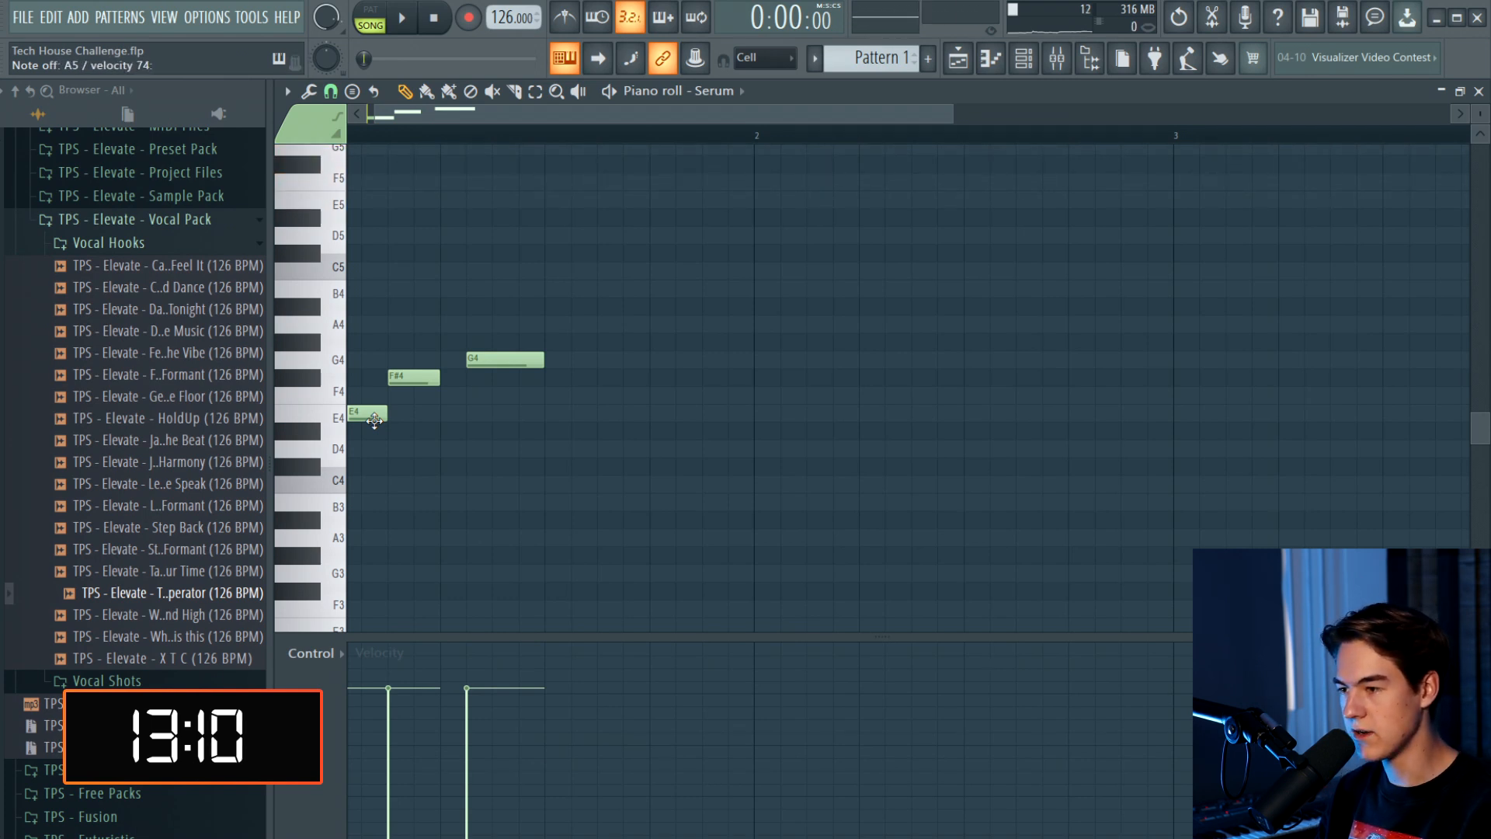
# Make the E4, F#4 and G4 notes two steps long and back to back, and add an A4 note after them
pyautogui.moveTo(412, 123); pyautogui.dragTo(402, 124)
pyautogui.scroll(2, 509, 499)
pyautogui.scroll(-1, 490, 473)
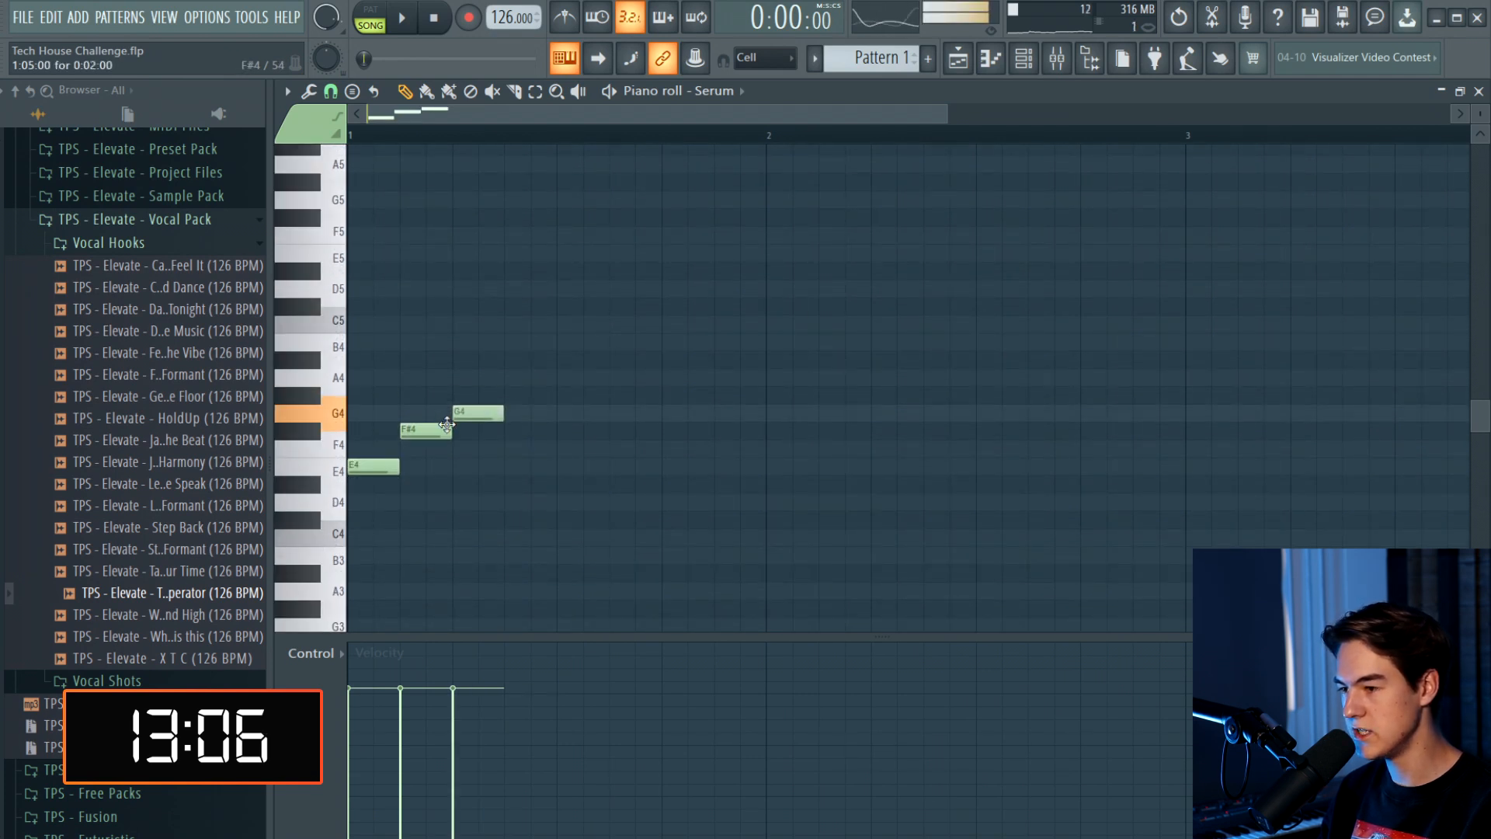
pyautogui.press('space')
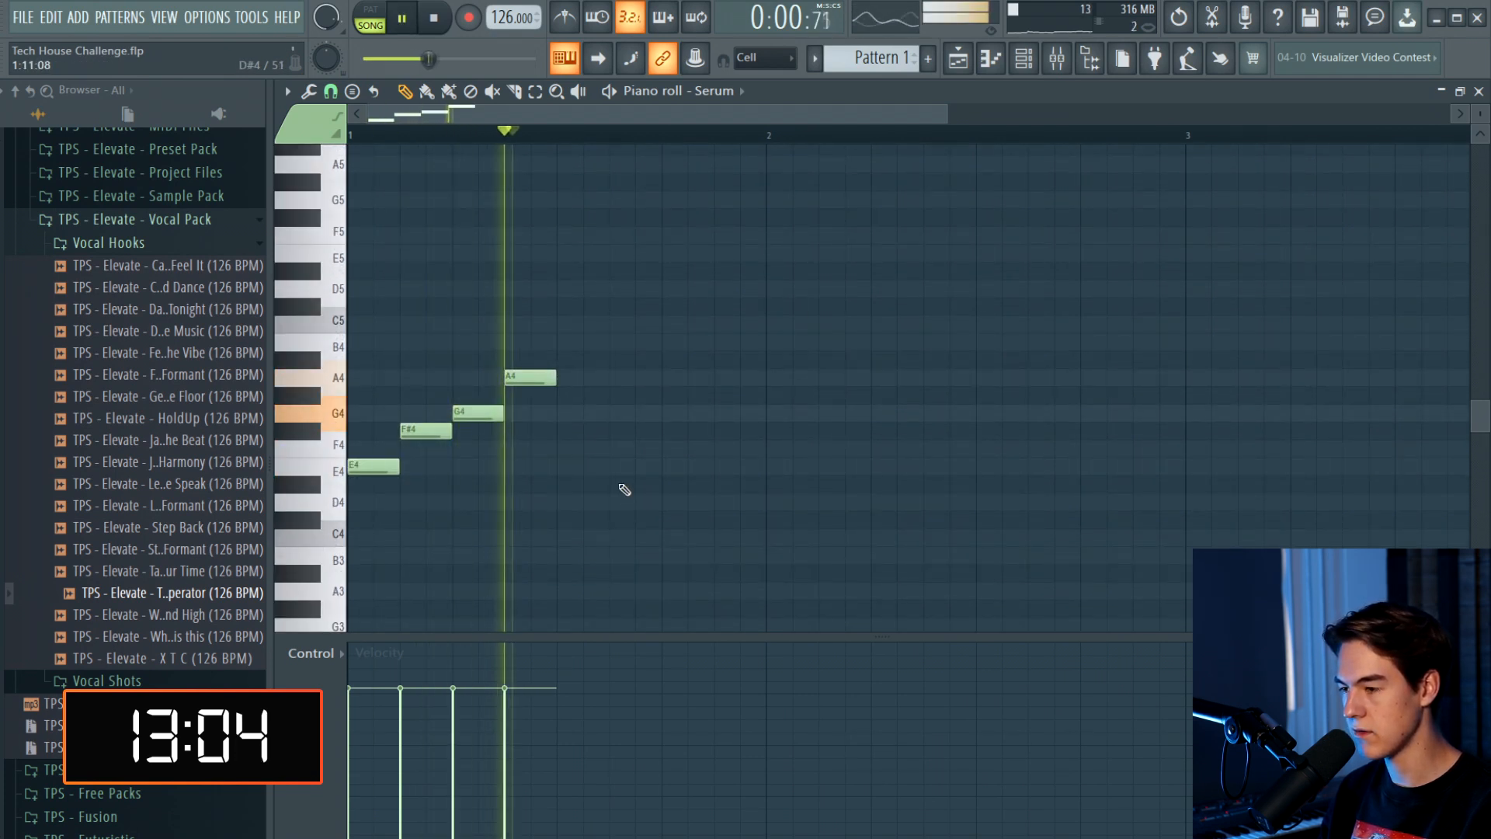
# Play back the four-note bassline and switch playback to pattern mode
pyautogui.moveTo(592, 268); pyautogui.dragTo(366, 469)
pyautogui.press('space')
pyautogui.press('space')
pyautogui.keyDown('ctrl'); pyautogui.click(601, 457); pyautogui.keyUp('ctrl')
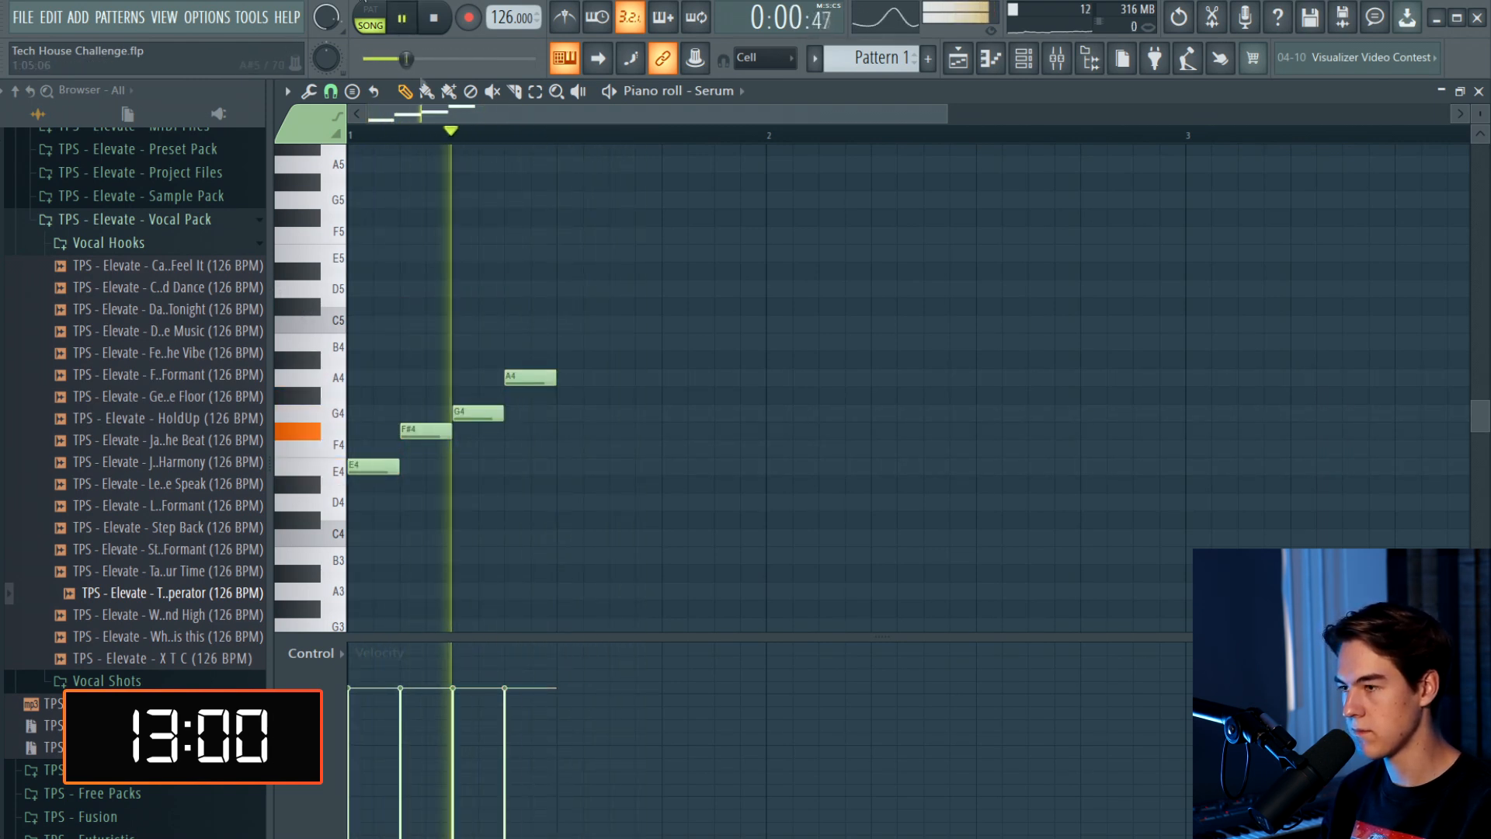
pyautogui.press('space')
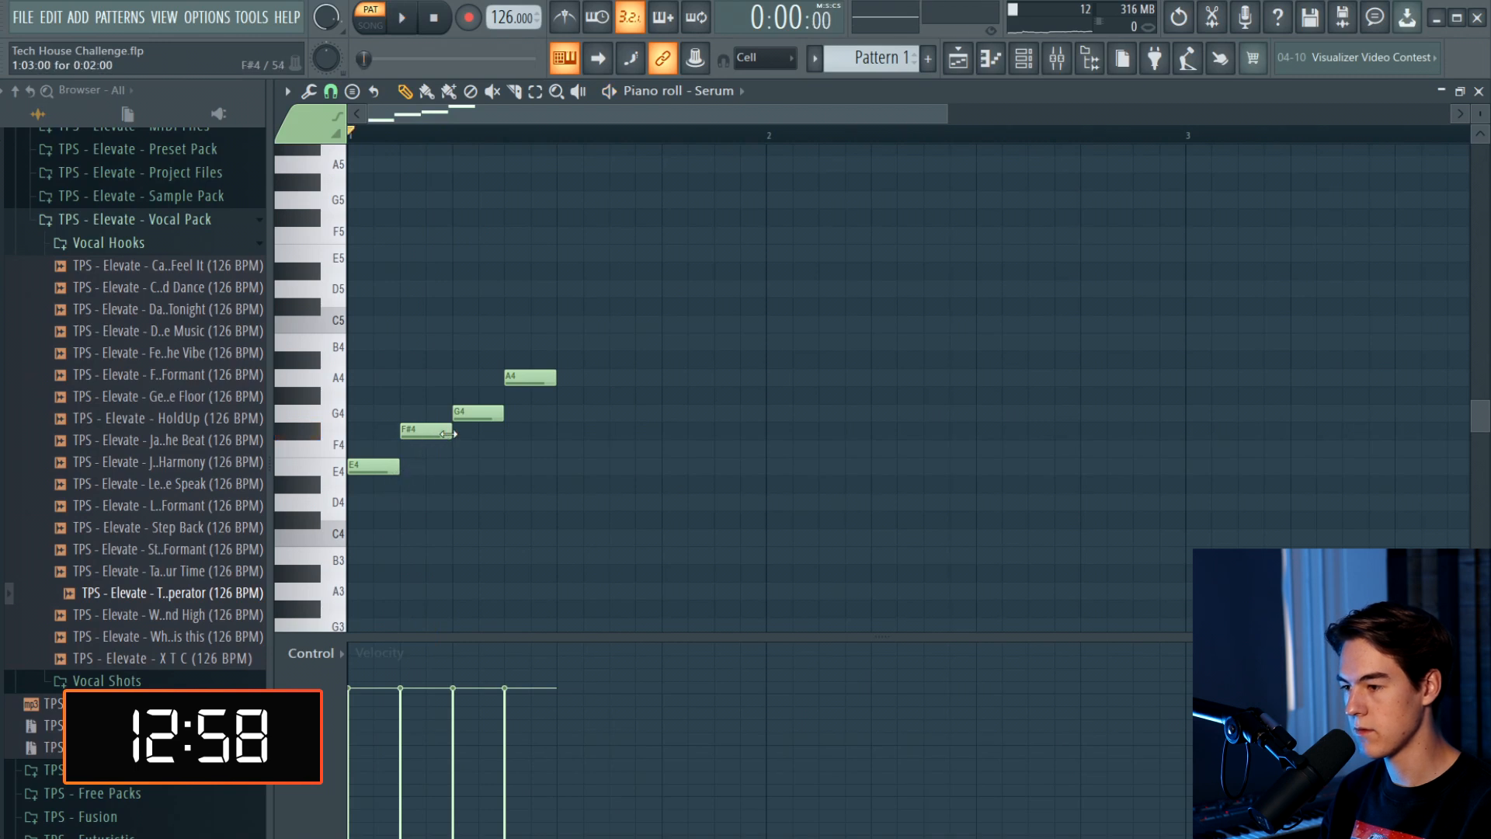
# Try shortening the F#4 note and continuing the bassline with alternating E4 and F#4 notes
pyautogui.moveTo(409, 431); pyautogui.dragTo(425, 432)
pyautogui.click(569, 341)
pyautogui.moveTo(574, 388); pyautogui.dragTo(614, 434)
pyautogui.click(682, 466)
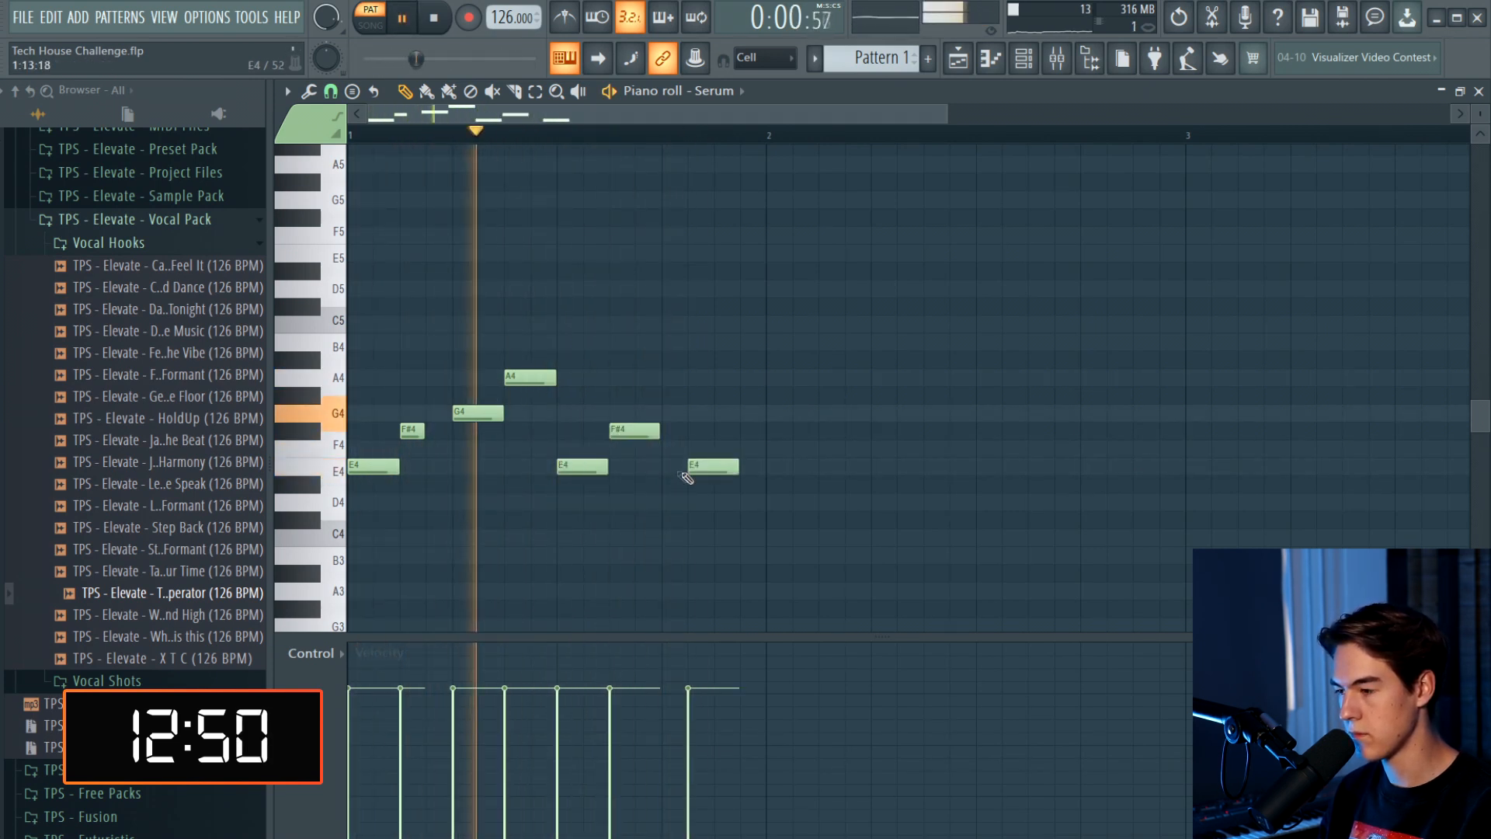
pyautogui.click(734, 431)
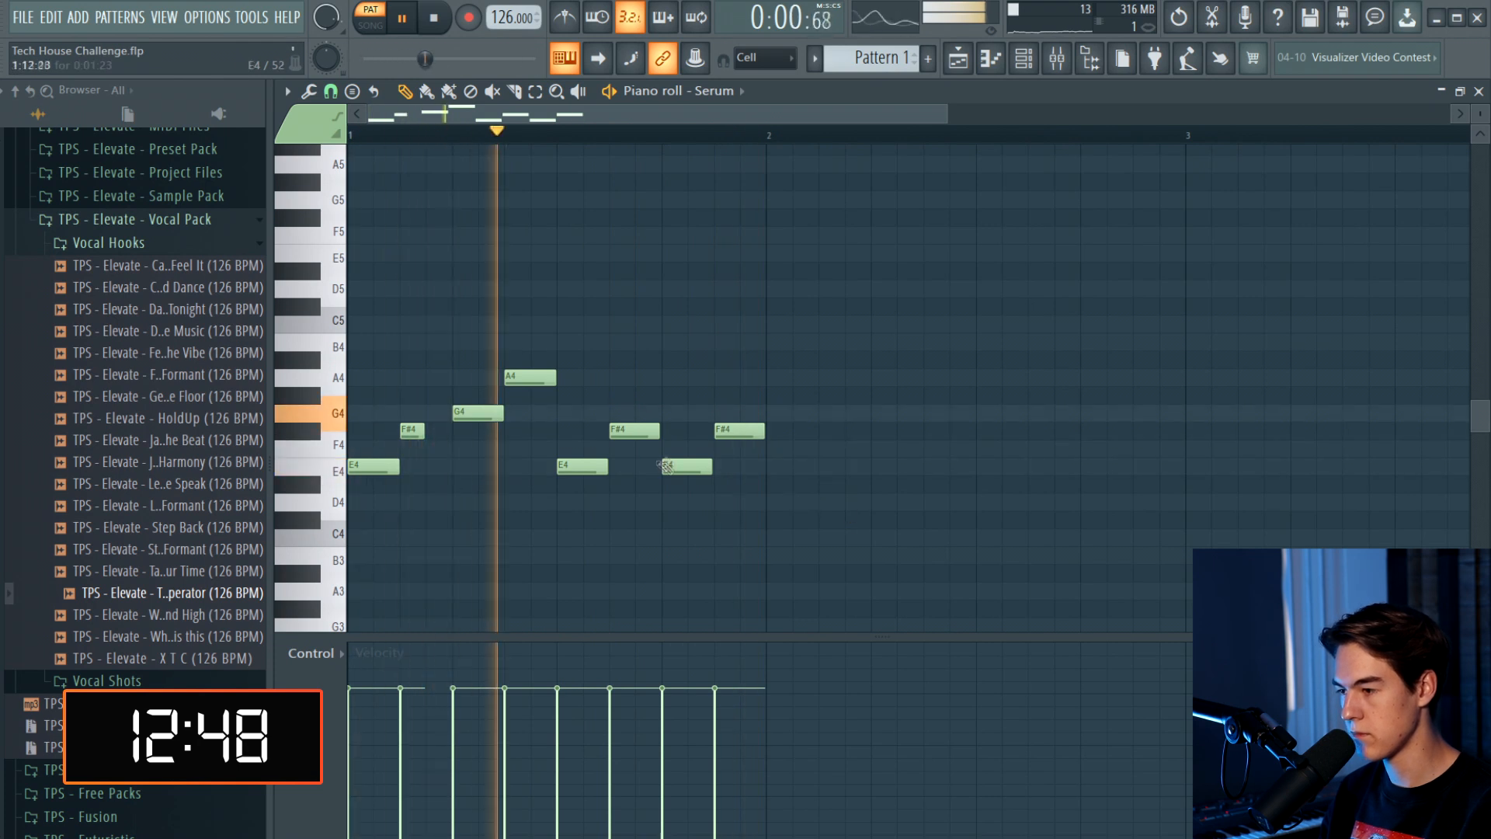
pyautogui.rightClick(693, 466)
pyautogui.rightClick(646, 430)
pyautogui.rightClick(724, 432)
# Restore the F#4 note to two steps and repeat the E4, F#4, G4, A4 run until it fills two bars
pyautogui.keyDown('ctrl'); pyautogui.moveTo(696, 526); pyautogui.dragTo(363, 319); pyautogui.keyUp('ctrl')
pyautogui.rightClick(602, 483)
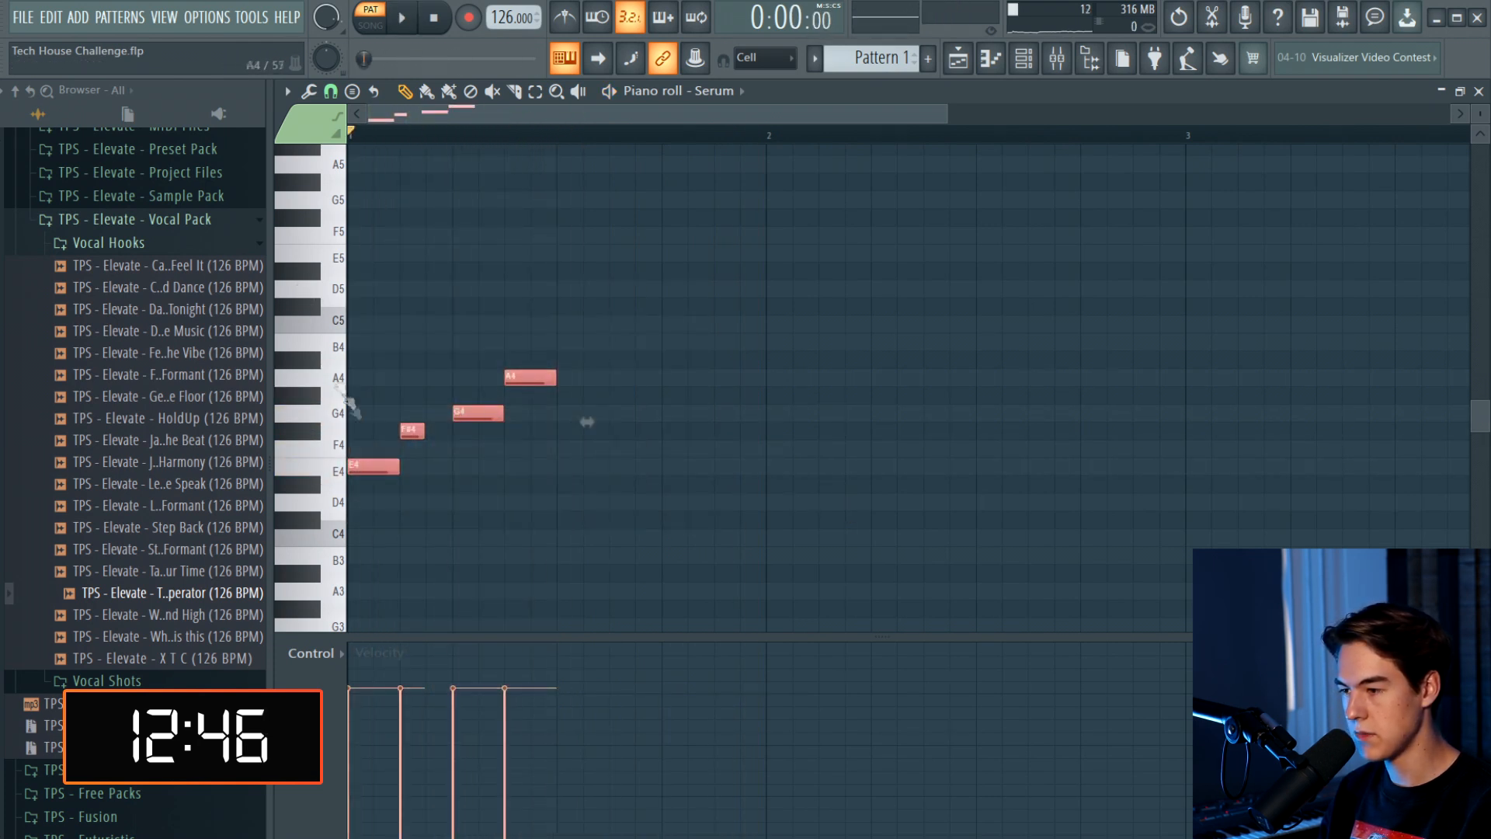
pyautogui.keyDown('shift'); pyautogui.moveTo(633, 492); pyautogui.dragTo(1002, 469); pyautogui.keyUp('shift')
pyautogui.press('space')
pyautogui.click(790, 433)
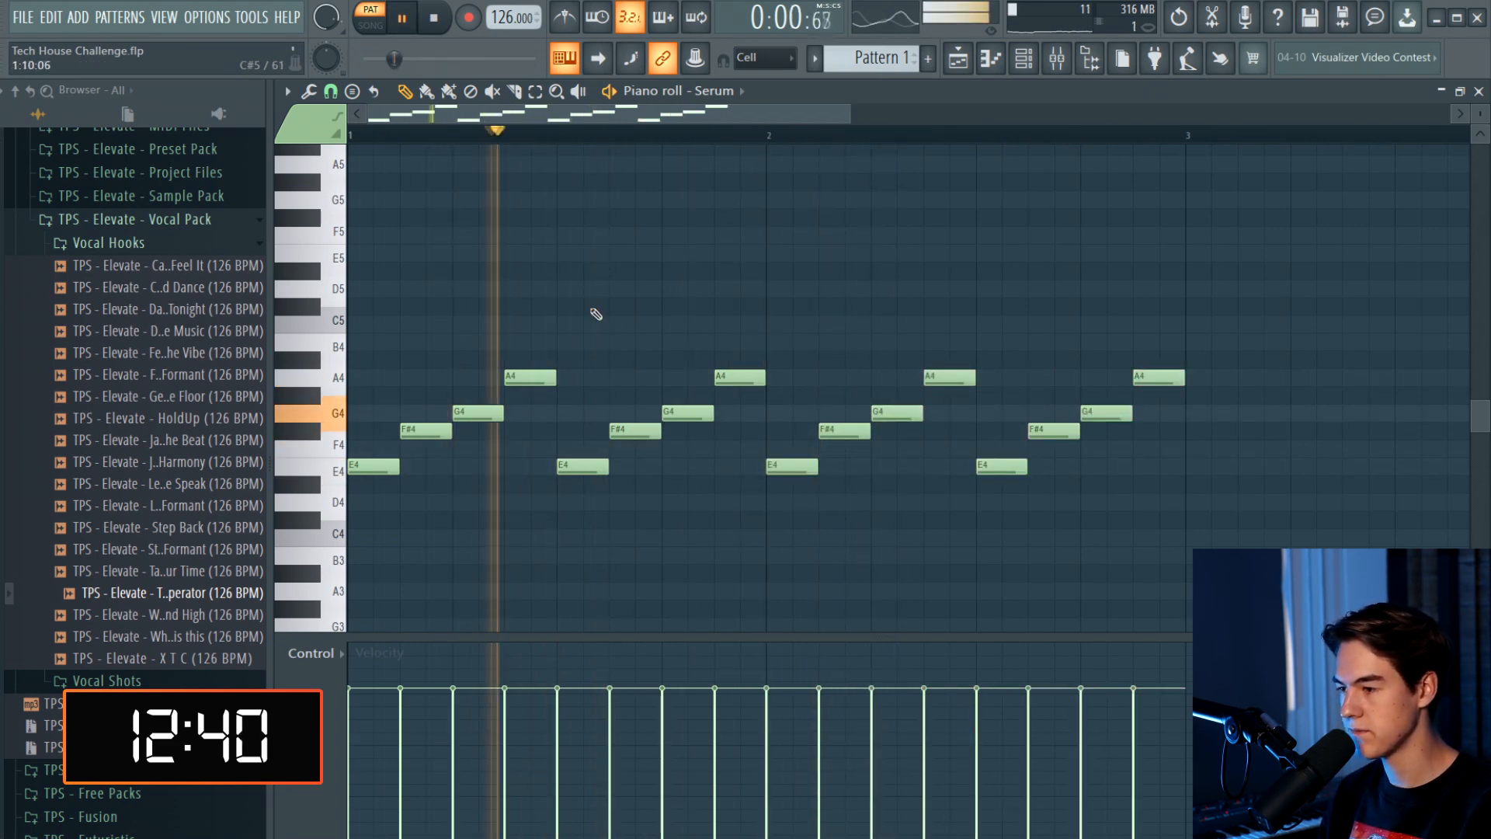
# Play Pattern 1 with the vocal in song mode from the playlist and reopen its piano roll
pyautogui.click(961, 60)
pyautogui.press('l')
pyautogui.press('space')
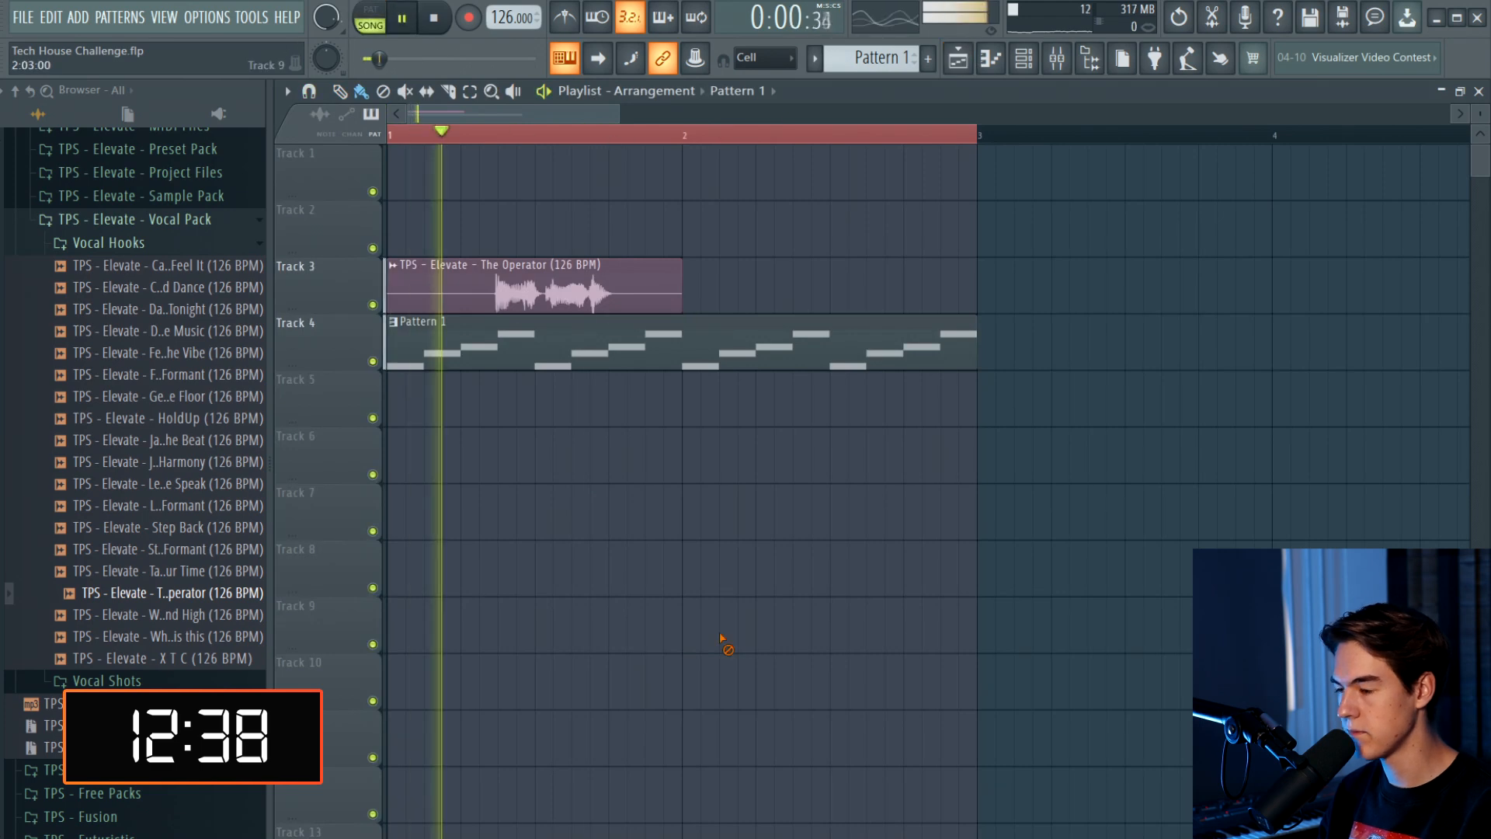
pyautogui.doubleClick(572, 327)
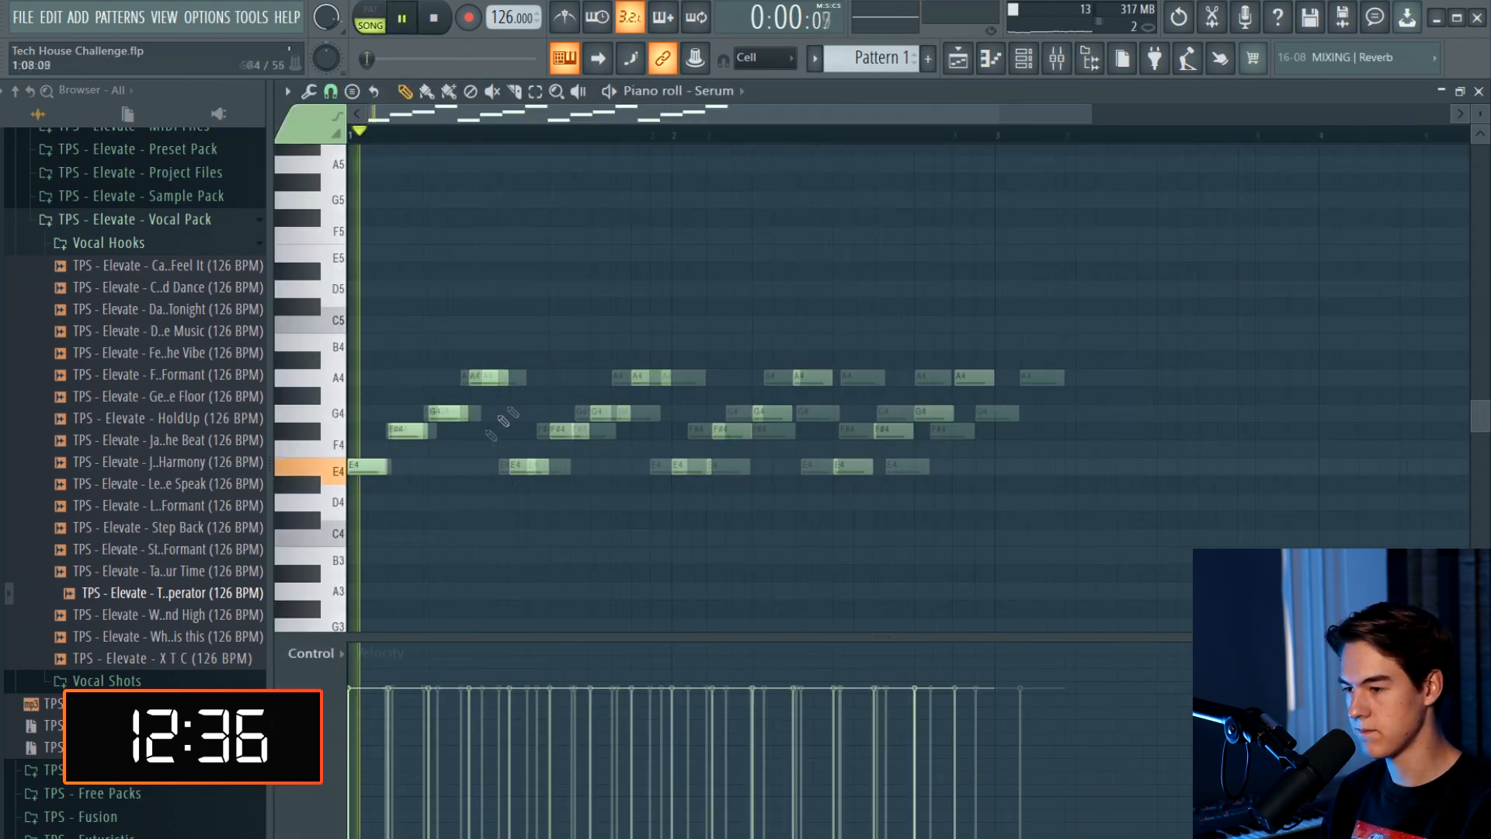
# Replace the second note run in bar 1 with two separate E4 notes after the A4 and play it in pattern mode
pyautogui.rightClick(505, 466)
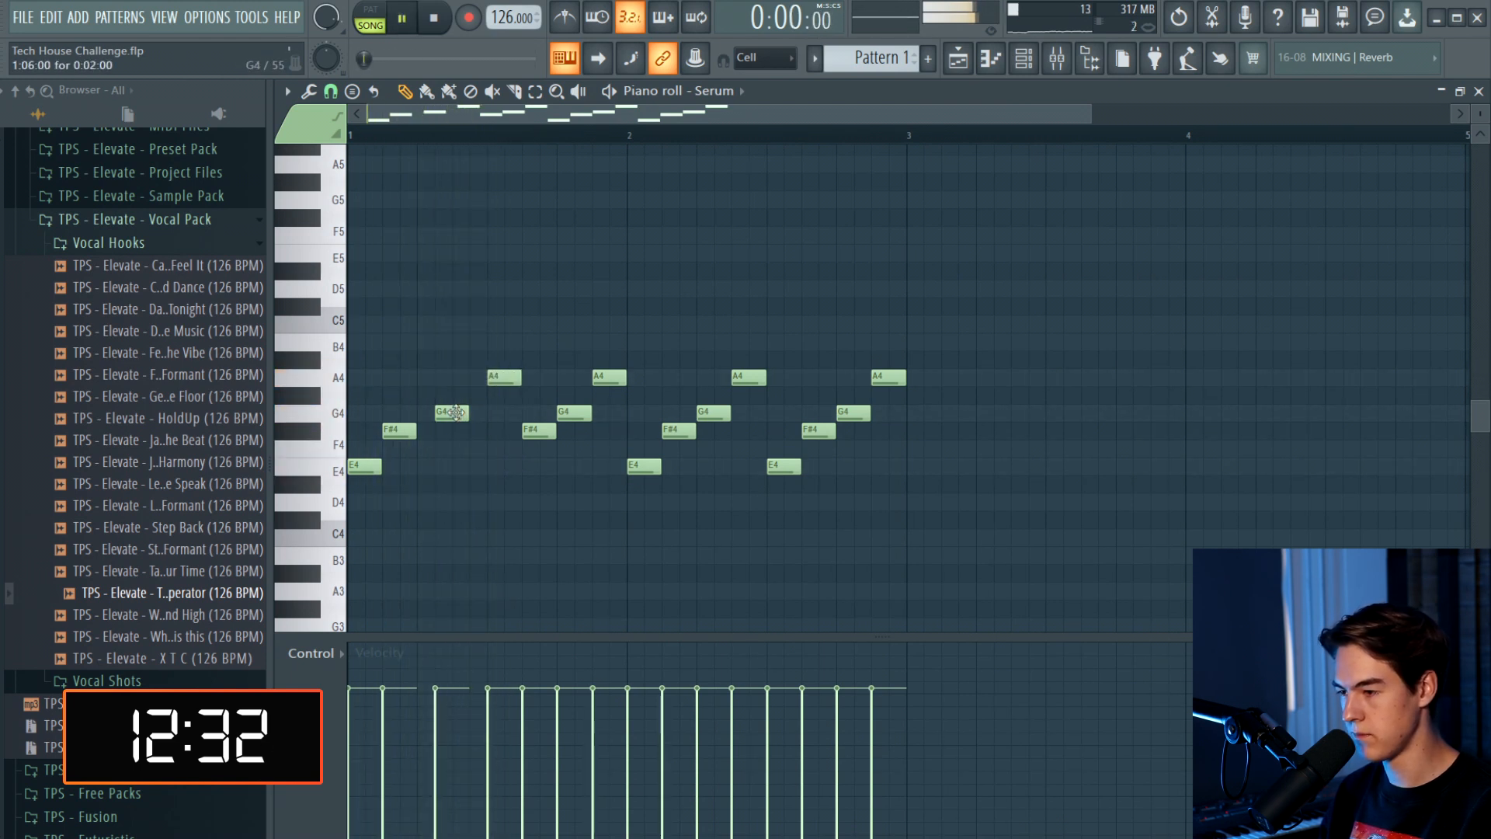
pyautogui.moveTo(458, 413); pyautogui.dragTo(524, 378)
pyautogui.rightClick(540, 431)
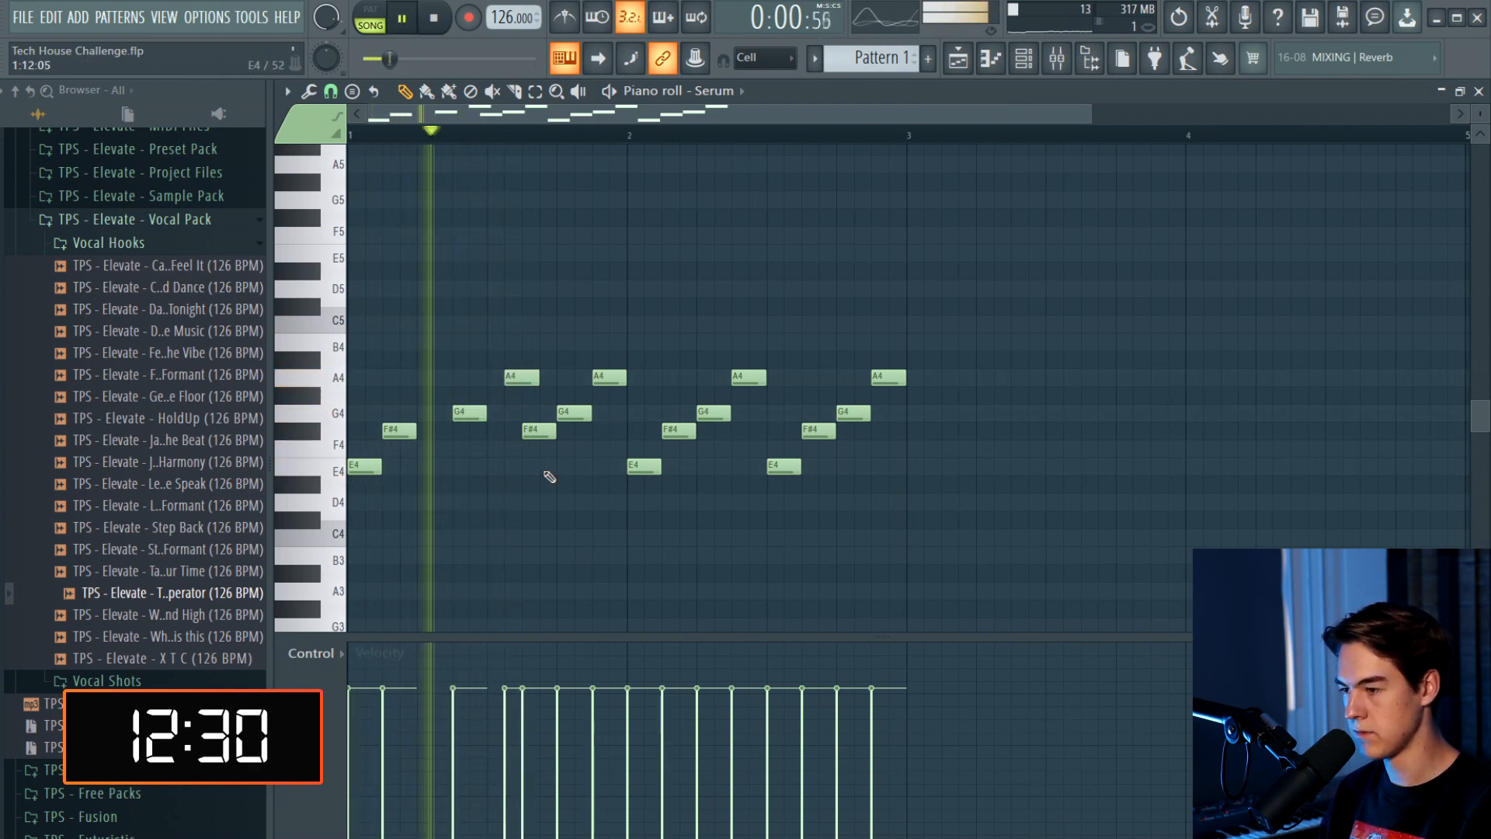
pyautogui.rightClick(571, 414)
pyautogui.rightClick(609, 379)
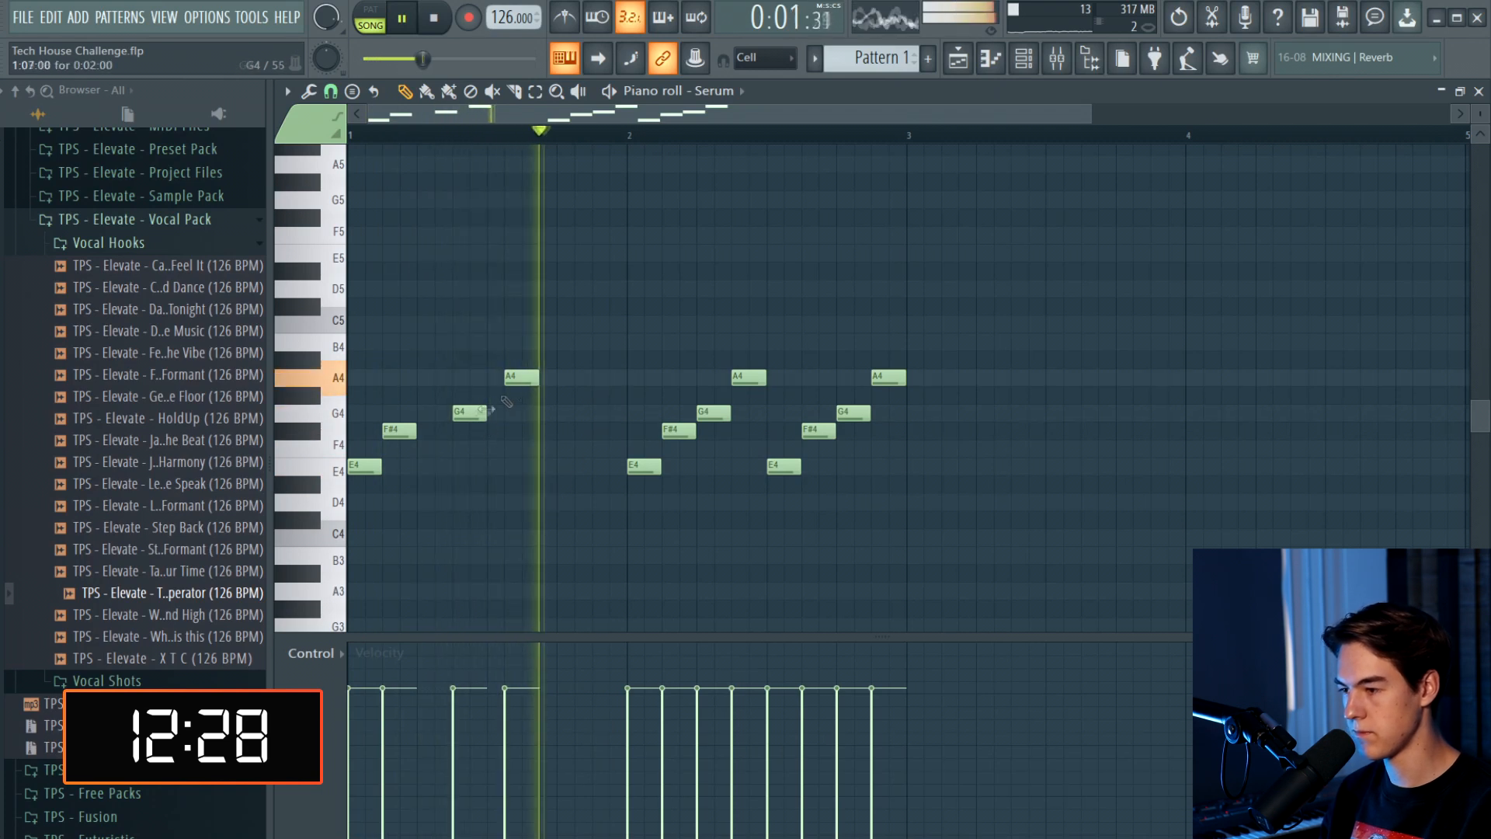
pyautogui.moveTo(530, 378); pyautogui.dragTo(511, 453)
pyautogui.click(558, 467)
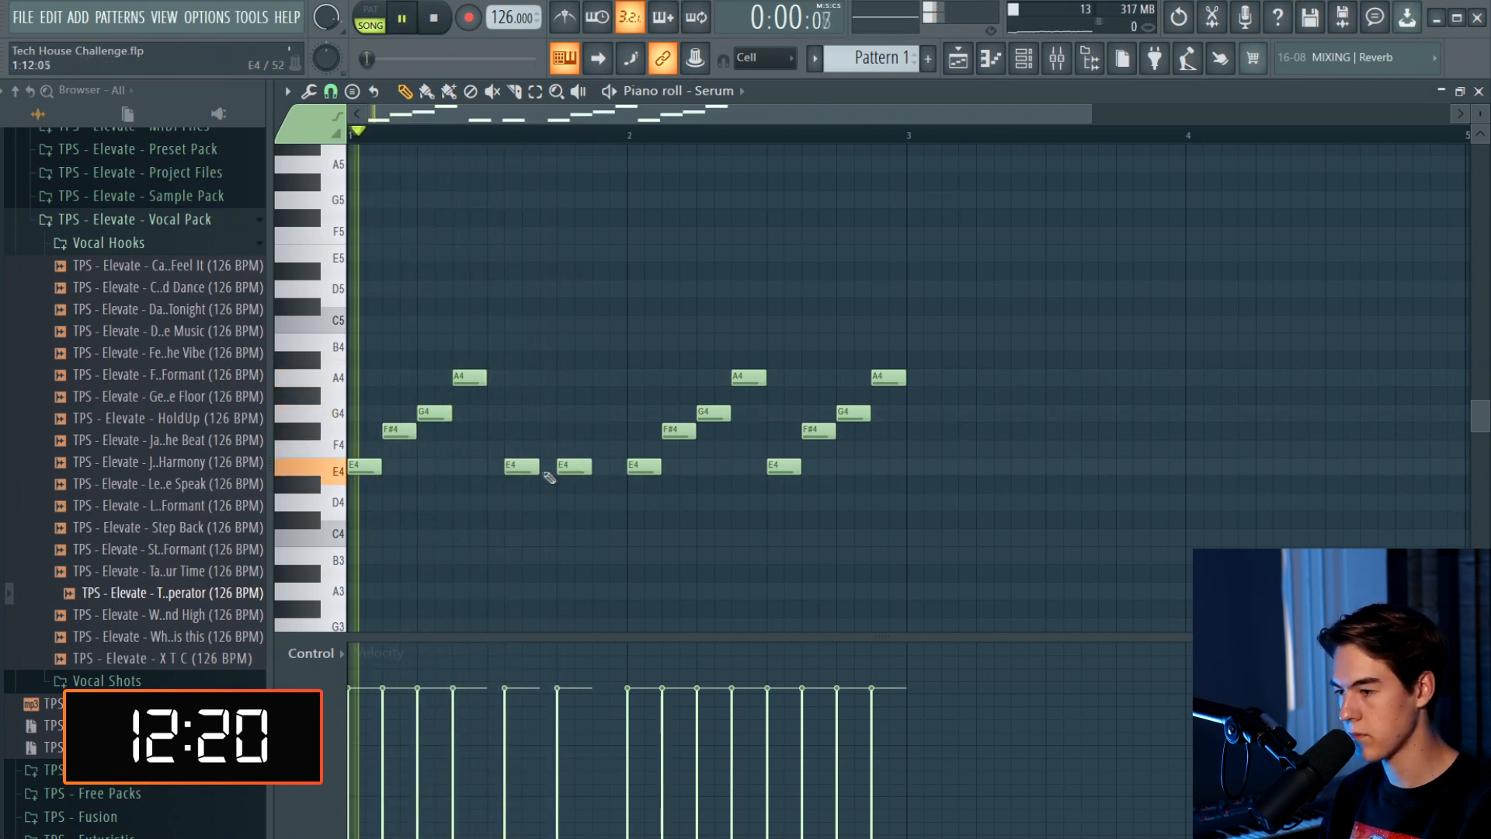
pyautogui.click(371, 10)
pyautogui.press('space')
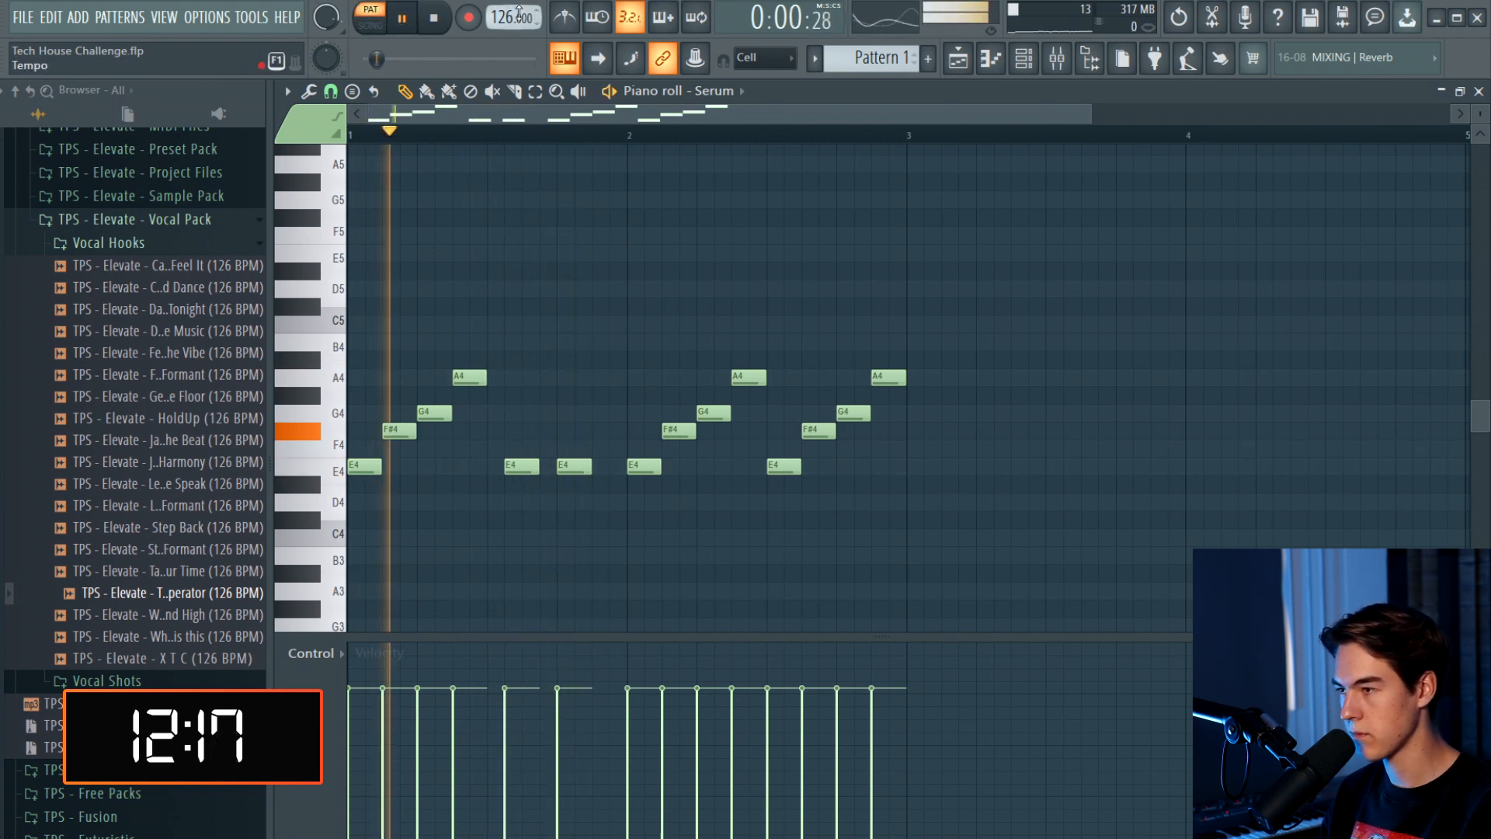
# Delete all the bassline notes in bar 2
pyautogui.rightClick(653, 467)
pyautogui.rightClick(679, 431)
pyautogui.rightClick(749, 378)
pyautogui.rightClick(784, 466)
pyautogui.rightClick(819, 431)
pyautogui.rightClick(854, 413)
pyautogui.rightClick(889, 379)
# Arrange three two-step E4 notes at steps 9, 12 and 15 of bar 1 and duplicate the bar into bar 2
pyautogui.moveTo(519, 468); pyautogui.dragTo(571, 466)
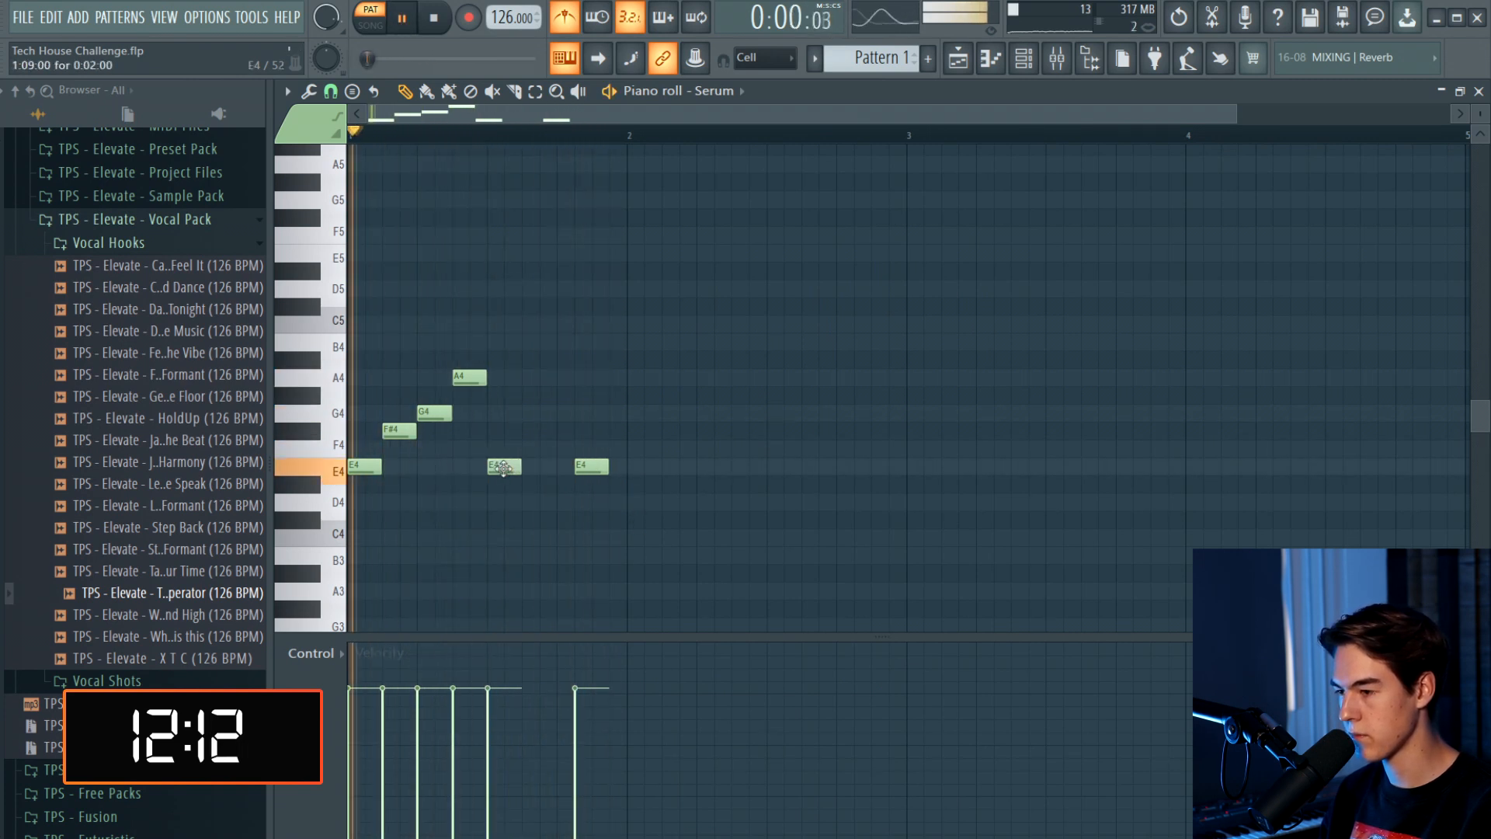
pyautogui.moveTo(591, 466); pyautogui.dragTo(558, 467)
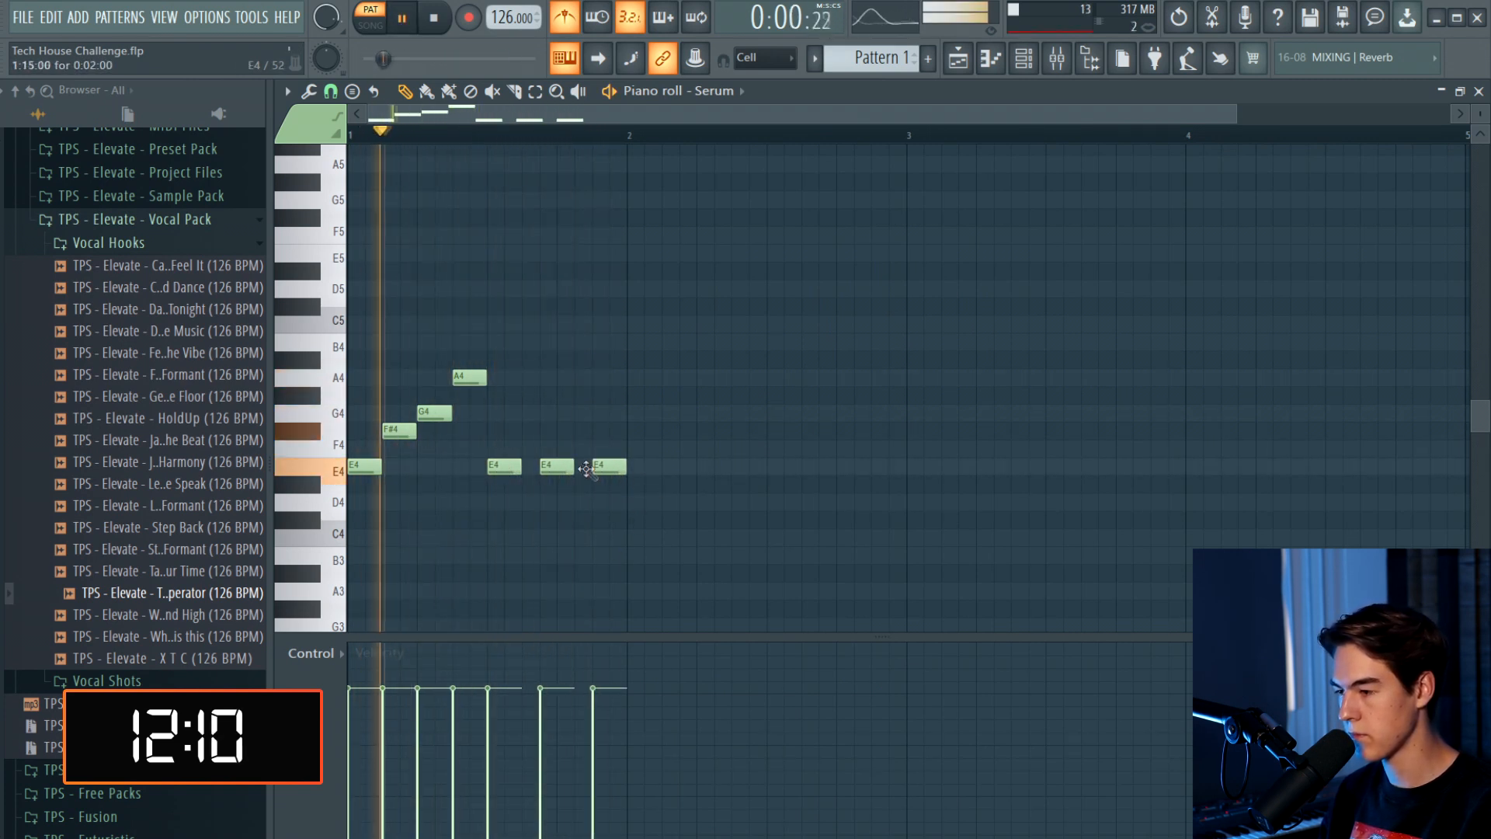
pyautogui.hotkey('ctrl', 'a')
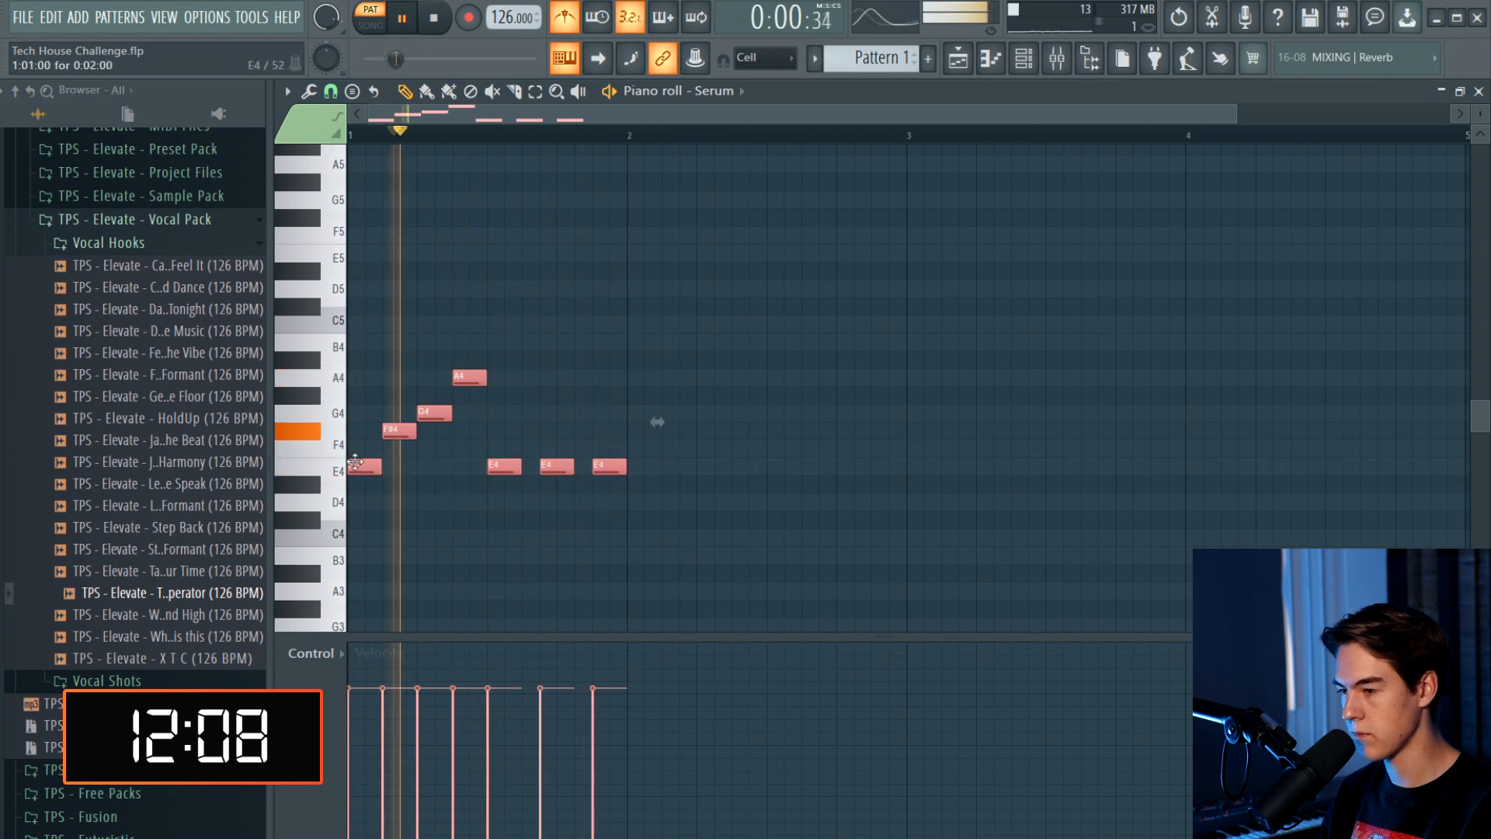
pyautogui.hotkey('ctrl', 'b')
pyautogui.click(633, 427)
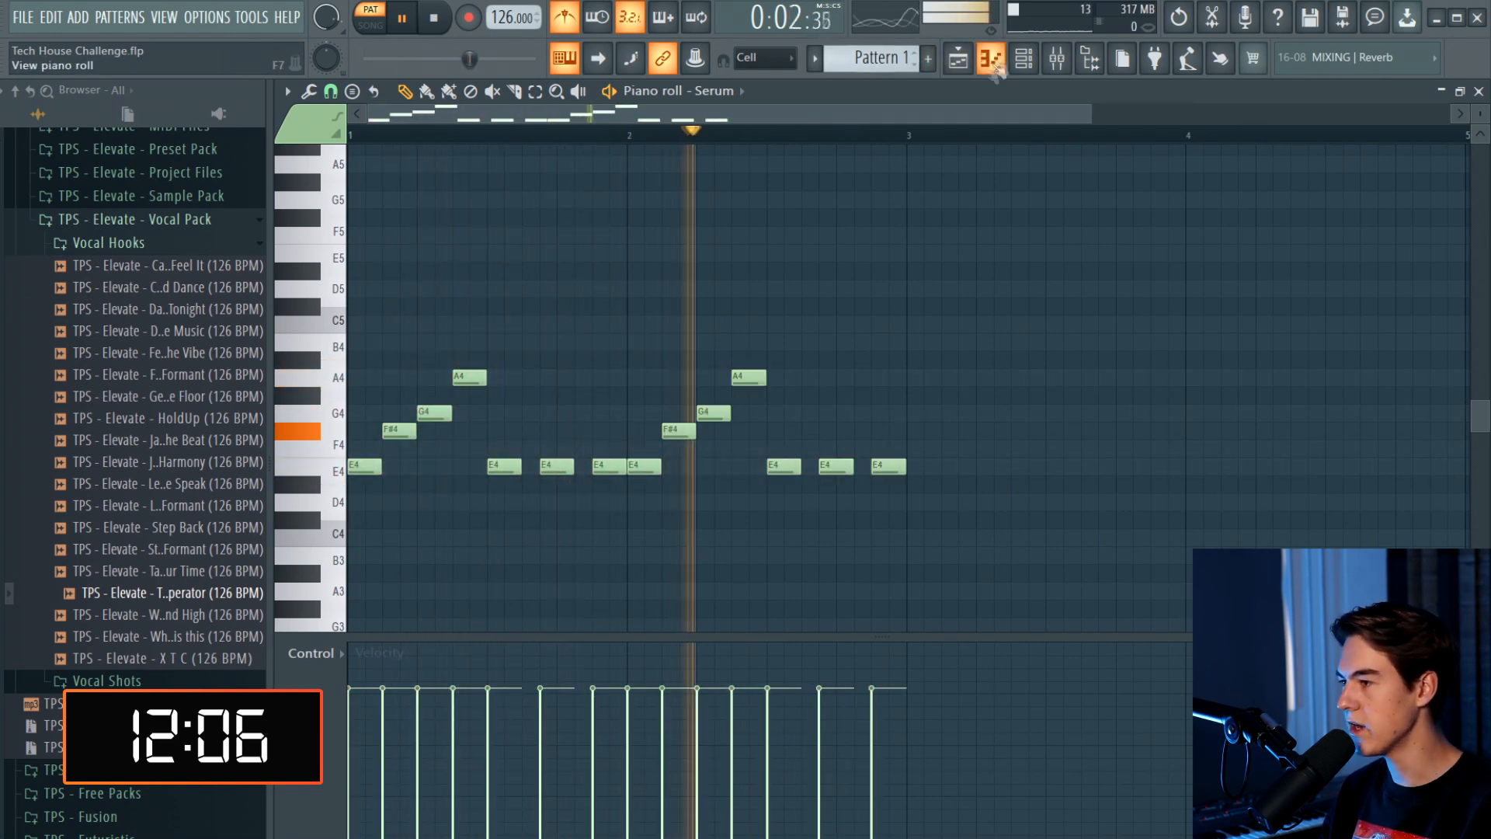
# Duplicate The Operator vocal clip into bar 2 on Track 3 of the playlist and play the arrangement in song mode
pyautogui.click(964, 66)
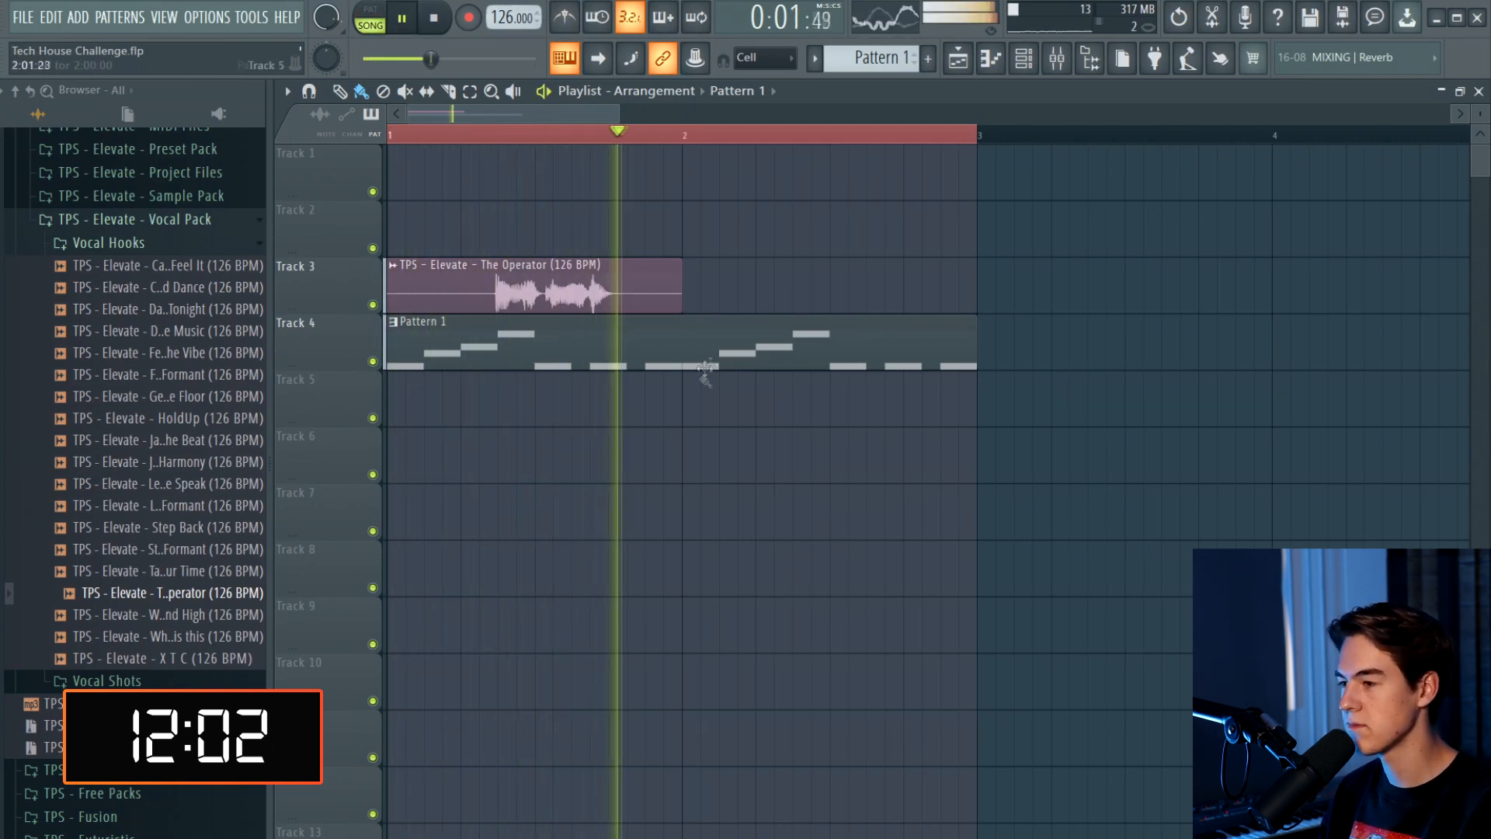
pyautogui.click(640, 280)
pyautogui.click(710, 288)
pyautogui.moveTo(756, 289); pyautogui.dragTo(738, 290)
pyautogui.scroll(-1, 1012, 403)
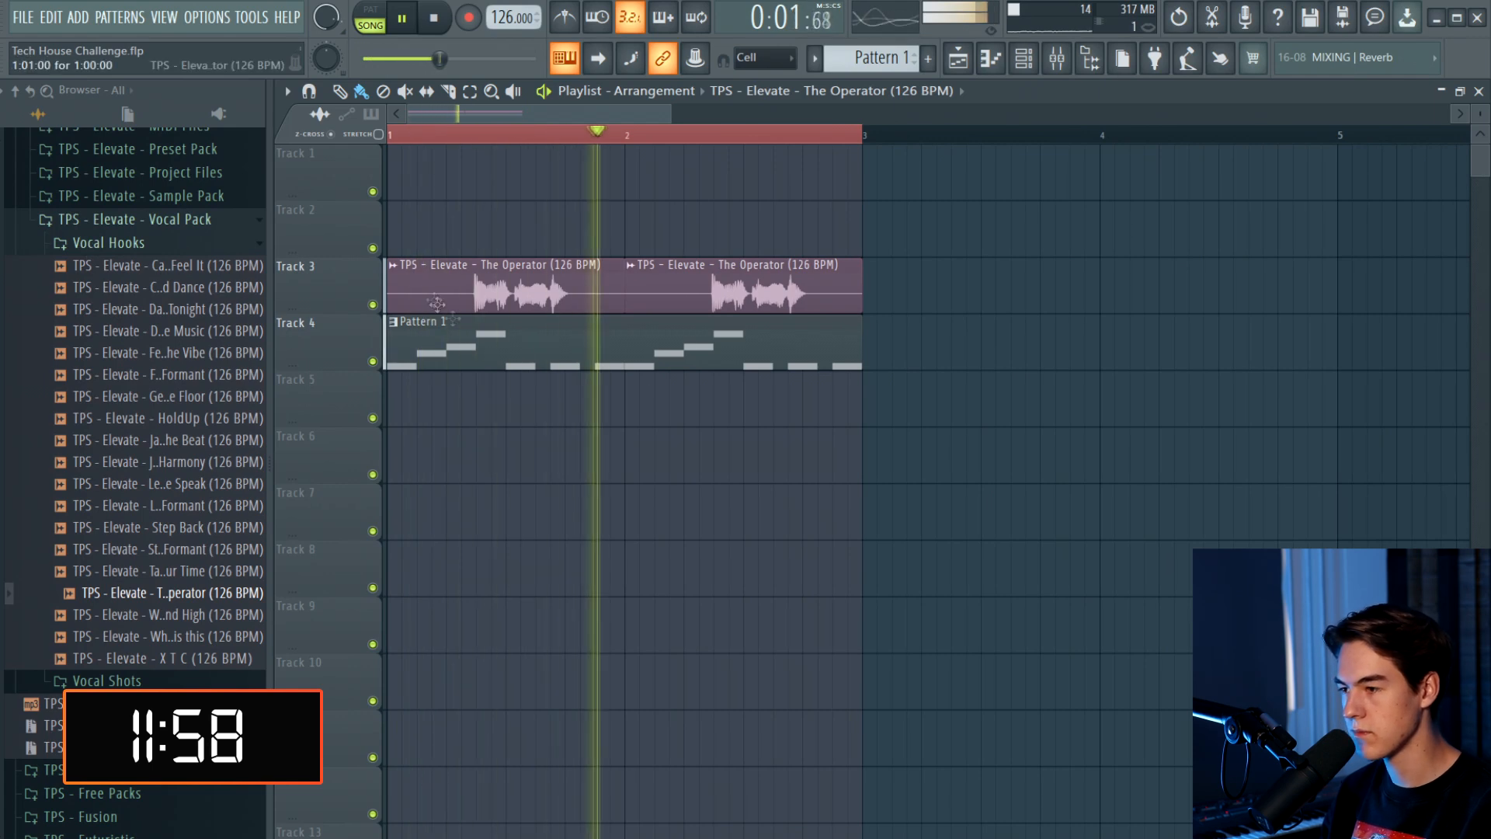
# Try replacing the last E4 of bar 2 in Pattern 1 with an A4, keeping the E4 that ends bar 1
pyautogui.doubleClick(566, 361)
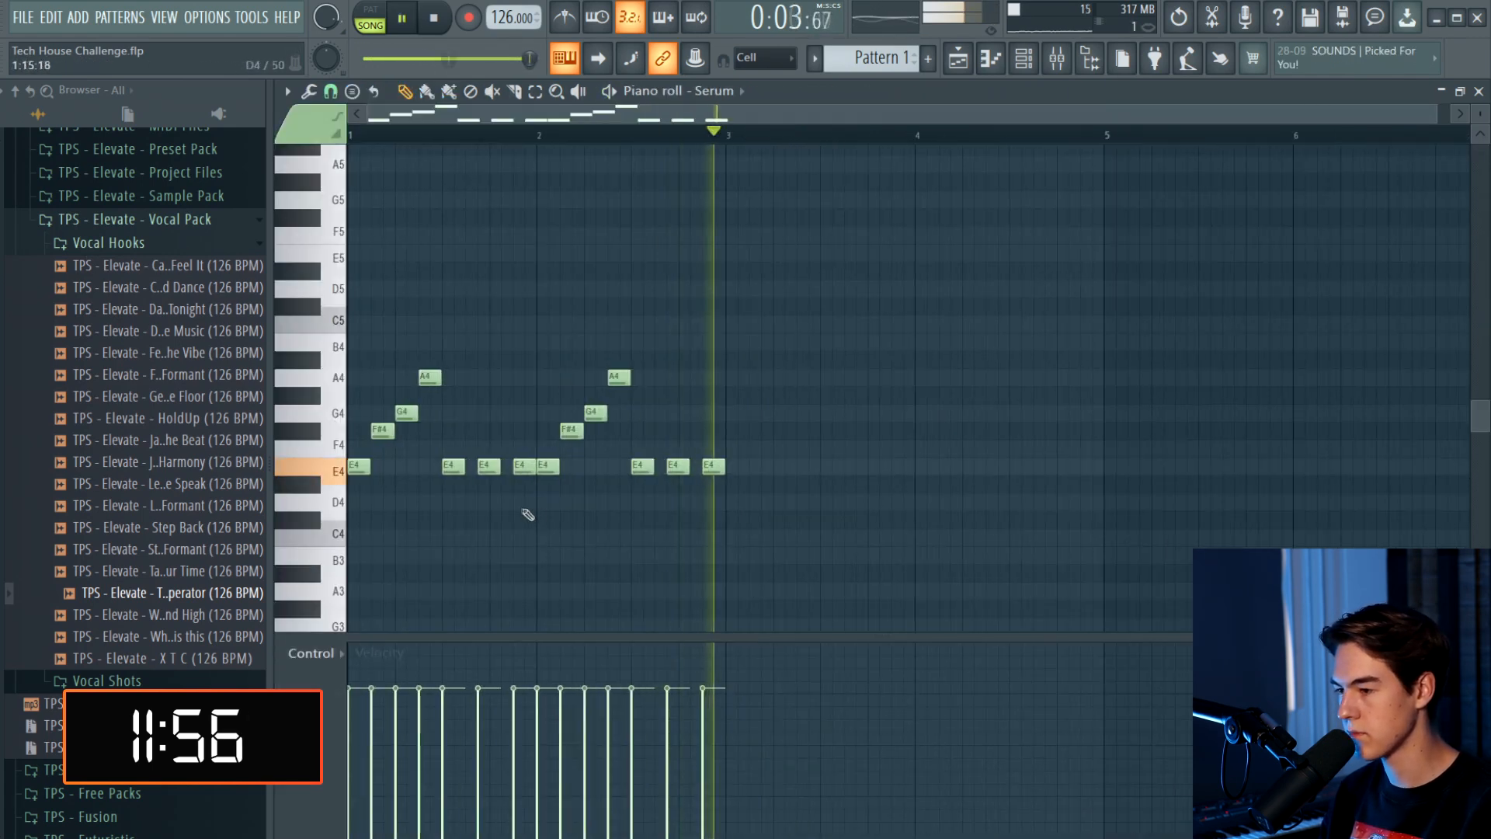
pyautogui.rightClick(526, 469)
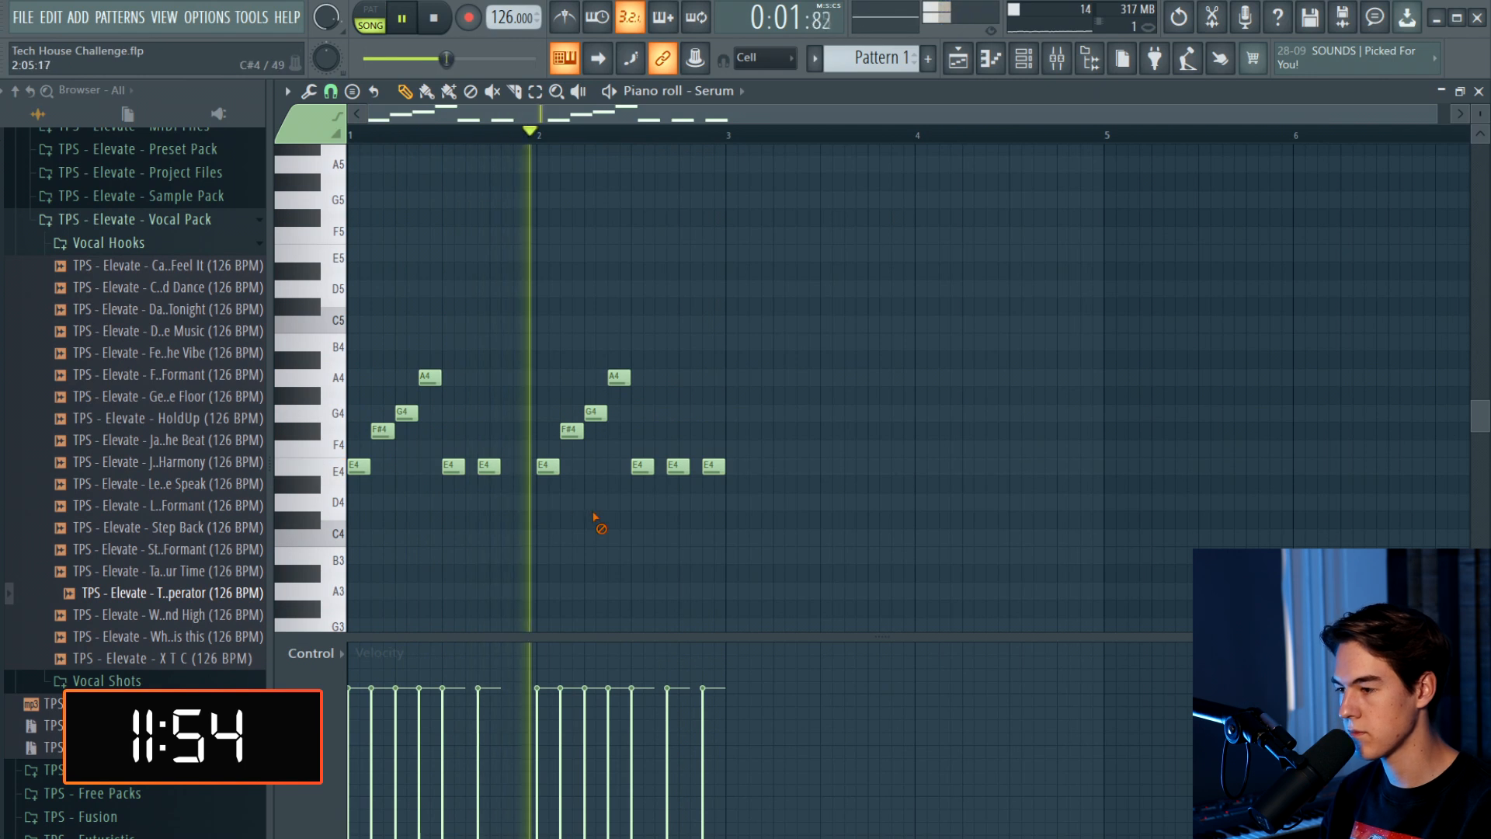
pyautogui.hotkey('ctrl', 'z')
pyautogui.click(715, 411)
pyautogui.moveTo(719, 399); pyautogui.dragTo(719, 379)
pyautogui.rightClick(713, 469)
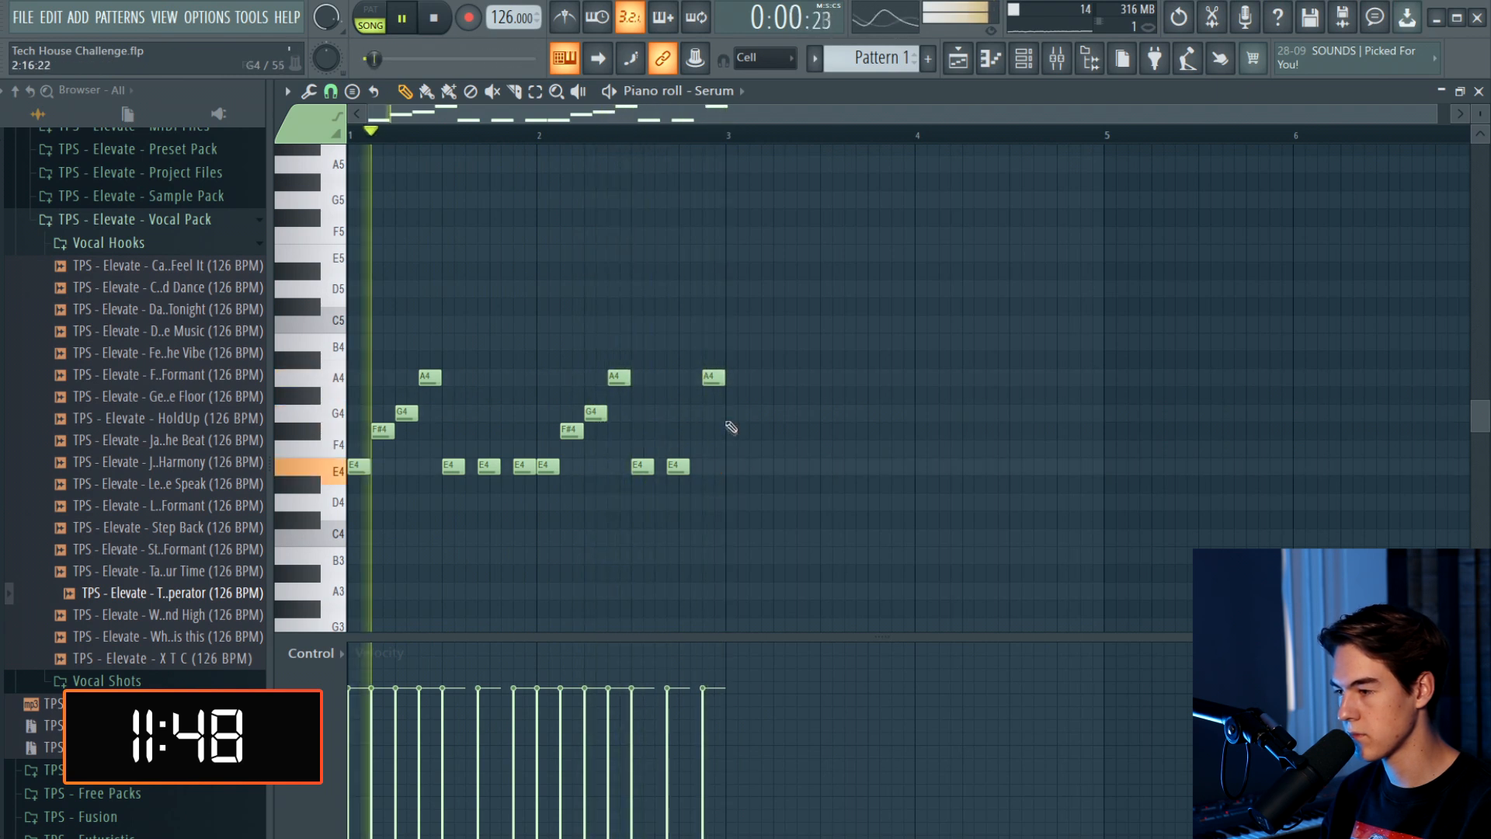
pyautogui.scroll(1, 593, 382)
pyautogui.scroll(2, 575, 389)
pyautogui.scroll(-3, 534, 399)
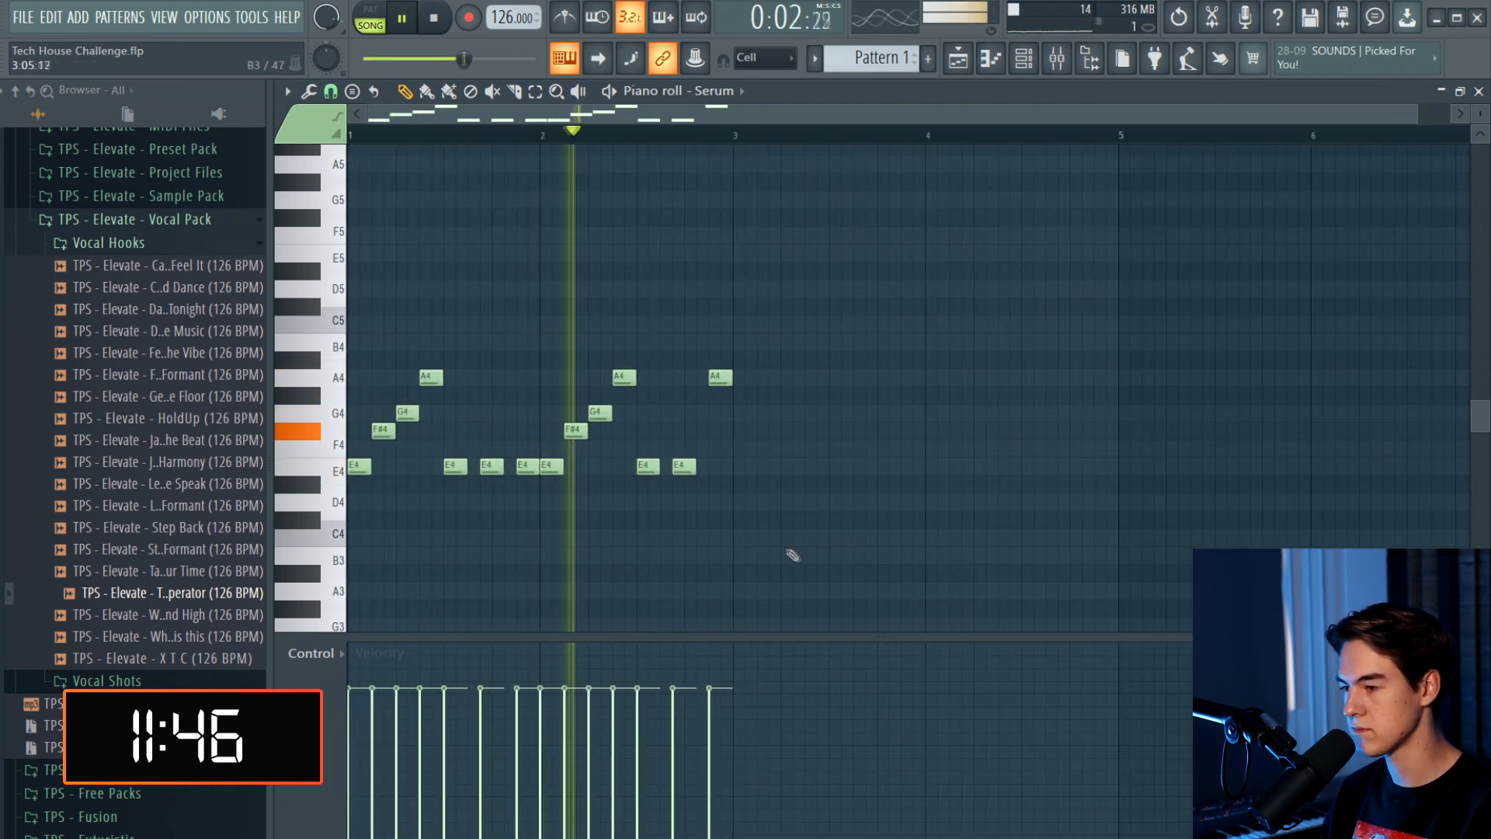
# Restore the E4 at the end of bar 2 and duplicate the two-bar bassline into bars 3 and 4
pyautogui.hotkey('ctrl', 'a')
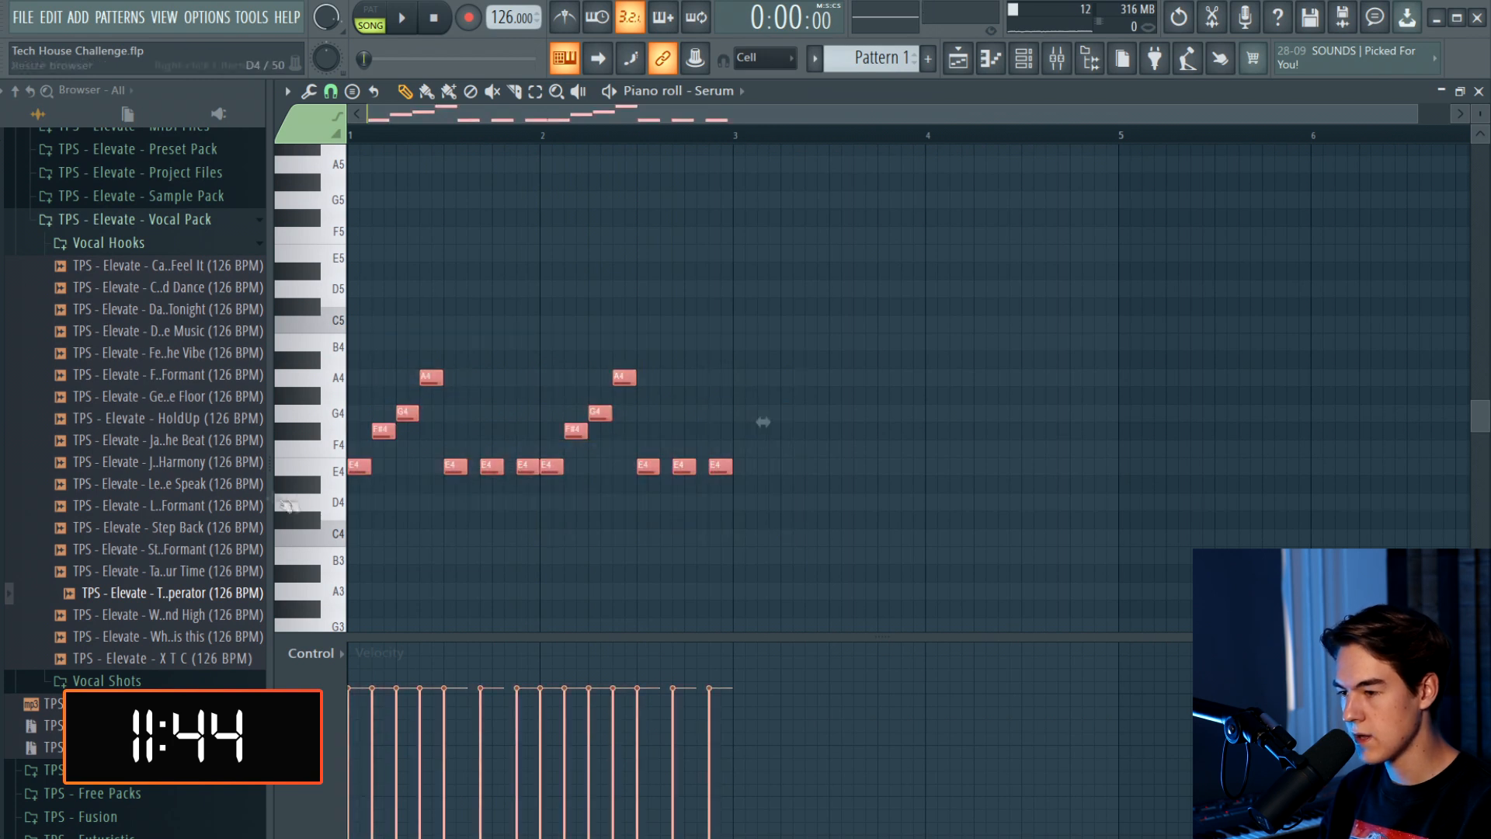
pyautogui.hotkey('ctrl', 'b')
pyautogui.hotkey('ctrl', 'd')
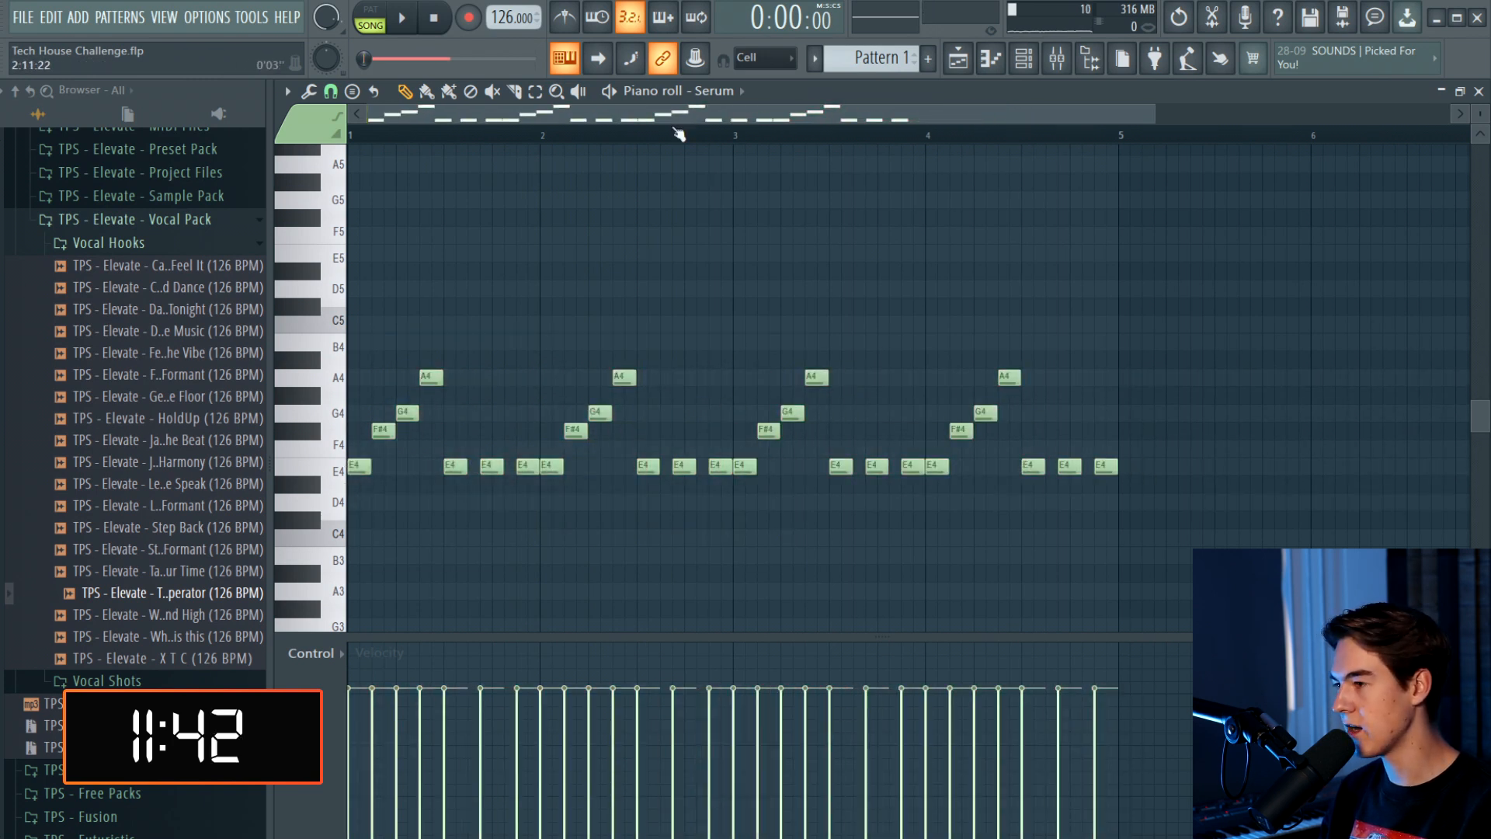
# Try a one-step G4 as the last note of bar 4 and play the ending in pattern mode
pyautogui.click(377, 17)
pyautogui.press('space')
pyautogui.click(867, 132)
pyautogui.moveTo(1105, 464); pyautogui.dragTo(1103, 407)
pyautogui.keyDown('ctrl'); pyautogui.scroll(3, 1103, 407); pyautogui.keyUp('ctrl')
pyautogui.press('space')
pyautogui.press('space')
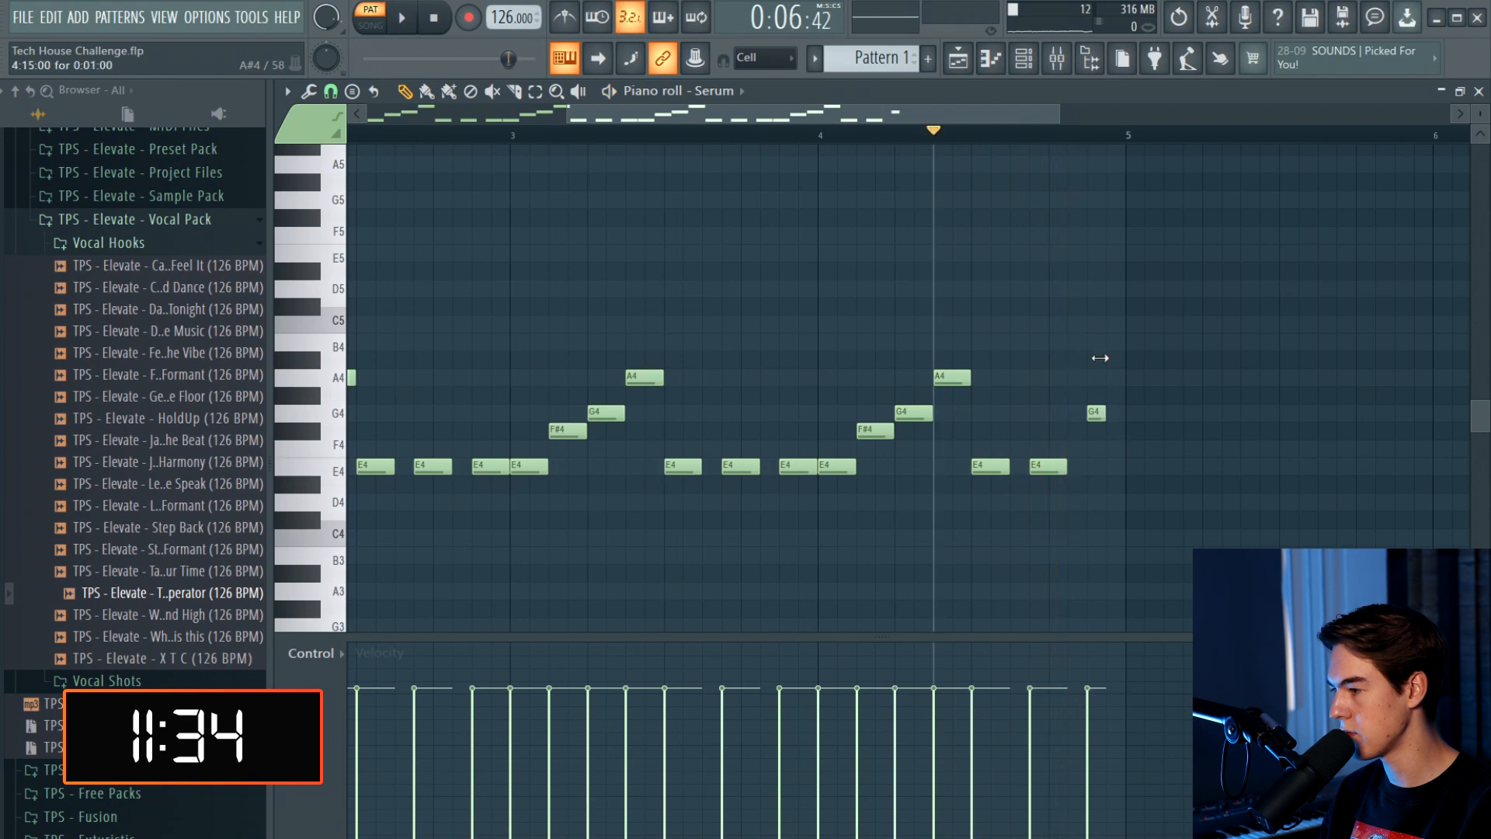
# Try A4 as the last note of bar 4, and return it to a two-step E4
pyautogui.rightClick(1097, 411)
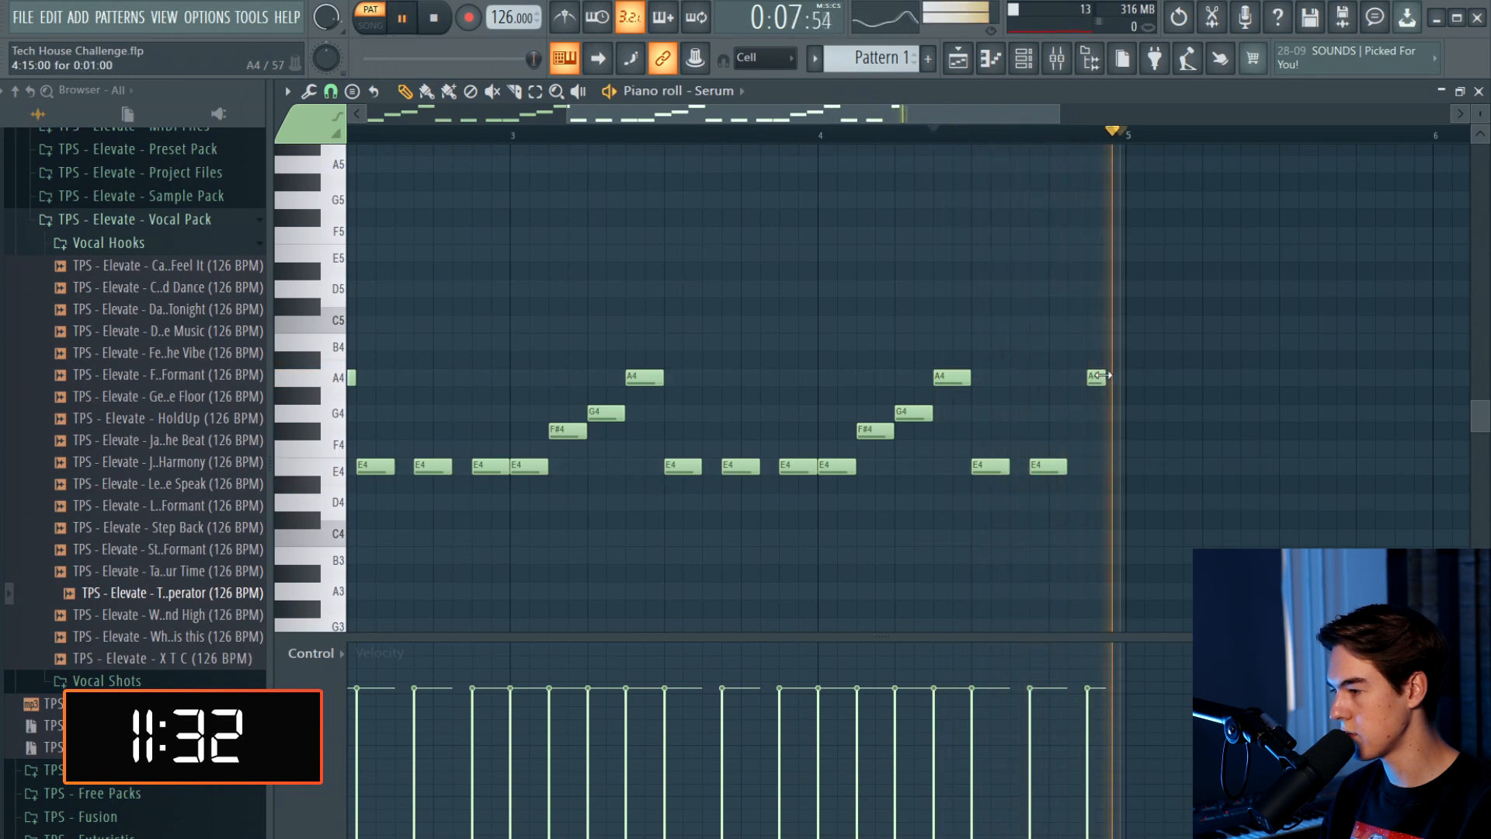
pyautogui.doubleClick(1106, 377)
pyautogui.click(988, 516)
pyautogui.moveTo(1109, 380); pyautogui.dragTo(1108, 491)
pyautogui.scroll(-3, 1095, 497)
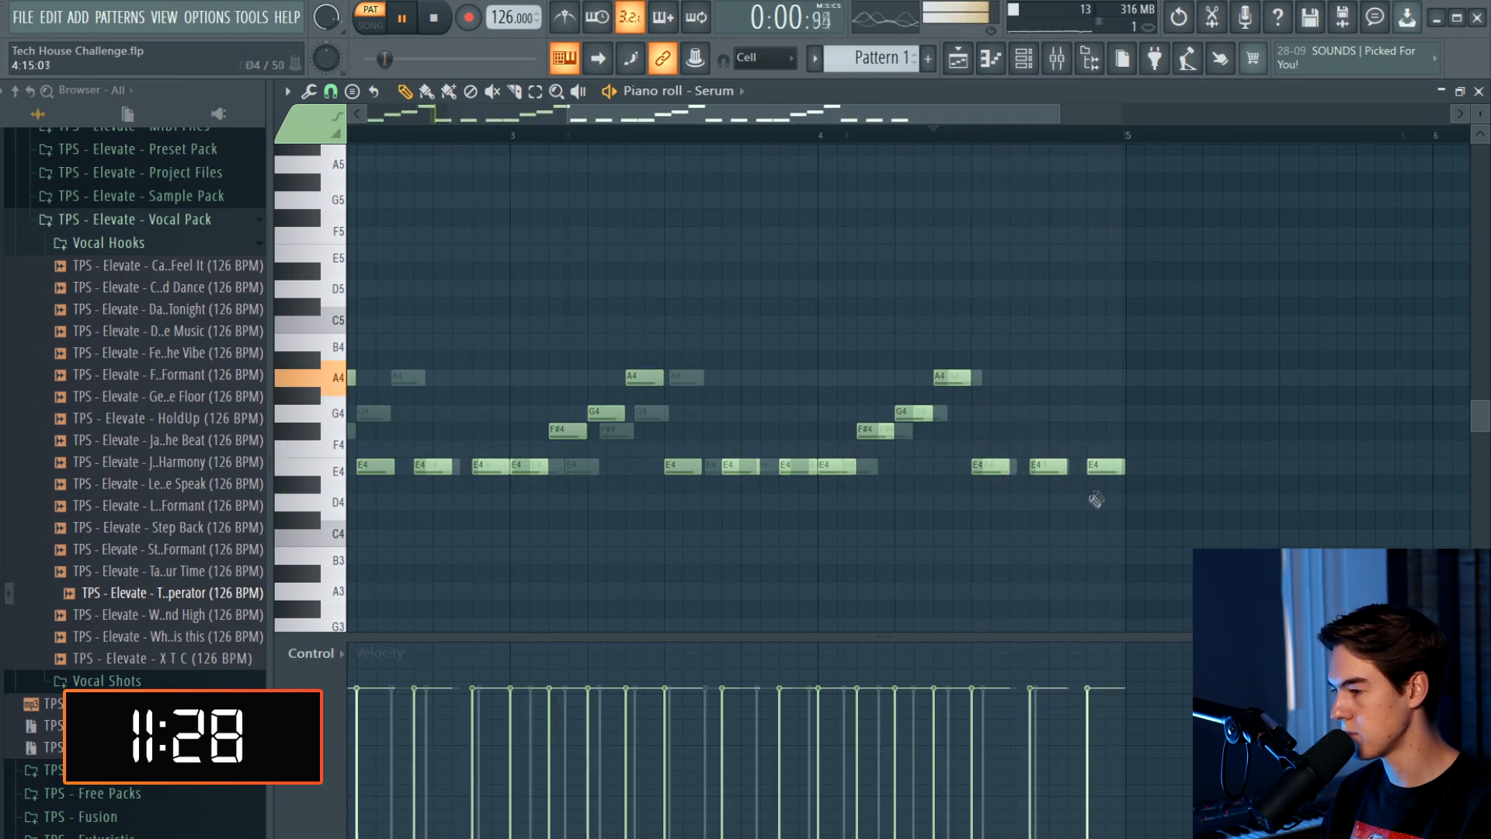
# Try D#4 as the last note of bar 1, restore it to E4, and set the last note of bar 4 to A4
pyautogui.press('space')
pyautogui.press('space')
pyautogui.press('space')
pyautogui.press('space')
pyautogui.scroll(3, 388, 482)
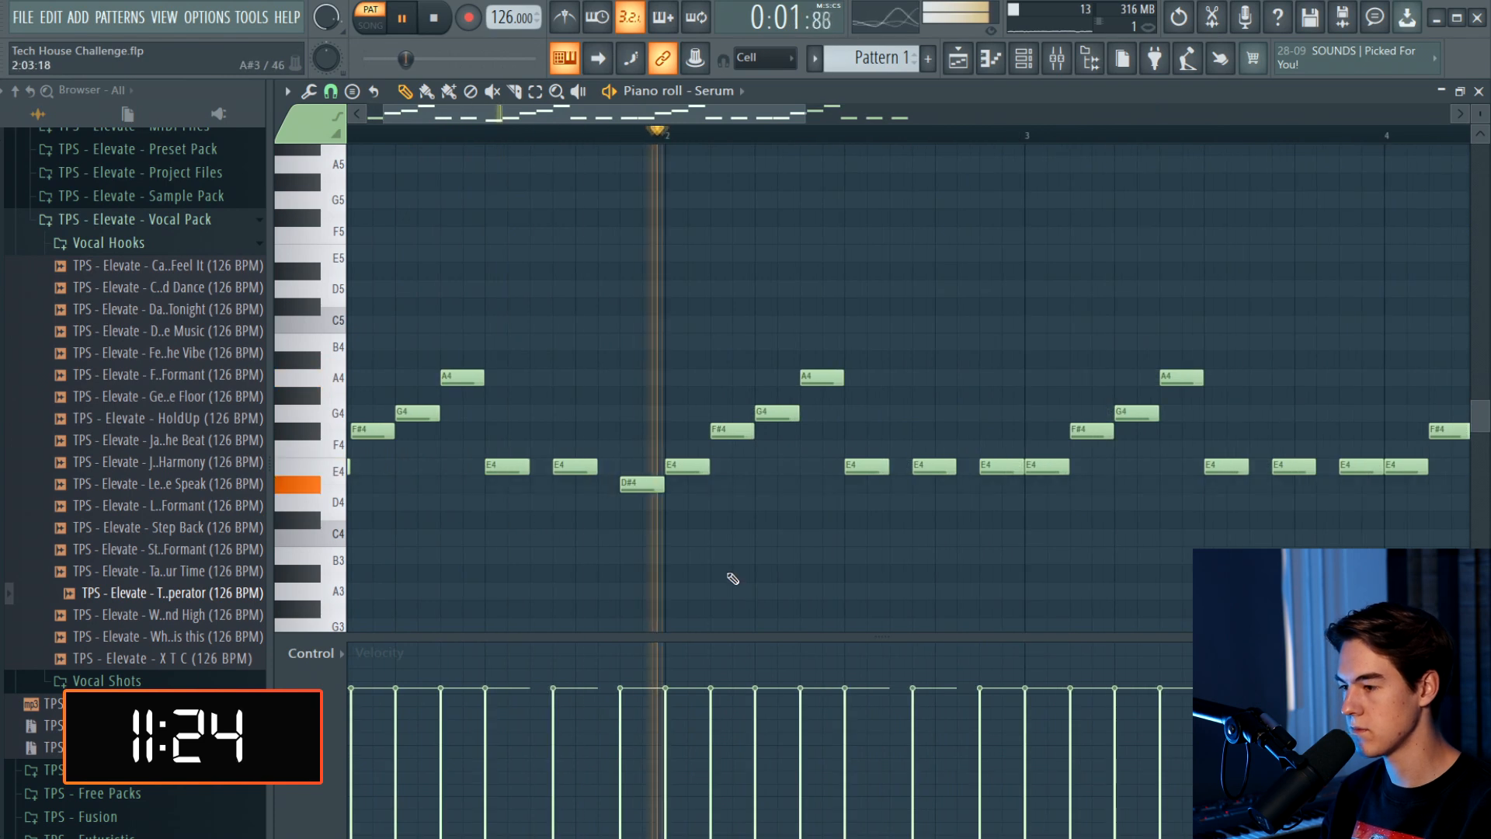
pyautogui.scroll(-2, 606, 526)
pyautogui.moveTo(572, 483); pyautogui.dragTo(572, 469)
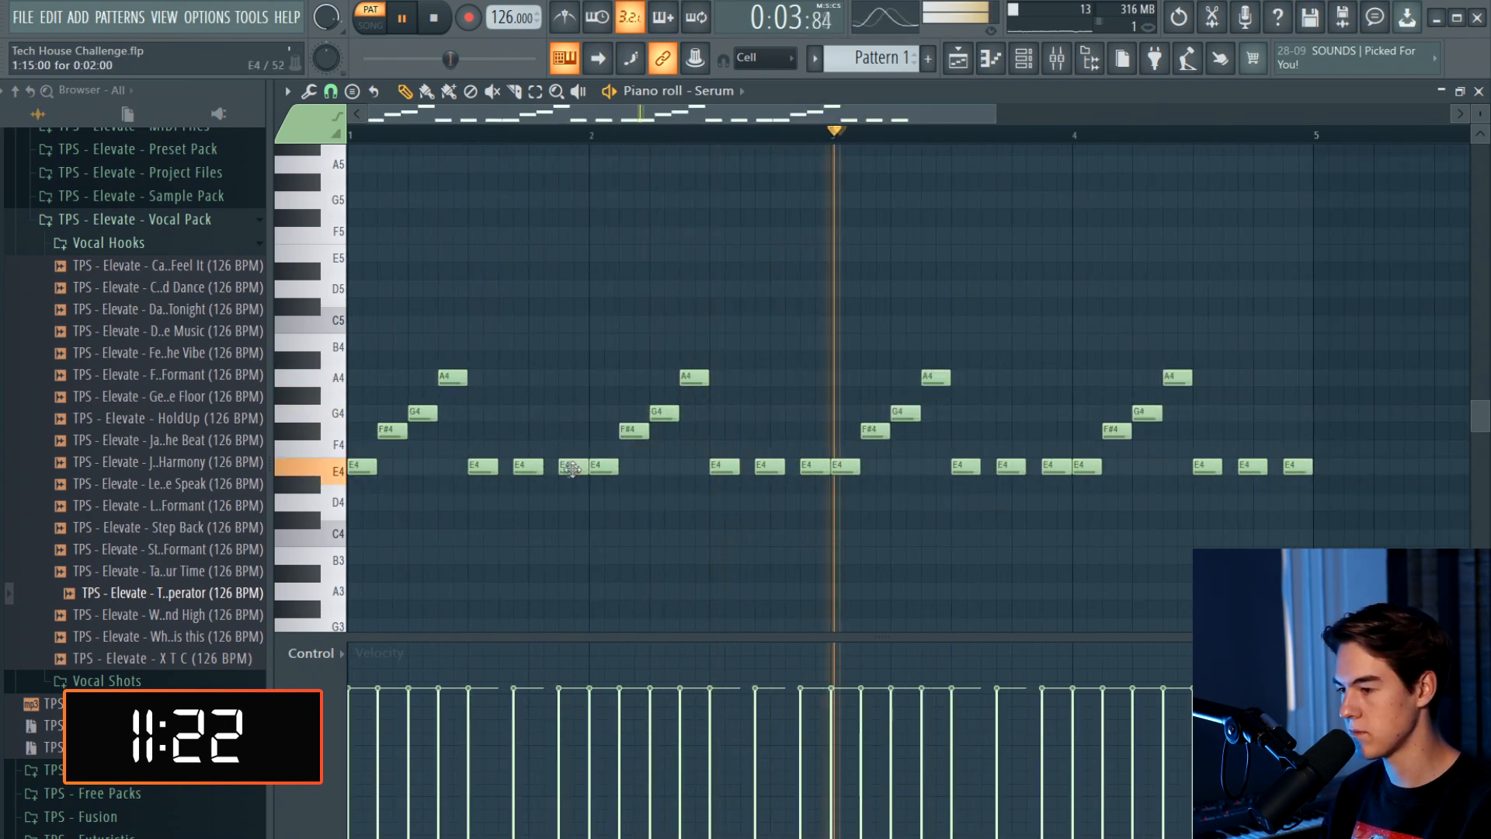
pyautogui.scroll(-2, 573, 468)
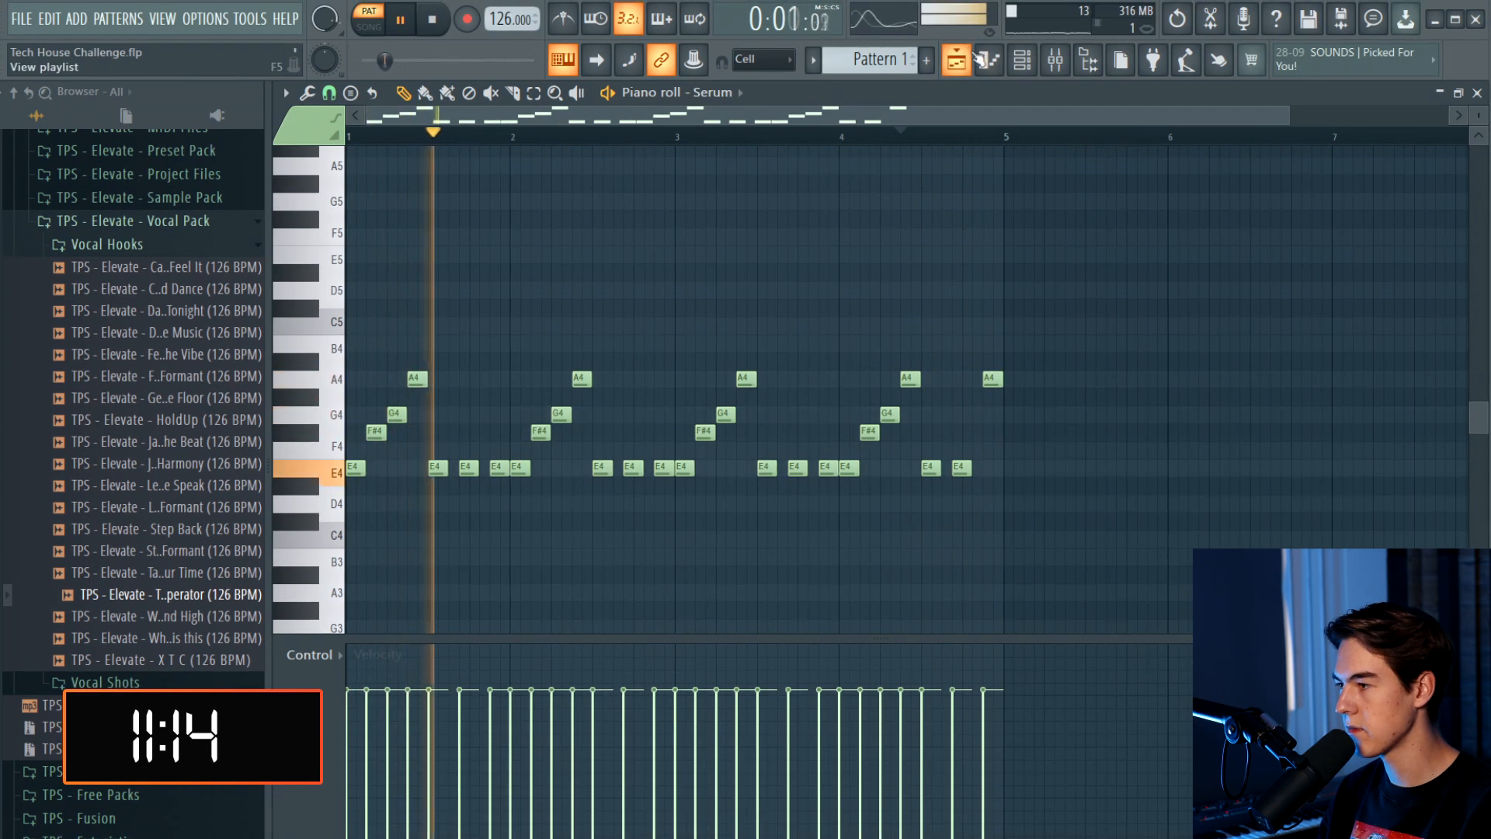
# Play the four-bar pattern with the vocal in song mode and move the second vocal clip to bar 3
pyautogui.click(971, 55)
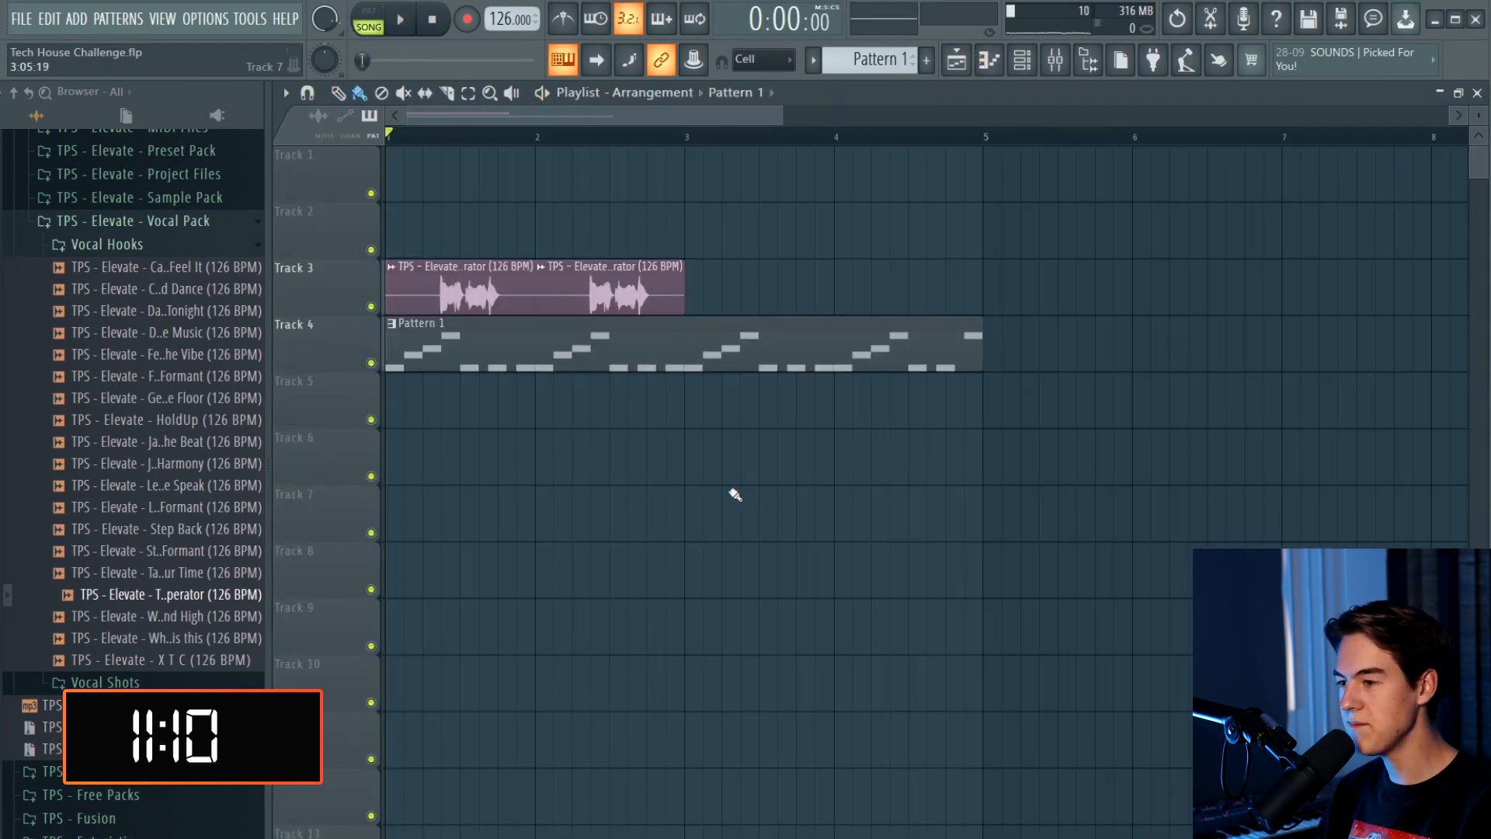
pyautogui.press('space')
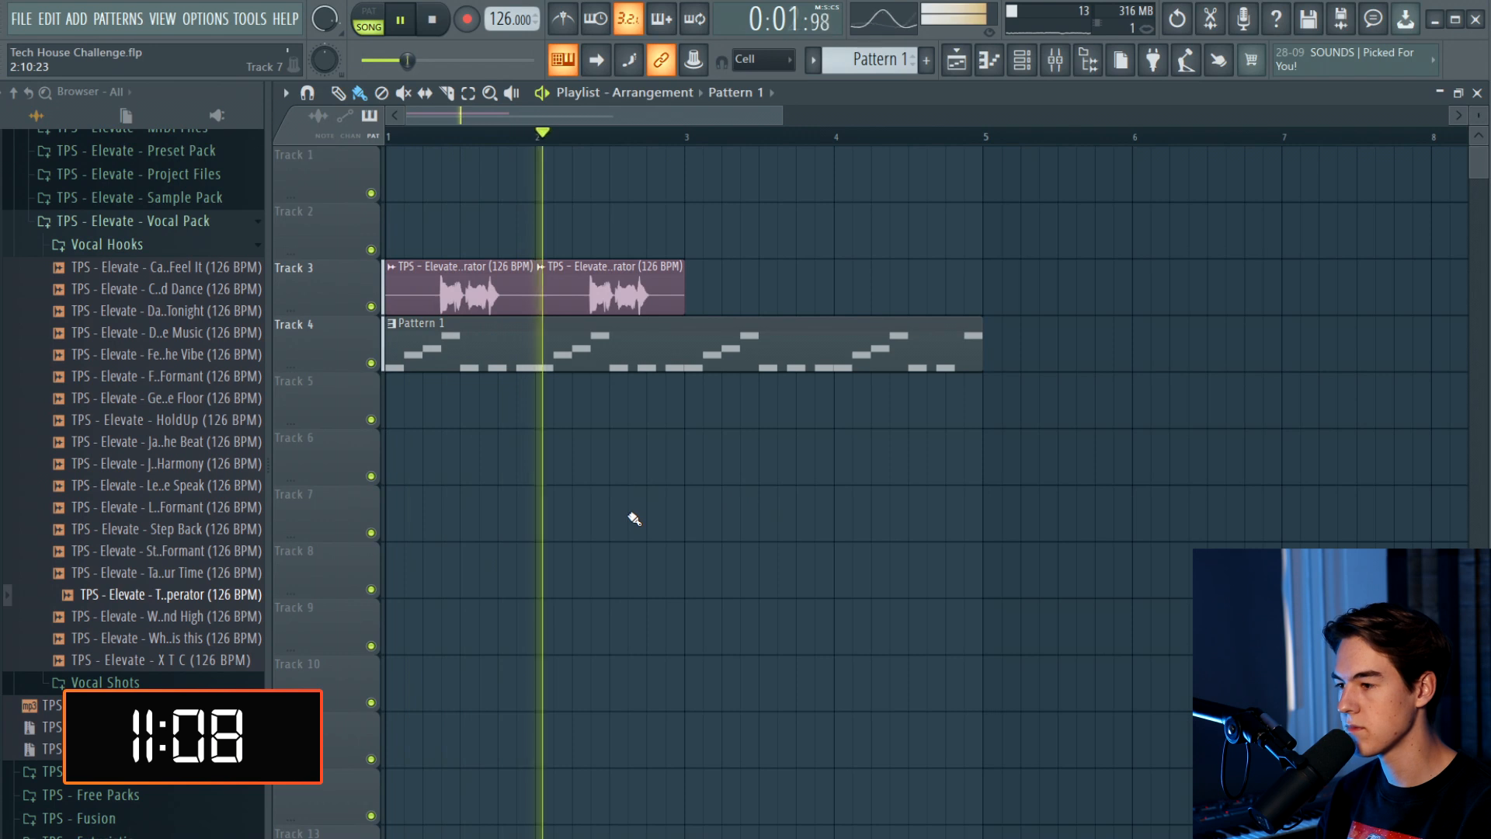
pyautogui.press('space')
pyautogui.press('space')
pyautogui.moveTo(673, 286); pyautogui.dragTo(814, 283)
pyautogui.scroll(-1, 753, 463)
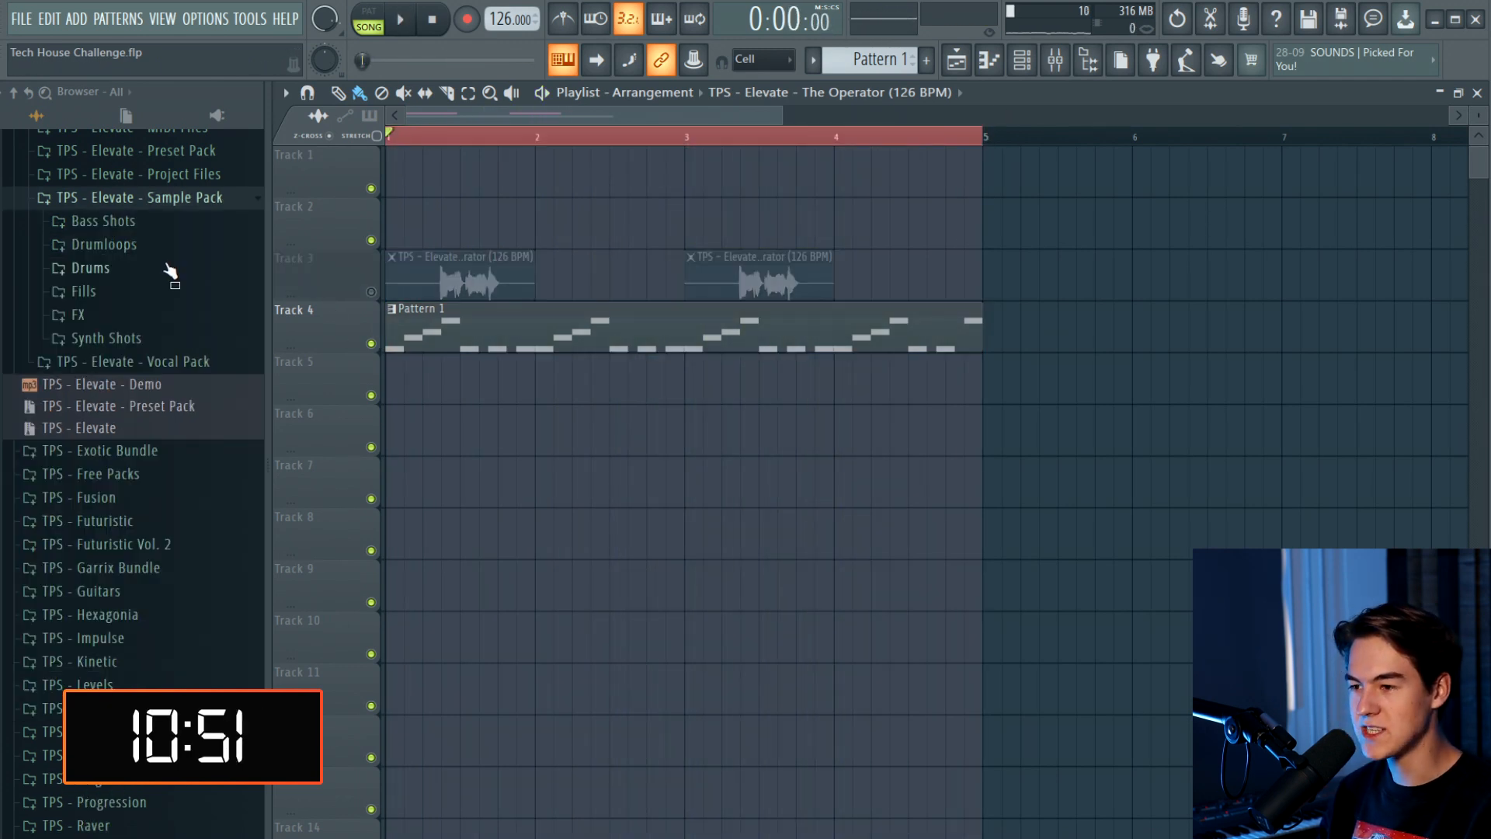
# Audition the Elevate sample pack's kicks and add TPS - Elevate - Kick 18 to Track 5 of the playlist
pyautogui.click(168, 270)
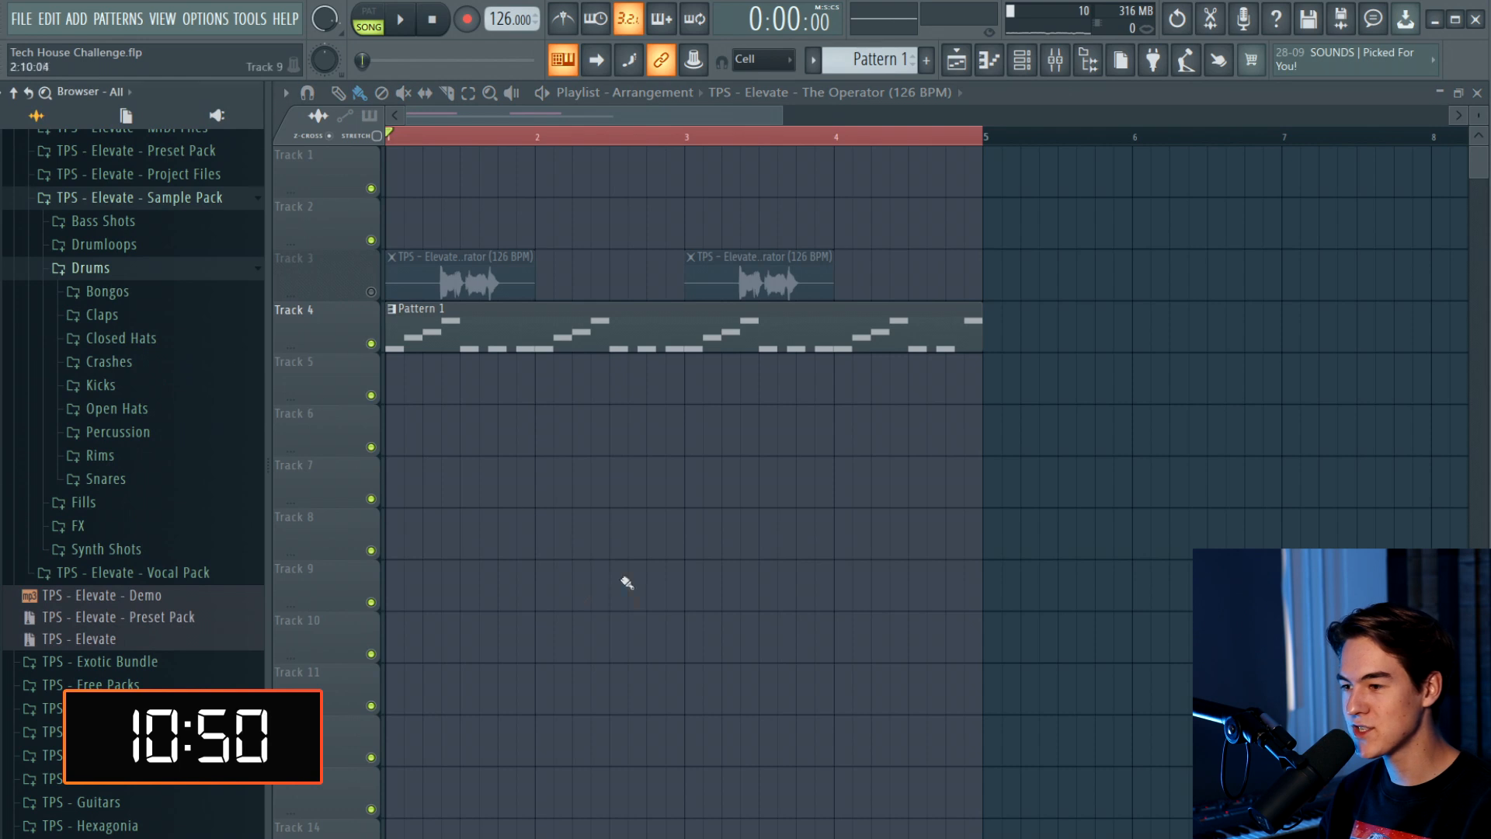
pyautogui.click(106, 385)
pyautogui.scroll(-2, 96, 432)
pyautogui.click(167, 364)
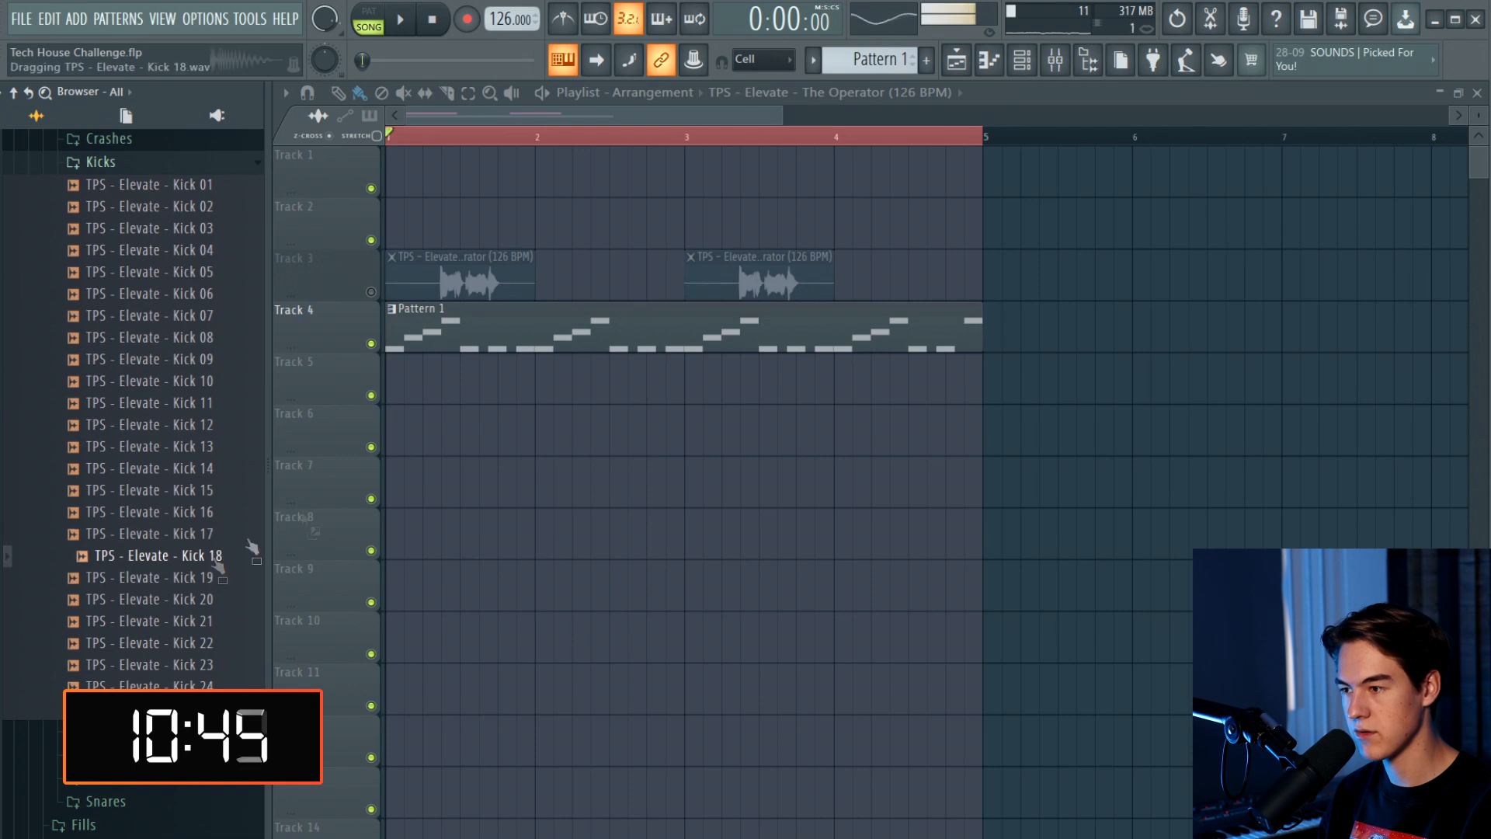
pyautogui.moveTo(251, 546); pyautogui.dragTo(502, 417)
# Repeat the Kick 18 clip on every beat of bars 1 and 2 on Track 5 and play it with the bassline
pyautogui.scroll(3, 372, 373)
pyautogui.click(487, 379)
pyautogui.click(545, 379)
pyautogui.moveTo(513, 399); pyautogui.dragTo(894, 389)
pyautogui.press('space')
pyautogui.press('space')
pyautogui.press('space')
pyautogui.rightClick(1052, 392)
# Close the kick's sample settings and duplicate the two bars of kicks into bars 3 and 4
pyautogui.doubleClick(1000, 385)
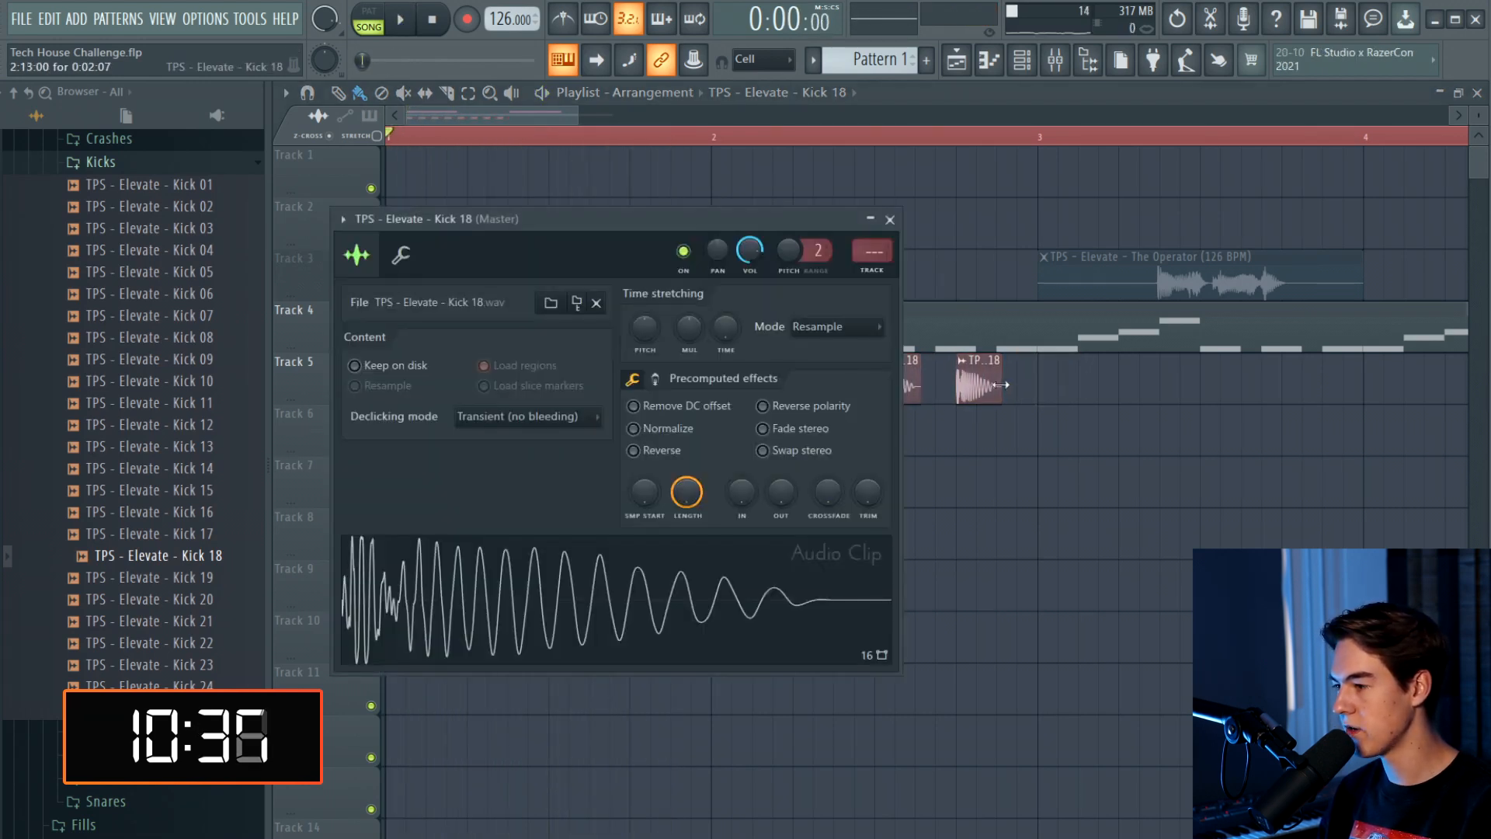
pyautogui.press('Escape')
pyautogui.scroll(-3, 963, 464)
pyautogui.moveTo(719, 439); pyautogui.dragTo(720, 395)
pyautogui.press('space')
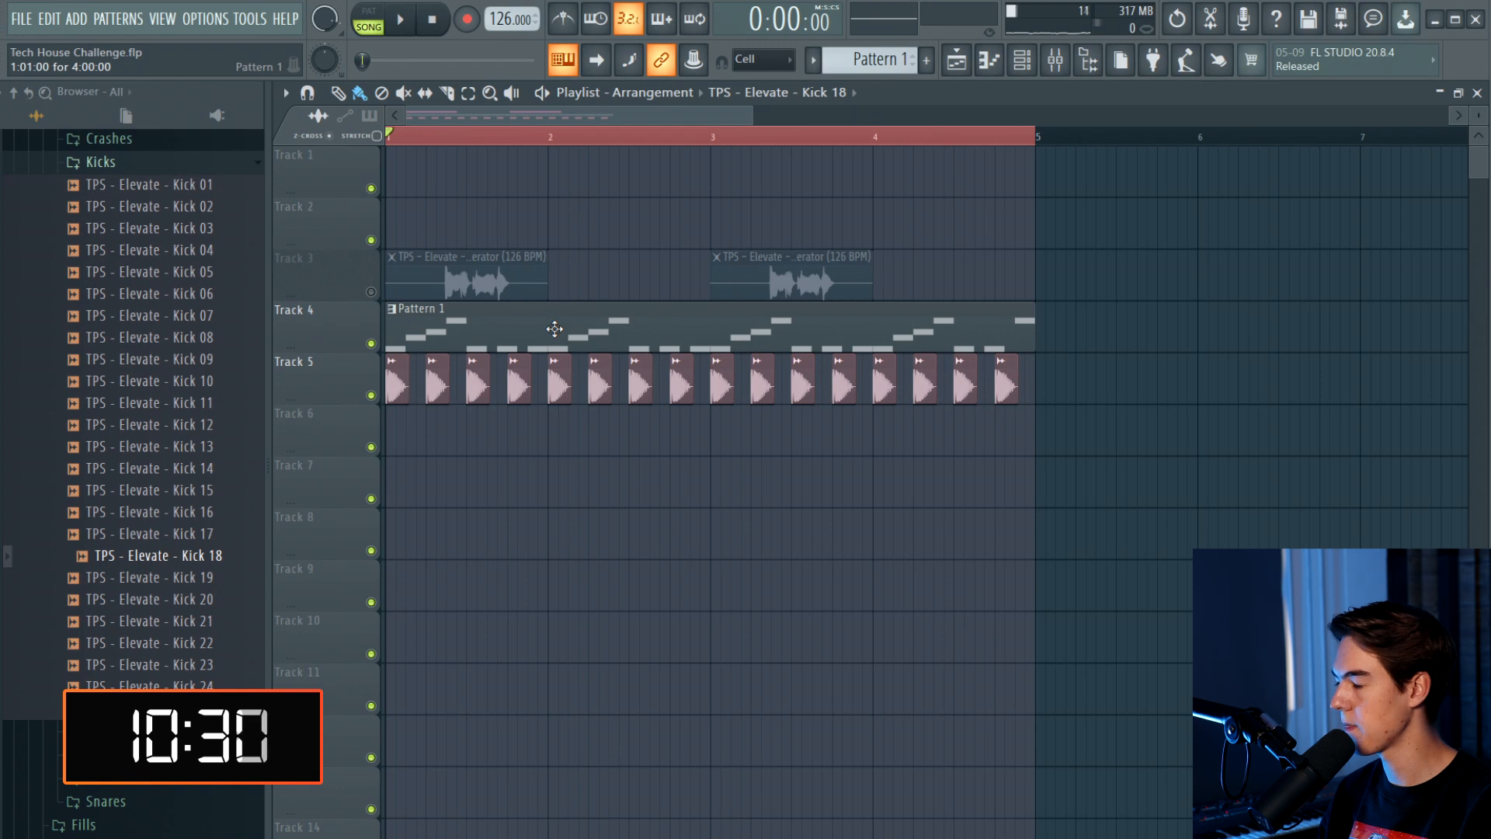
# Play the Serum channel on its own in pattern mode and assign it to mixer insert 4
pyautogui.click(1014, 67)
pyautogui.press('space')
pyautogui.click(721, 192)
pyautogui.click(685, 254)
pyautogui.press('space')
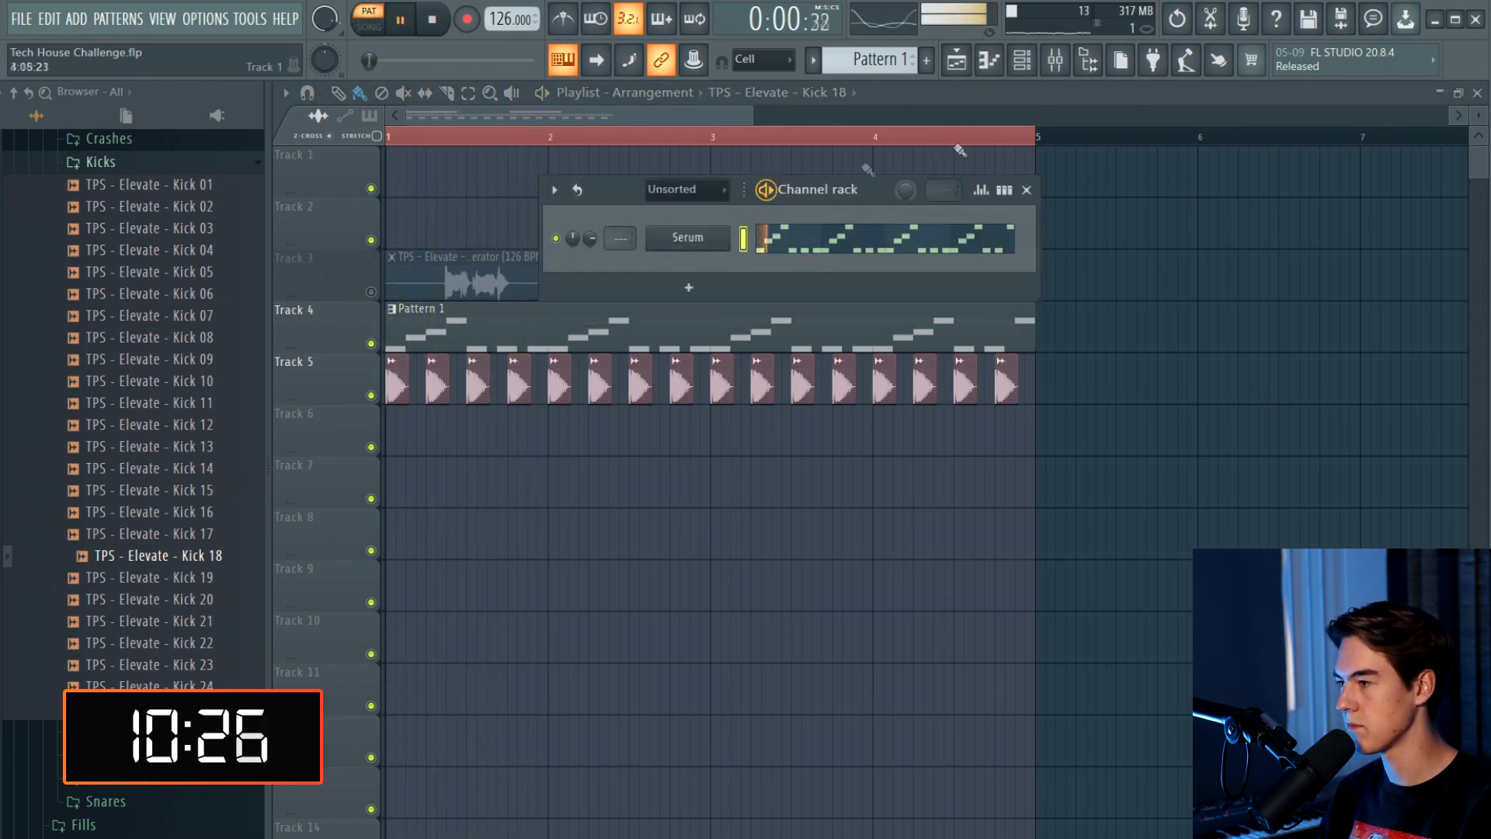
pyautogui.click(1057, 64)
pyautogui.press('space')
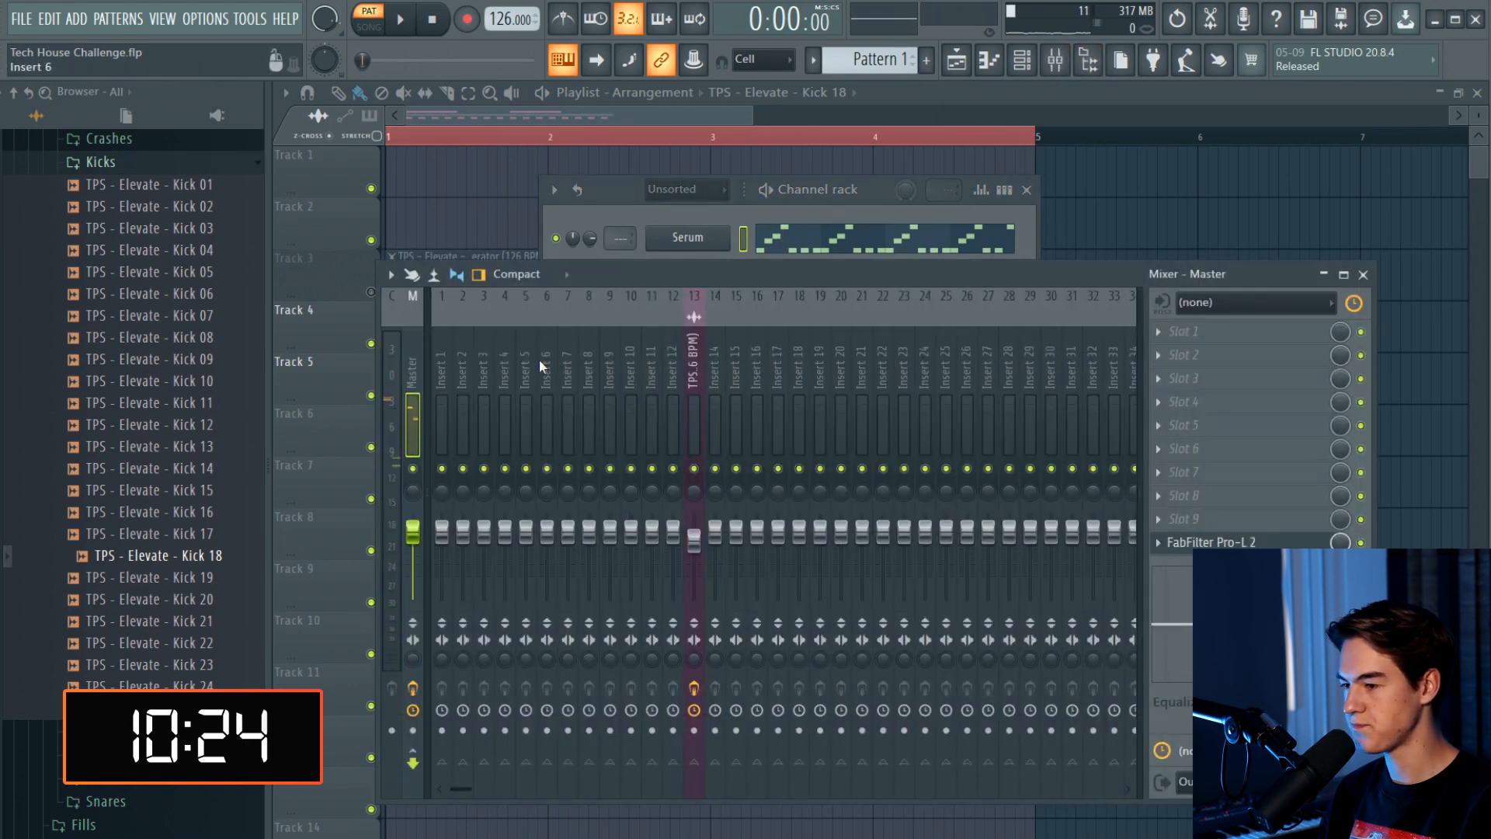
pyautogui.rightClick(1256, 214)
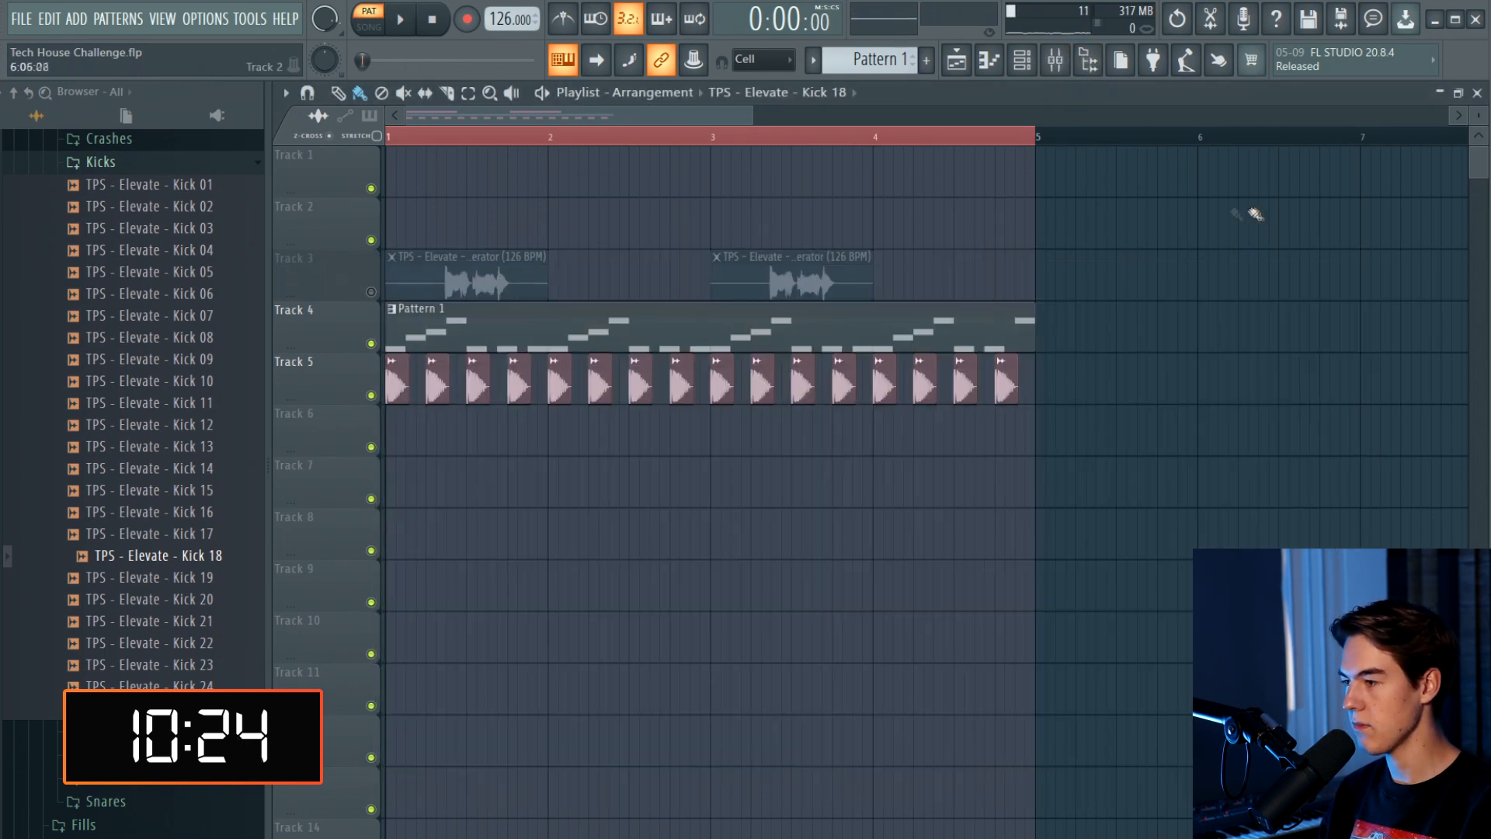
pyautogui.click(1056, 62)
pyautogui.hotkey('ctrl', 'l')
# Load Kickstart in effect slot 5 of the Serum mixer track and play the bassline through it
pyautogui.click(1229, 427)
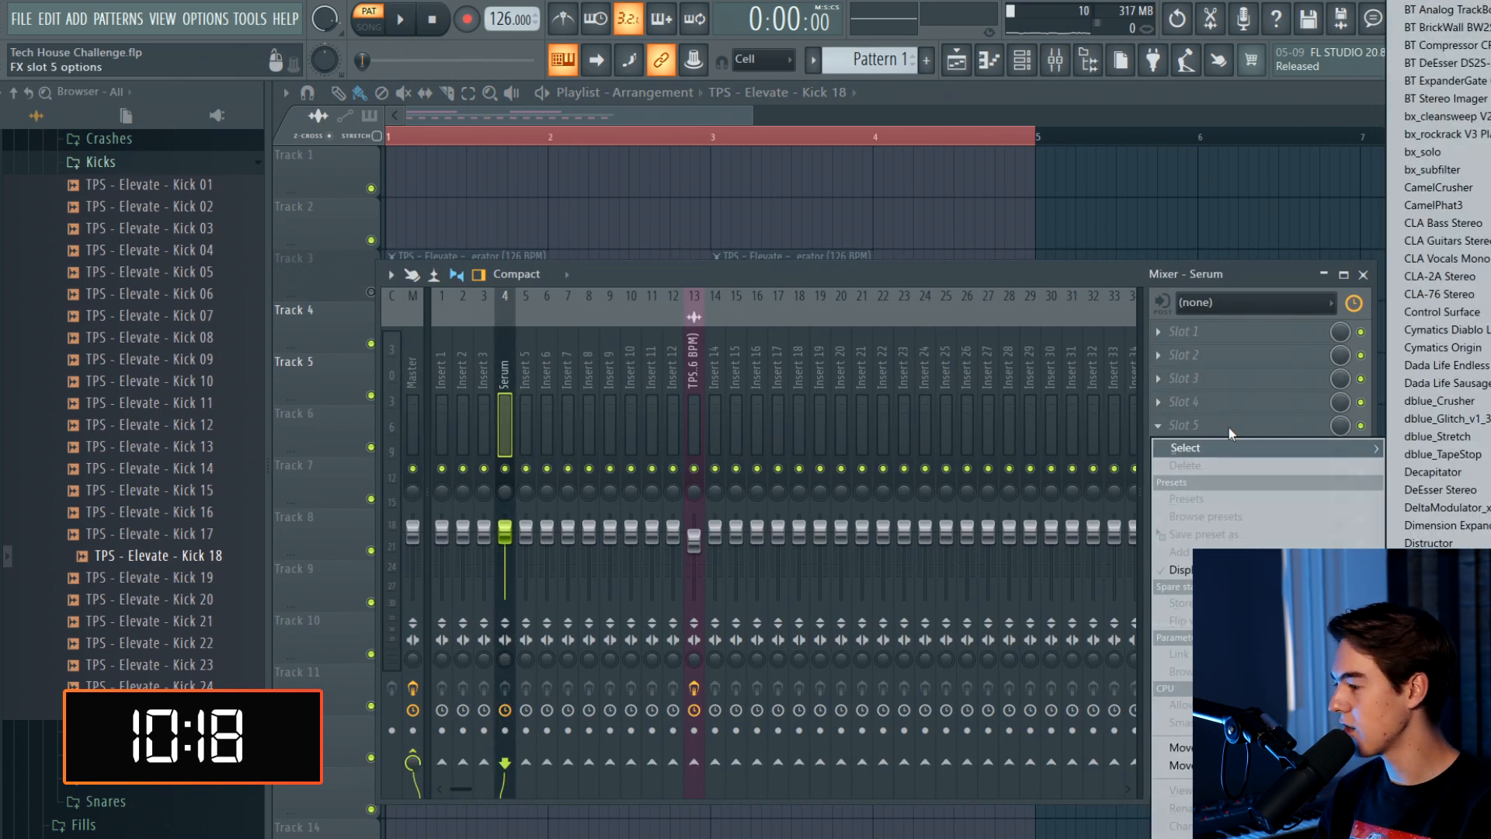
pyautogui.press('k')
pyautogui.press('space')
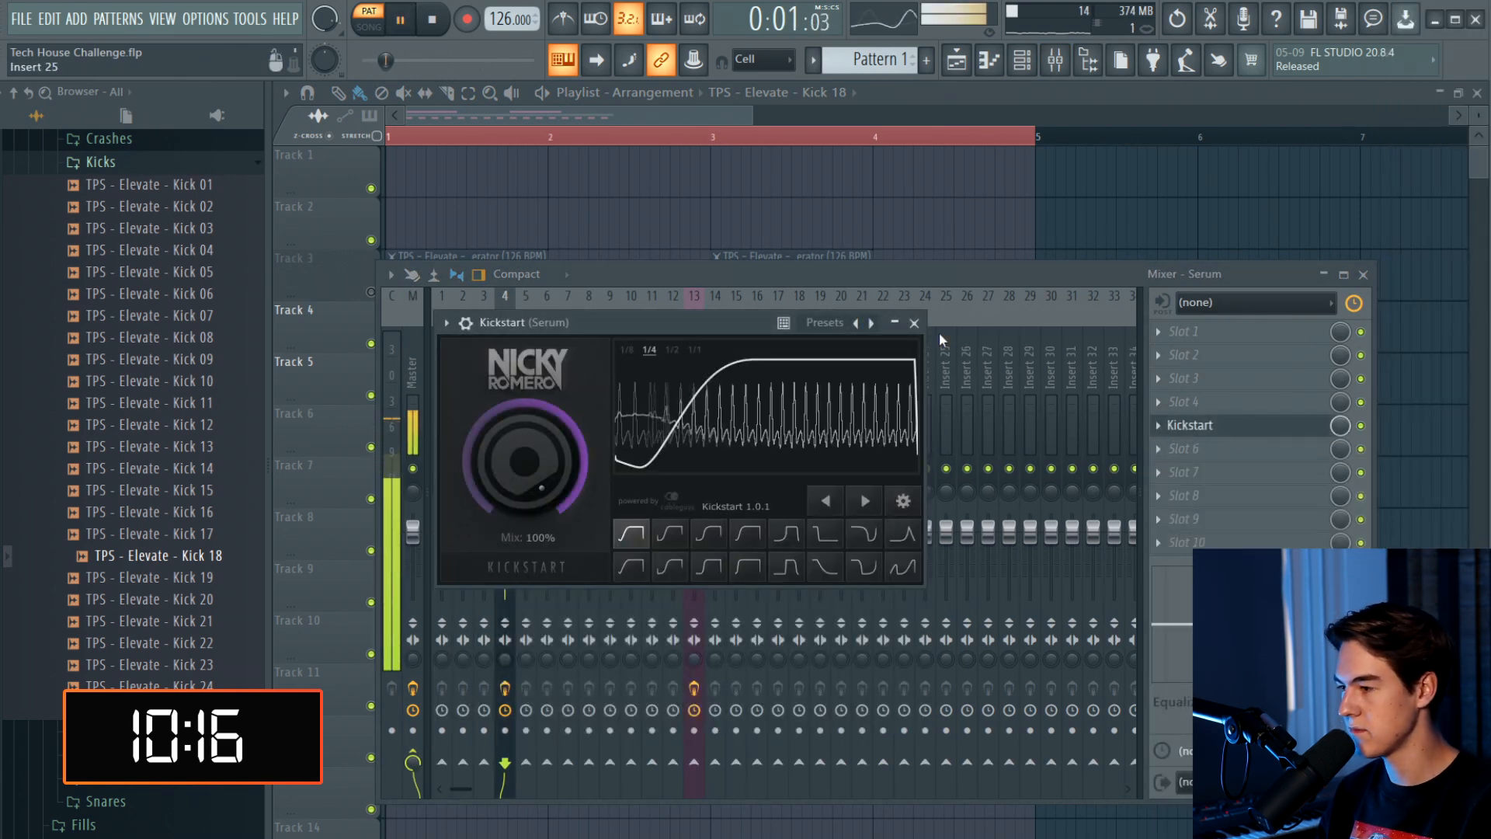
# Close Kickstart, load CamelCrusher in effect slot 2 of the Serum mixer track and step forward through its patches
pyautogui.click(914, 323)
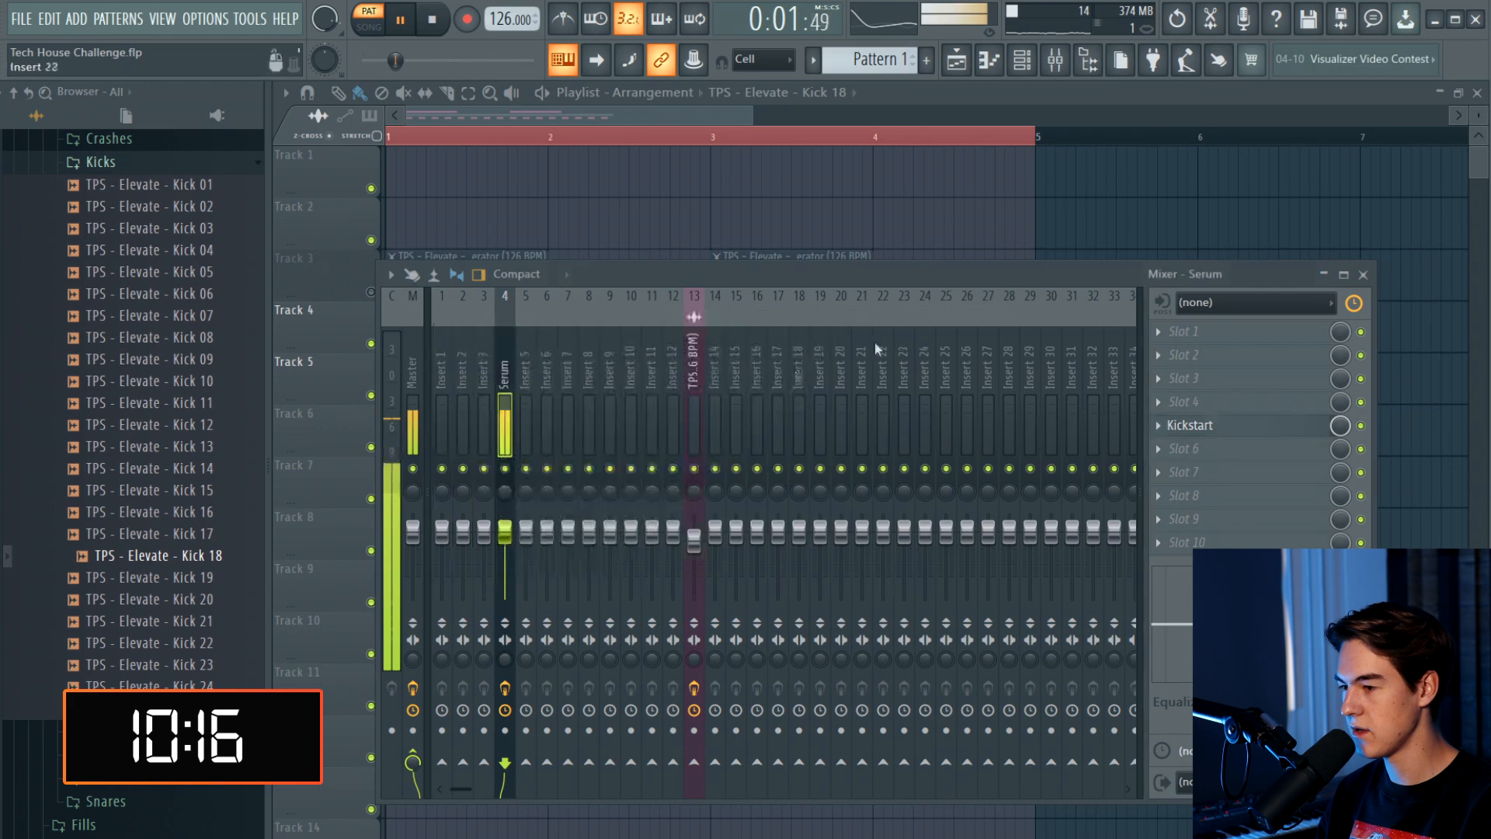
pyautogui.click(1227, 363)
pyautogui.click(1435, 188)
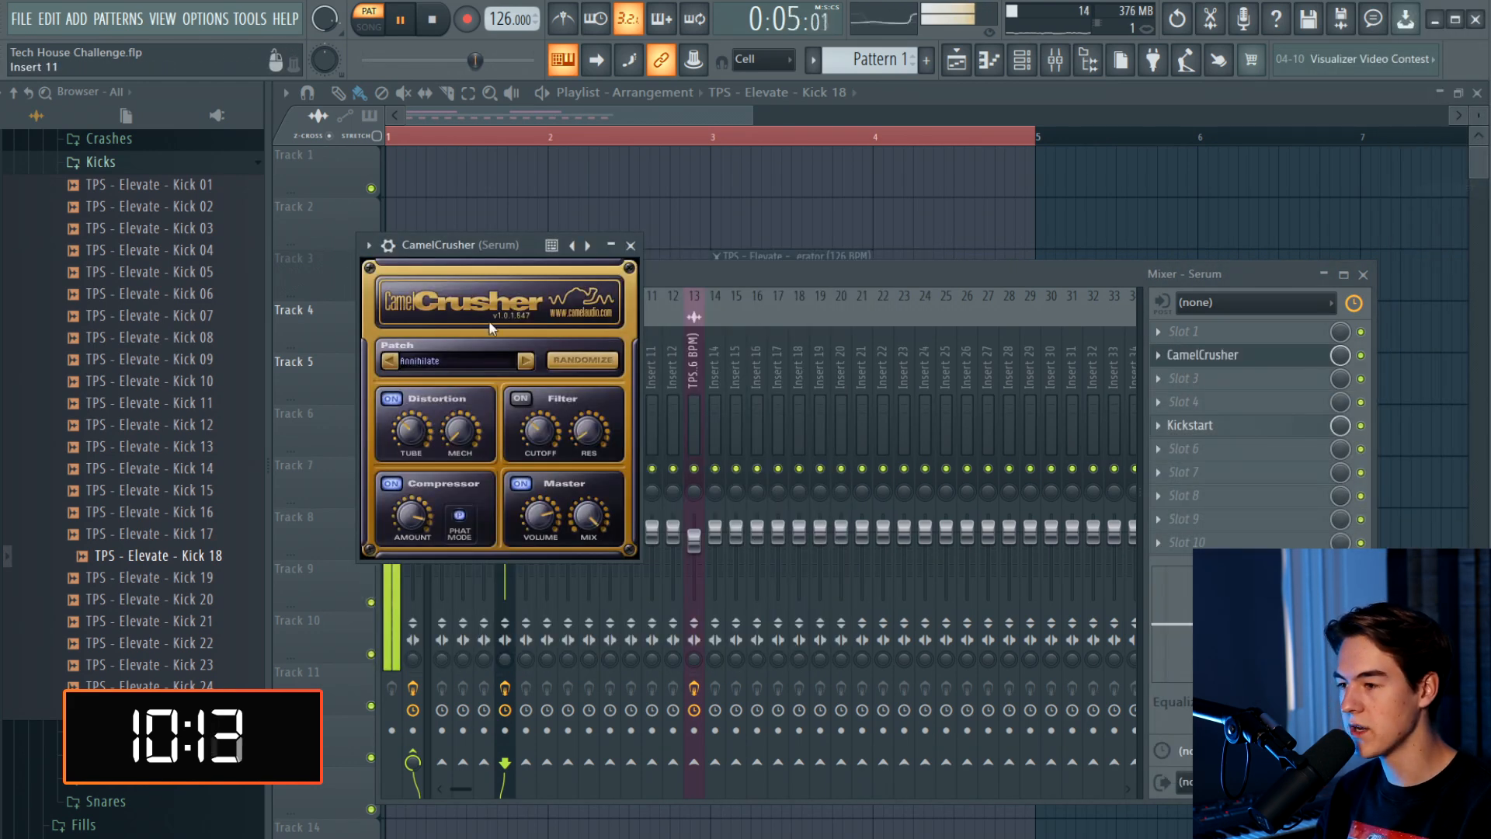
pyautogui.click(528, 360)
pyautogui.click(528, 360)
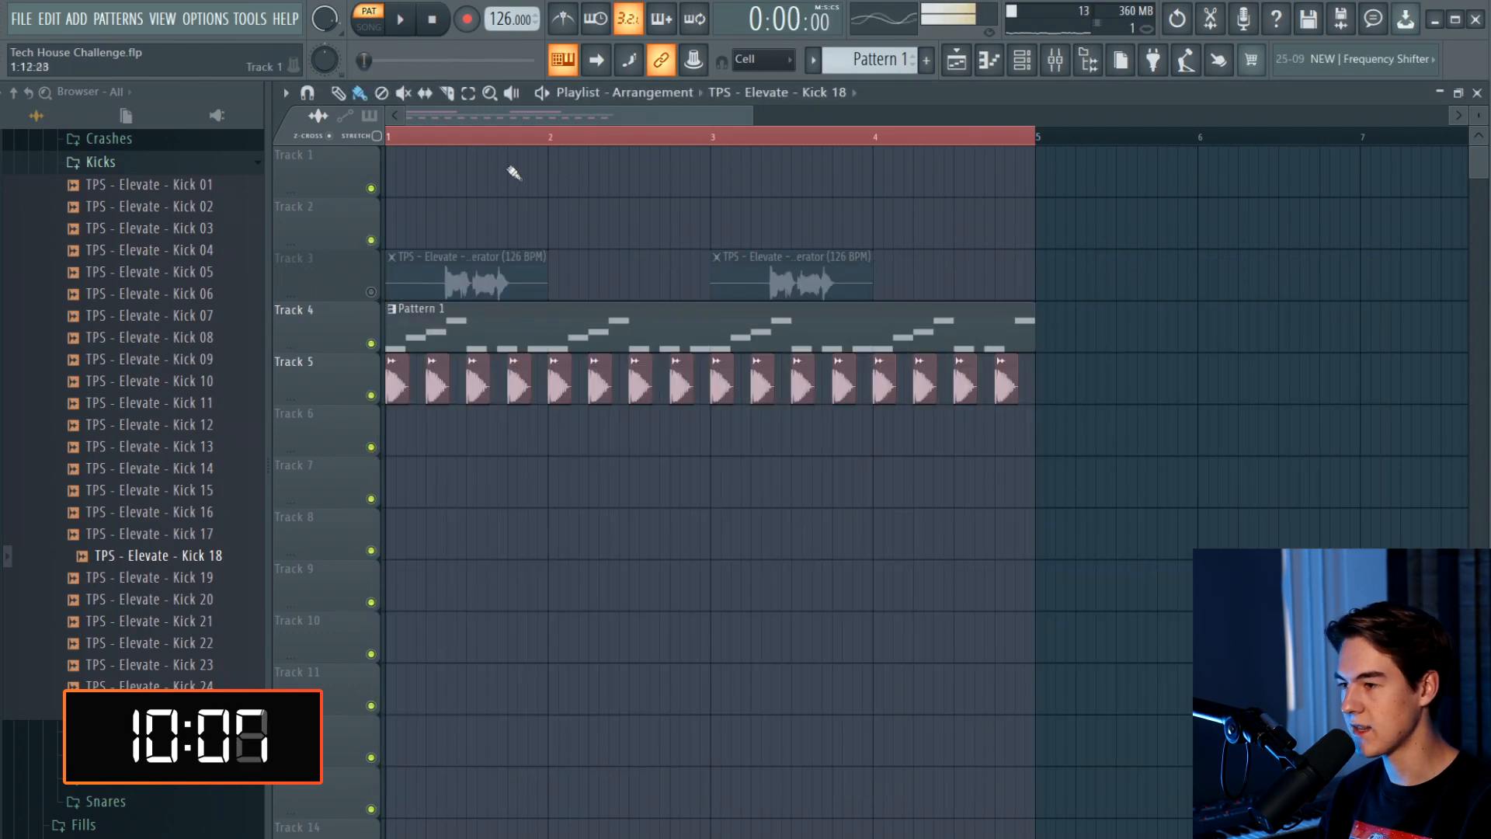
# Play the arrangement with and without the vocal, check the Serum level in the mixer, and save the project
pyautogui.click(371, 293)
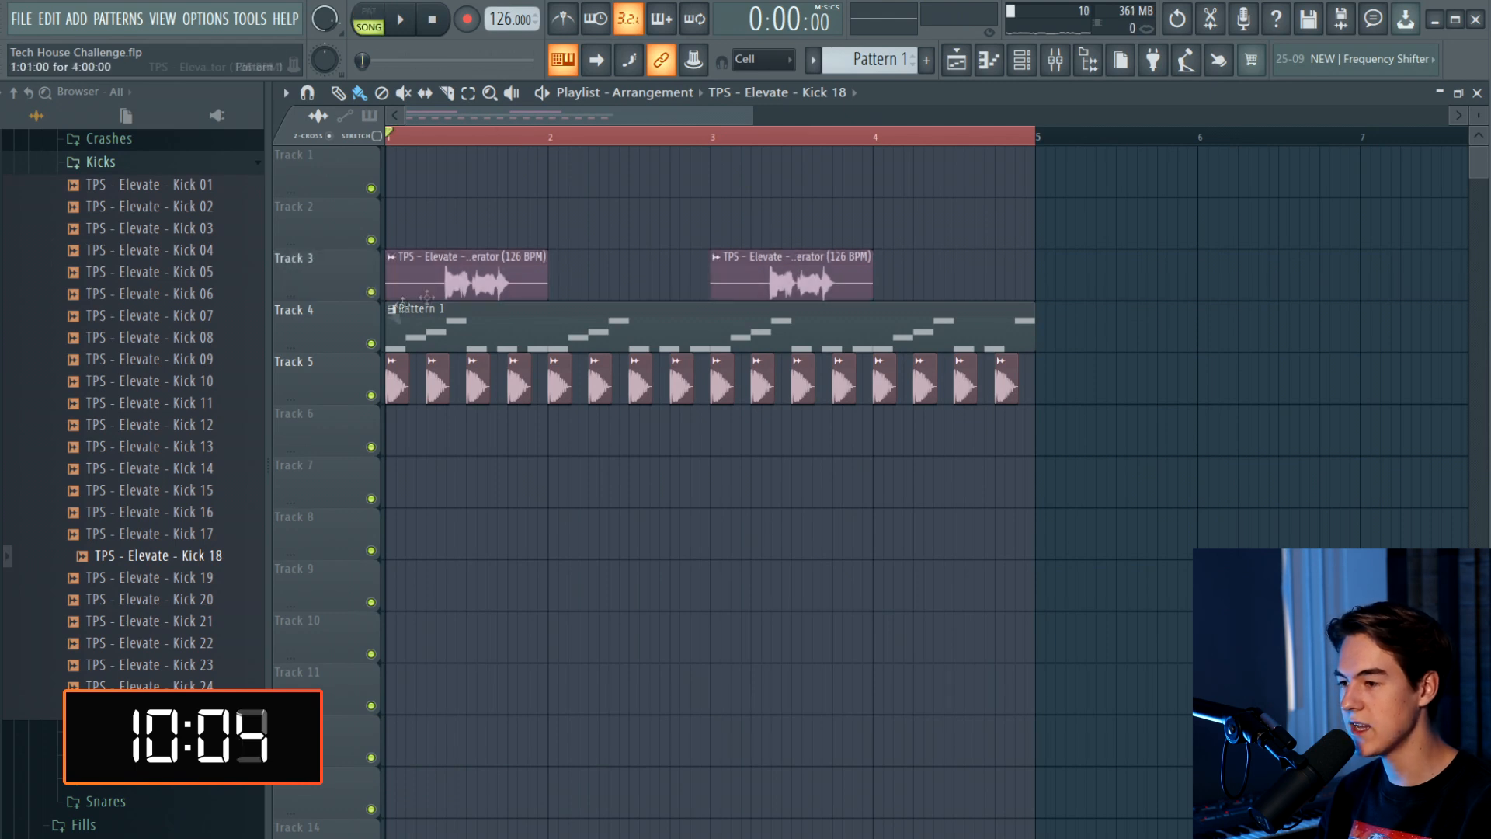
pyautogui.press('space')
pyautogui.click(371, 292)
pyautogui.press('F9')
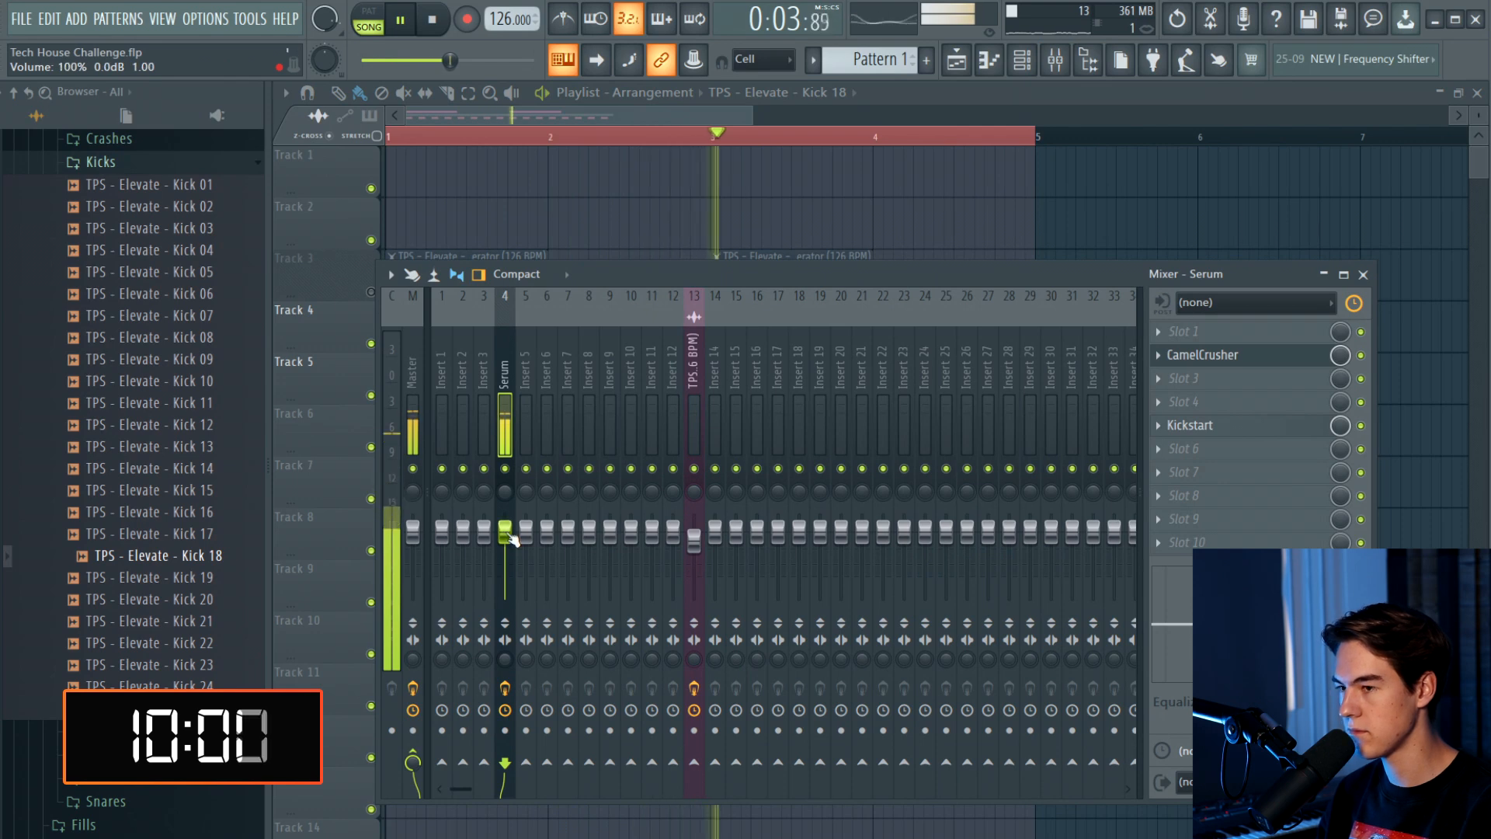
pyautogui.press('F9')
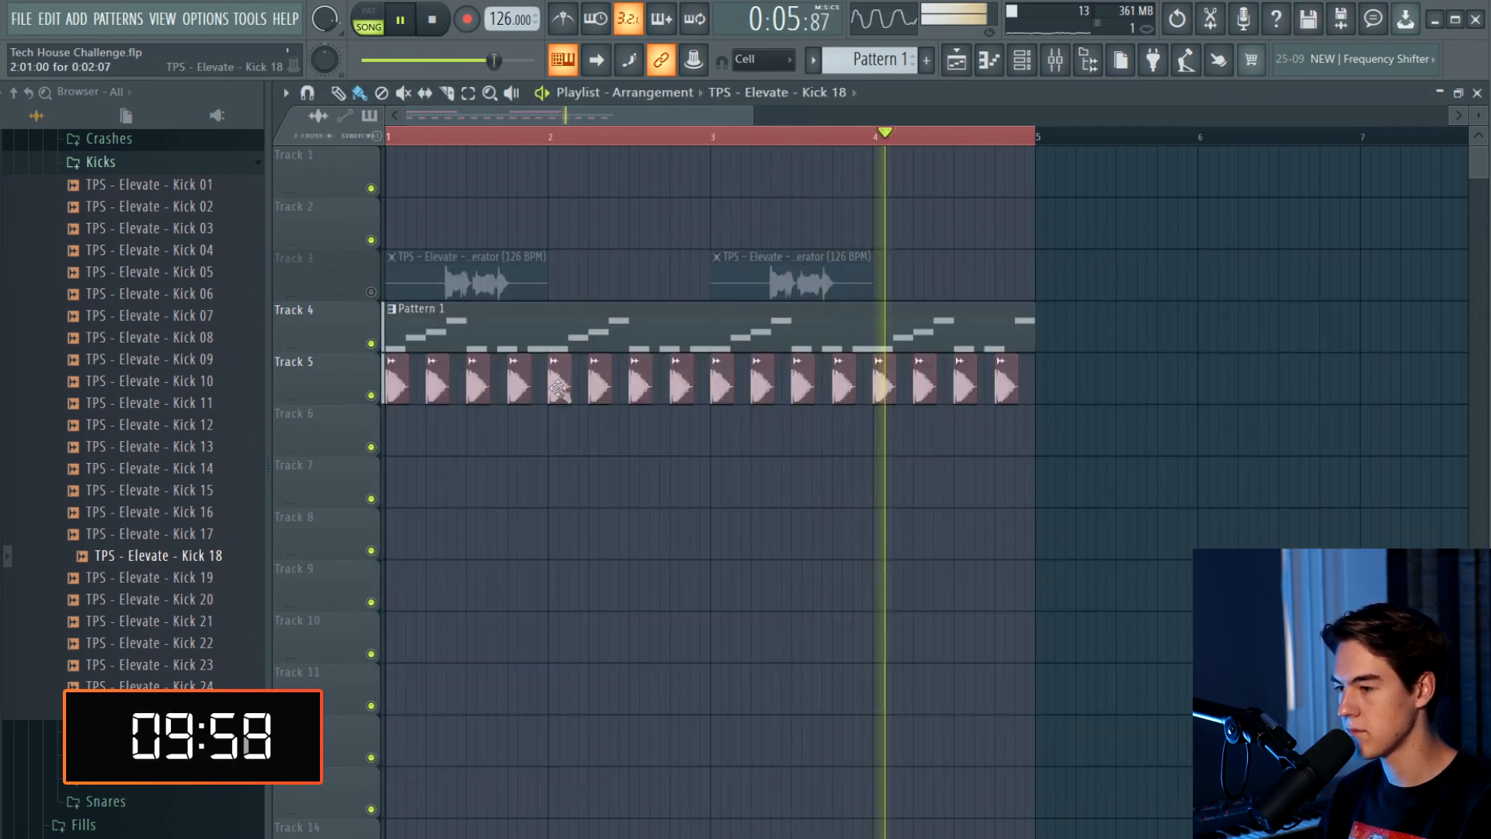
pyautogui.click(789, 261)
pyautogui.press('Escape')
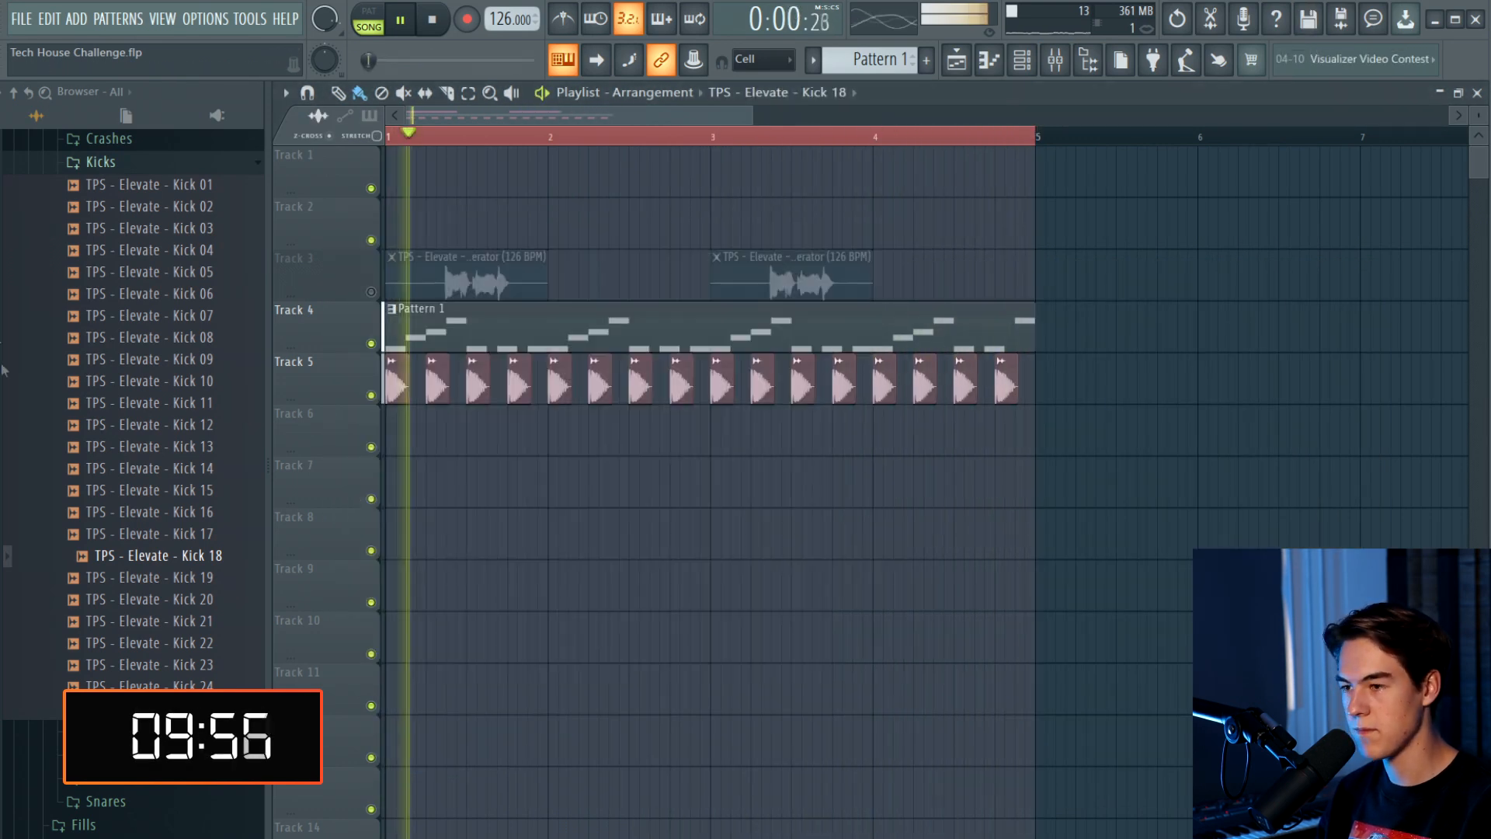
pyautogui.press('space')
pyautogui.hotkey('ctrl', 's')
# Audition the Elevate top loops and place Drumloop 06 on Track 6 from the start of bar 1
pyautogui.click(64, 169)
pyautogui.scroll(4, 105, 369)
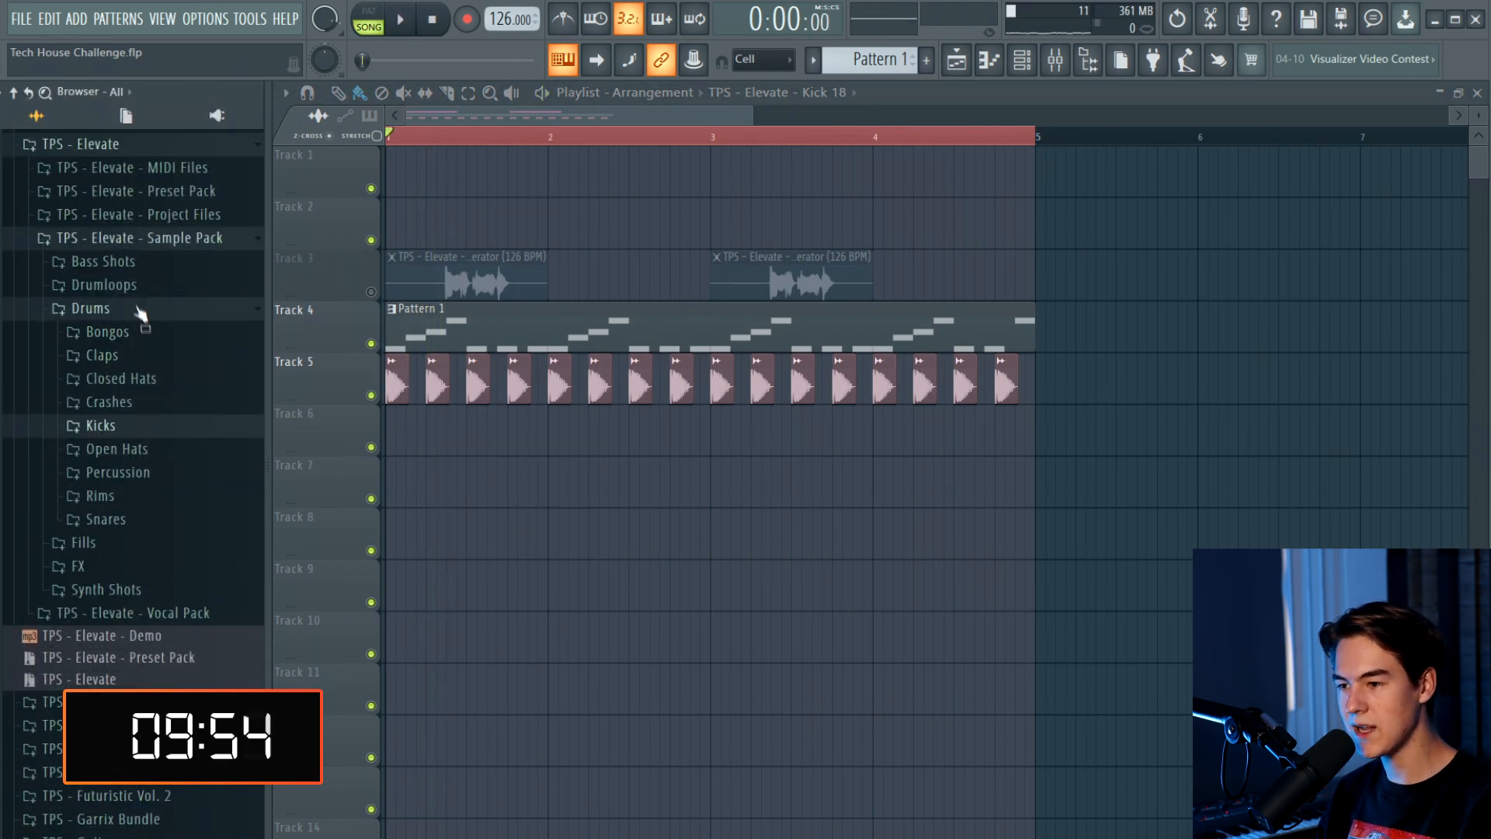
pyautogui.click(142, 288)
pyautogui.click(146, 333)
pyautogui.scroll(-3, 179, 349)
pyautogui.scroll(3, 190, 334)
pyautogui.moveTo(191, 359); pyautogui.dragTo(183, 371)
pyautogui.click(194, 404)
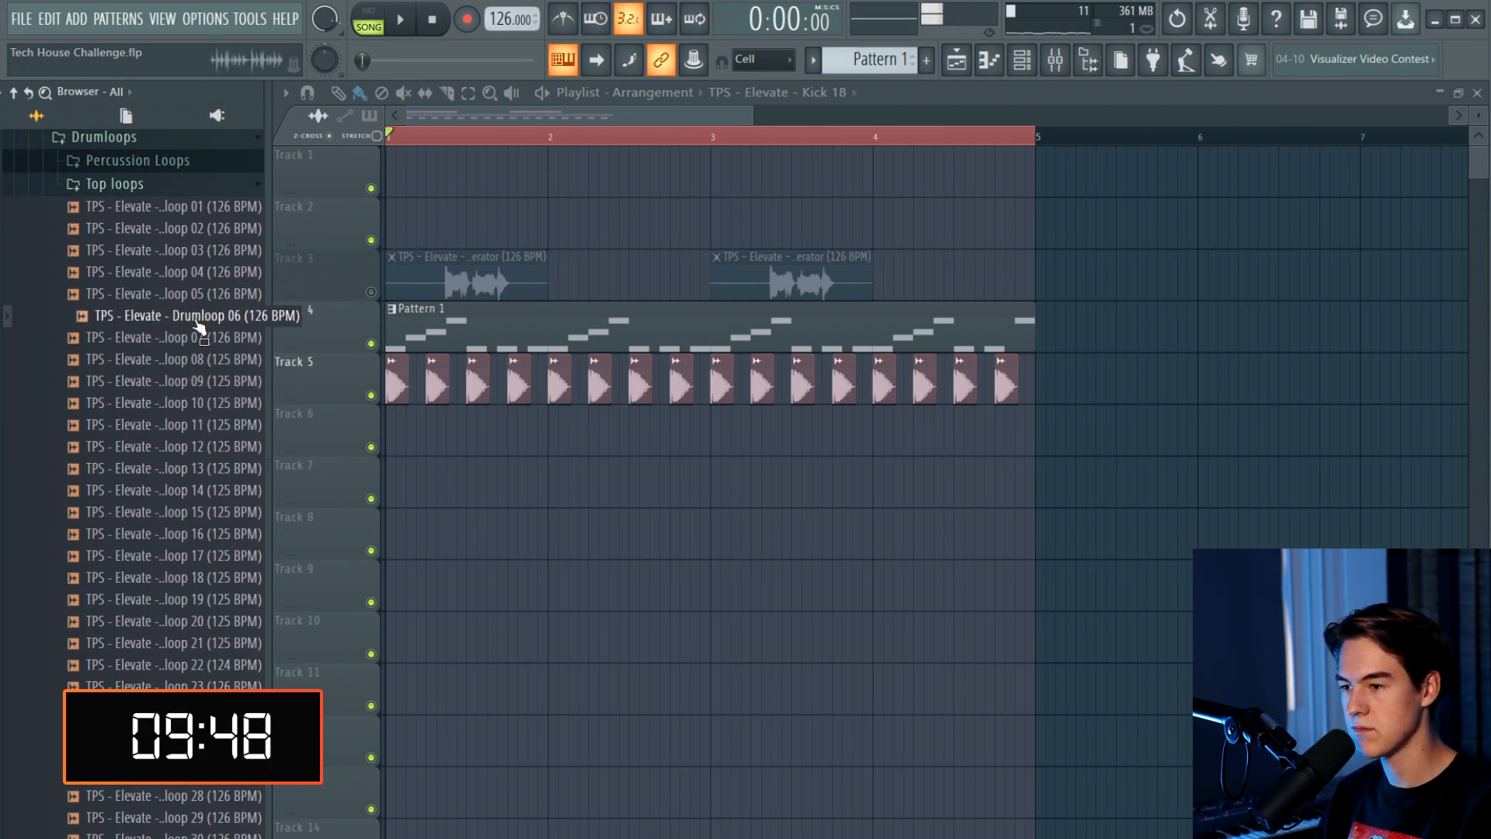
pyautogui.moveTo(319, 380); pyautogui.dragTo(375, 452)
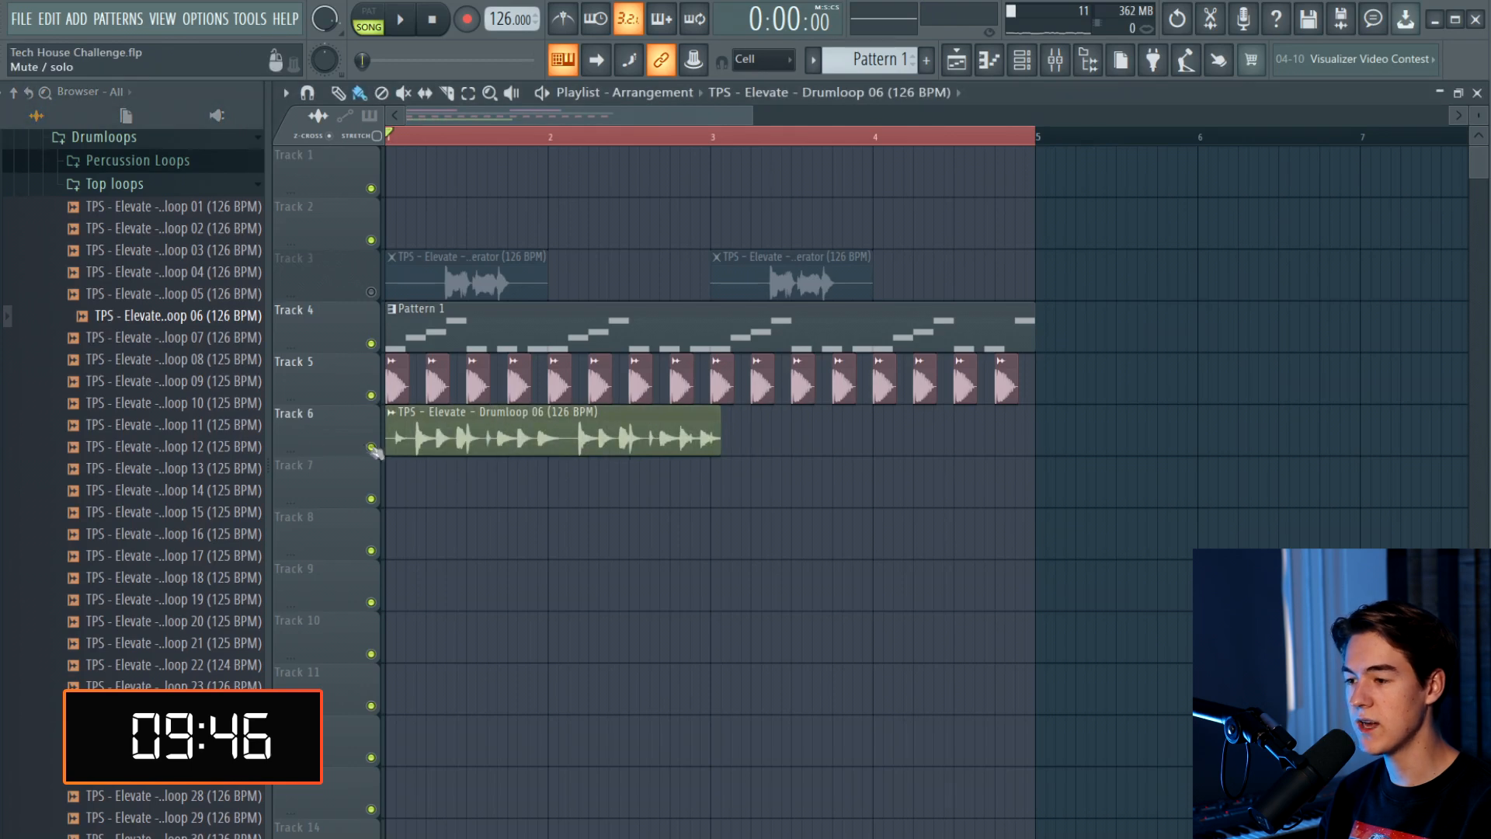
# Shift the Drumloop 06 audio to match the beat grid, trim the clip to about two bars, and play it
pyautogui.doubleClick(701, 451)
pyautogui.press('Escape')
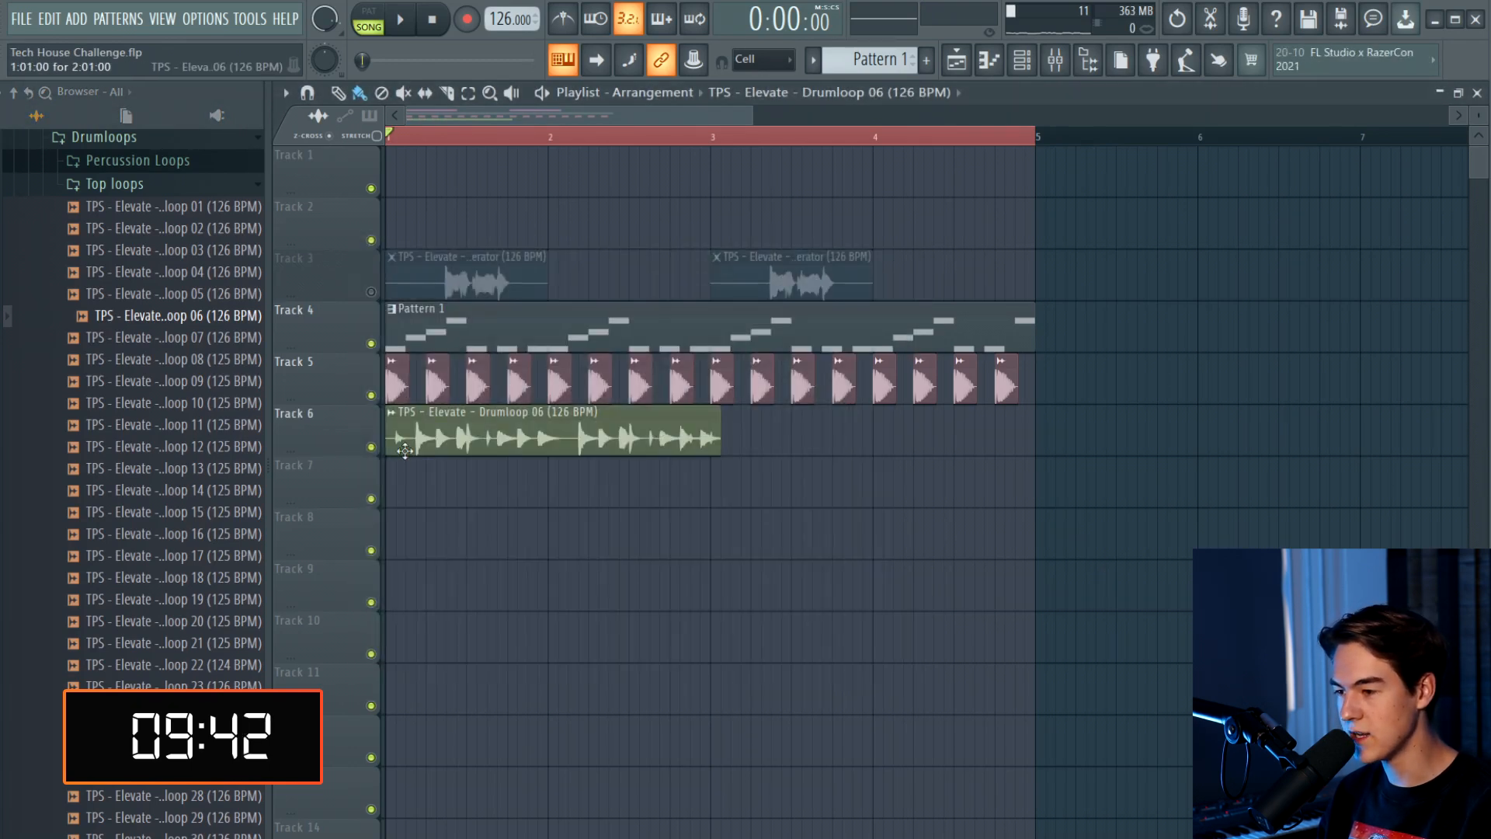
pyautogui.moveTo(400, 449); pyautogui.dragTo(390, 448)
pyautogui.press('space')
pyautogui.click(742, 482)
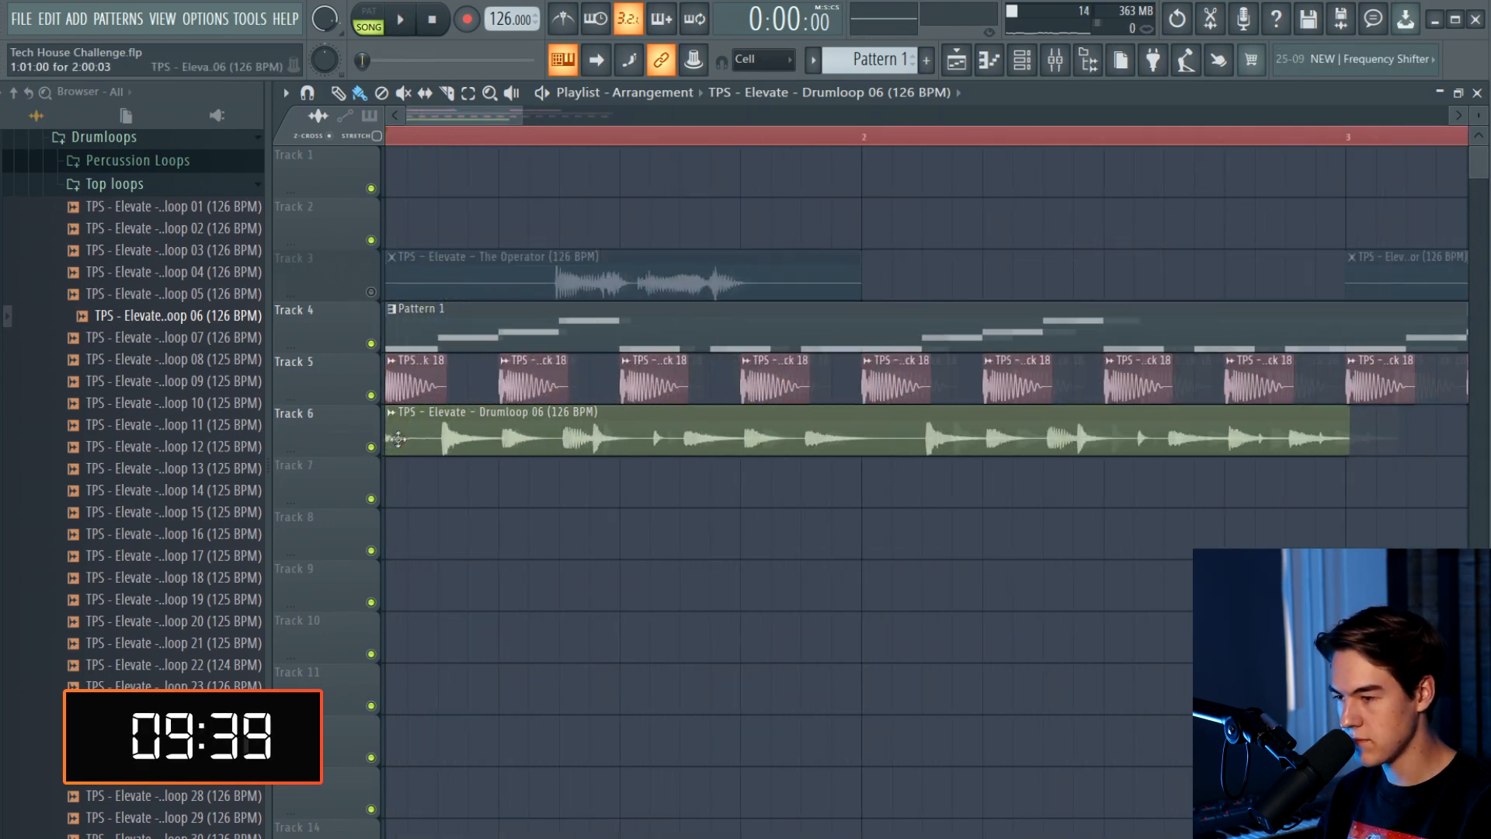
pyautogui.moveTo(388, 444); pyautogui.dragTo(306, 440)
pyautogui.press('space')
# Duplicate the Drumloop 06 clip into bars 3 and 4 and play the arrangement with the vocal track unmuted
pyautogui.scroll(-3, 692, 473)
pyautogui.moveTo(1124, 500); pyautogui.dragTo(994, 427)
pyautogui.doubleClick(995, 427)
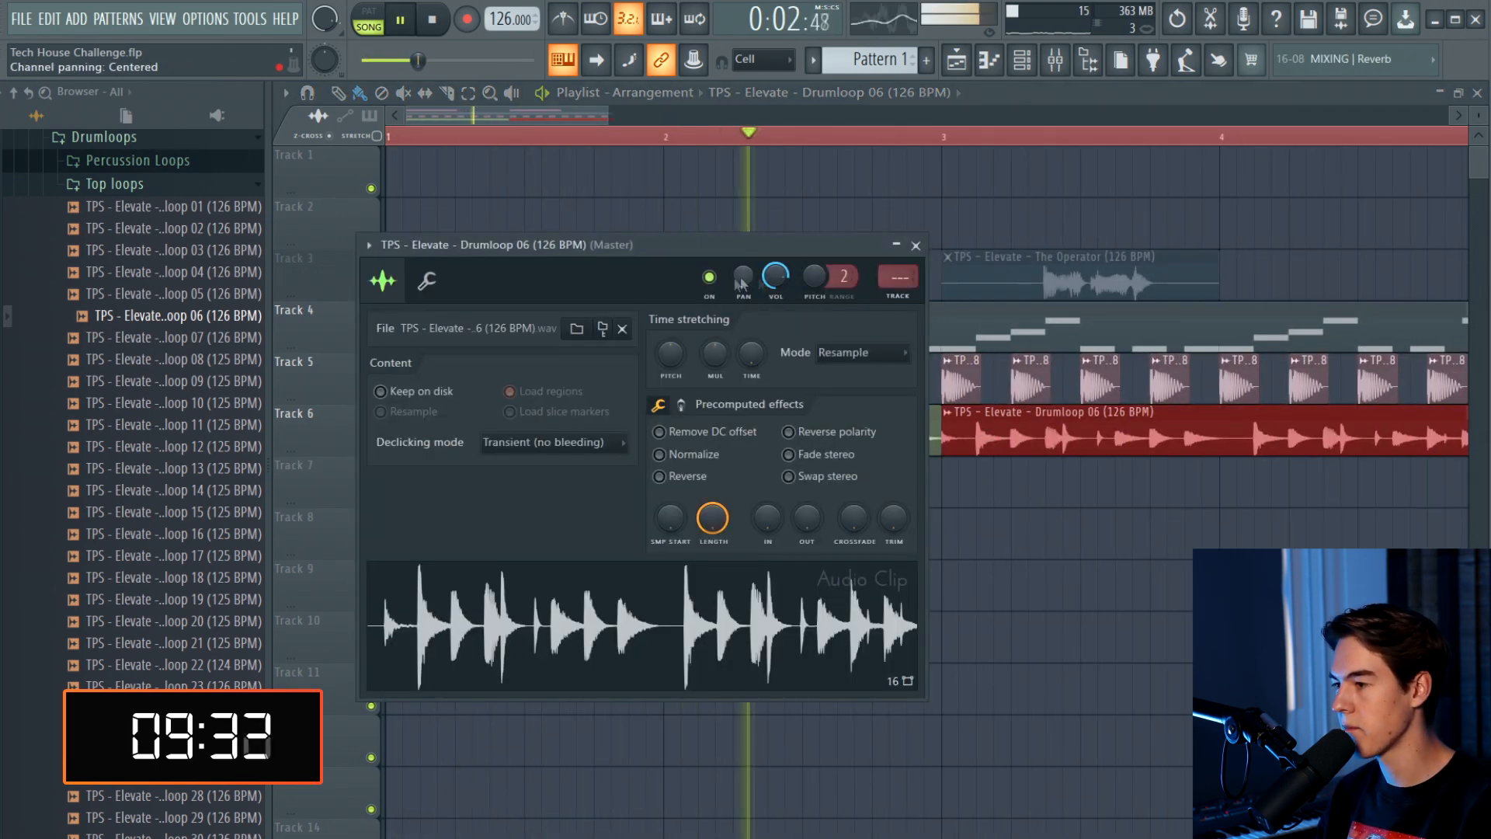
pyautogui.click(916, 246)
pyautogui.scroll(-2, 805, 220)
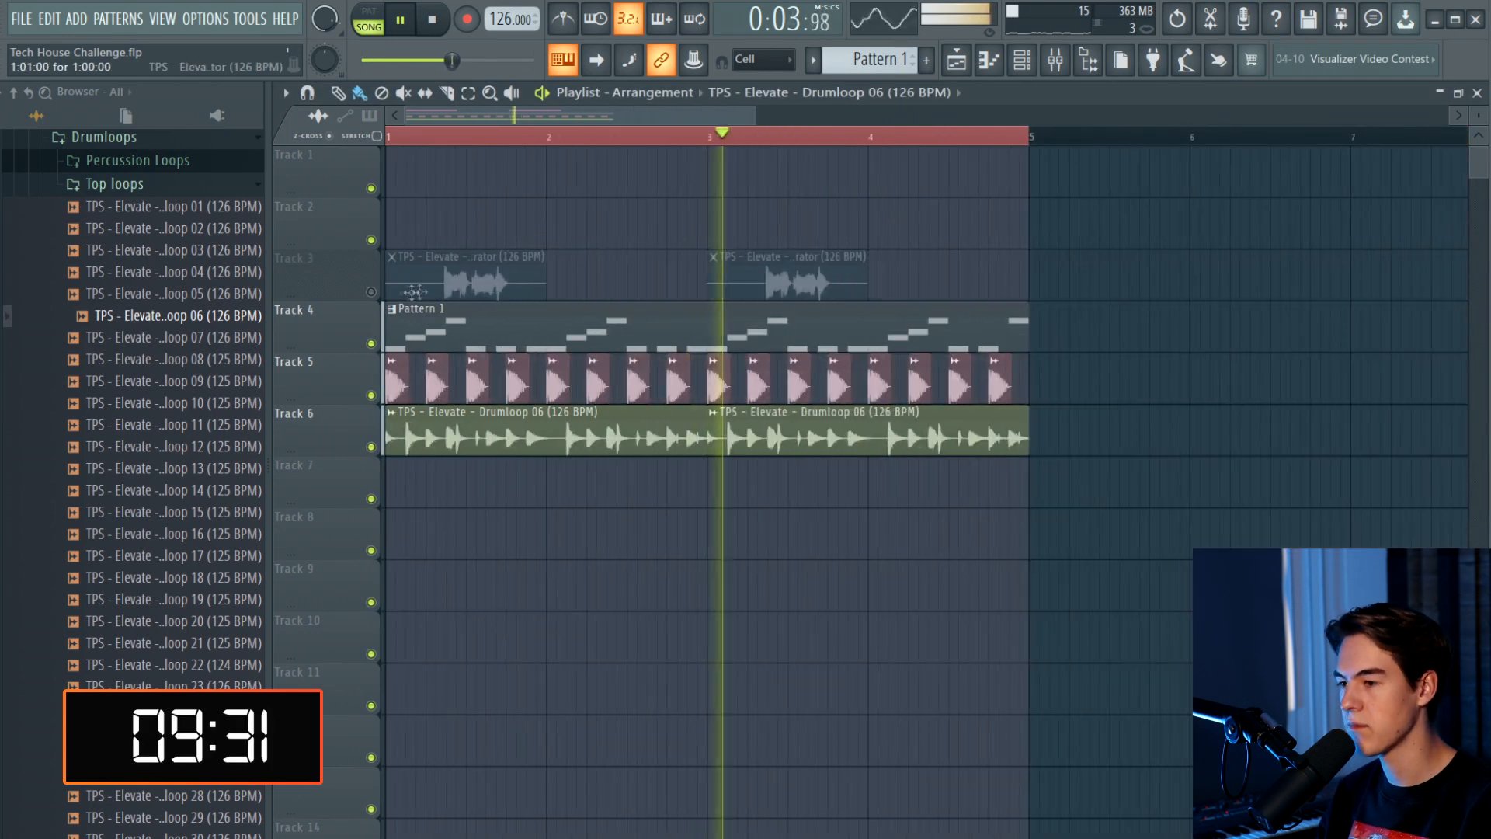
pyautogui.click(372, 292)
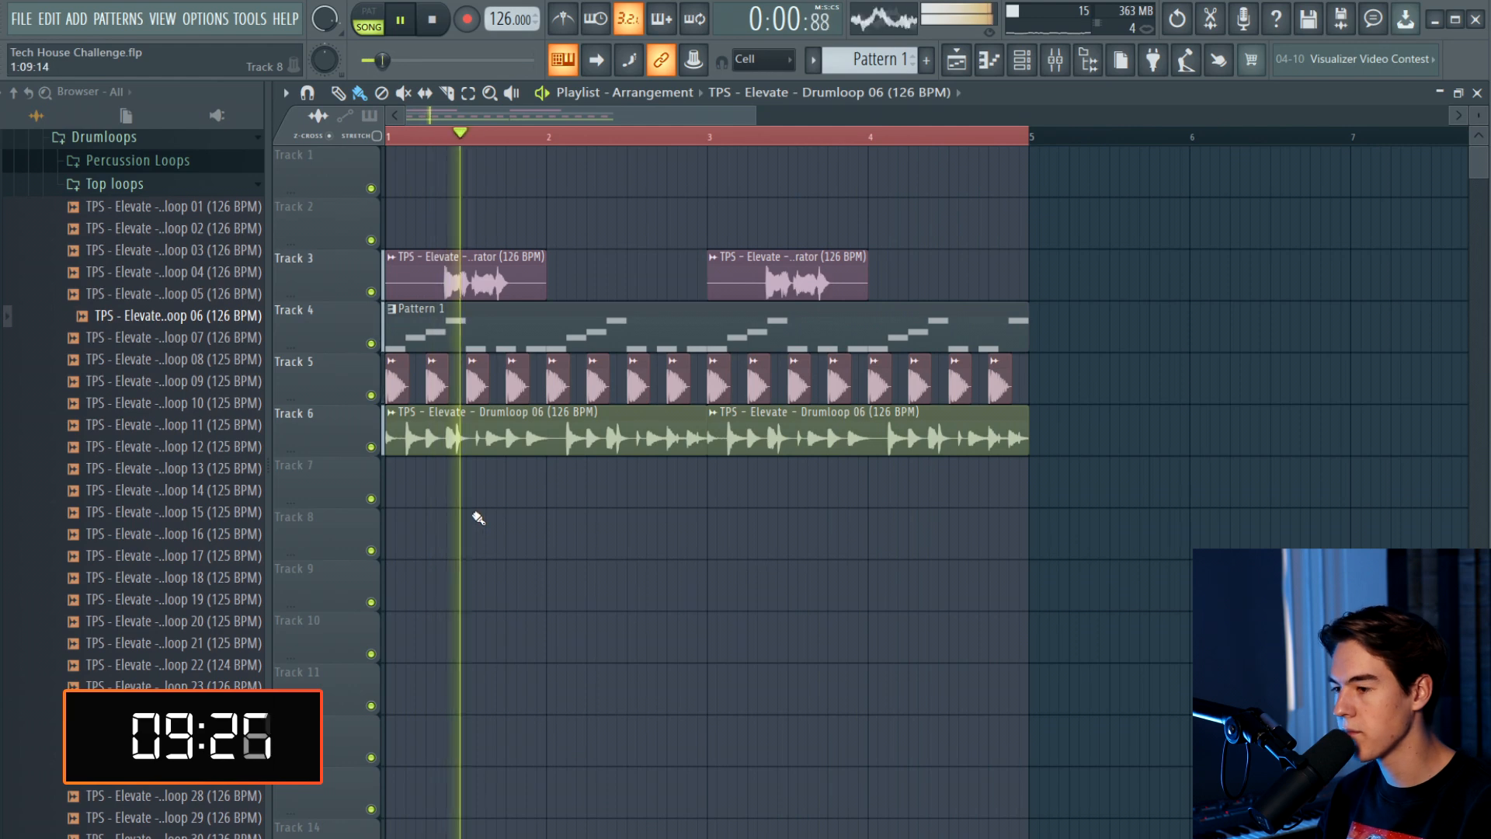
pyautogui.press('space')
# Solo Track 6 and cut the first Drumloop 06 clip down to a single half-beat hit
pyautogui.rightClick(371, 448)
pyautogui.scroll(3, 371, 446)
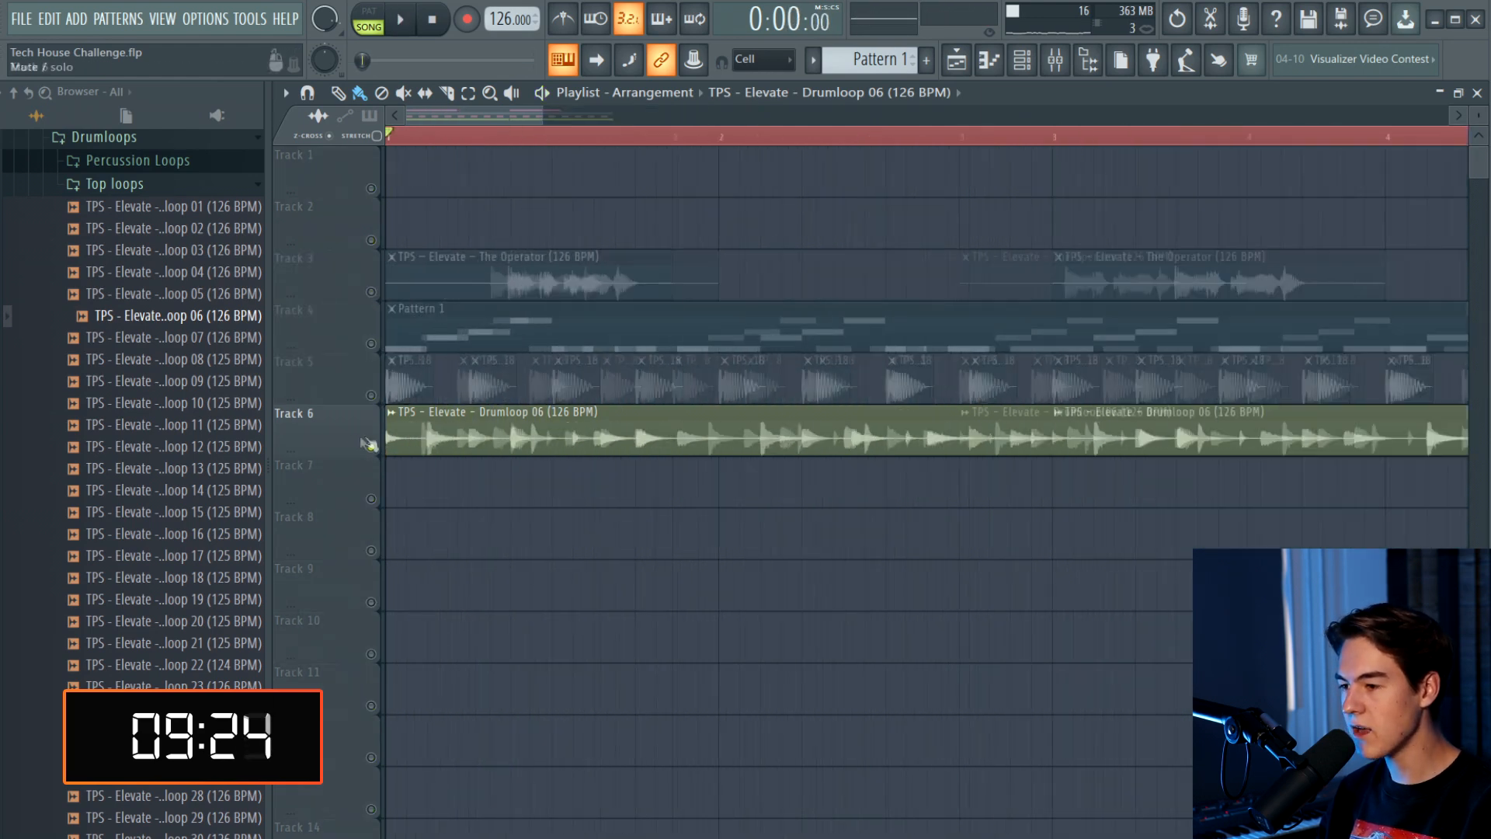
pyautogui.moveTo(387, 435); pyautogui.dragTo(641, 462)
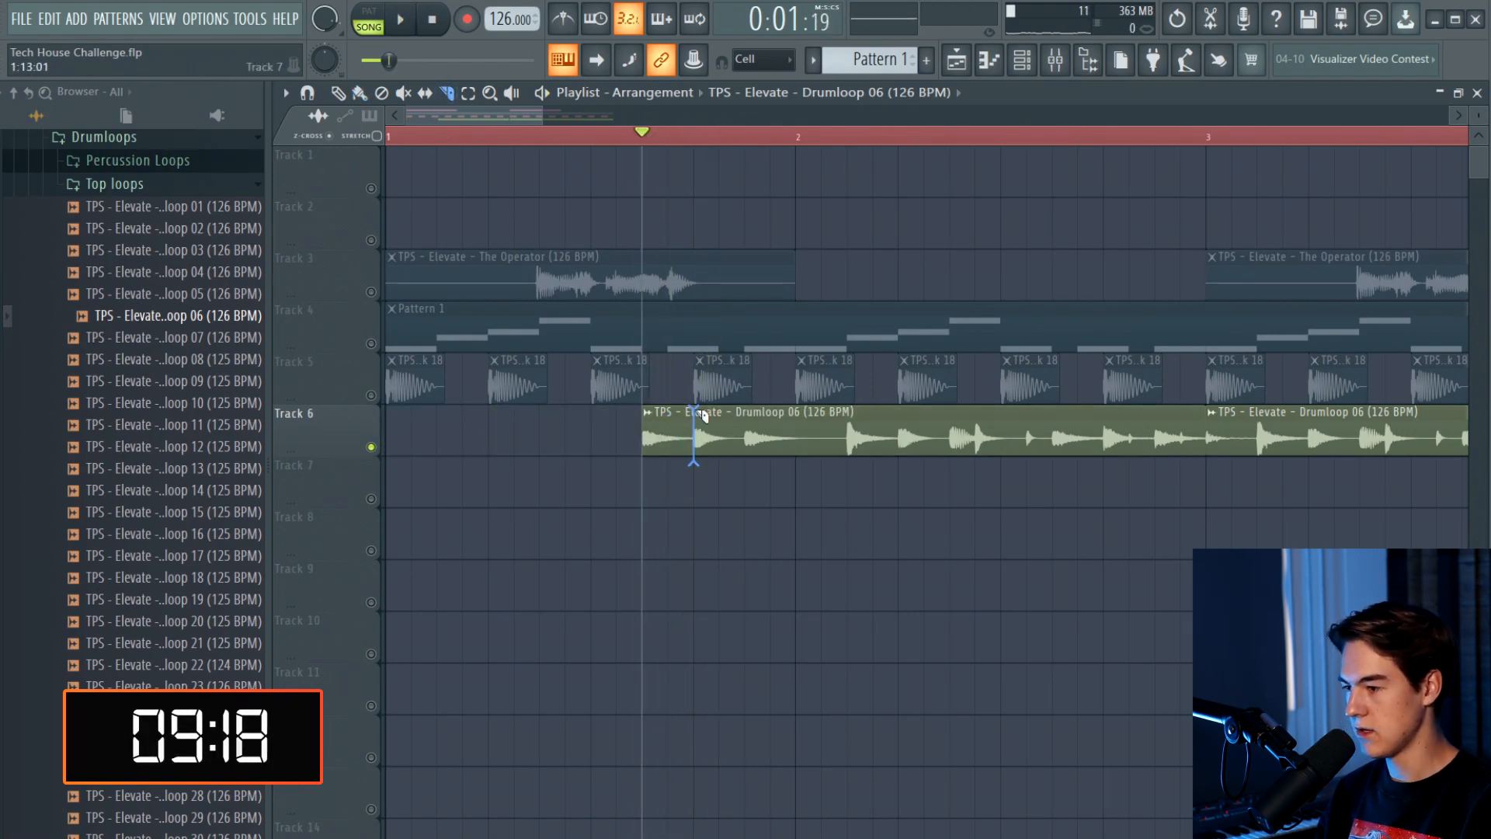
pyautogui.rightClick(753, 443)
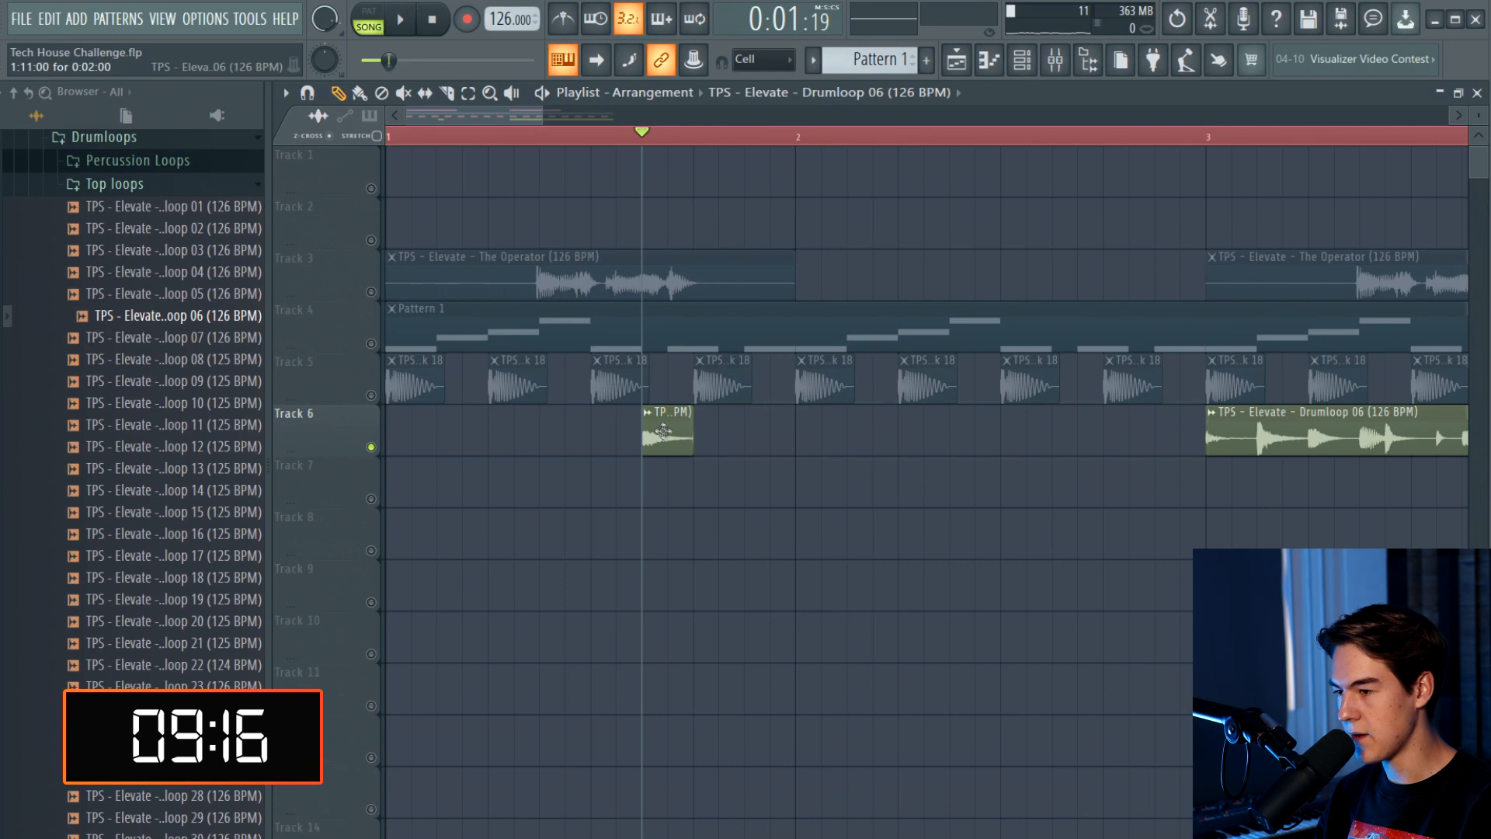
# Move the isolated hit to the first offbeat, delete the remaining Drumloop 06 clip and play it with the kicks
pyautogui.click(372, 394)
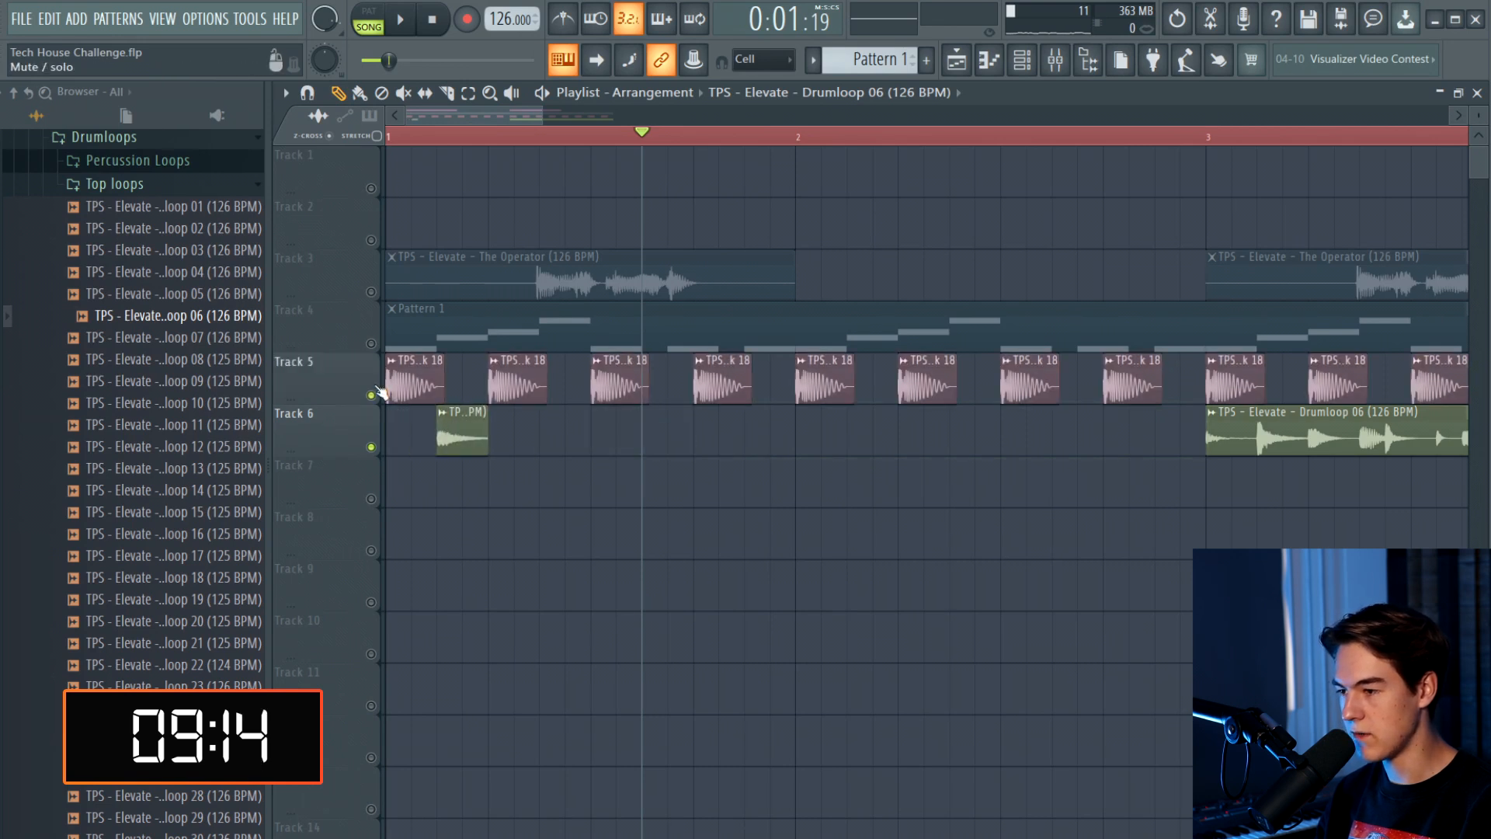
pyautogui.press('space')
pyautogui.rightClick(1289, 439)
pyautogui.press('space')
pyautogui.press('space')
# Repeat the Drumloop 06 hit on every offbeat of Track 6 through the end of bar 4
pyautogui.click(560, 435)
pyautogui.moveTo(582, 439); pyautogui.dragTo(871, 440)
pyautogui.press('space')
pyautogui.press('space')
pyautogui.scroll(-3, 871, 444)
pyautogui.moveTo(755, 451); pyautogui.dragTo(427, 454)
pyautogui.hotkey('ctrl', 'b')
pyautogui.hotkey('ctrl', 'b')
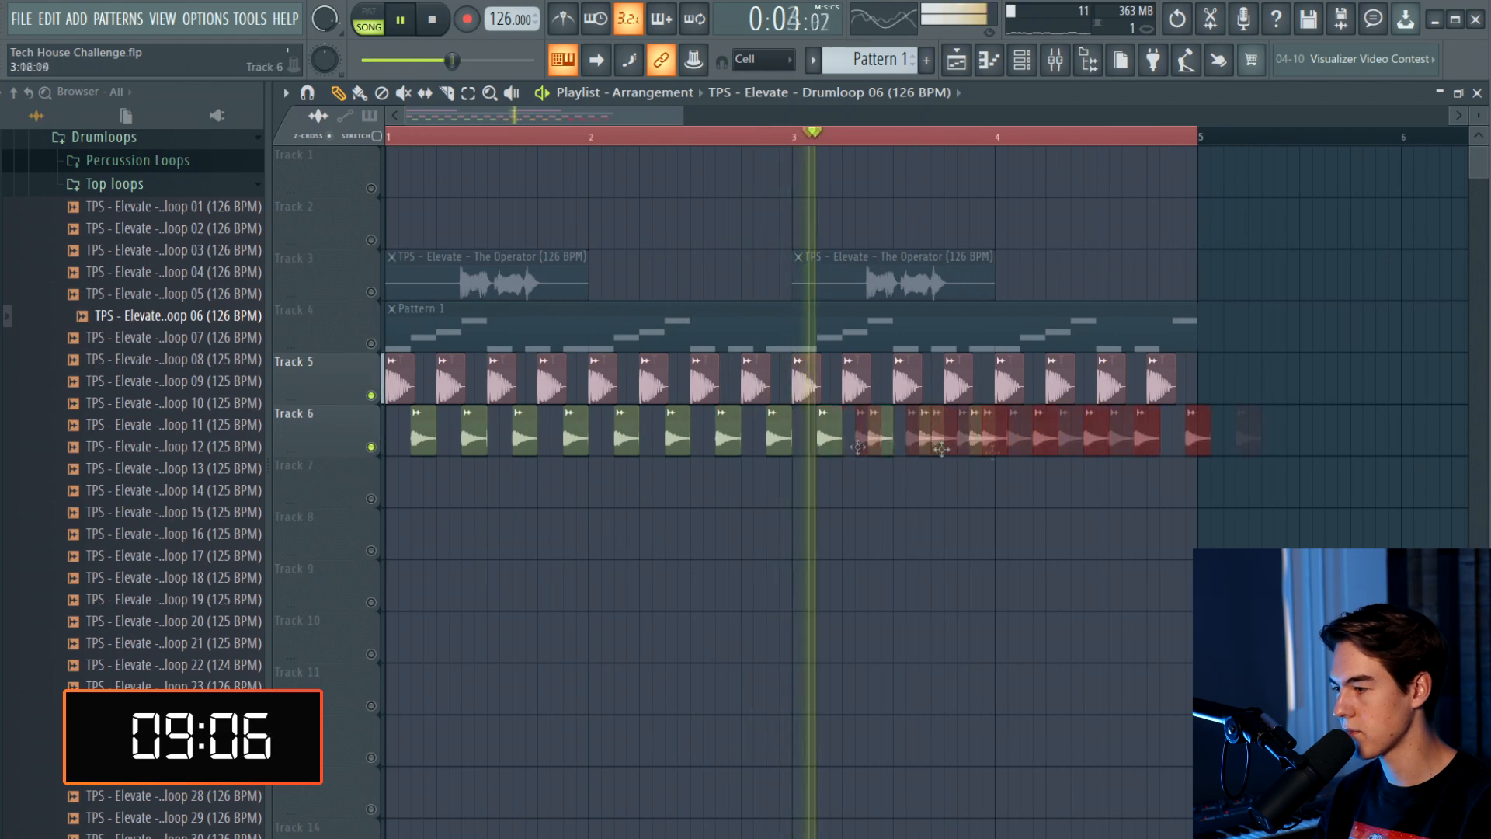
# Delete the surplus hits beyond bar 4 on Track 6, close the hit's sample settings and stop playback
pyautogui.rightClick(1318, 443)
pyautogui.rightClick(1286, 440)
pyautogui.rightClick(1236, 439)
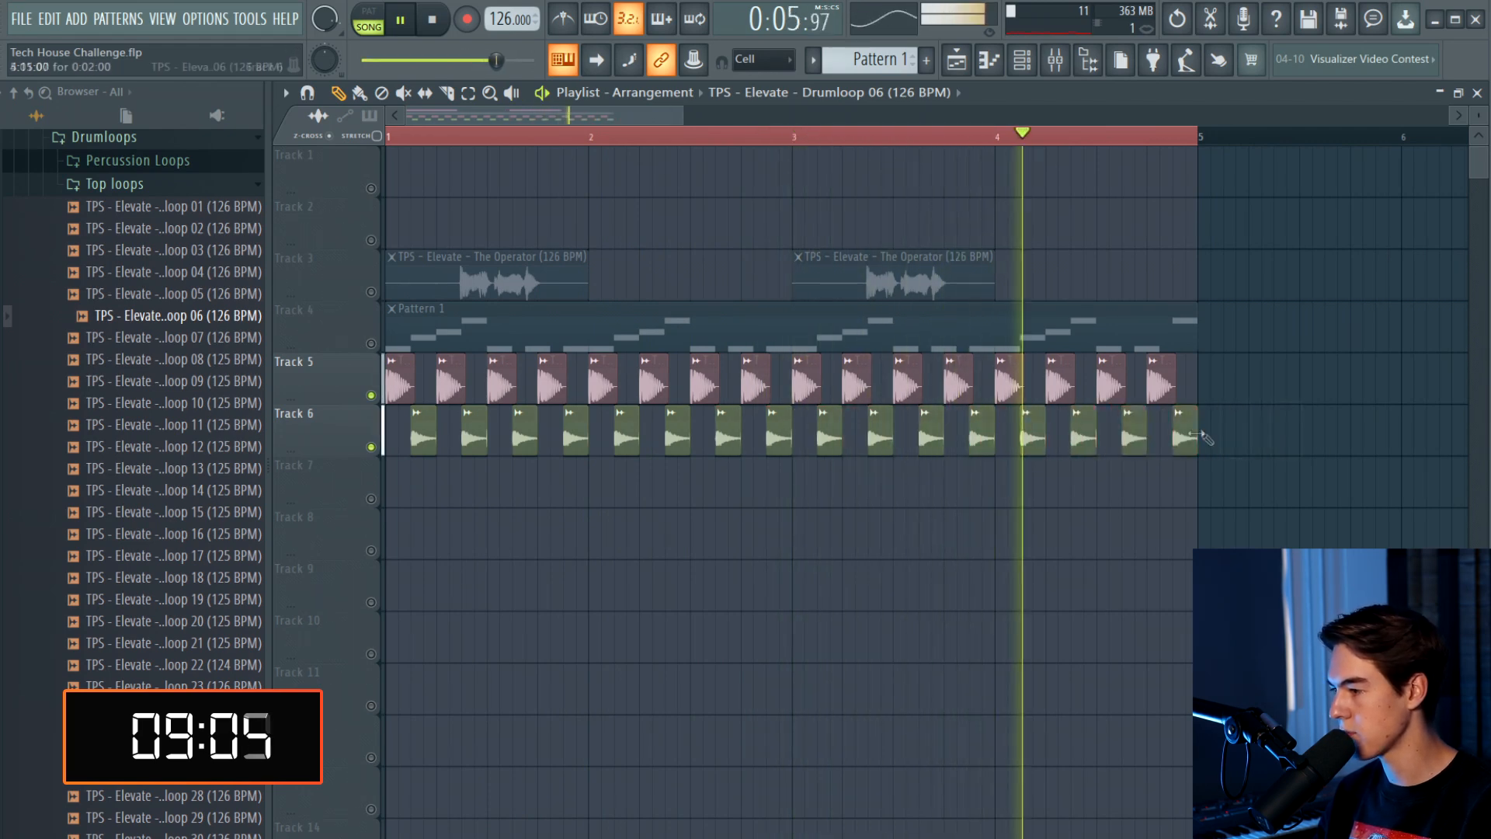
pyautogui.doubleClick(1186, 434)
pyautogui.click(916, 245)
pyautogui.press('space')
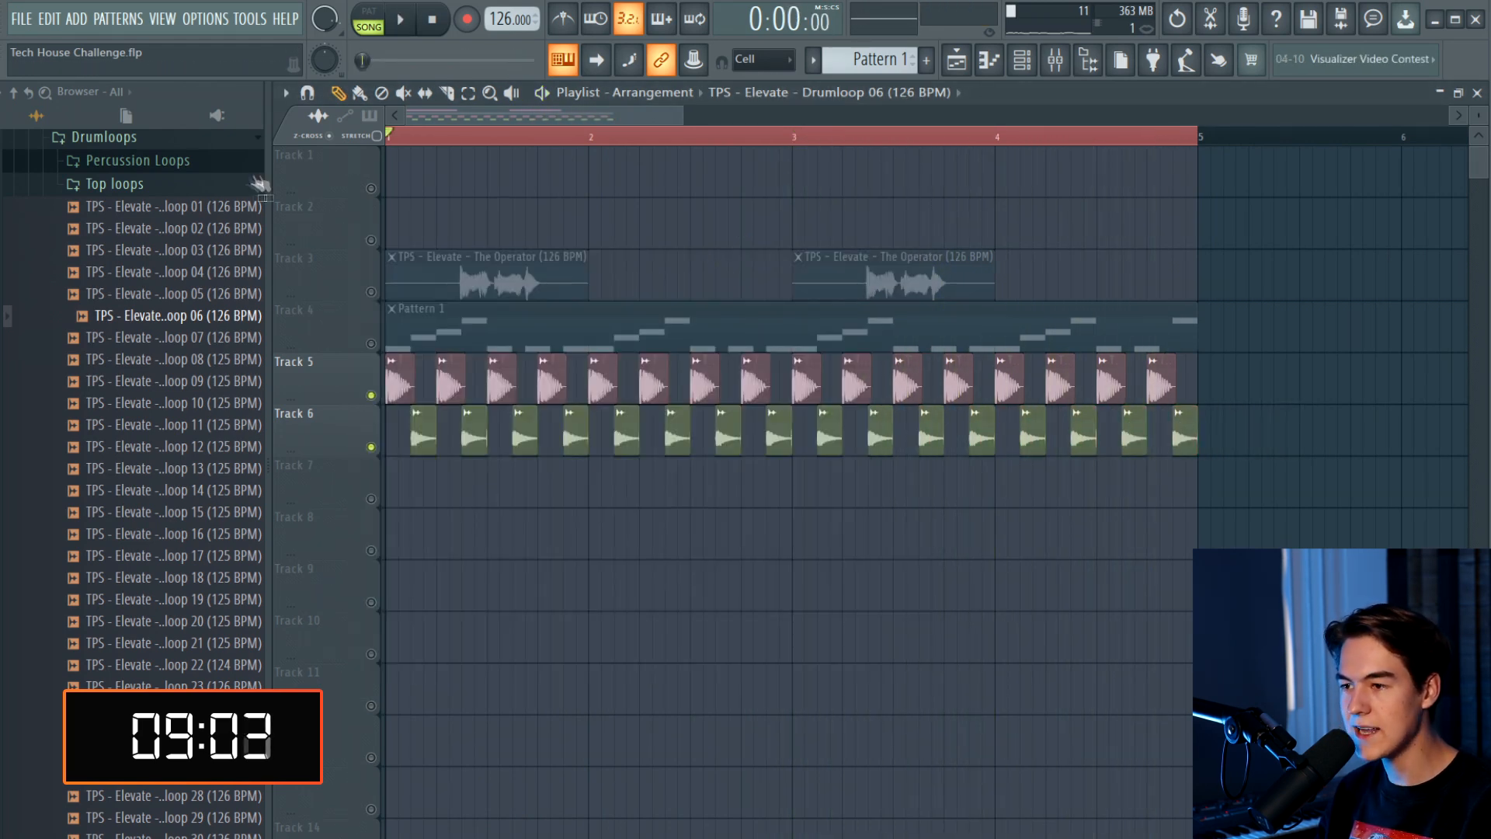
# Audition the Elevate claps and place Clap 09 on beat 2 of bar 1 on Track 7
pyautogui.click(211, 188)
pyautogui.scroll(4, 178, 241)
pyautogui.click(134, 474)
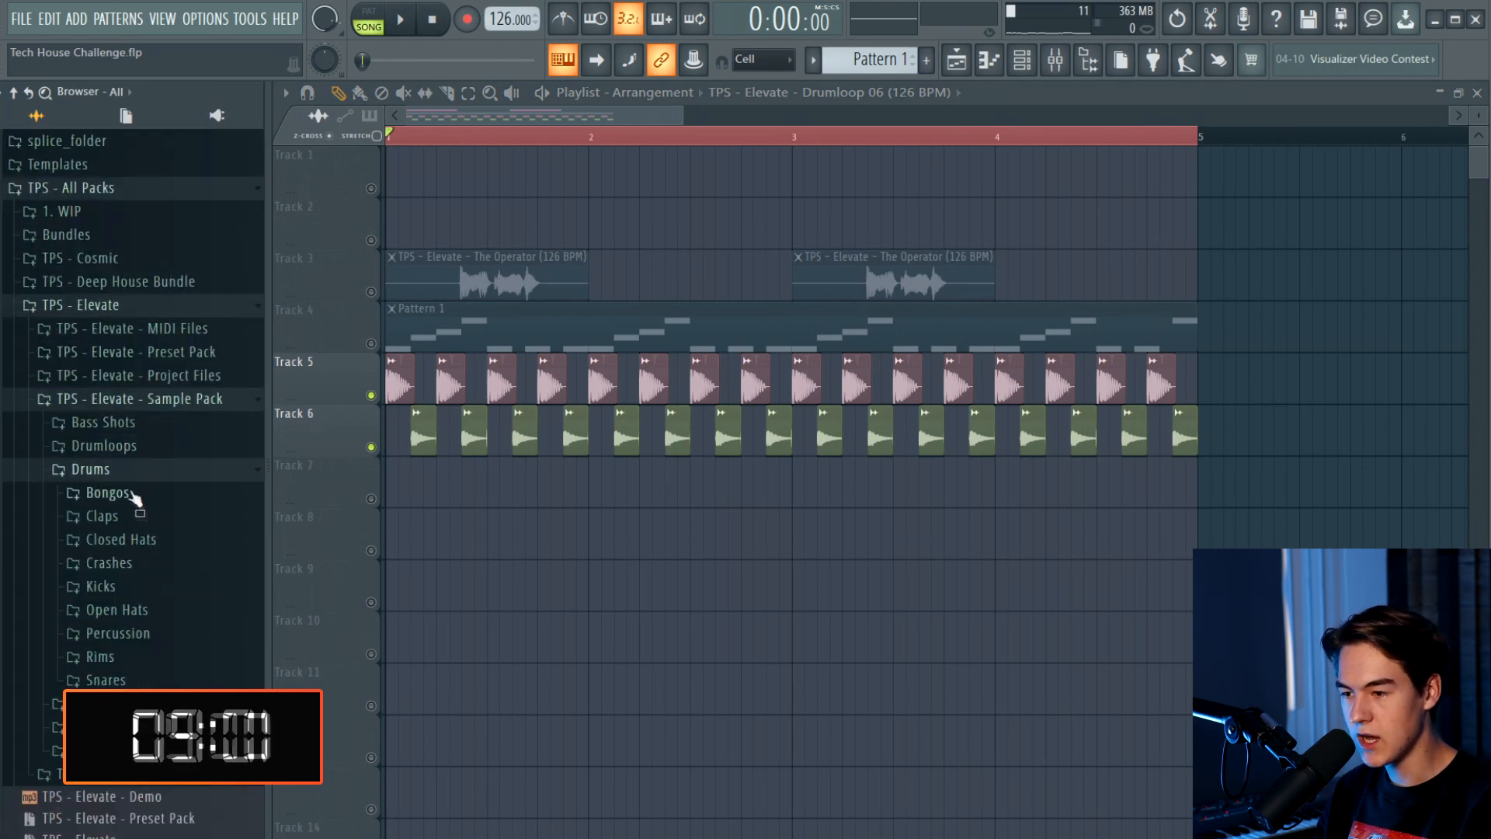
pyautogui.click(109, 515)
pyautogui.scroll(-3, 147, 466)
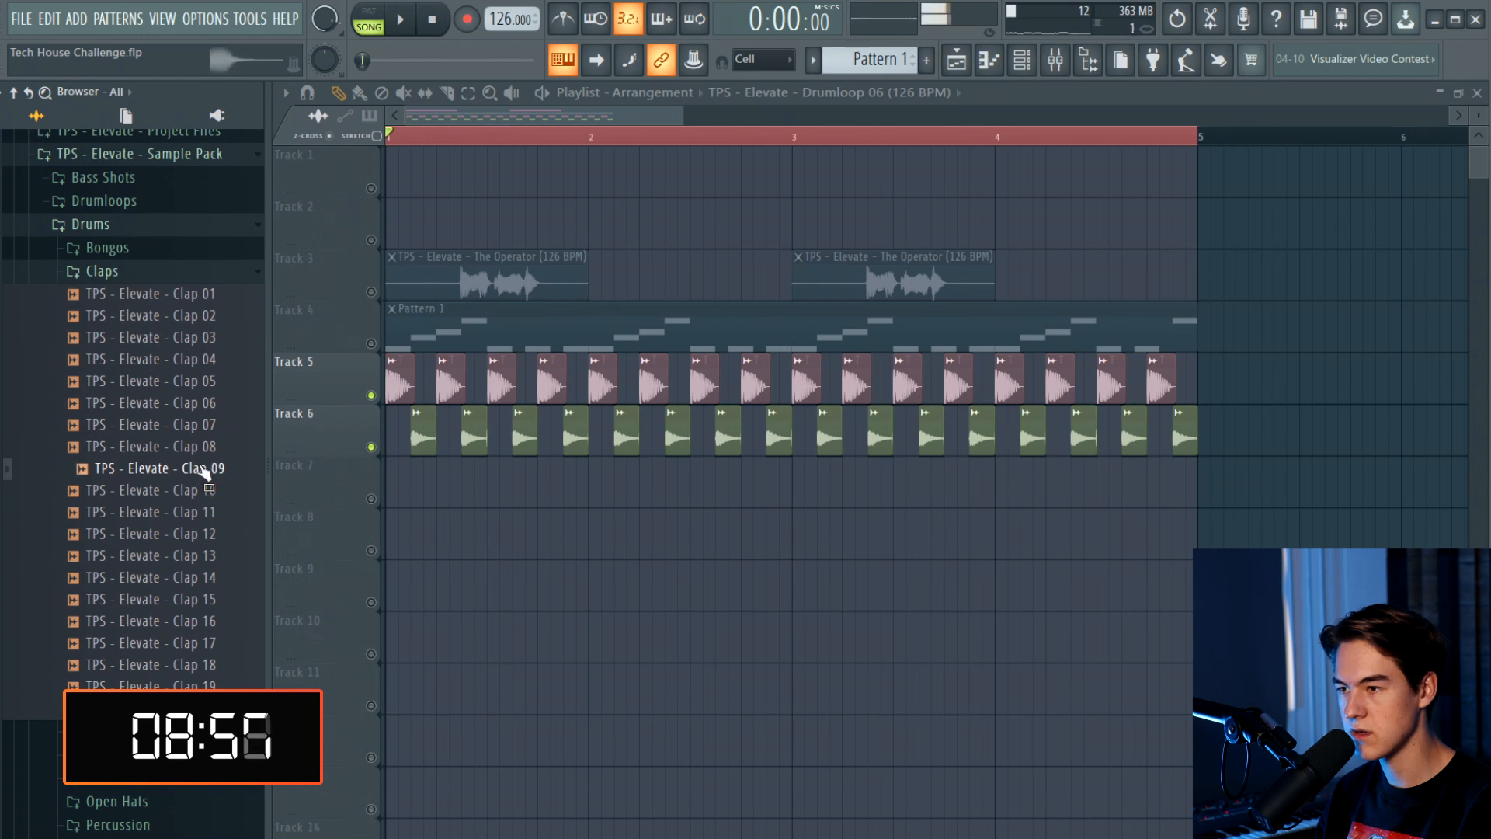
pyautogui.moveTo(508, 482); pyautogui.dragTo(443, 485)
pyautogui.press('space')
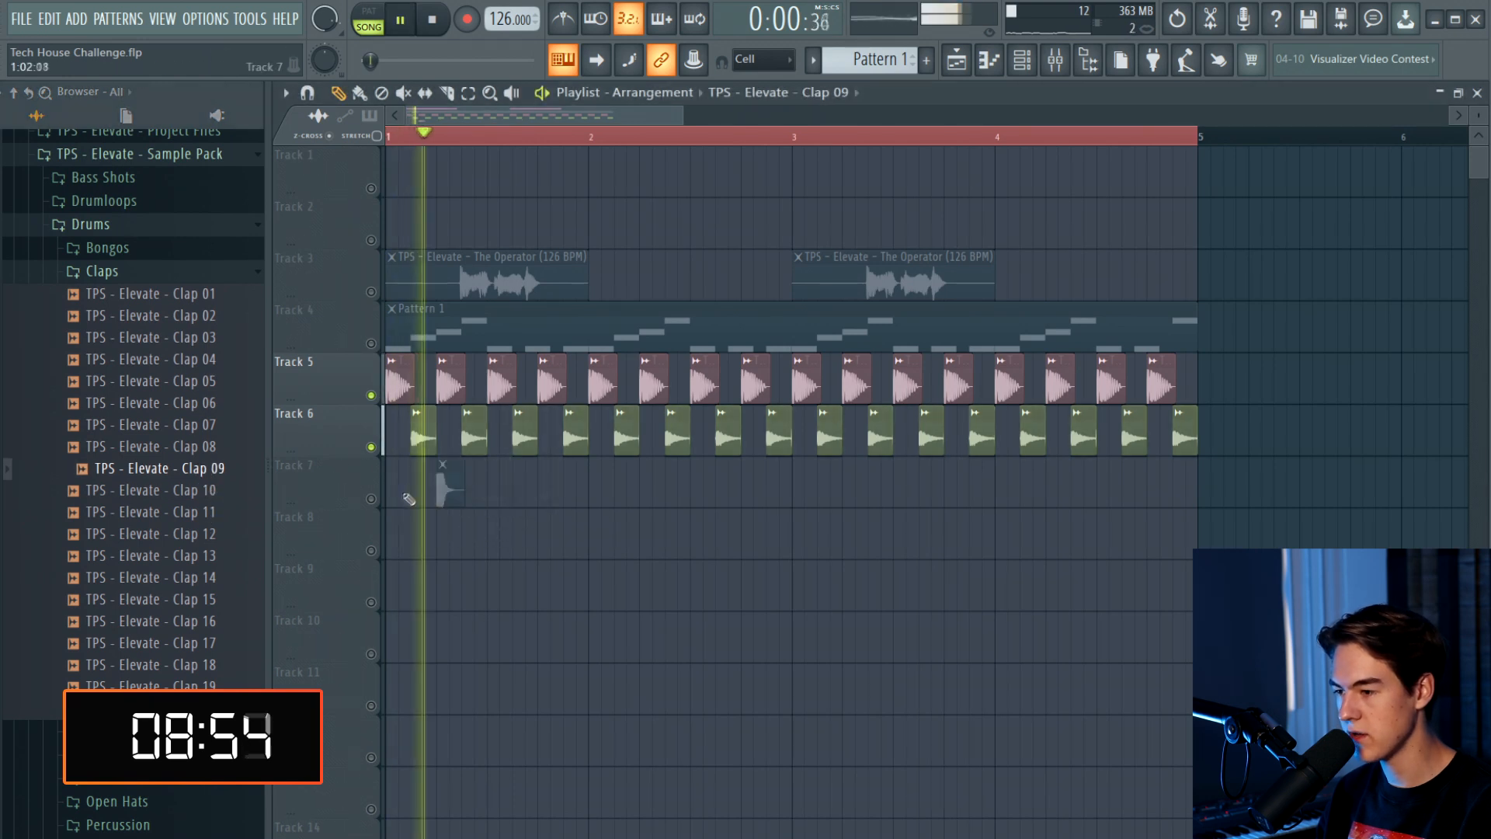
# Bring the other tracks back with the vocal muted and add a second Clap 09 on beat 4 of bar 1
pyautogui.click(372, 292)
pyautogui.press('space')
pyautogui.press('space')
pyautogui.click(547, 487)
# Lower Clap 09's channel volume while playing and add another clap on beat 2 of bar 2
pyautogui.doubleClick(547, 486)
pyautogui.press('space')
pyautogui.moveTo(805, 315); pyautogui.dragTo(805, 318)
pyautogui.press('space')
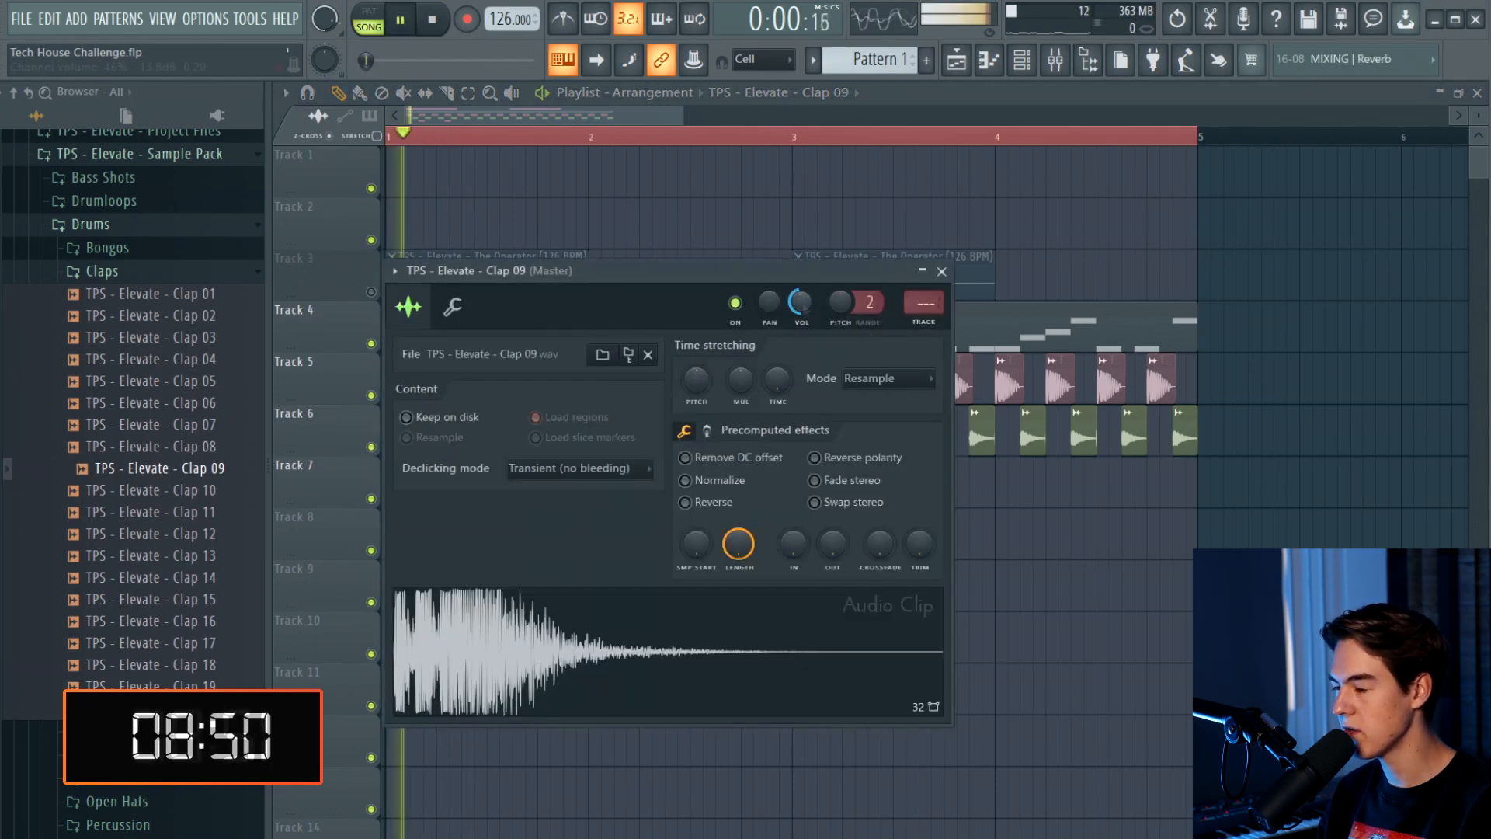
pyautogui.click(941, 271)
pyautogui.click(646, 488)
pyautogui.press('space')
# Replace the Track 7 claps with Clap 14, add one on beat 4 of bar 2 and lower its pitch
pyautogui.click(186, 577)
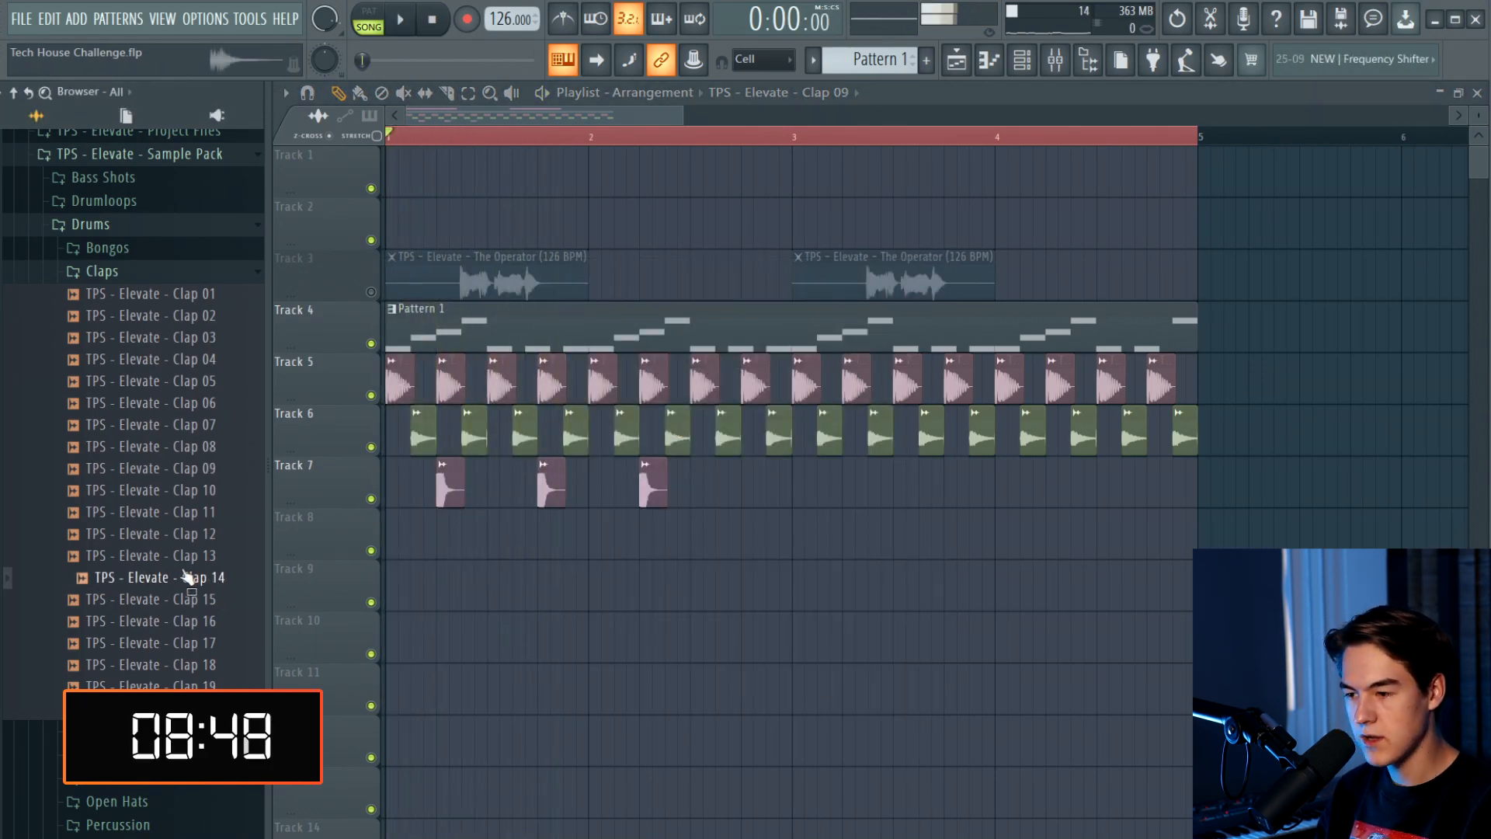
pyautogui.moveTo(195, 581); pyautogui.dragTo(448, 486)
pyautogui.press('space')
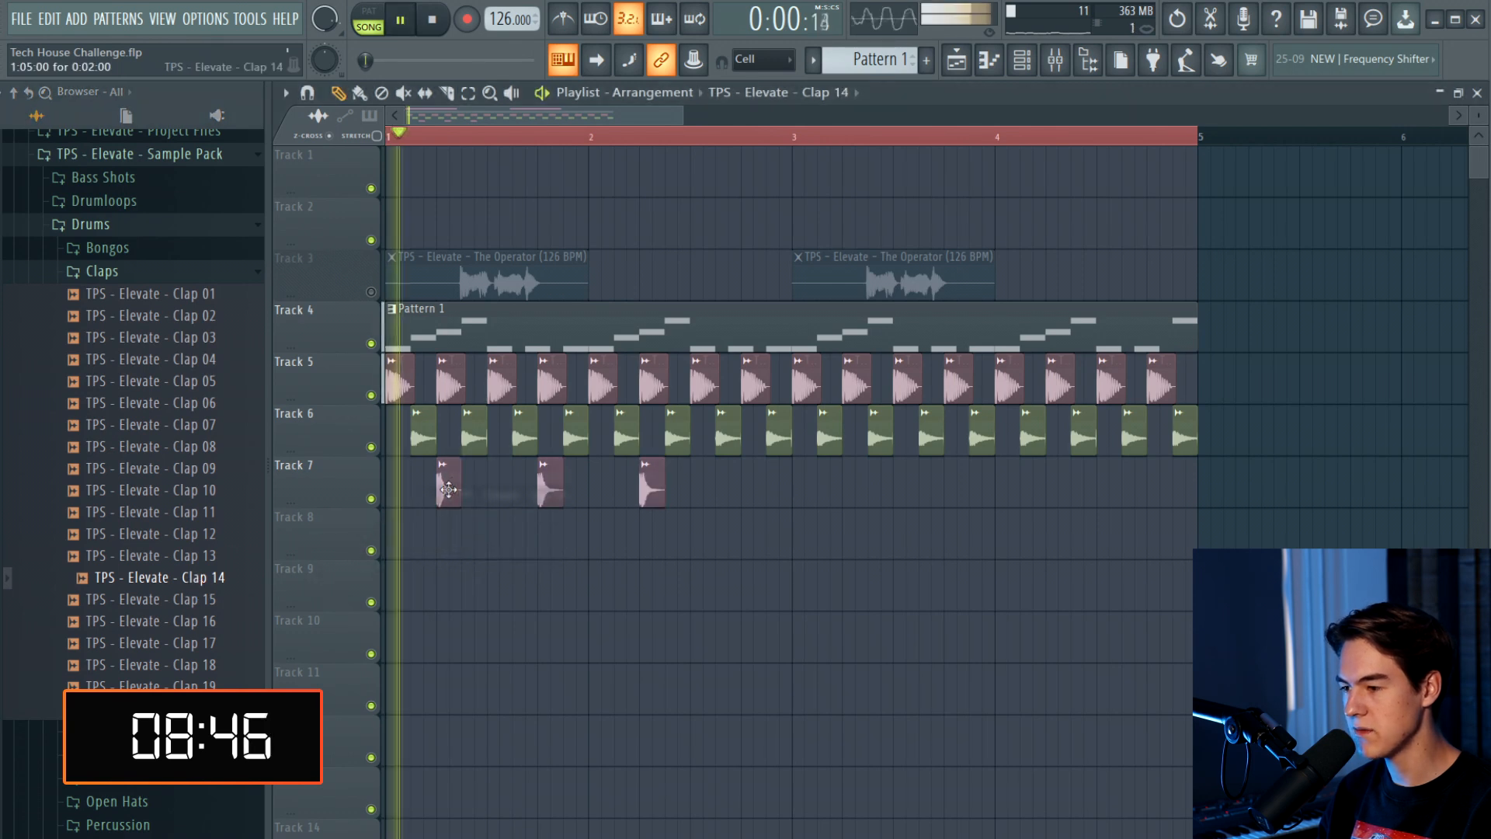
pyautogui.doubleClick(756, 495)
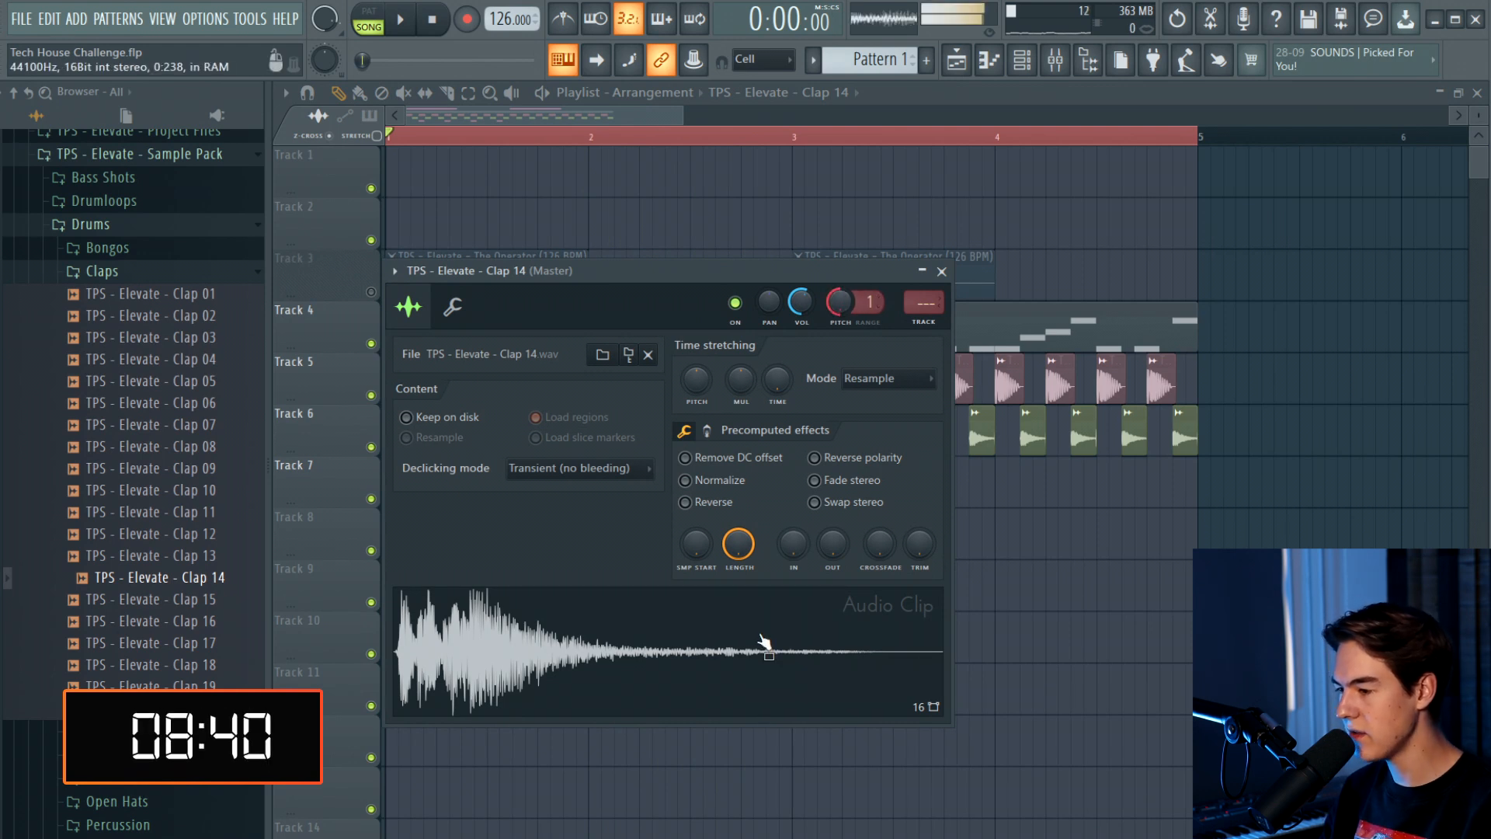
pyautogui.press('Escape')
pyautogui.press('space')
# Audition more claps and layer Clap 06 on Track 8 under the first Track 7 clap
pyautogui.click(189, 467)
pyautogui.click(184, 403)
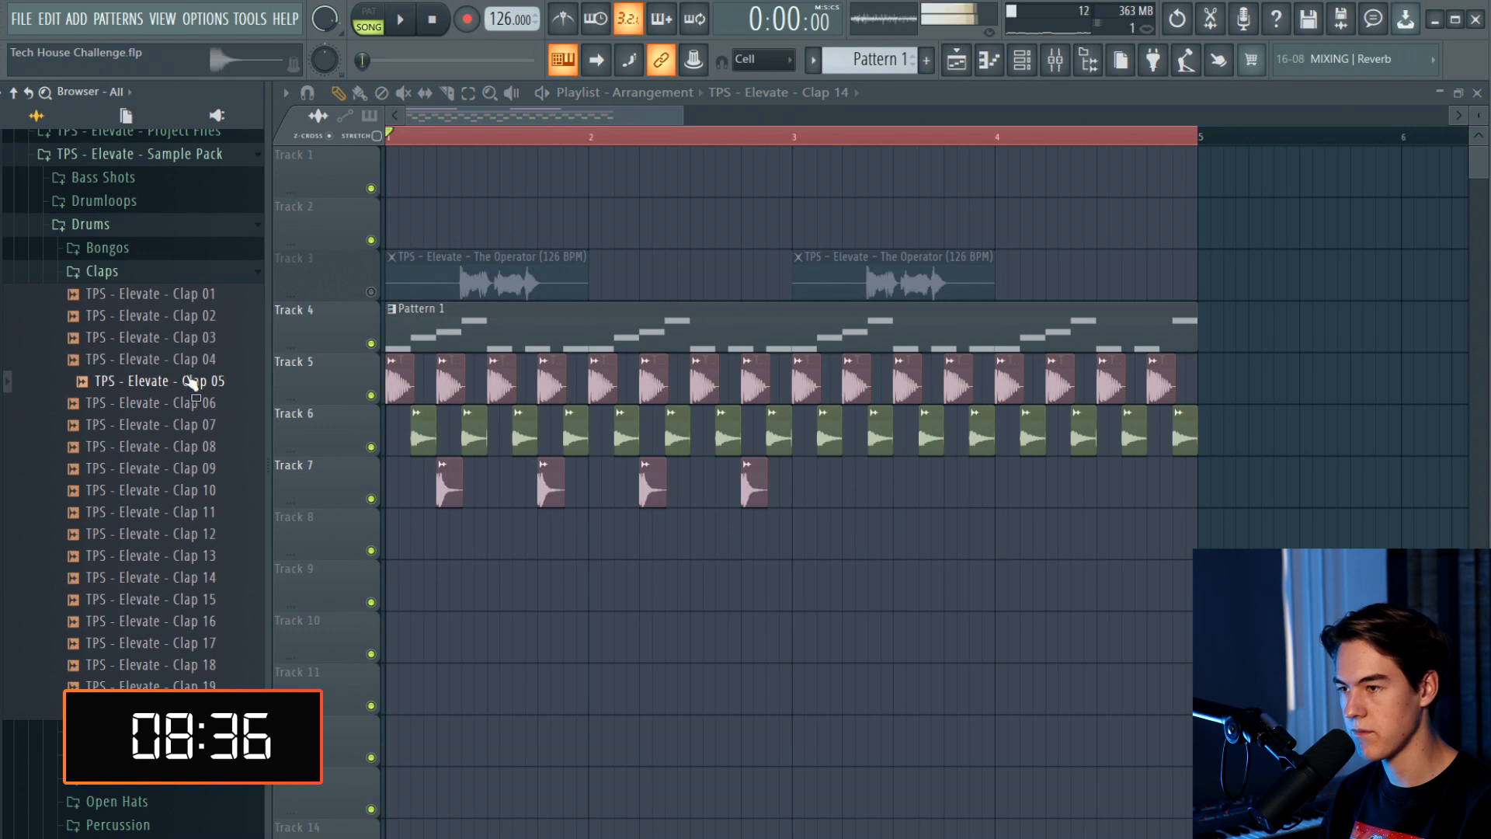
pyautogui.press('space')
pyautogui.click(192, 400)
pyautogui.press('space')
pyautogui.press('space')
pyautogui.moveTo(194, 402); pyautogui.dragTo(199, 408)
pyautogui.moveTo(459, 553); pyautogui.dragTo(460, 554)
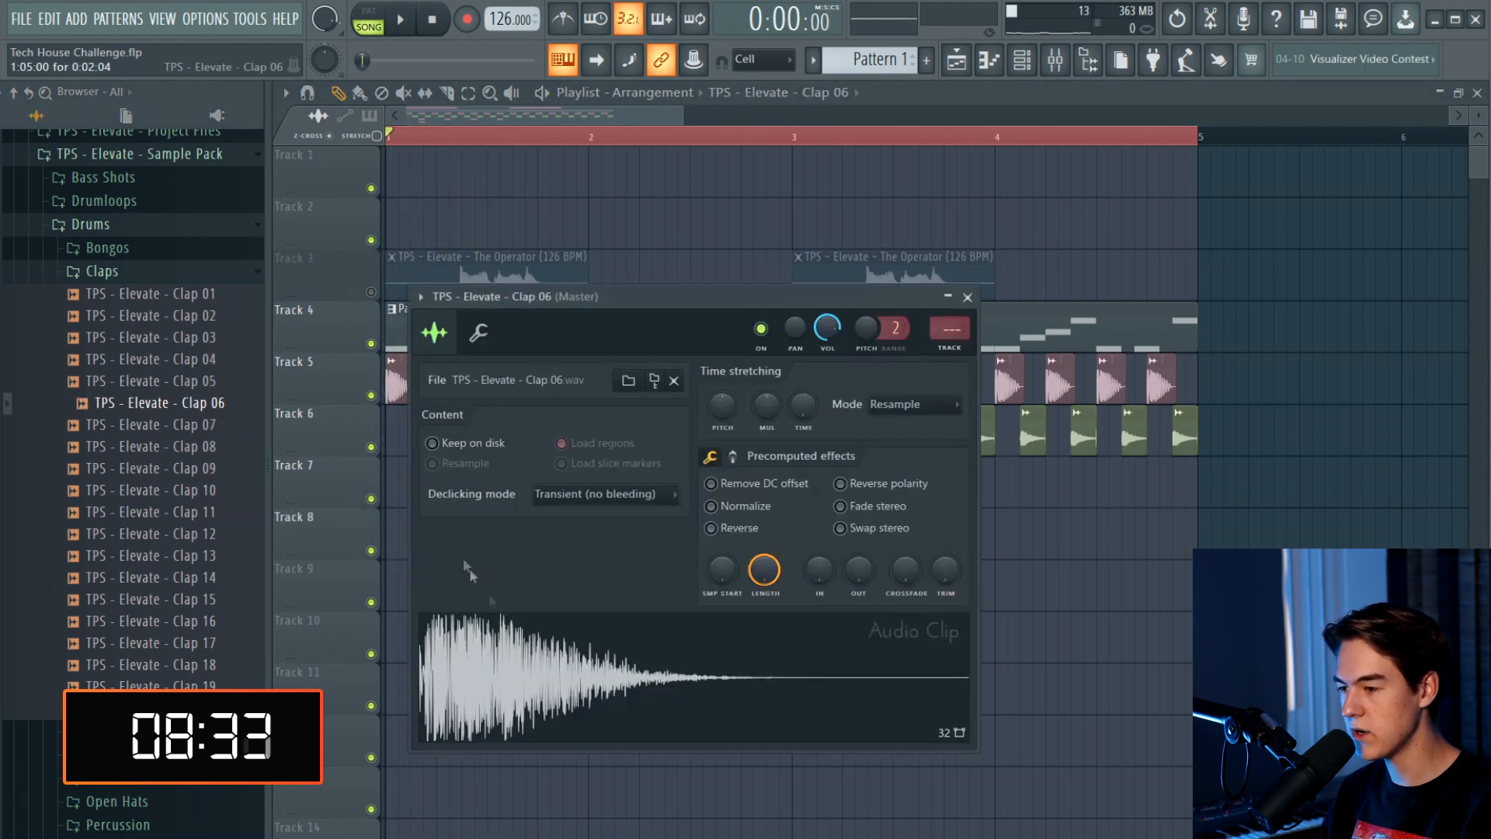
pyautogui.press('Escape')
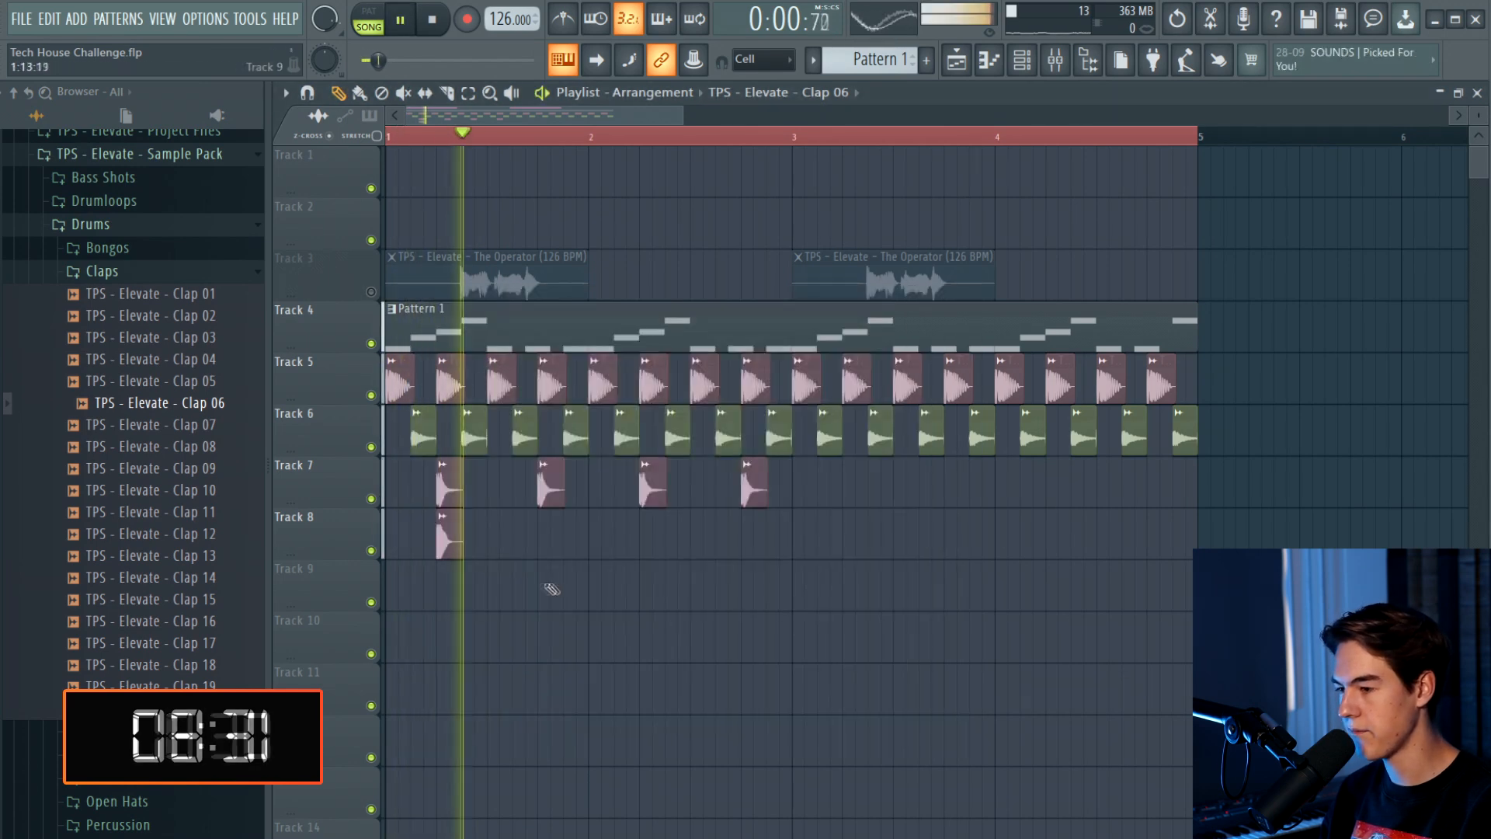
# Add a second Clap 06 on beat 4 of bar 1 on Track 8 and lower its channel volume
pyautogui.click(549, 533)
pyautogui.press('space')
pyautogui.press('space')
pyautogui.doubleClick(561, 528)
pyautogui.press('space')
pyautogui.press('space')
pyautogui.moveTo(851, 299); pyautogui.dragTo(817, 365)
pyautogui.press('Escape')
pyautogui.press('space')
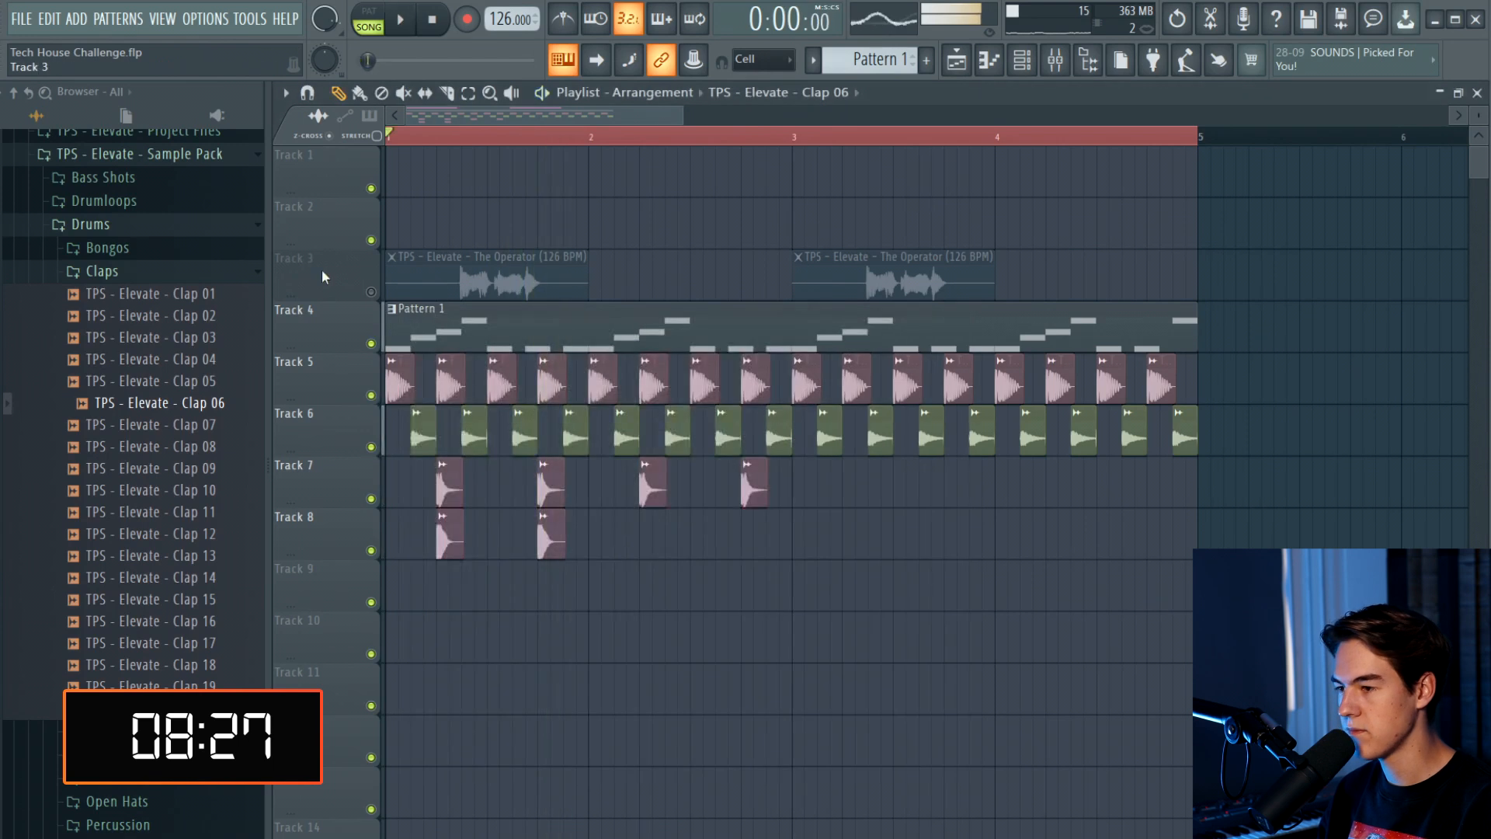
# Copy the Clap 06 pair into bar 2 on Track 8 and duplicate the Track 7 and 8 claps across bars 3 and 4
pyautogui.click(371, 292)
pyautogui.press('space')
pyautogui.moveTo(672, 613); pyautogui.dragTo(647, 528)
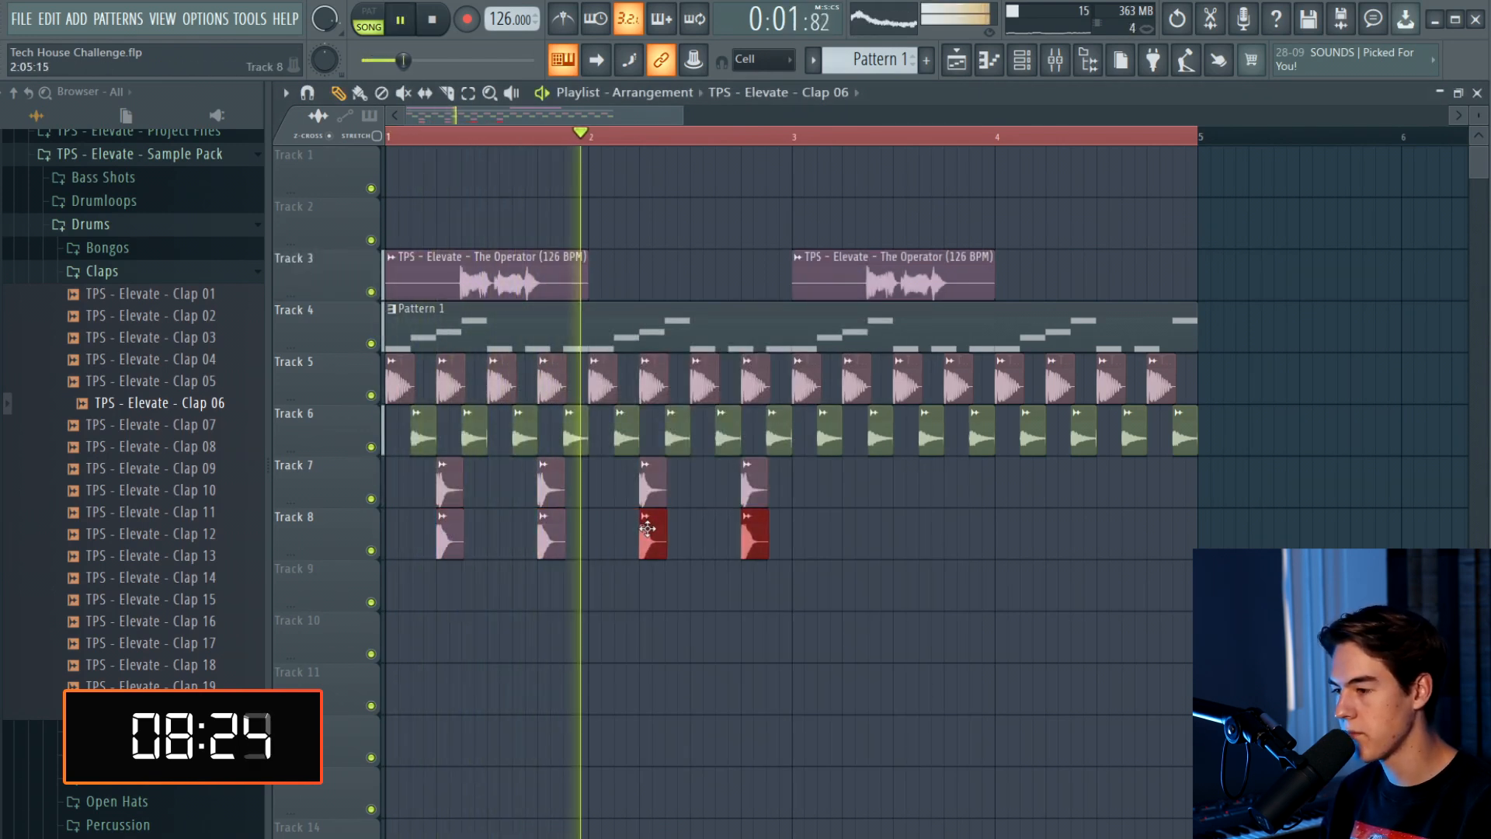
pyautogui.moveTo(899, 598); pyautogui.dragTo(390, 479)
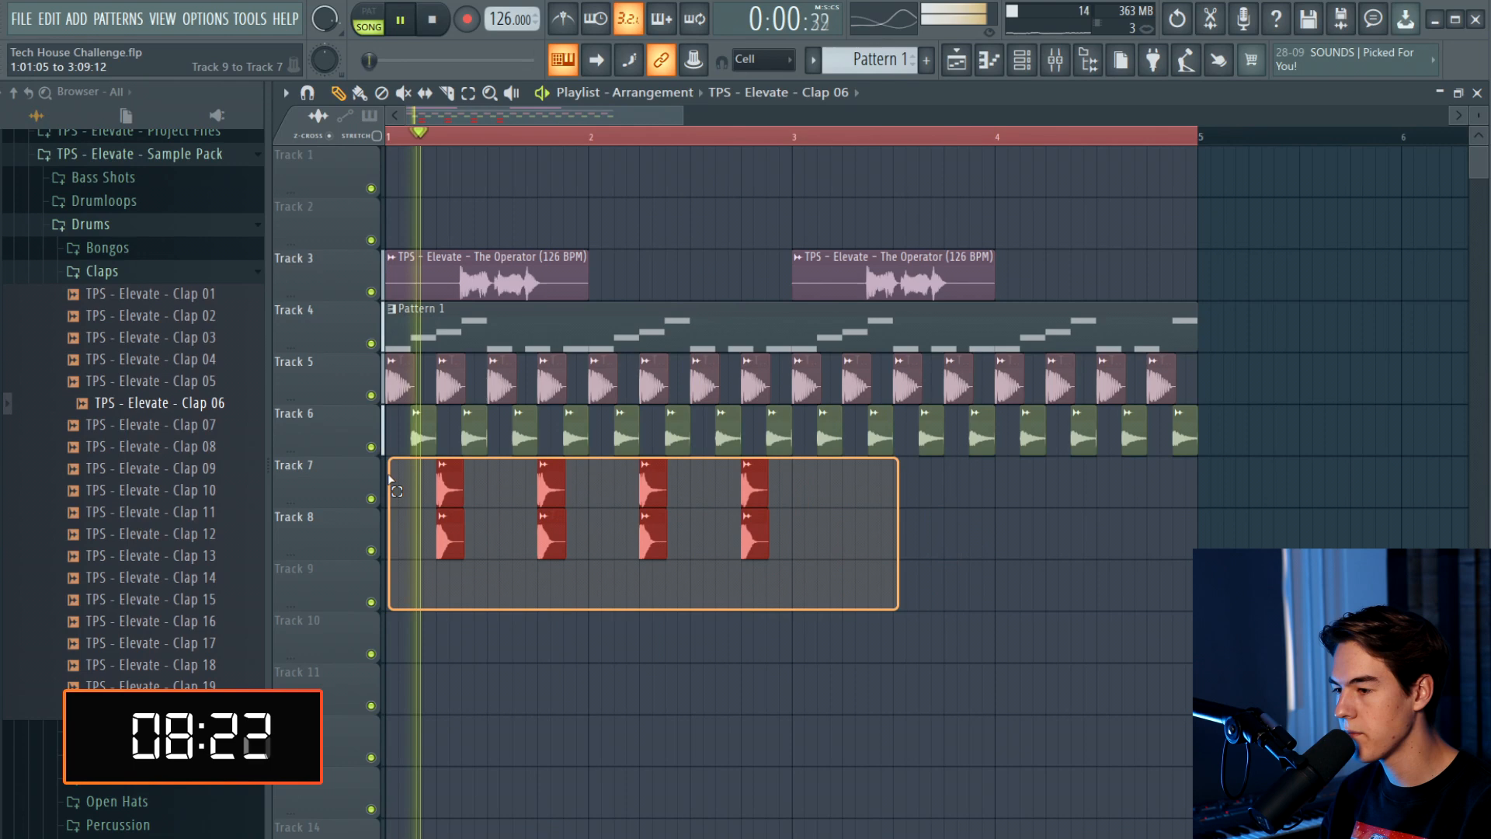
pyautogui.hotkey('ctrl', 'b')
# Play the loop with the full clap pattern and check Clap 06's channel settings
pyautogui.press('space')
pyautogui.press('space')
pyautogui.moveTo(847, 495)
pyautogui.mouseDown()
pyautogui.moveTo(871, 494)
pyautogui.moveTo(859, 496)
pyautogui.mouseUp()
pyautogui.keyDown('ctrl'); pyautogui.click(878, 543); pyautogui.keyUp('ctrl')
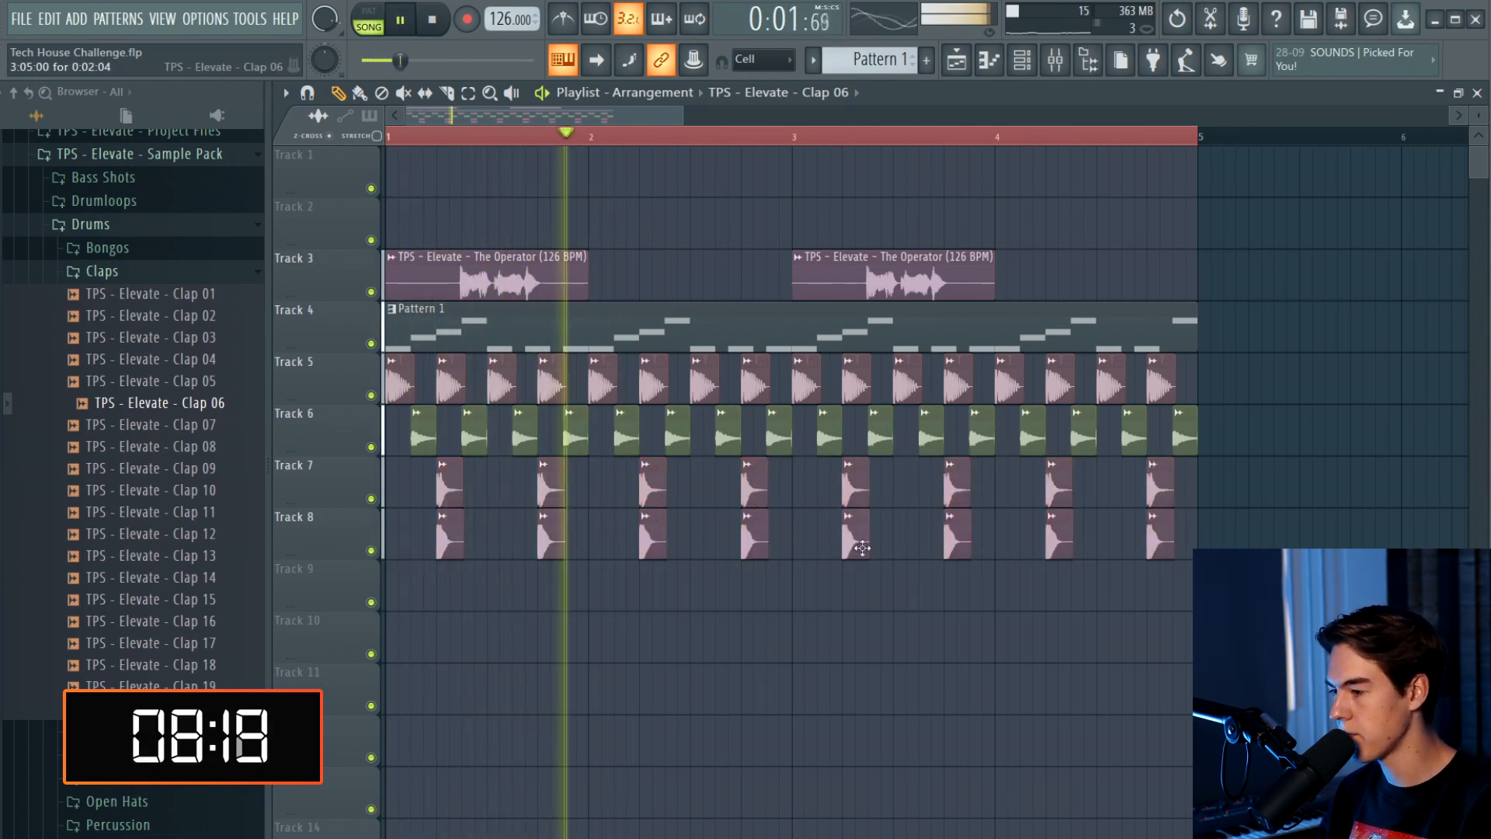
pyautogui.doubleClick(862, 547)
pyautogui.press('Escape')
pyautogui.press('space')
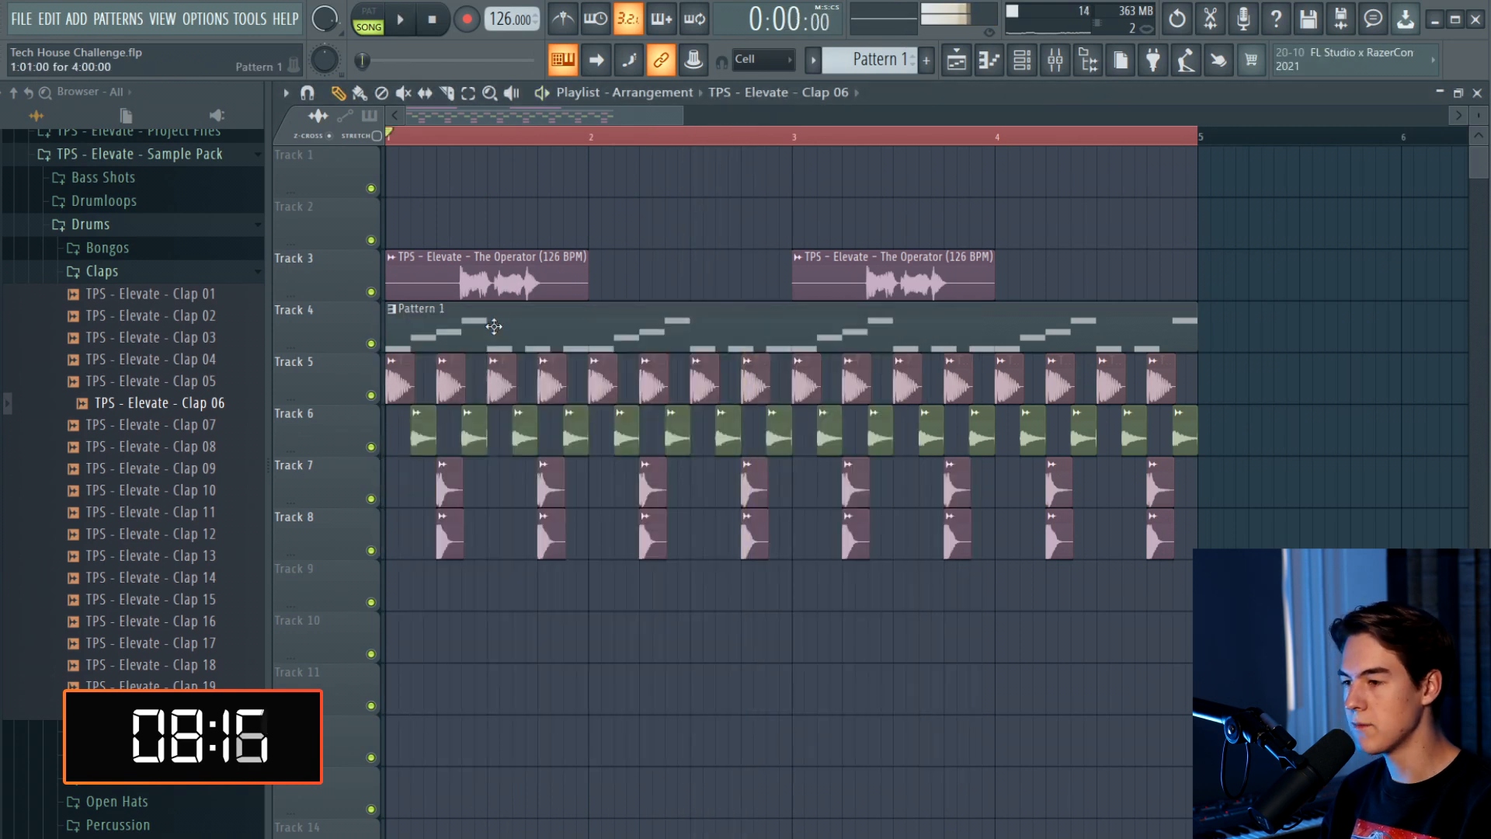
# Mute the vocal and bassline tracks, listen to the drums alone, and unmute both tracks
pyautogui.click(372, 291)
pyautogui.click(371, 344)
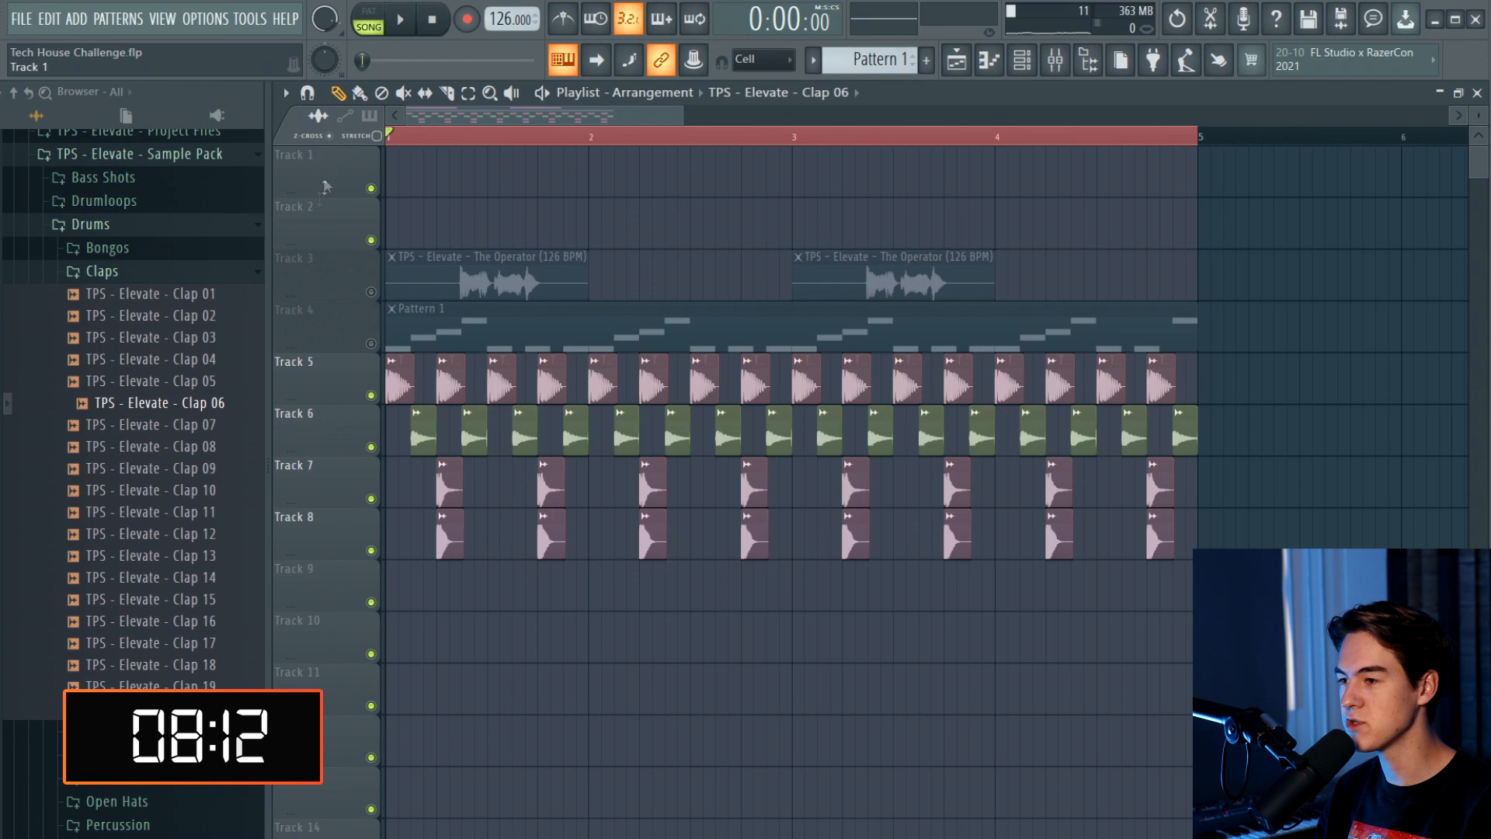
pyautogui.scroll(4, 333, 232)
pyautogui.press('space')
pyautogui.press('space')
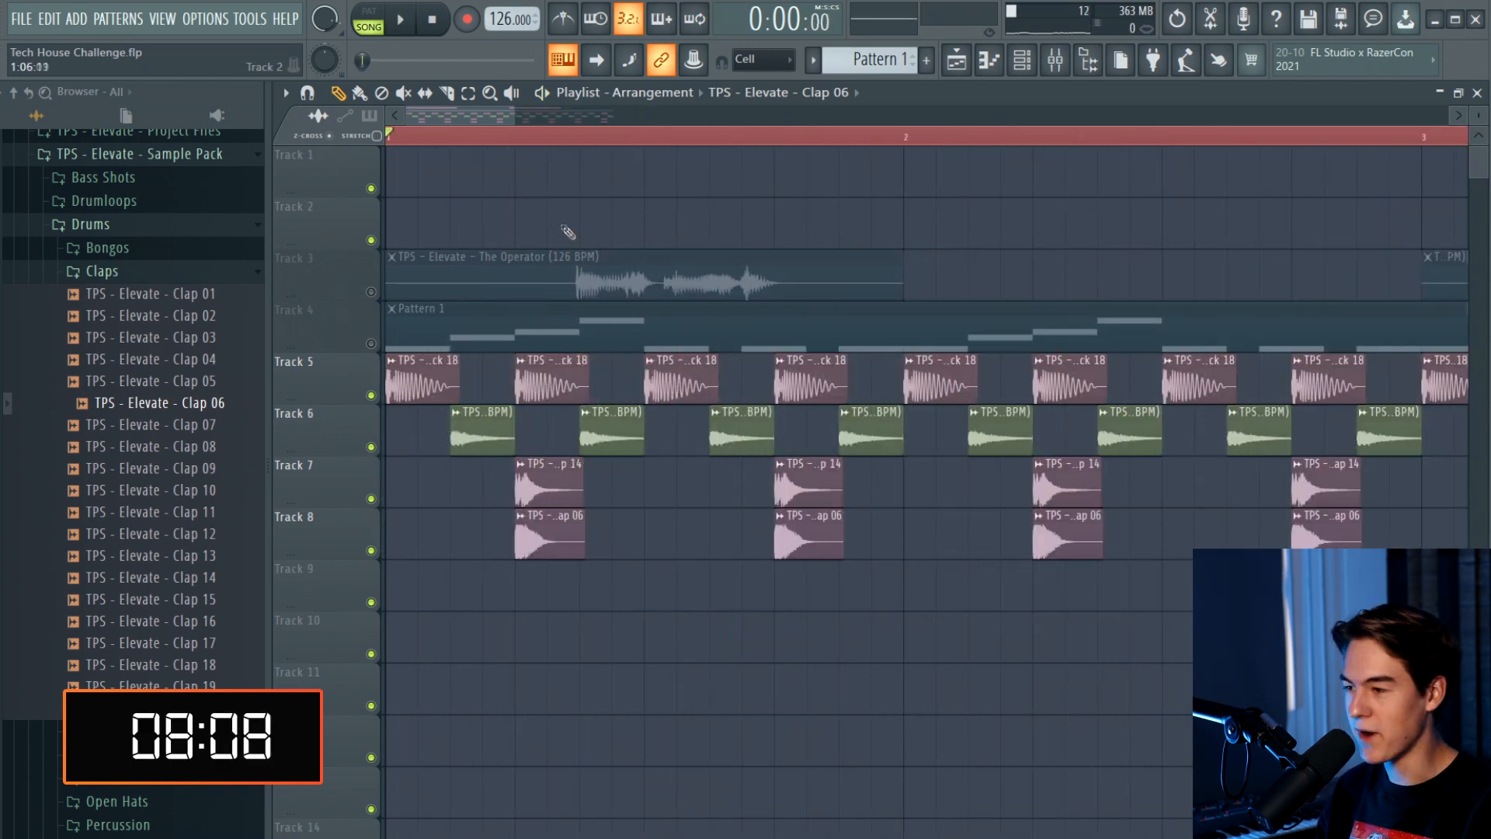
pyautogui.scroll(-4, 563, 226)
pyautogui.click(371, 343)
pyautogui.click(371, 291)
# Set Clap 14's quick fade out to 16% while the loop plays
pyautogui.press('space')
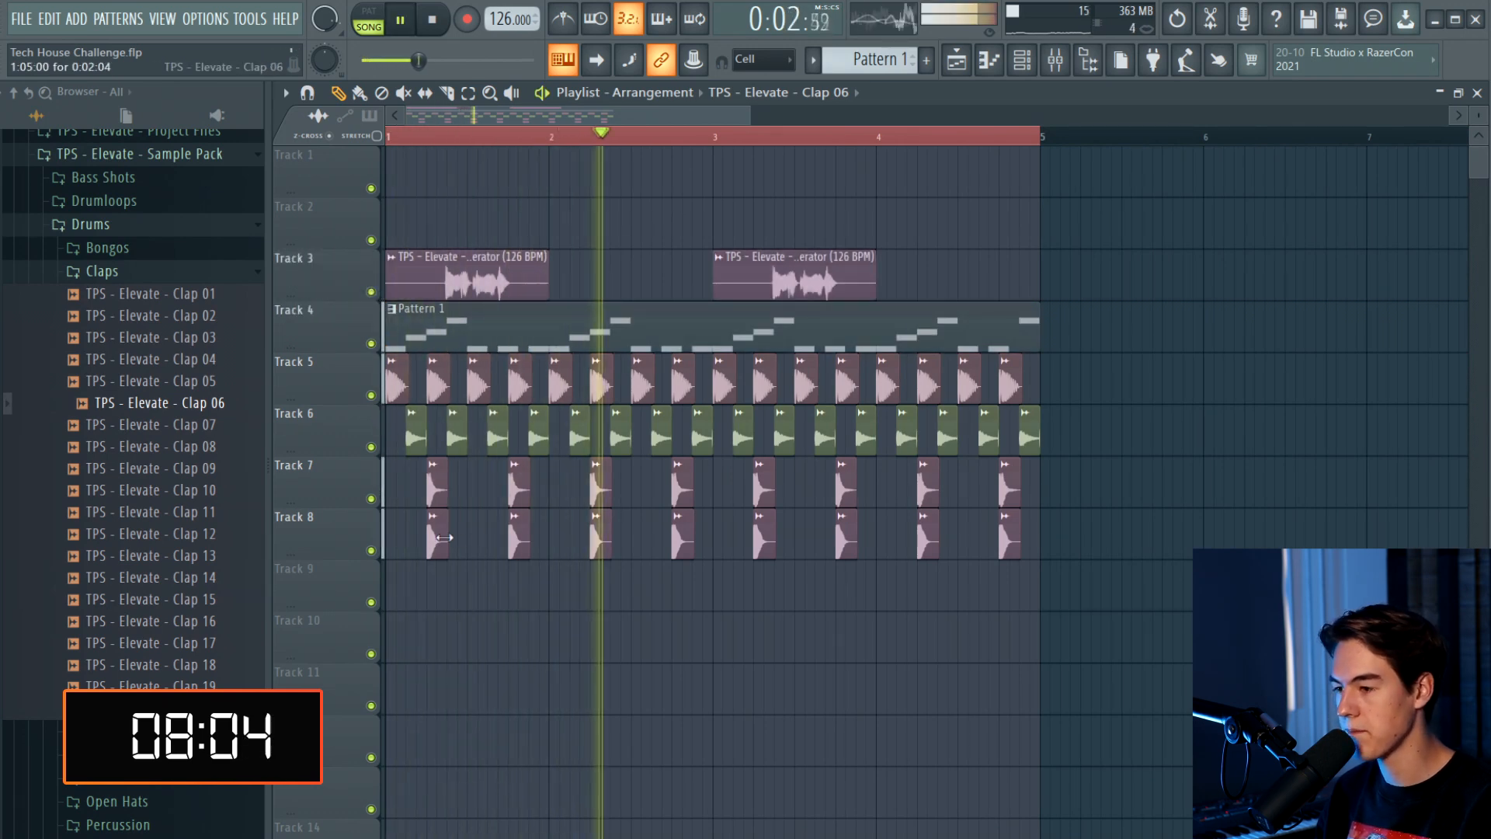
pyautogui.doubleClick(439, 537)
pyautogui.press('Escape')
pyautogui.doubleClick(1010, 485)
pyautogui.moveTo(833, 548); pyautogui.dragTo(835, 539)
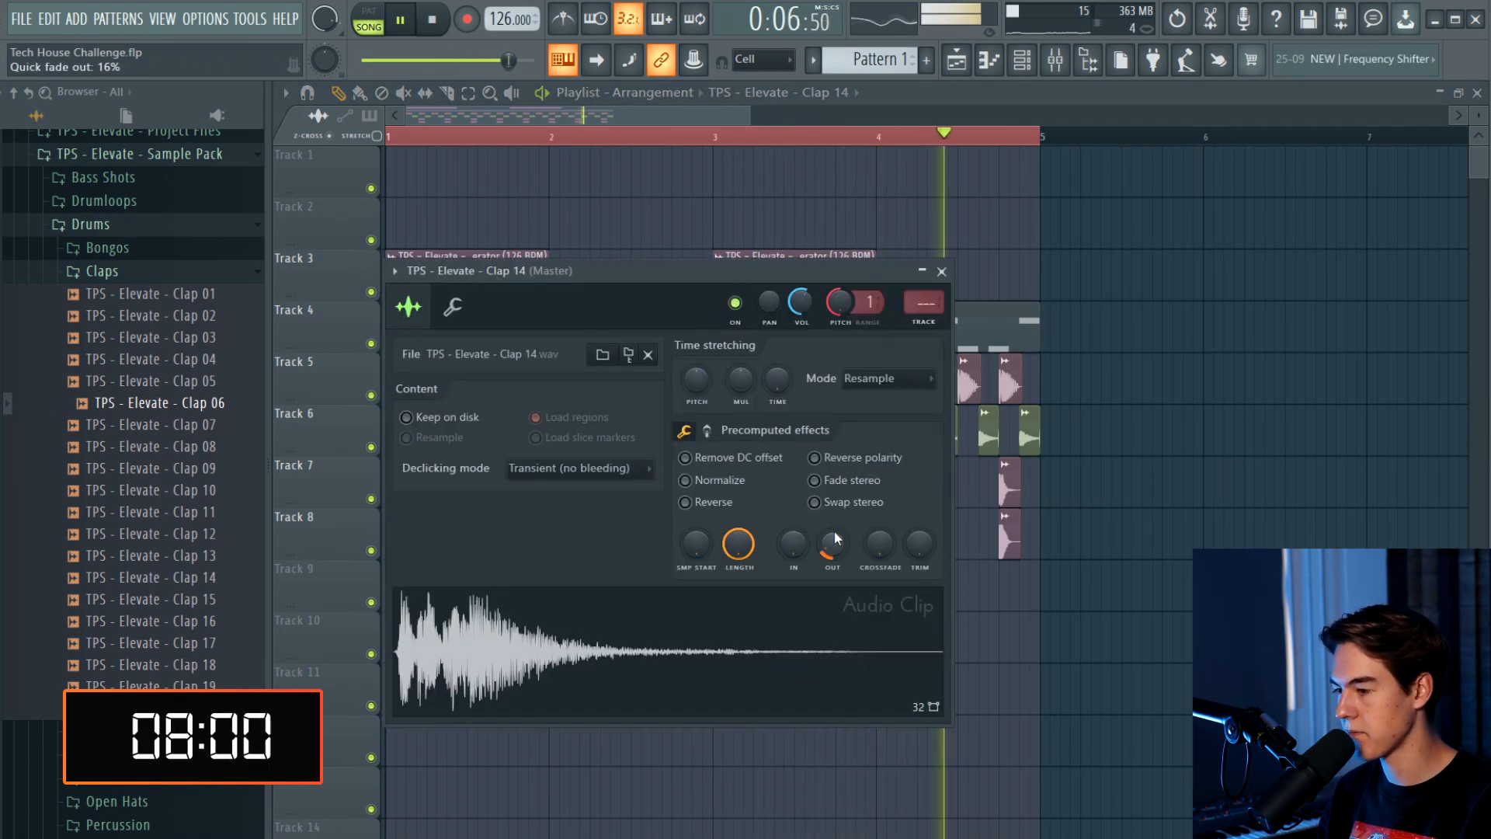
pyautogui.press('Escape')
pyautogui.press('space')
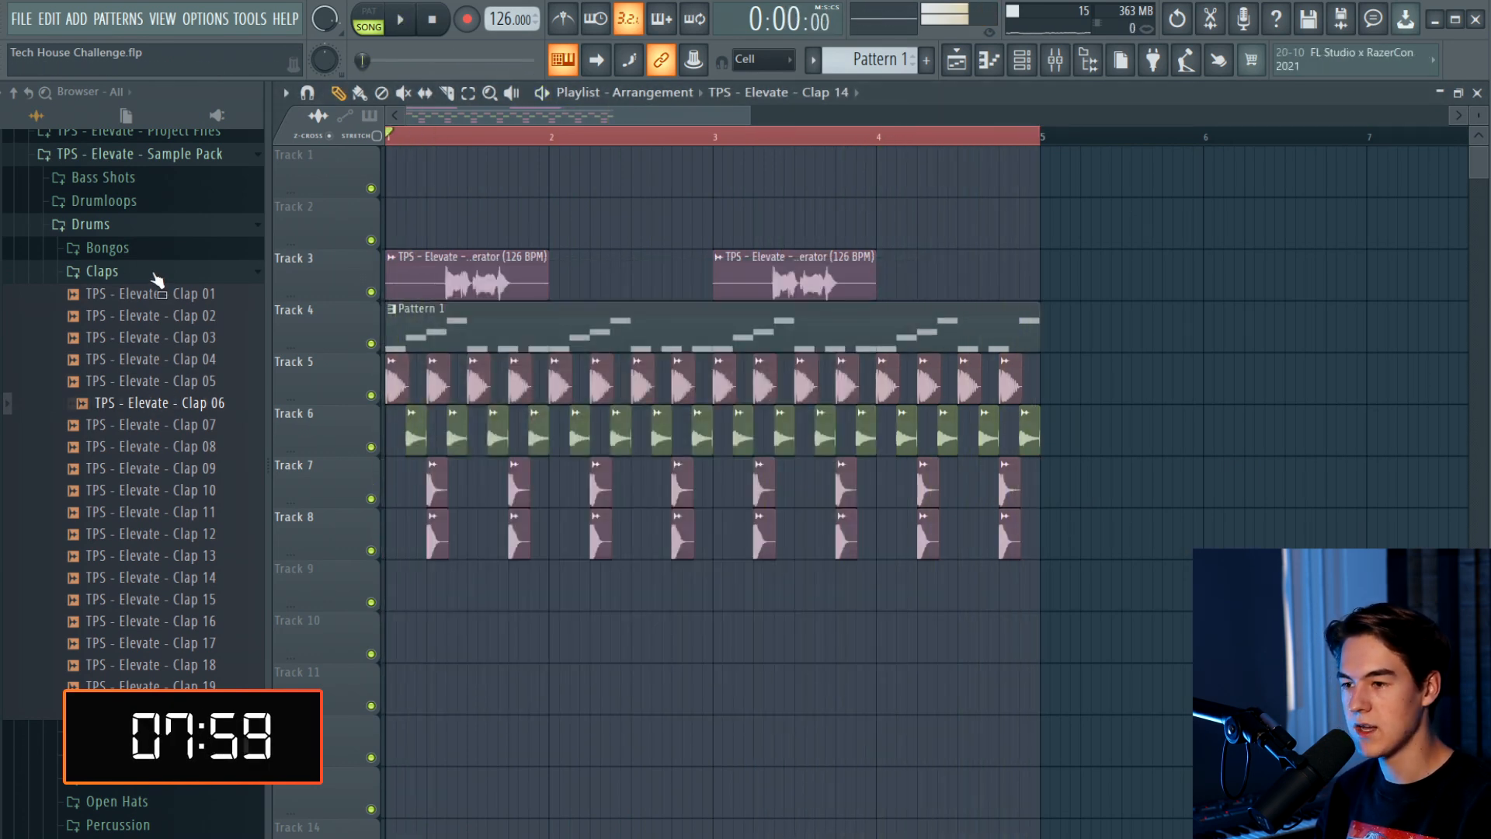
# Audition the Elevate percussion loops and place Percussion Loop 11 at bar 1 on Track 9
pyautogui.click(153, 273)
pyautogui.scroll(2, 144, 319)
pyautogui.click(150, 332)
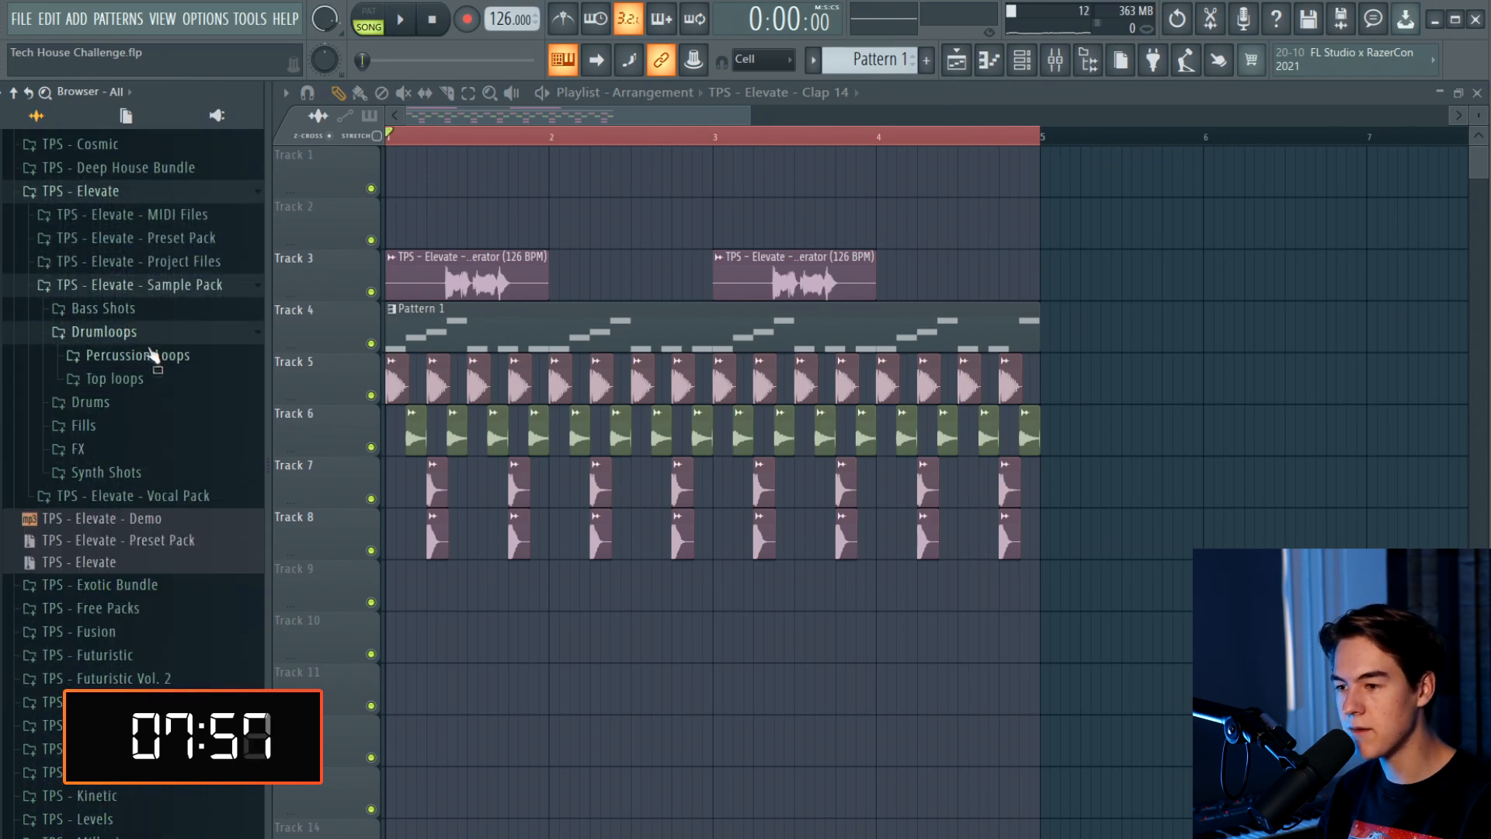
pyautogui.click(153, 355)
pyautogui.scroll(-2, 155, 373)
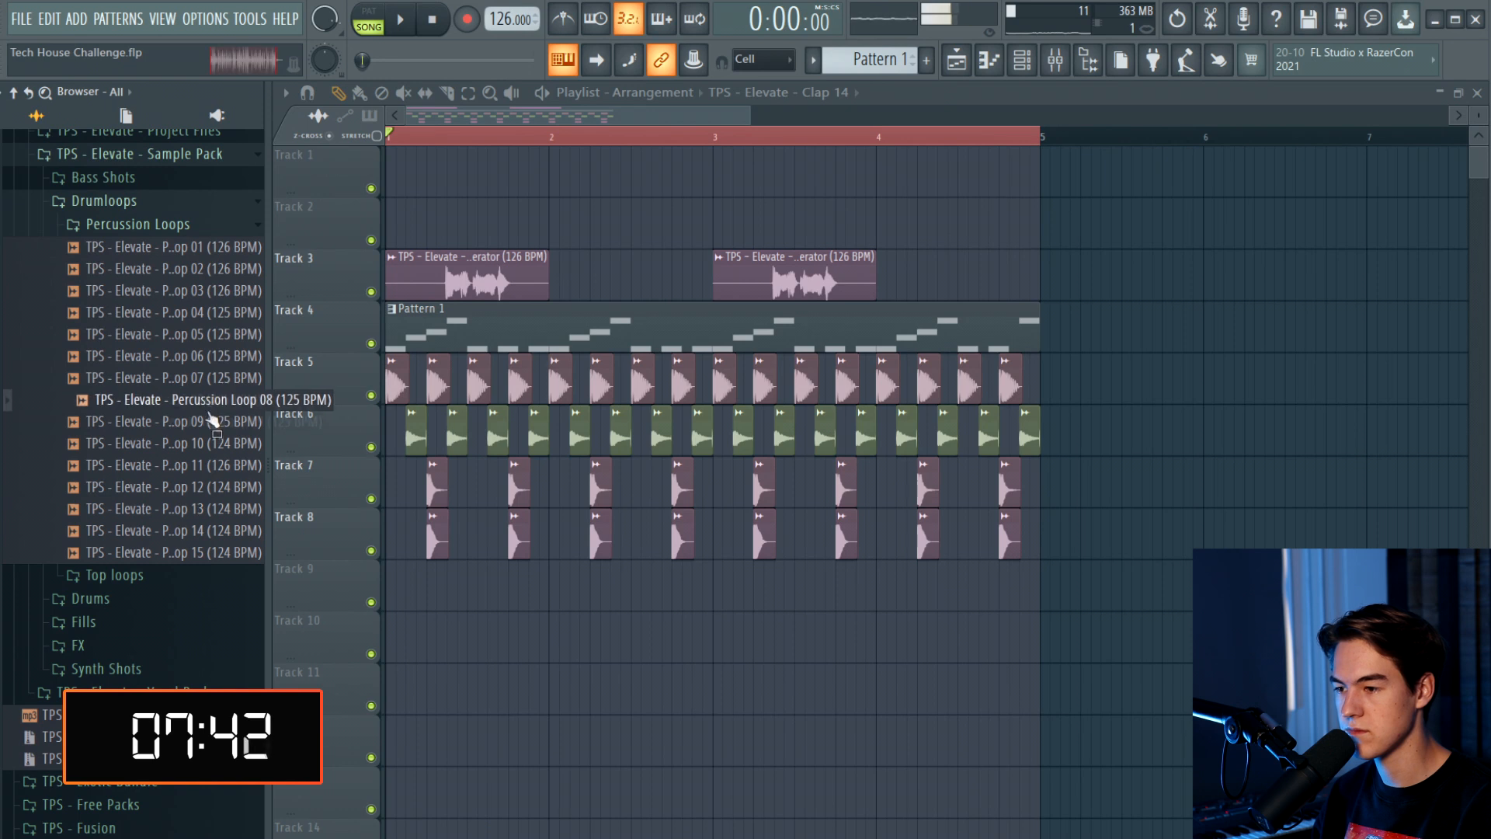
pyautogui.moveTo(223, 471); pyautogui.dragTo(392, 586)
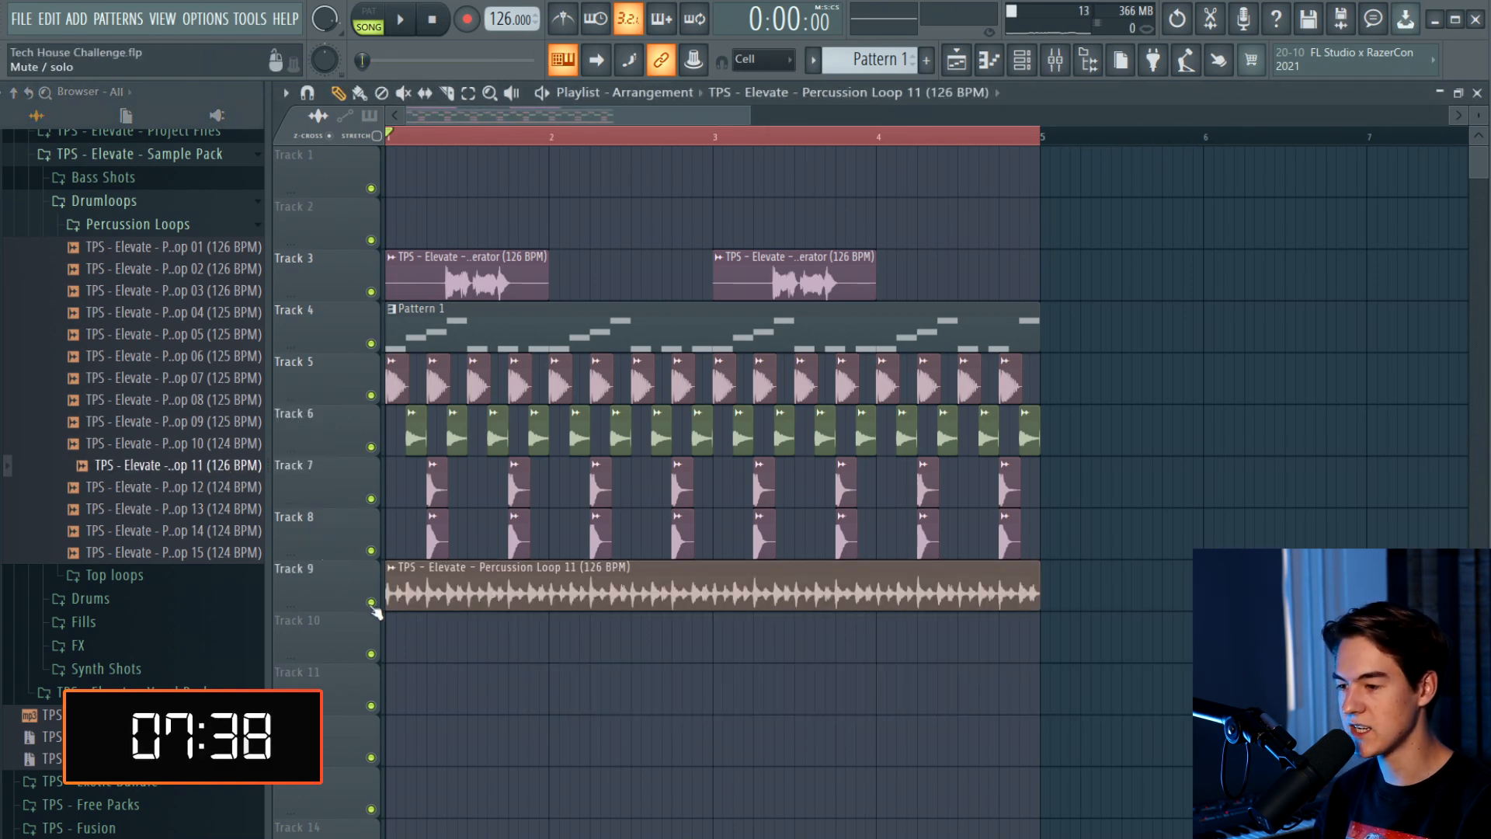
# Solo Track 9 and listen to Percussion Loop 11 with its channel settings open
pyautogui.rightClick(373, 604)
pyautogui.doubleClick(567, 590)
pyautogui.moveTo(794, 334); pyautogui.dragTo(1012, 365)
pyautogui.press('space')
pyautogui.press('Escape')
pyautogui.press('space')
# Mute the vocal on Track 3 and lower Percussion Loop 11's channel volume against the other tracks
pyautogui.rightClick(372, 395)
pyautogui.rightClick(372, 395)
pyautogui.press('space')
pyautogui.click(372, 293)
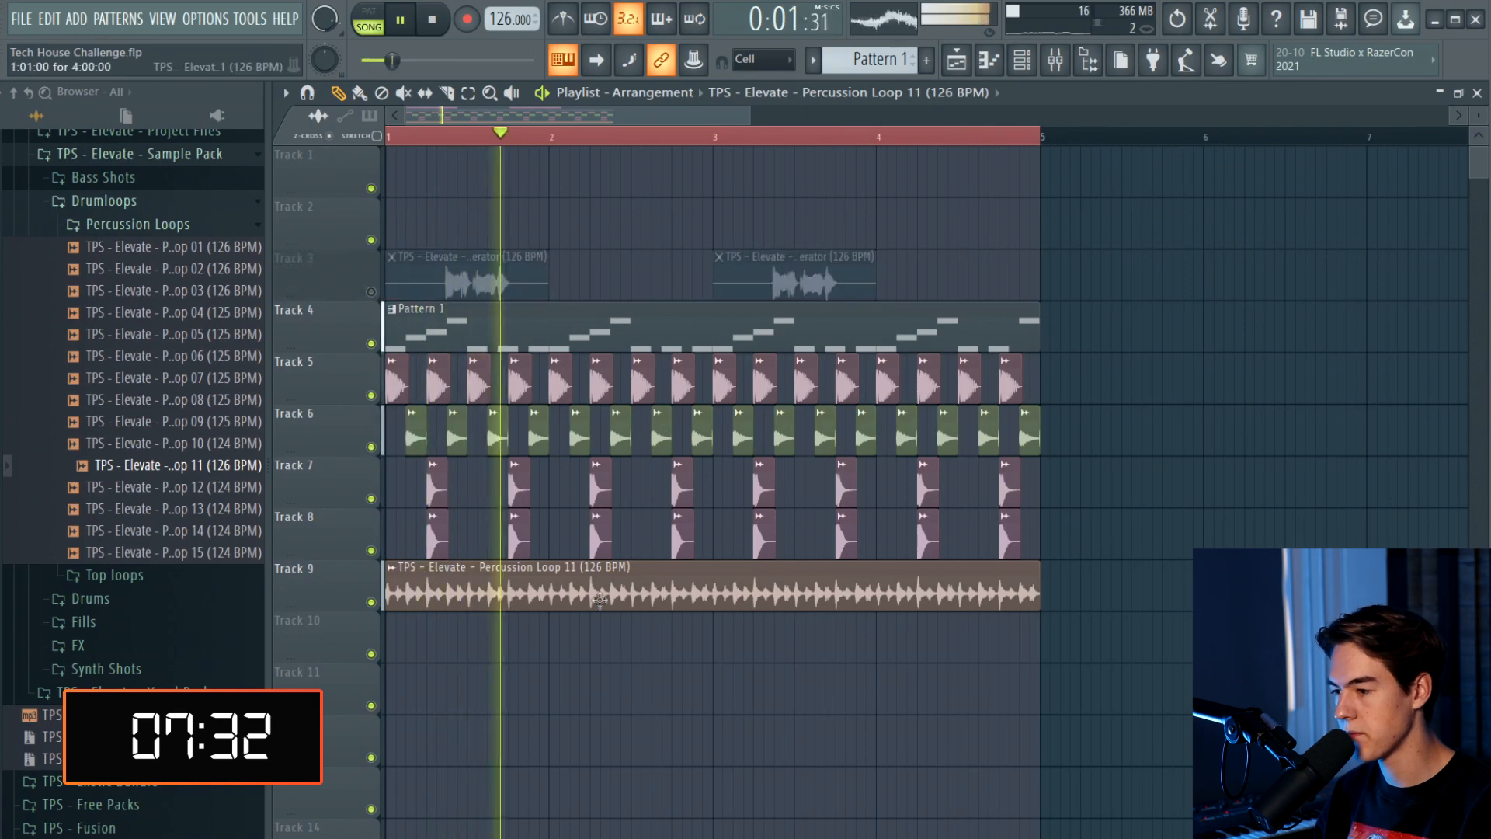
pyautogui.doubleClick(599, 591)
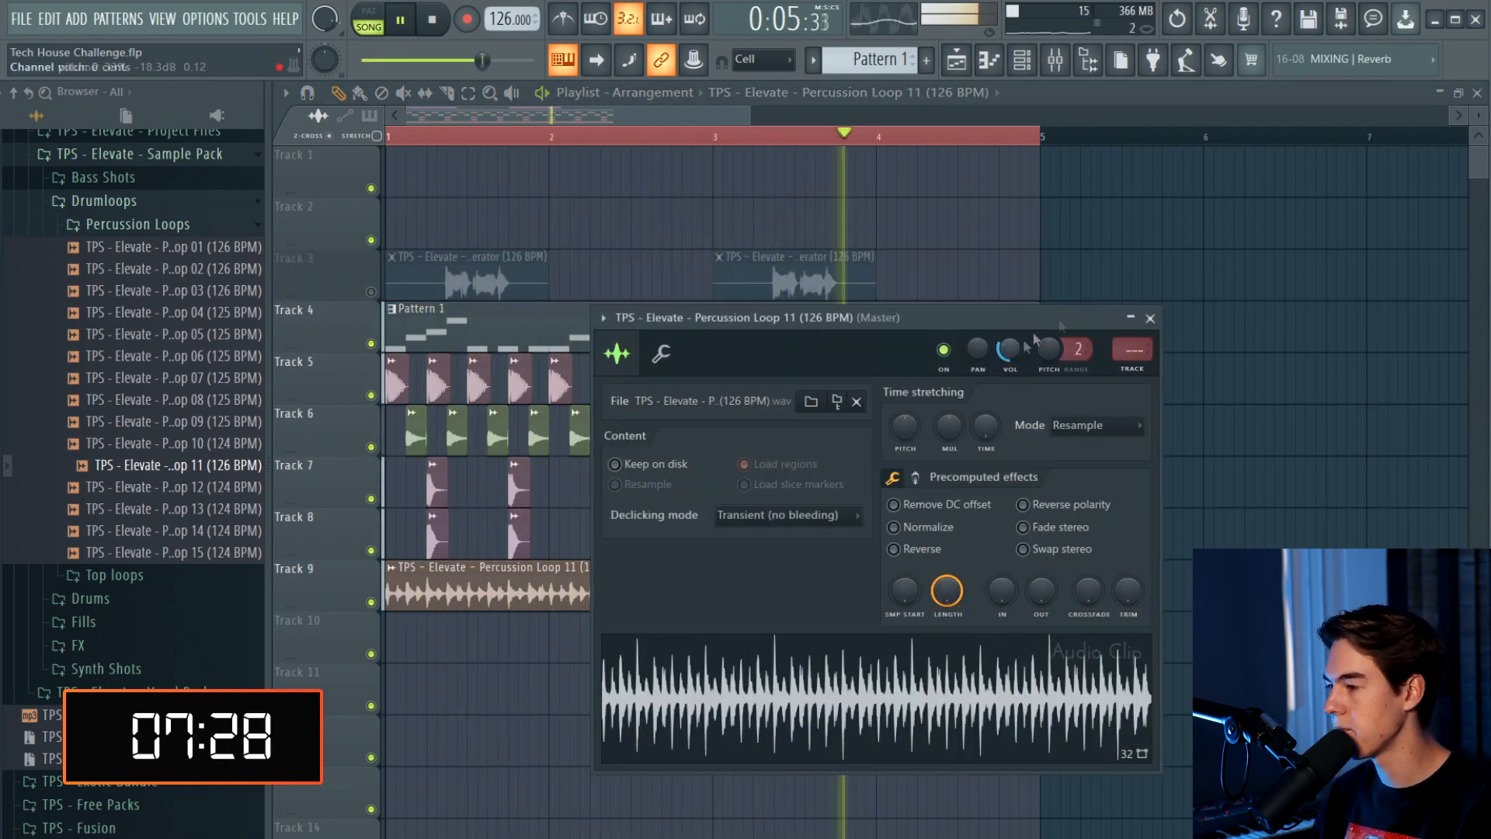
pyautogui.press('Escape')
# Solo Track 9, route Percussion Loop 11 to mixer insert 10 and load Kickstart in slot 4 with a 76% mix
pyautogui.rightClick(371, 602)
pyautogui.press('space')
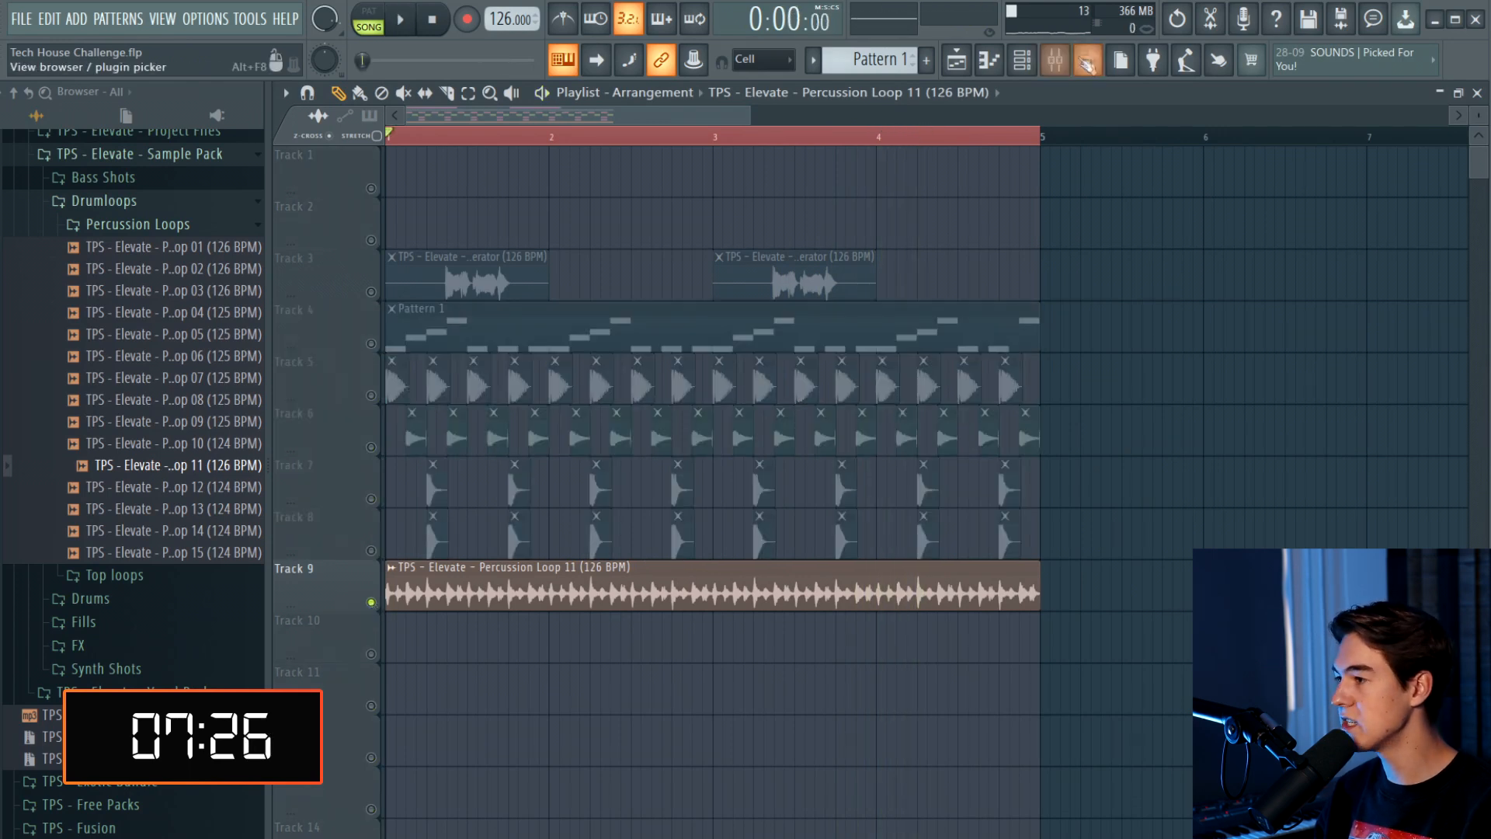
pyautogui.press('F9')
pyautogui.hotkey('ctrl', 'l')
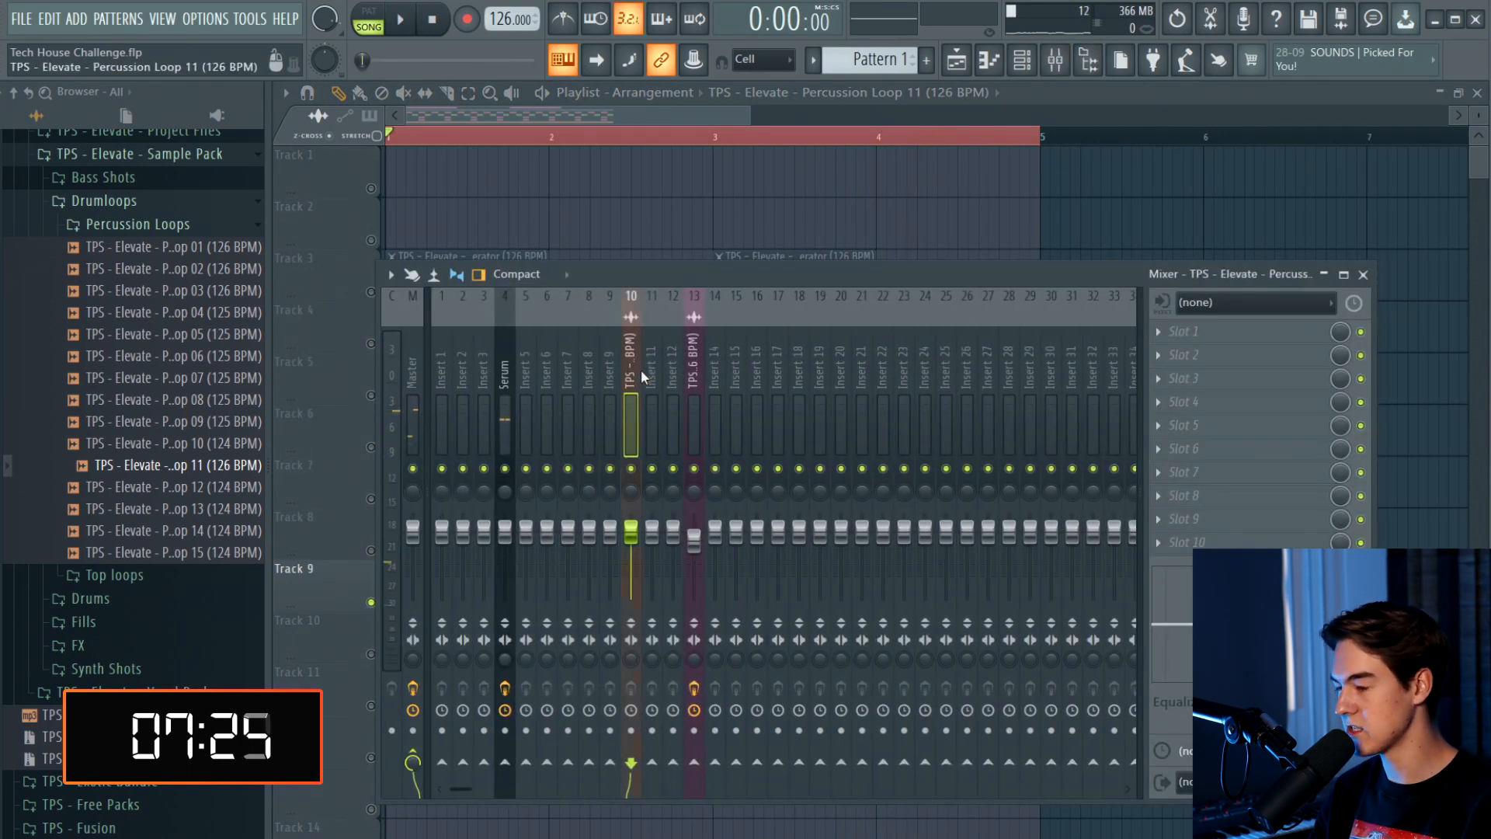
pyautogui.click(1265, 396)
pyautogui.click(1367, 482)
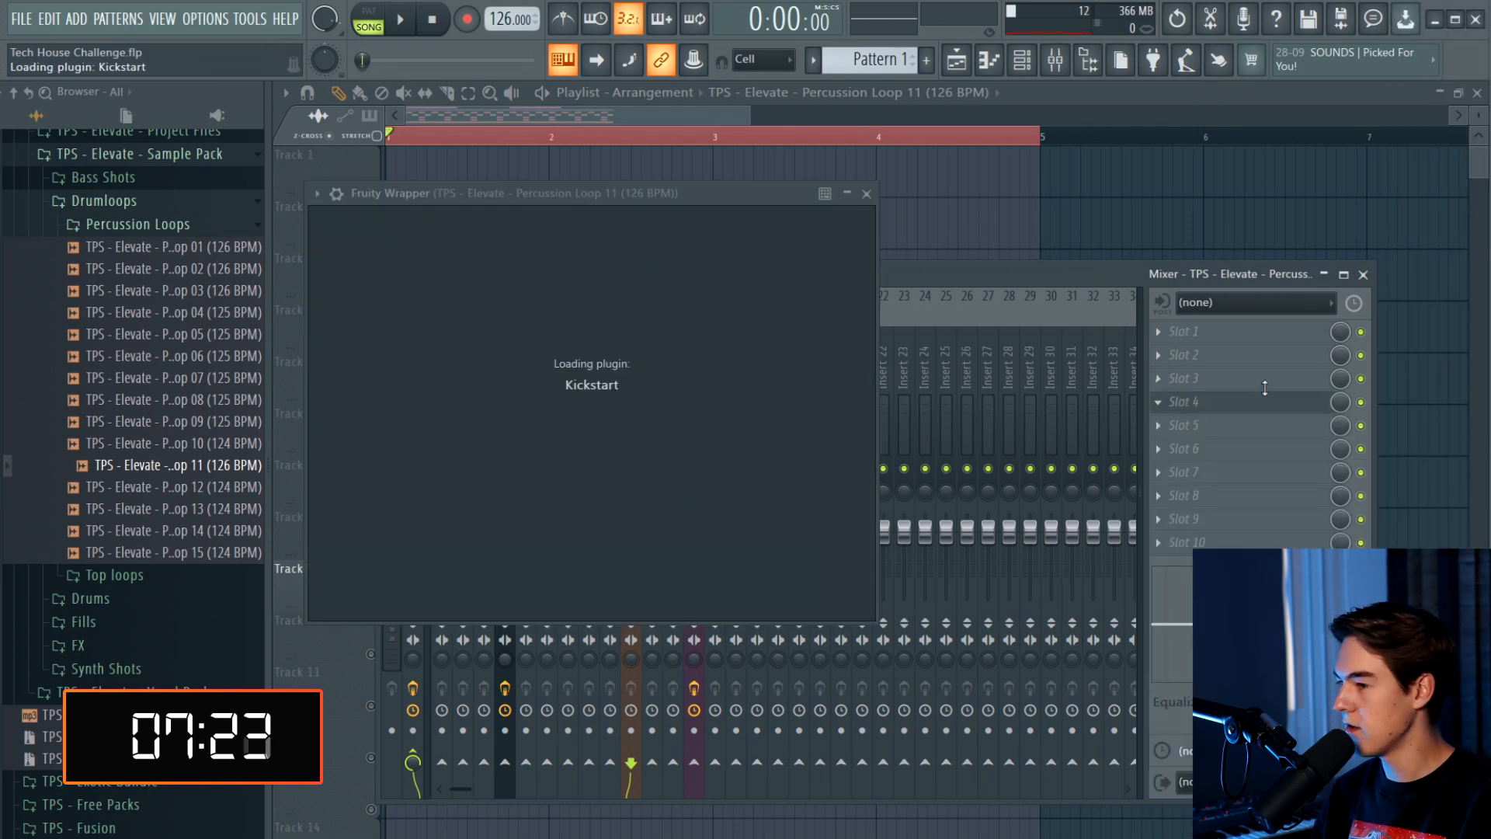
pyautogui.press('space')
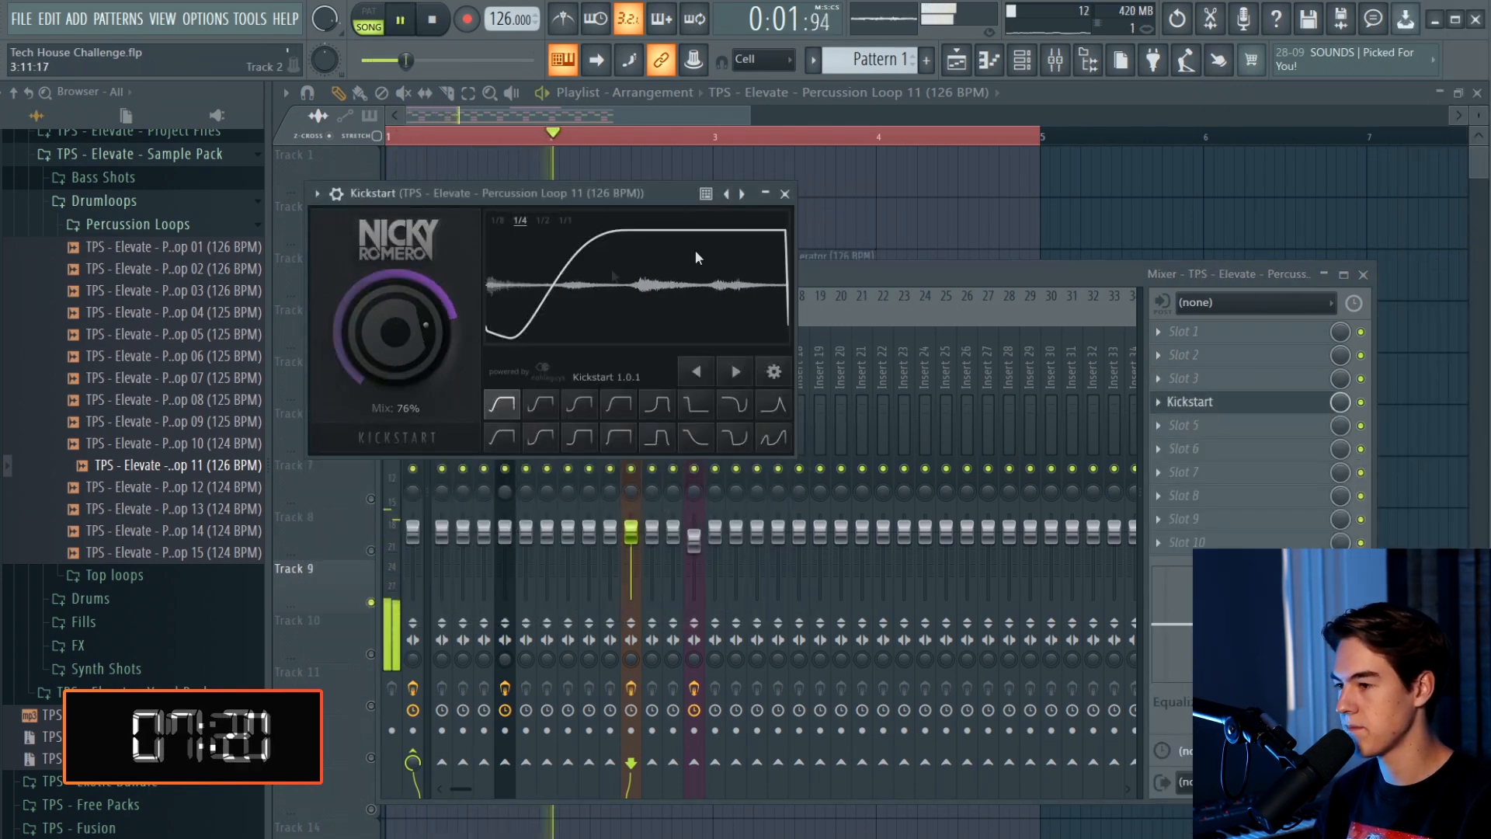
pyautogui.press('F5')
pyautogui.press('space')
# Play all tracks together with only the Track 3 vocal muted
pyautogui.rightClick(372, 344)
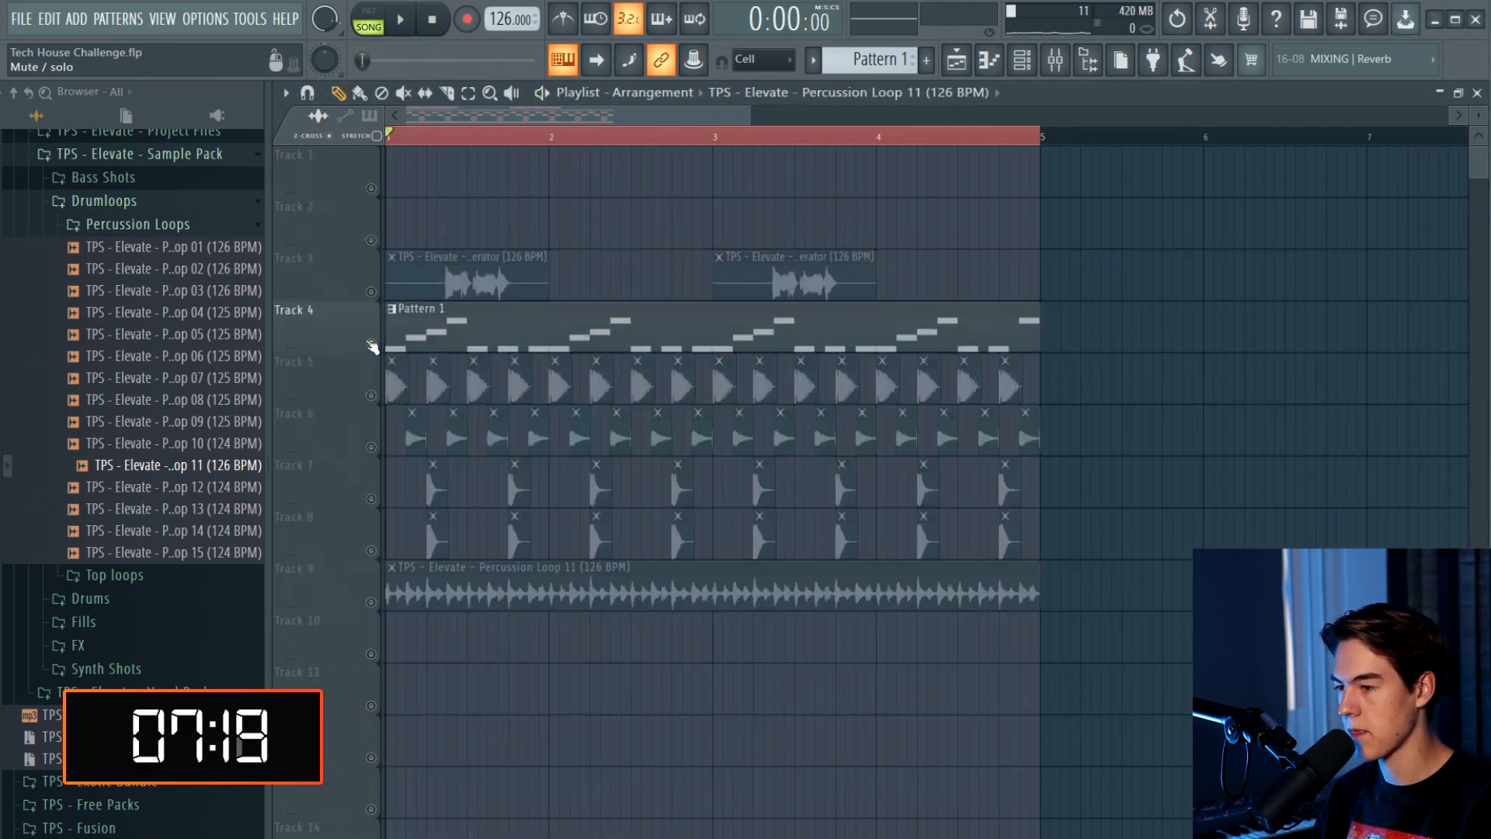
pyautogui.rightClick(372, 344)
pyautogui.press('space')
pyautogui.click(373, 292)
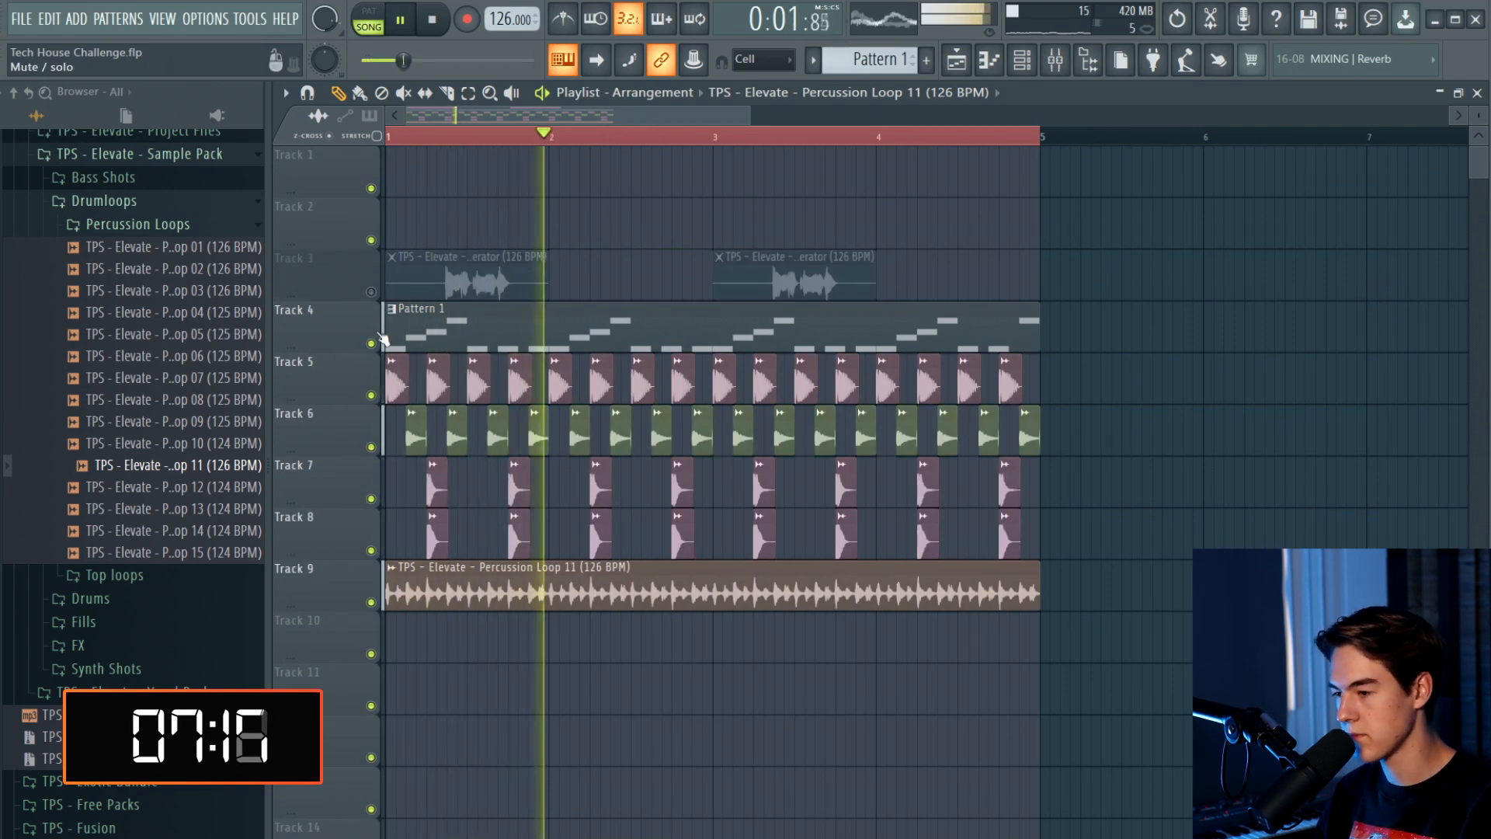
# Open Pattern 1's Serum notes and try shortening the A4 note in bar 1
pyautogui.doubleClick(384, 340)
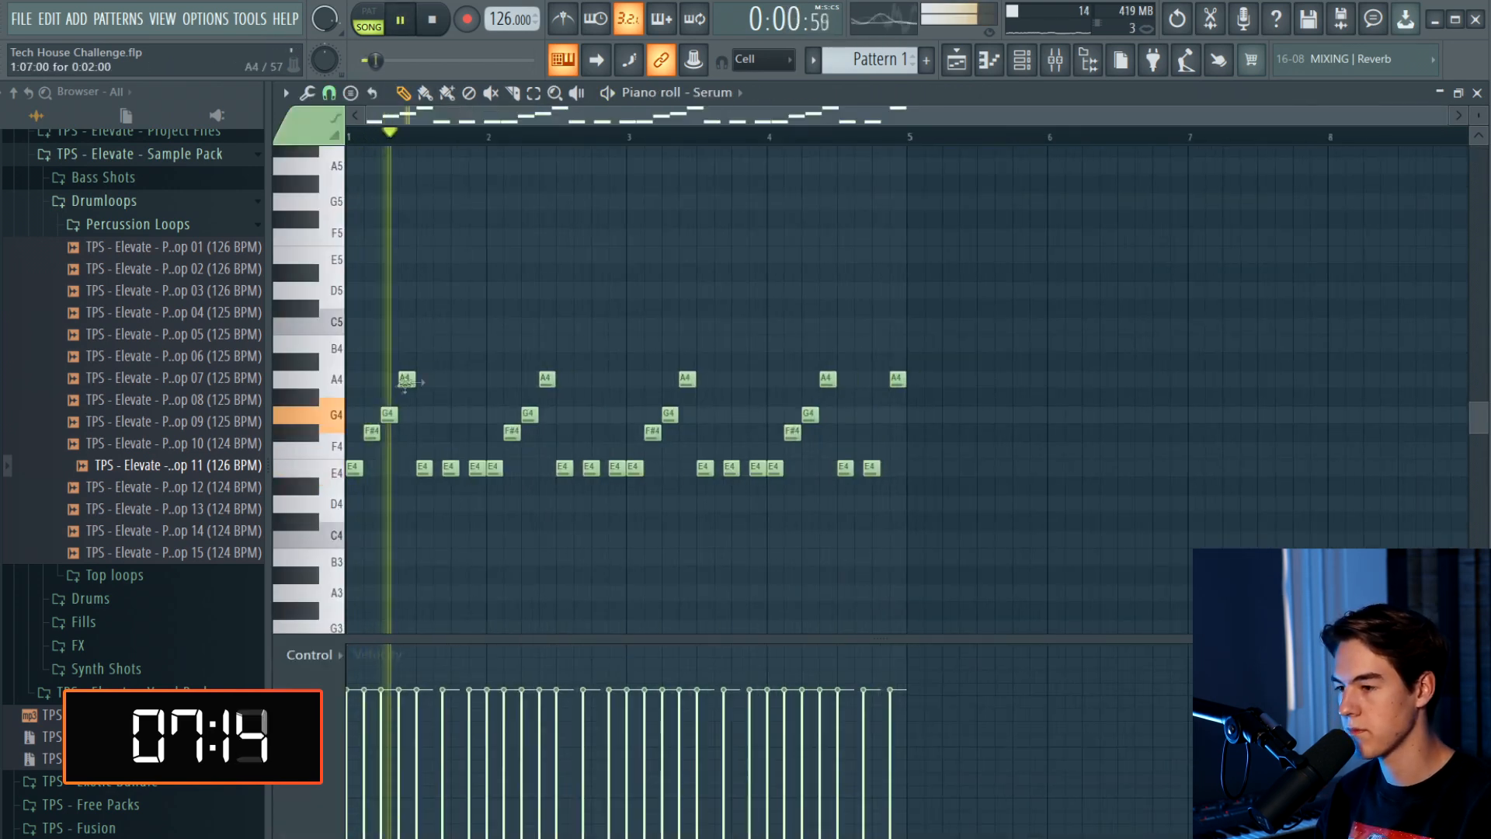
pyautogui.scroll(4, 435, 396)
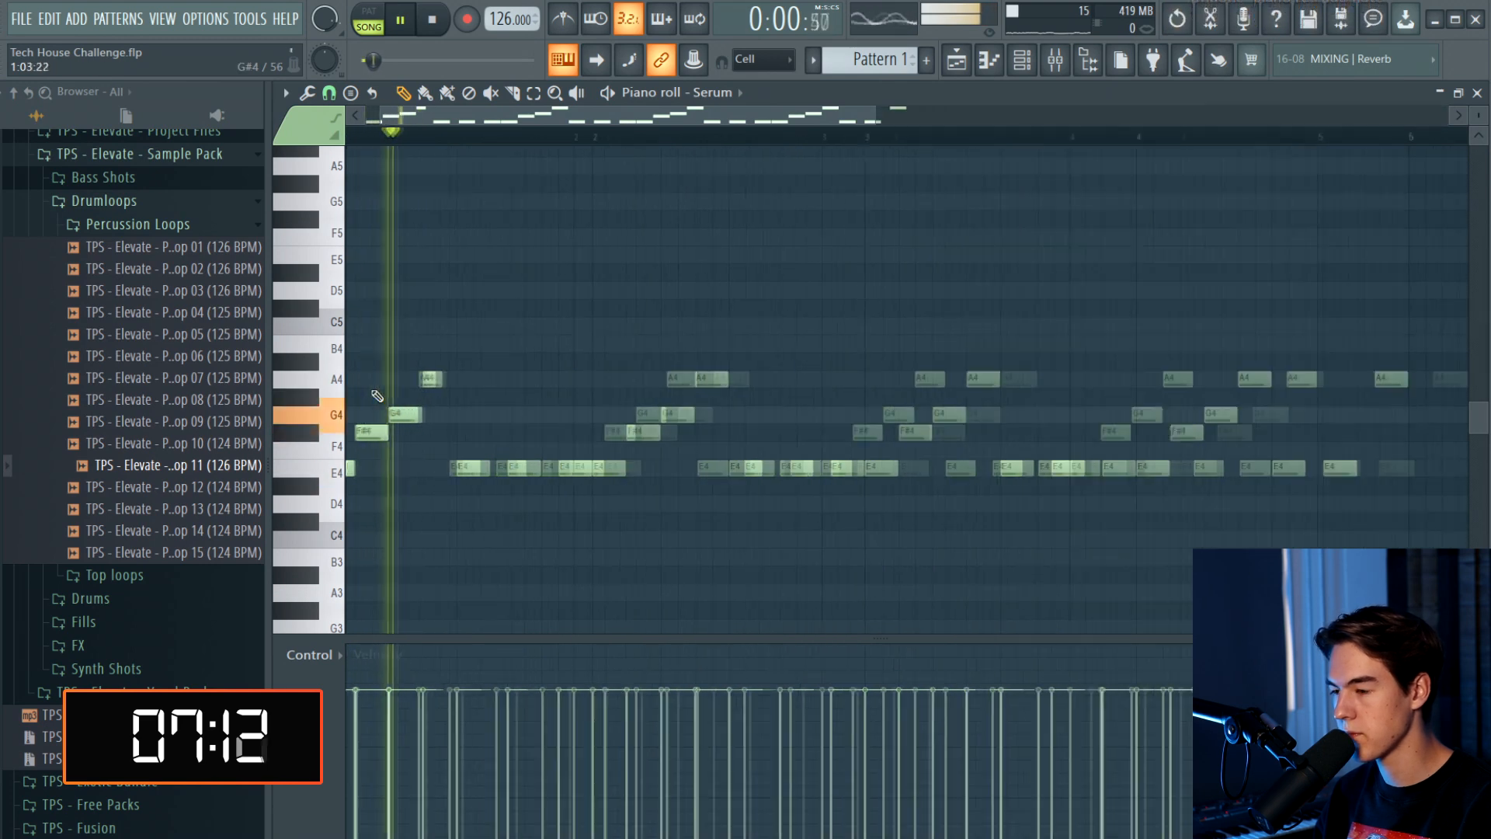
pyautogui.press('space')
pyautogui.hotkey('ctrl', 'z')
pyautogui.press('space')
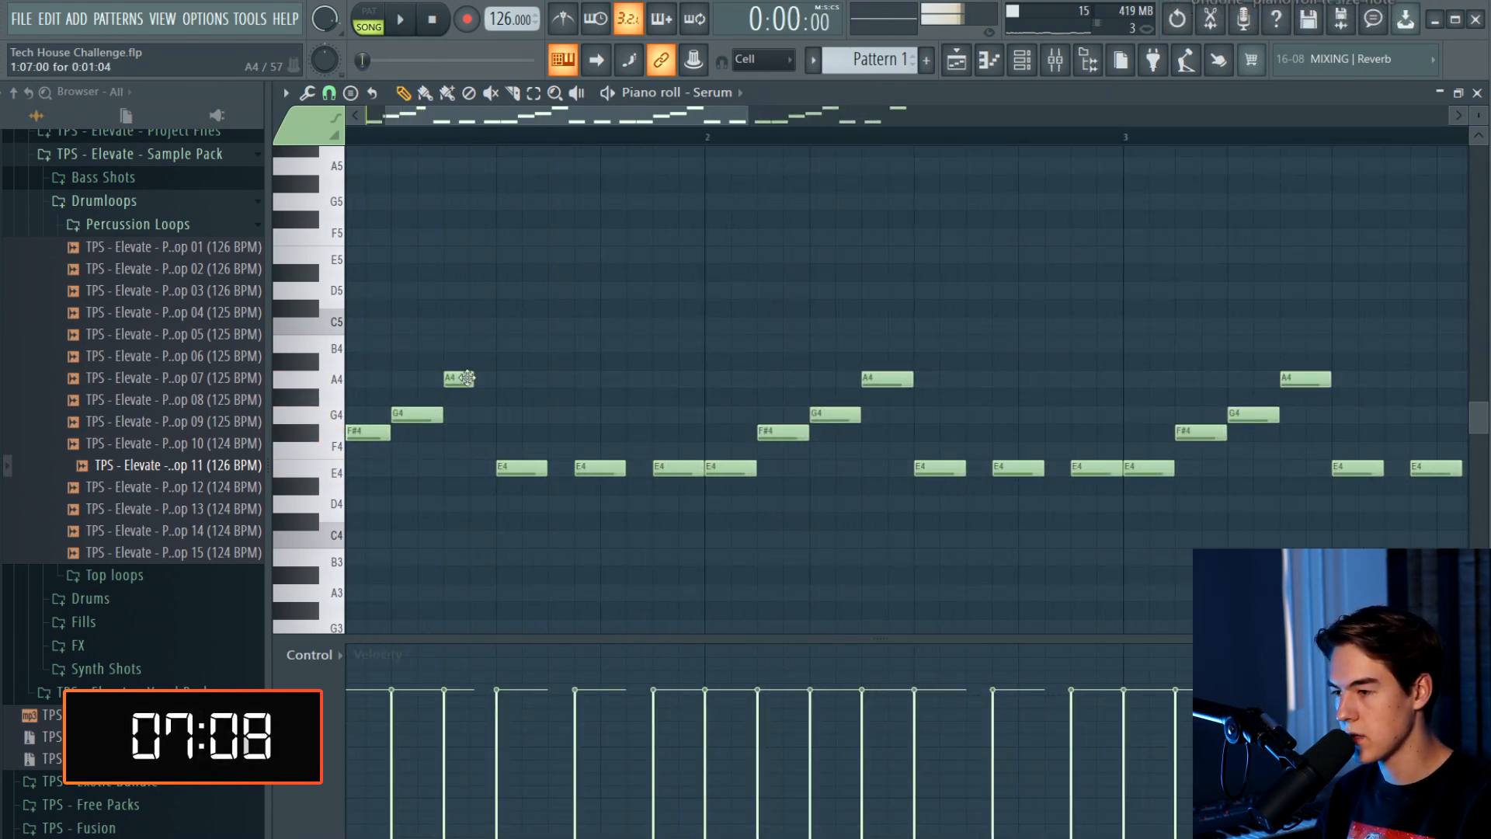
pyautogui.moveTo(631, 116); pyautogui.dragTo(227, 166)
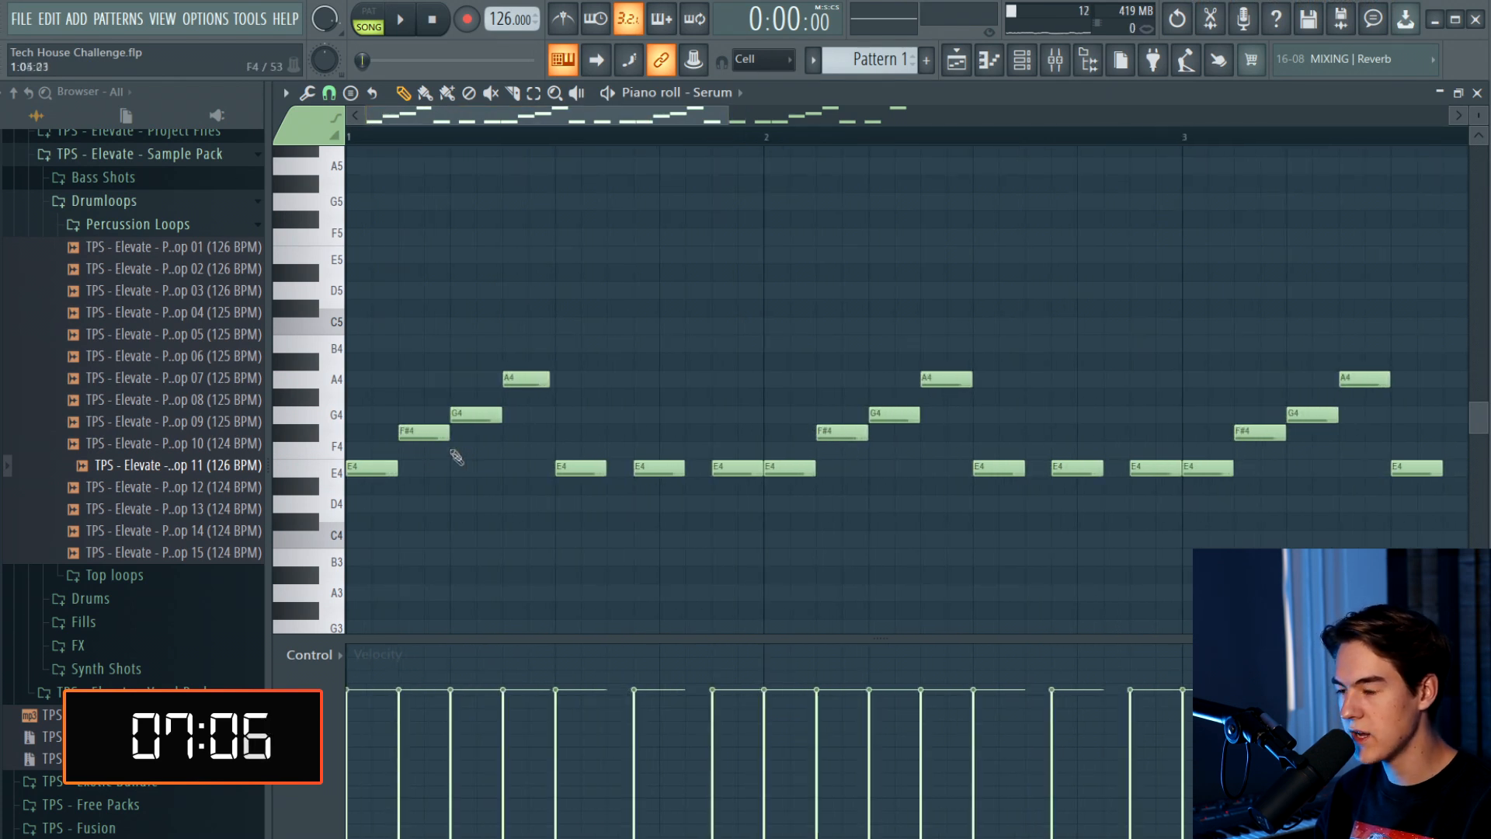
# Try a shorter F#4 note in bar 1 of the bassline and undo the resize
pyautogui.press('space')
pyautogui.moveTo(445, 437); pyautogui.dragTo(424, 436)
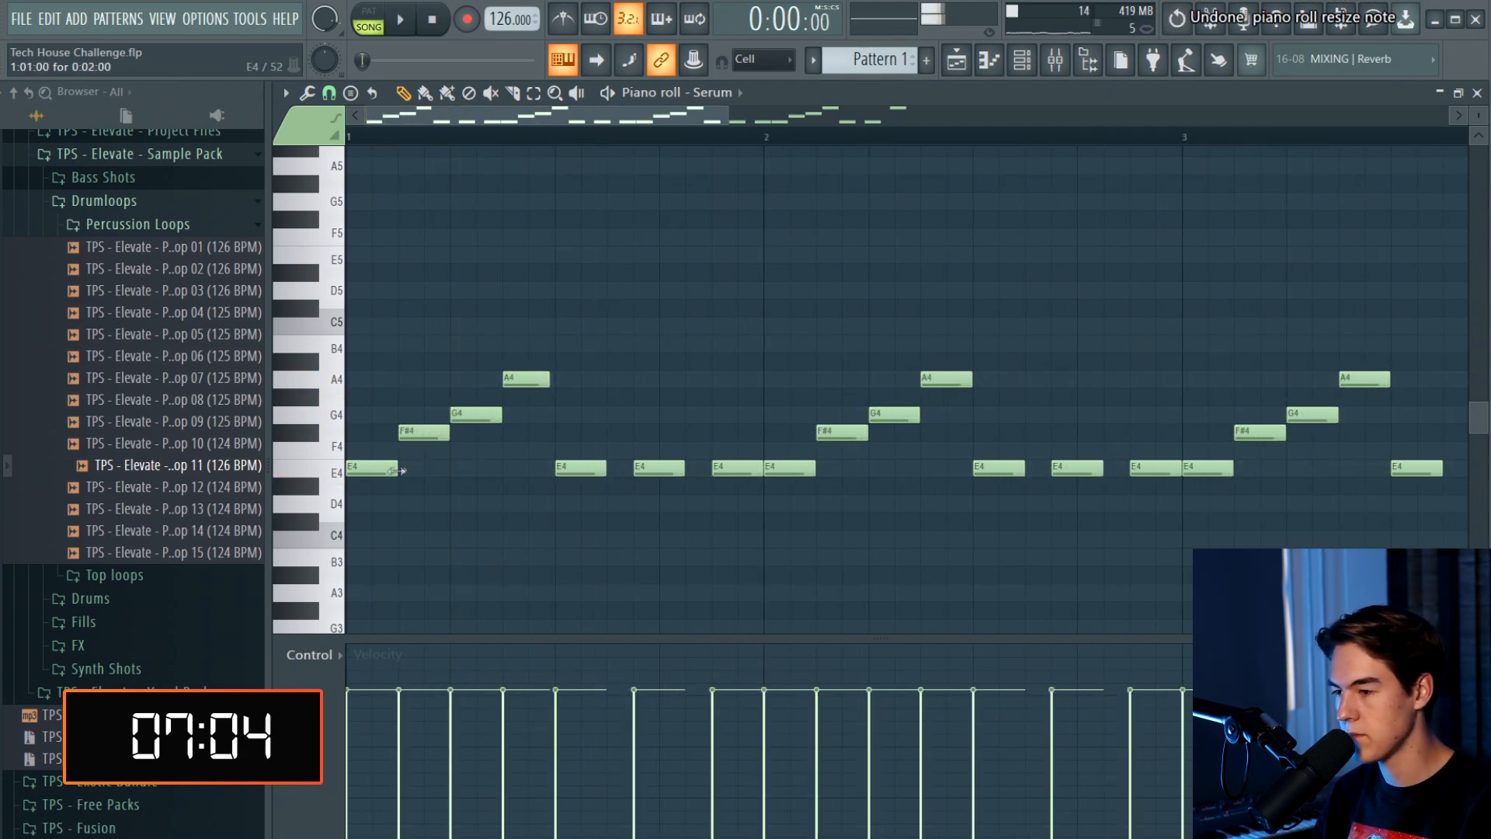
pyautogui.press('space')
pyautogui.press('space')
pyautogui.hotkey('ctrl', 'z')
# Try shortening the first four bassline notes together, undo the resize and return to the playlist
pyautogui.press('space')
pyautogui.press('space')
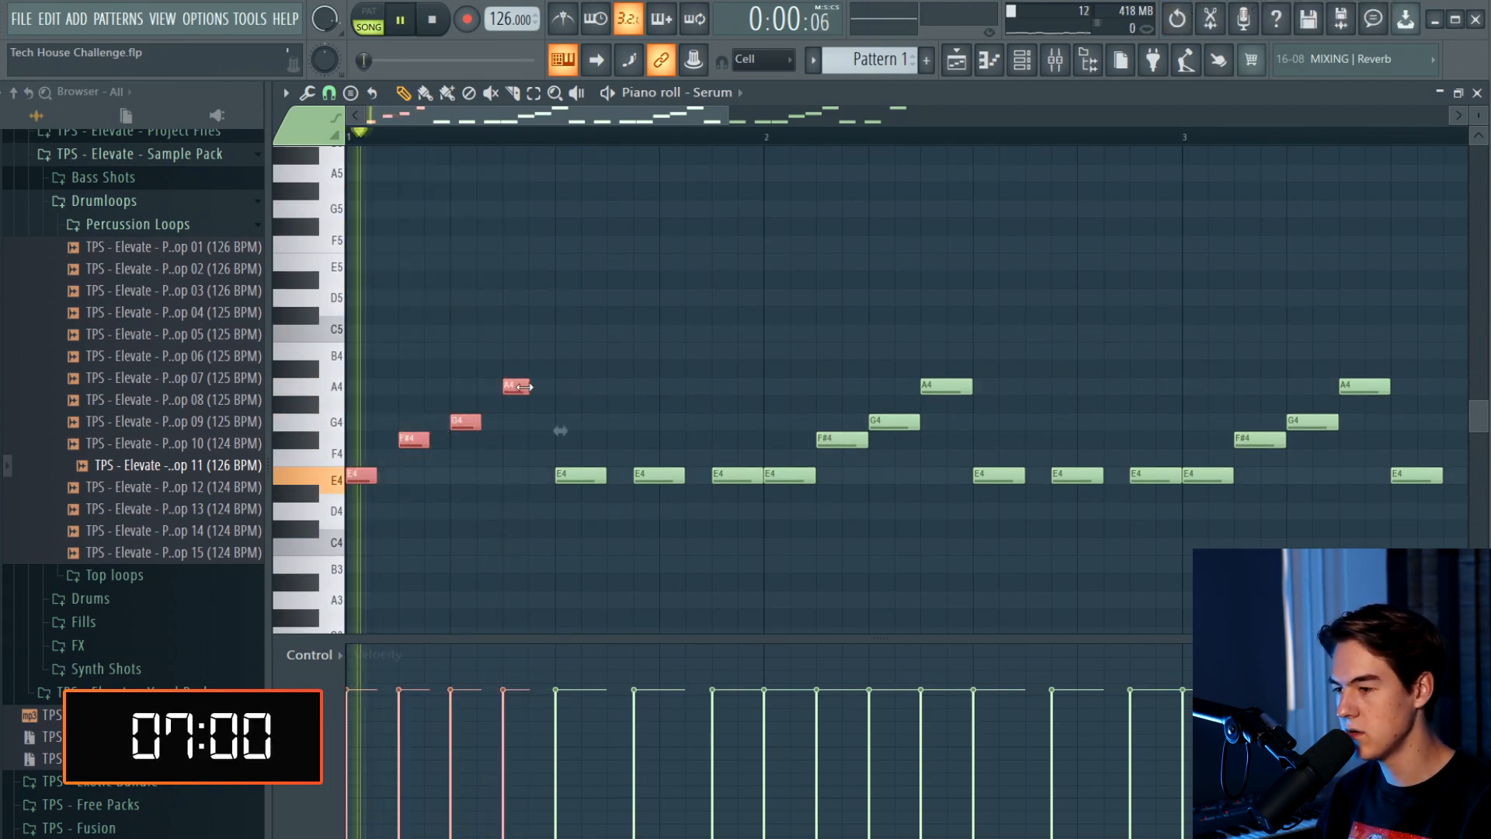
pyautogui.press('space')
pyautogui.hotkey('ctrl', 'z')
pyautogui.press('space')
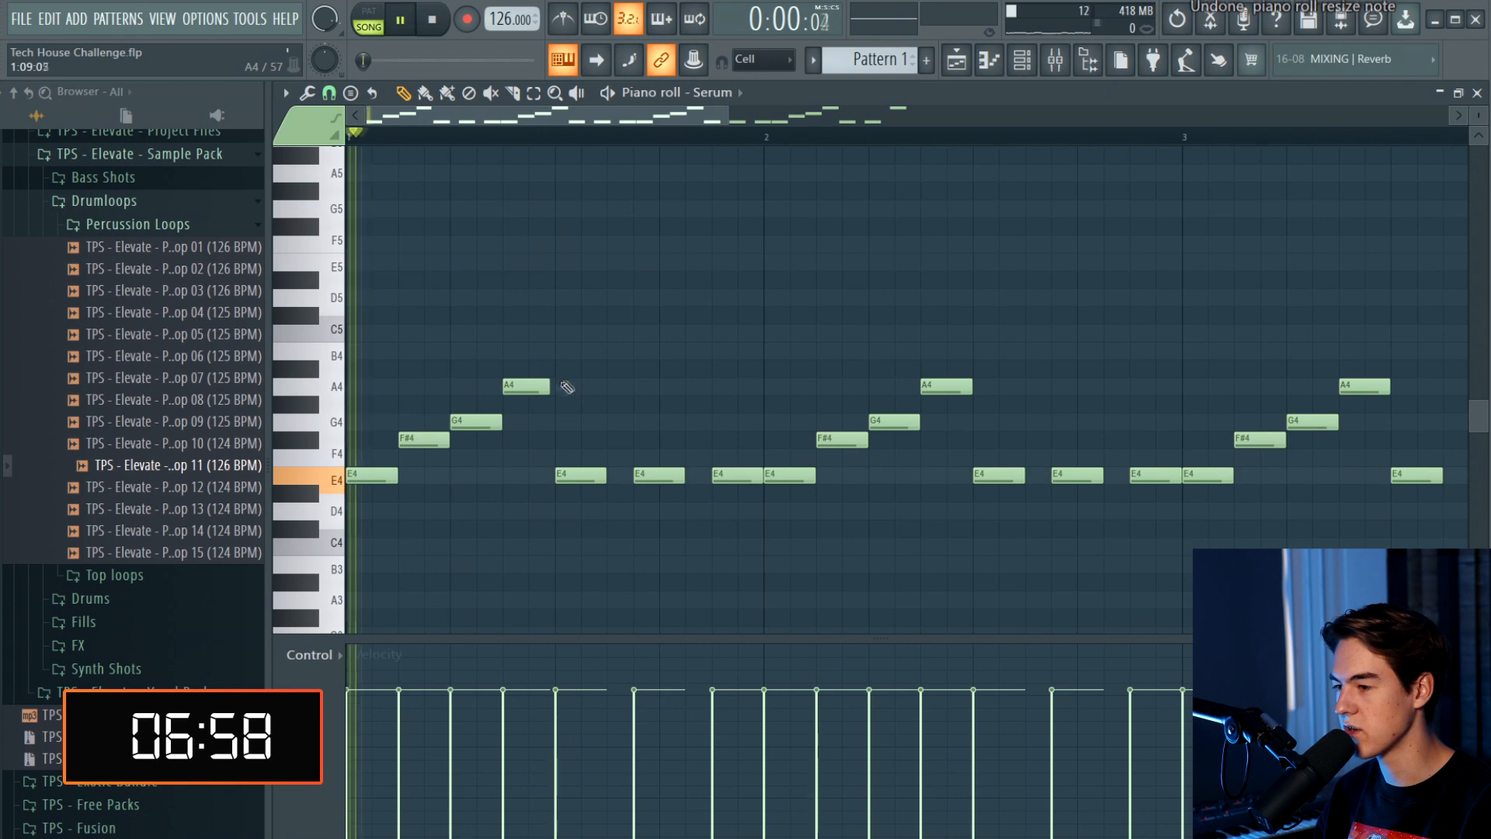
pyautogui.press('space')
pyautogui.click(972, 64)
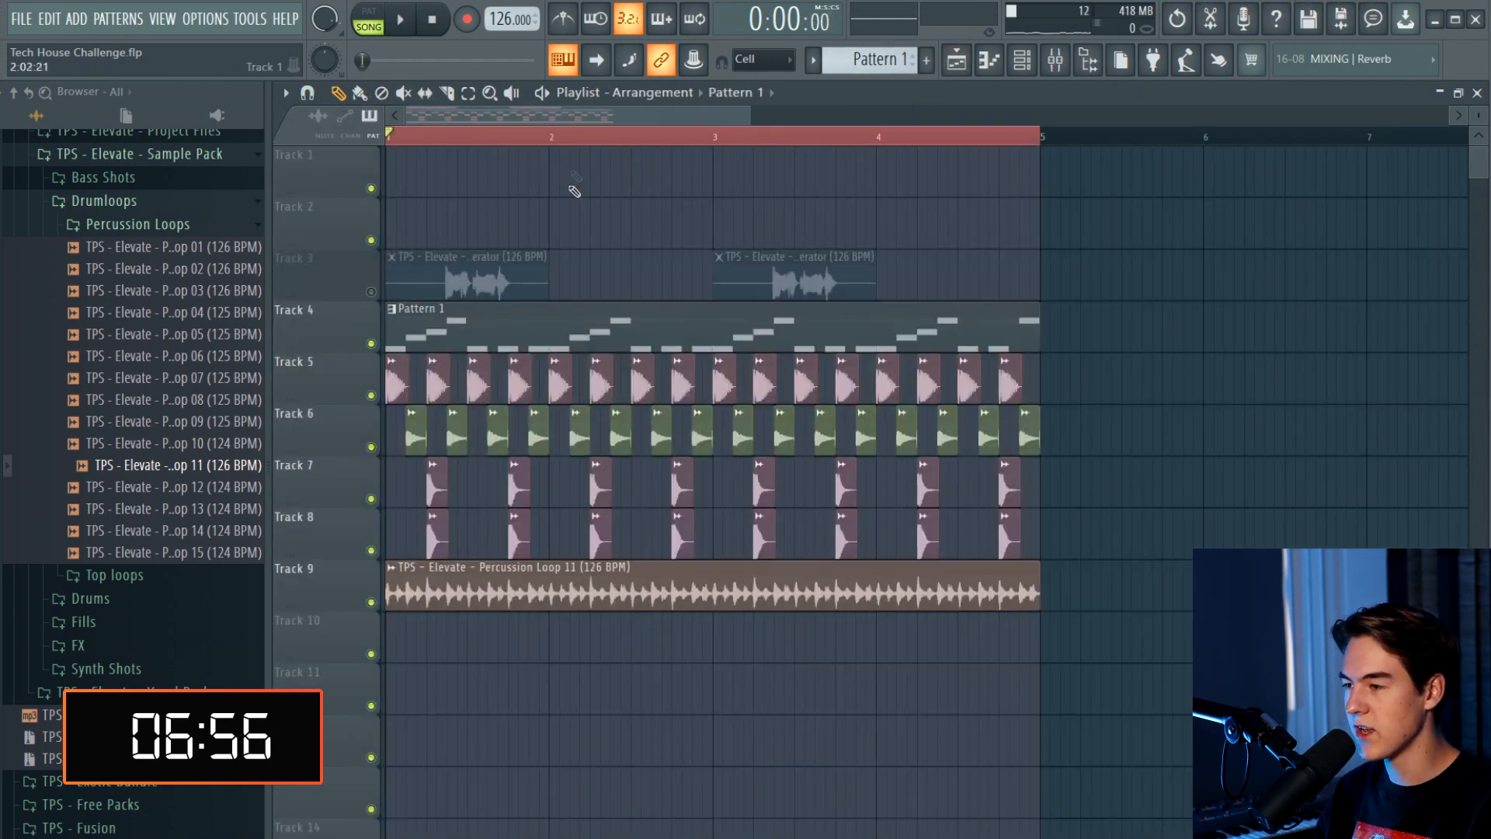
# Audition more percussion loops, place Percussion Loop 14 at bar 1 on Track 10 and play the loop
pyautogui.scroll(-2, 93, 489)
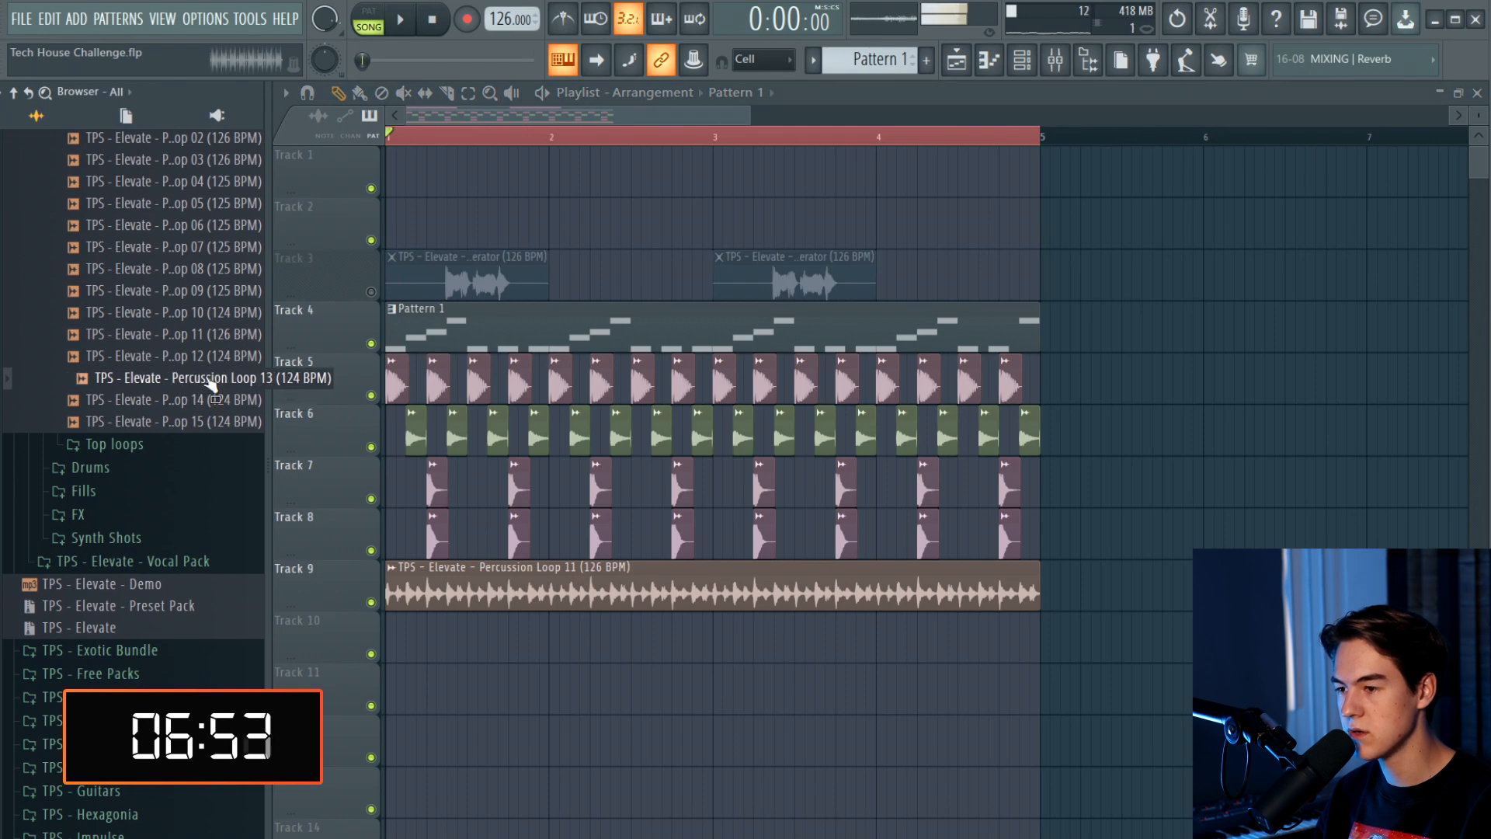
pyautogui.moveTo(218, 400); pyautogui.dragTo(477, 633)
pyautogui.press('space')
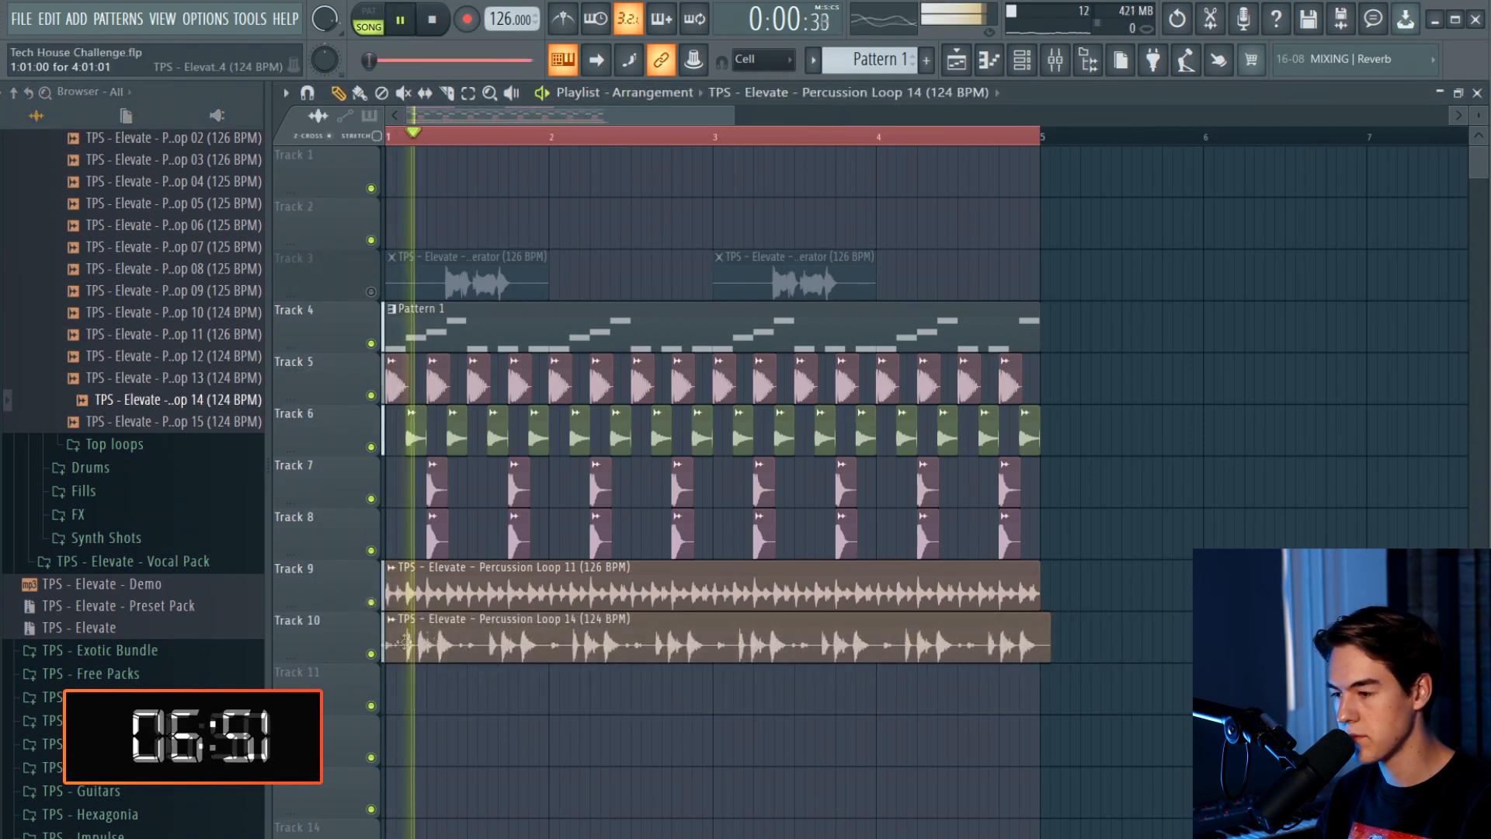
# Set Percussion Loop 14's time stretching to Stretch mode and fit the clip to four bars
pyautogui.doubleClick(477, 629)
pyautogui.click(967, 456)
pyautogui.click(972, 502)
pyautogui.moveTo(765, 352); pyautogui.dragTo(1273, 239)
pyautogui.press('space')
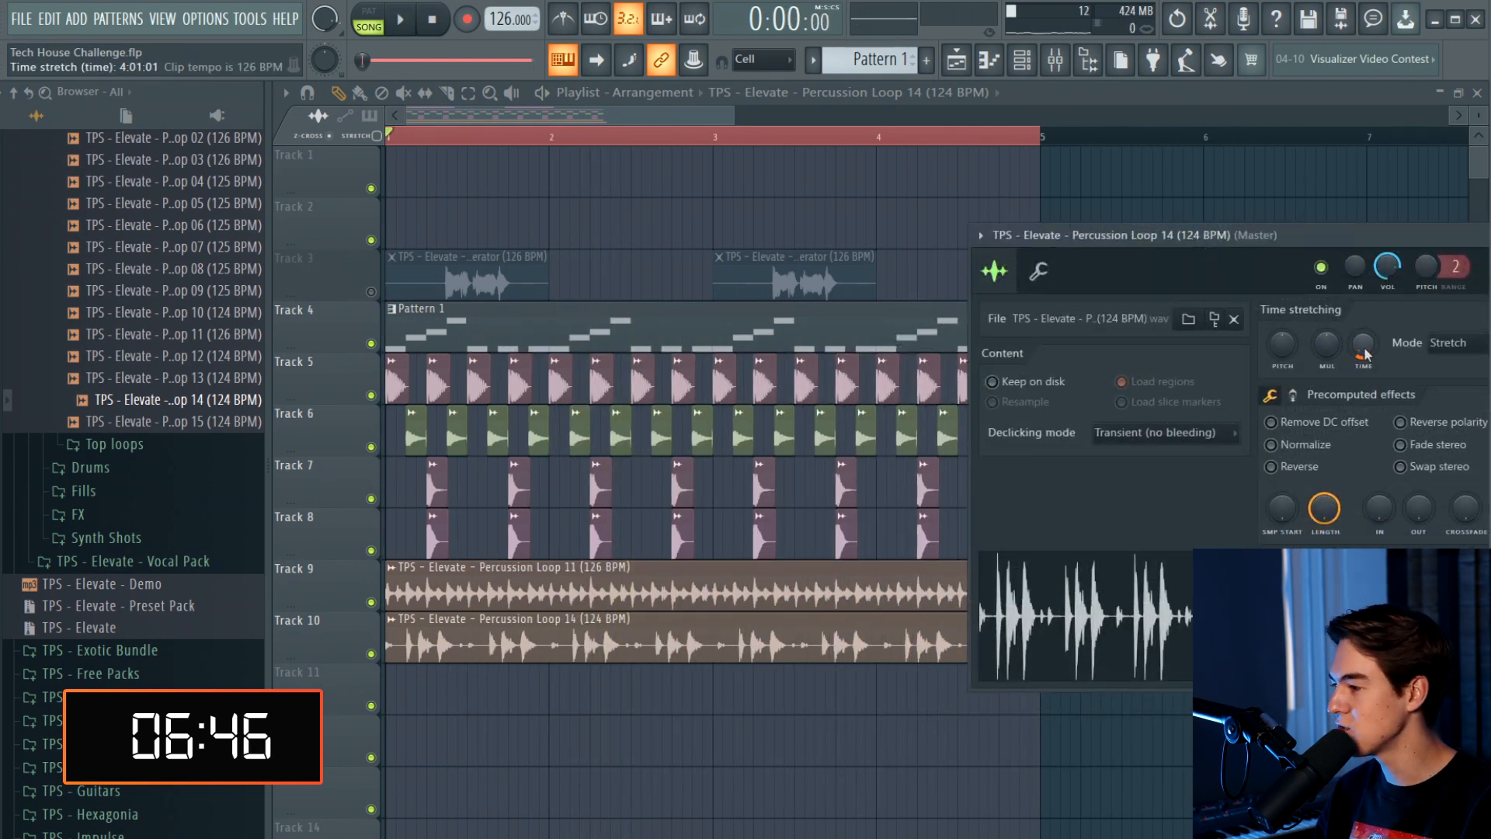
pyautogui.moveTo(1178, 241); pyautogui.dragTo(991, 238)
# Lower Percussion Loop 14's channel volume while listening to the mix
pyautogui.scroll(-5, 1200, 264)
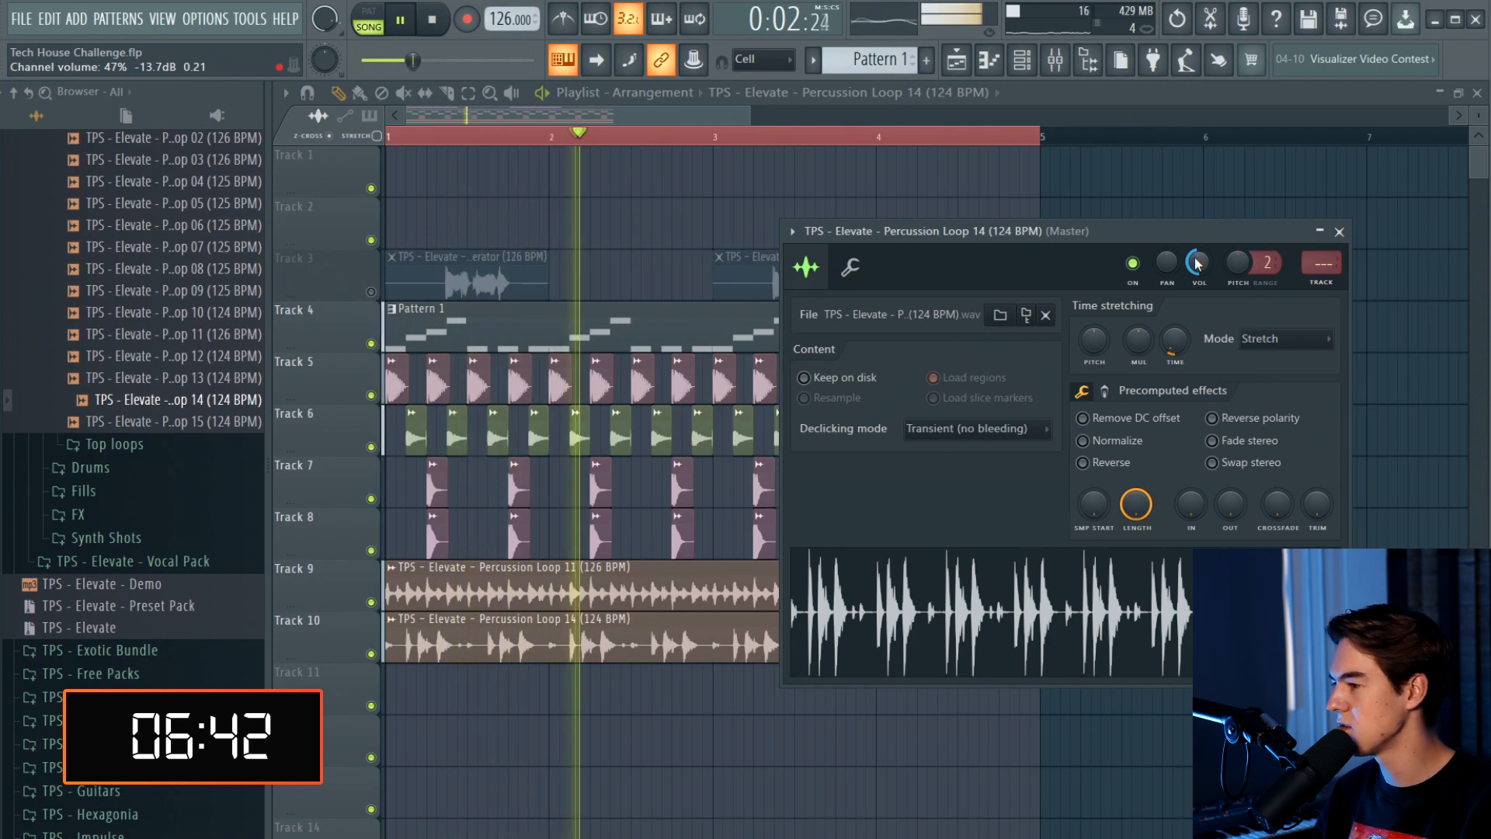
pyautogui.scroll(-5, 1200, 266)
pyautogui.scroll(-1, 1200, 271)
pyautogui.press('Escape')
pyautogui.press('space')
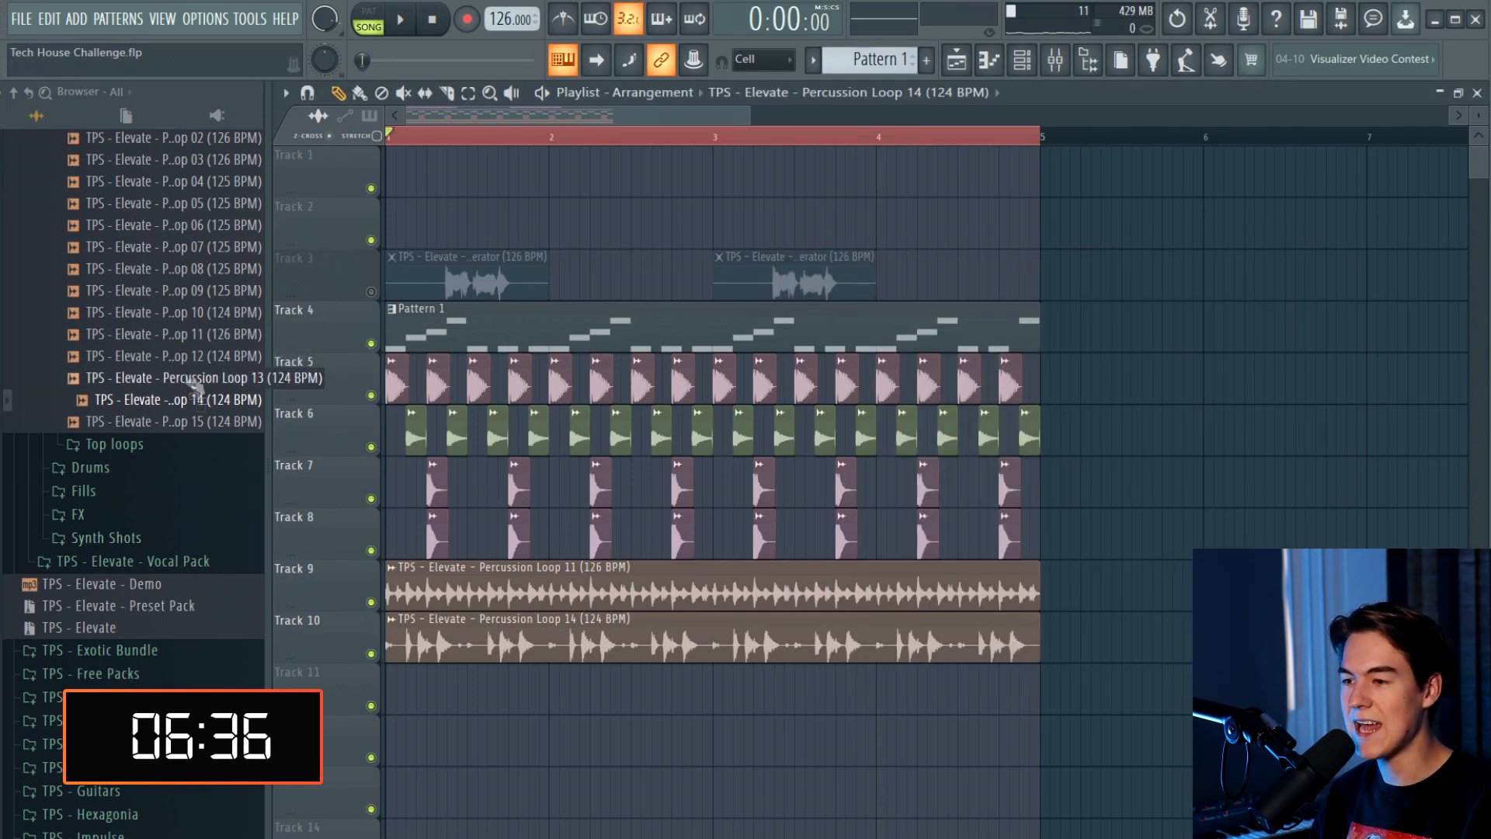
# Open the Misc folder in the Elevate sample pack's FX collection
pyautogui.scroll(5, 194, 388)
pyautogui.click(136, 357)
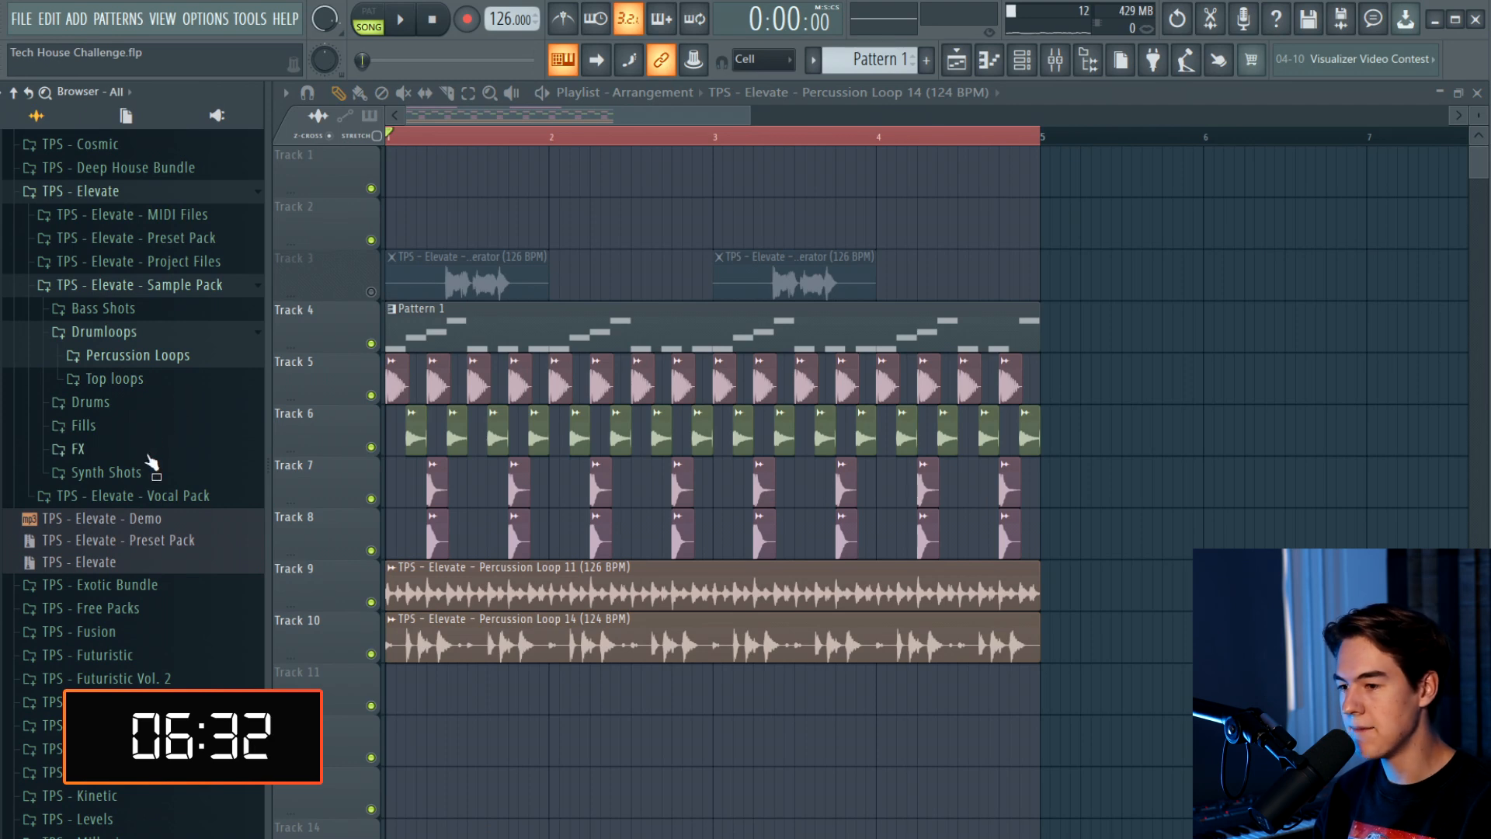
pyautogui.click(149, 457)
pyautogui.scroll(-4, 123, 417)
pyautogui.click(155, 257)
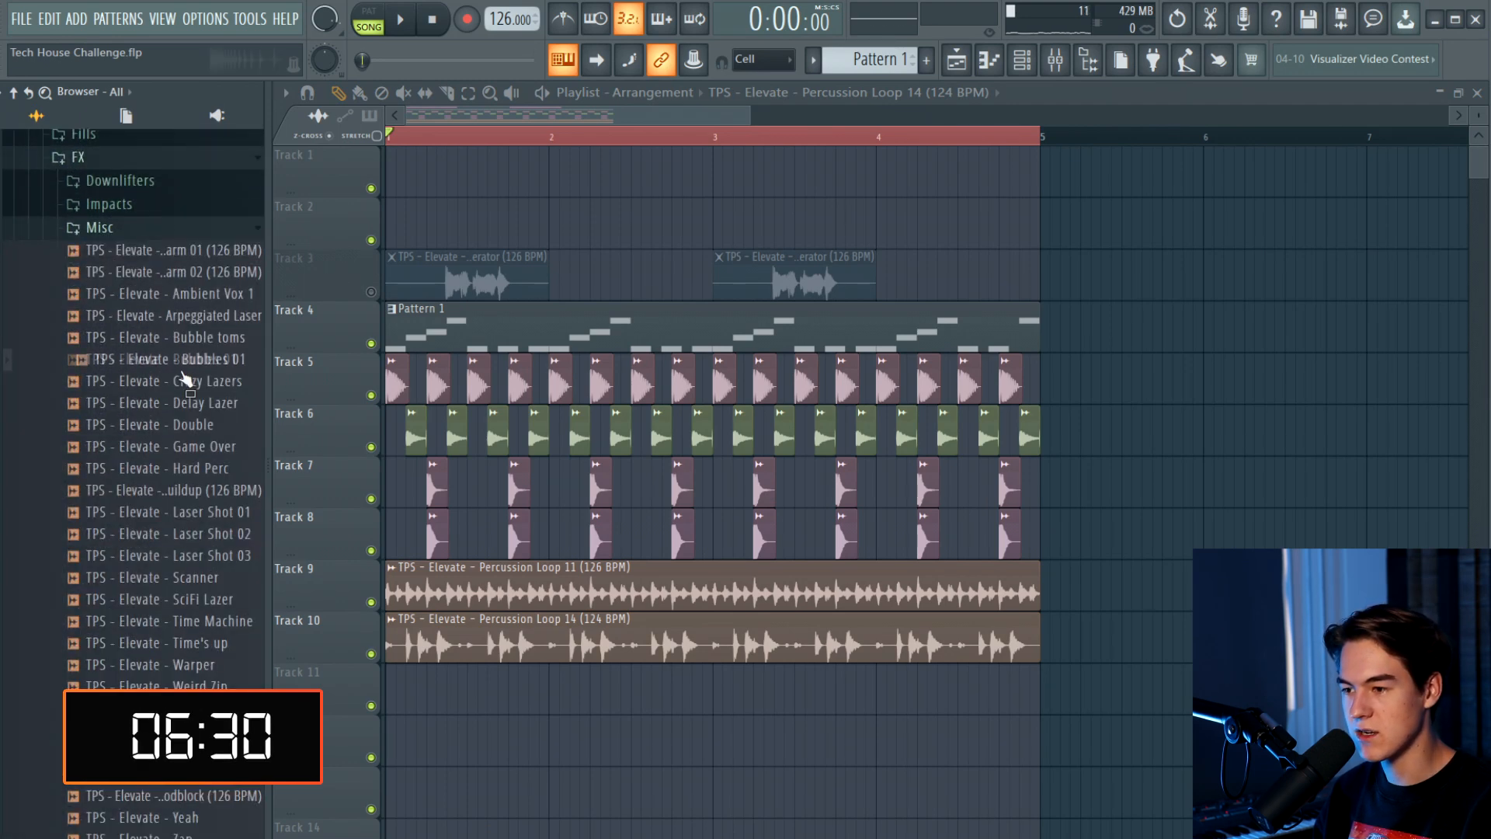
# Audition FX samples in the Misc folder, unmute the vocal on Track 3 and play the loop
pyautogui.scroll(-4, 206, 392)
pyautogui.scroll(4, 205, 392)
pyautogui.press('space')
pyautogui.press('space')
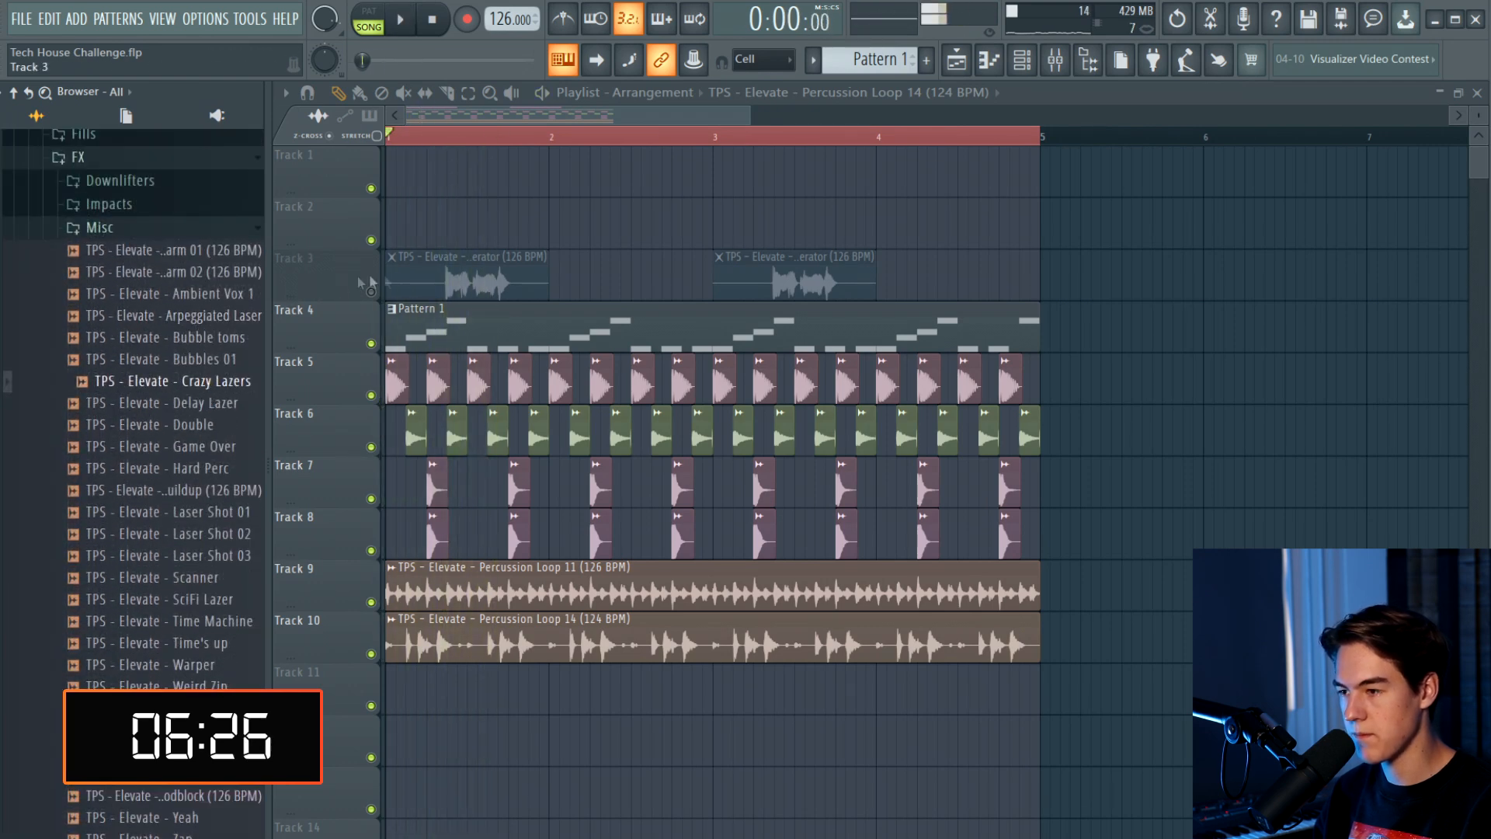
pyautogui.click(371, 292)
pyautogui.press('space')
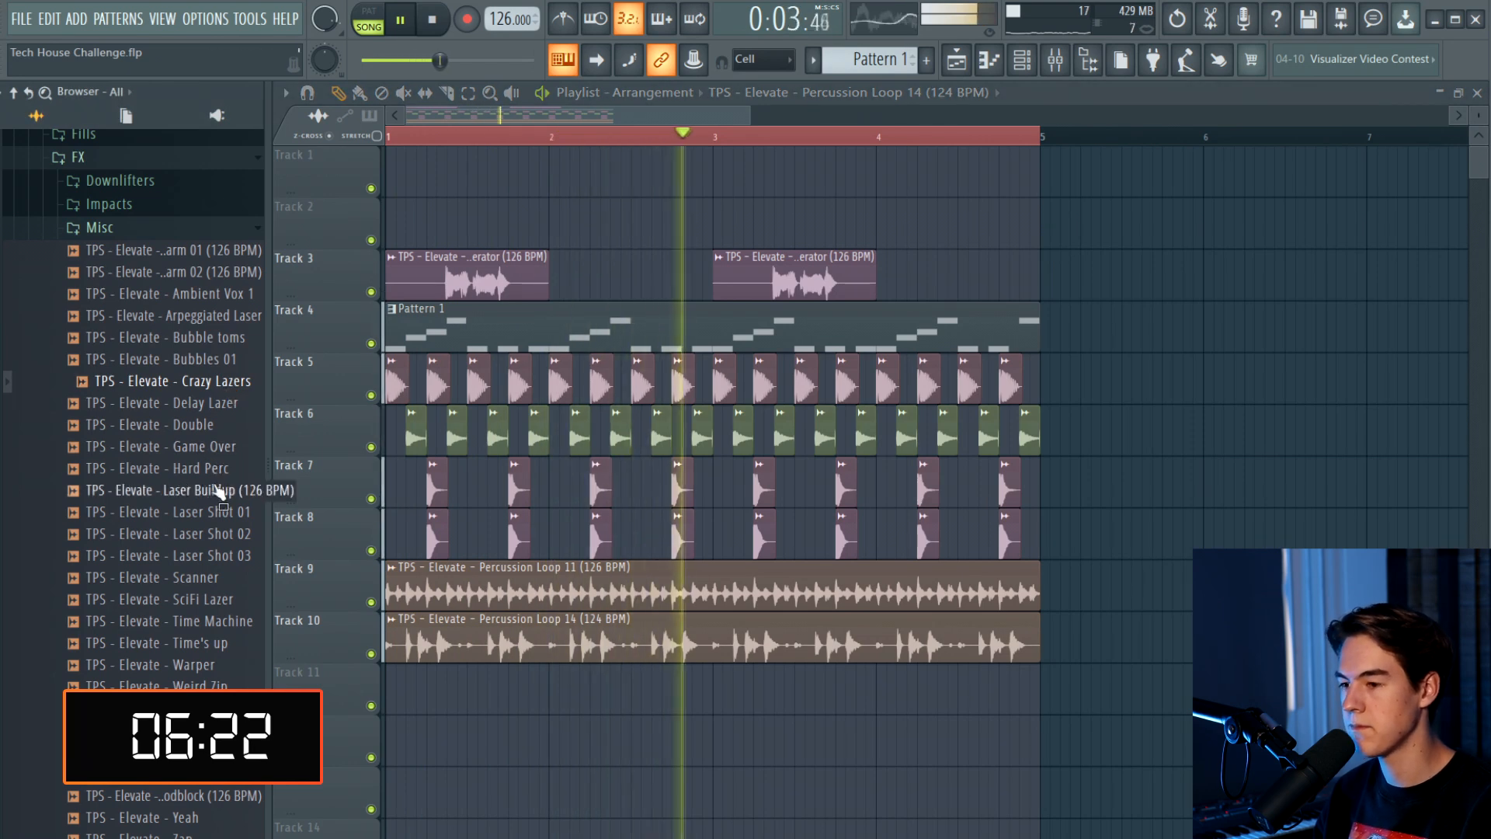
pyautogui.press('space')
# Place the Crazy Lazers sample at bar 2 on Track 11 and listen to it with the loop
pyautogui.moveTo(220, 382); pyautogui.dragTo(576, 704)
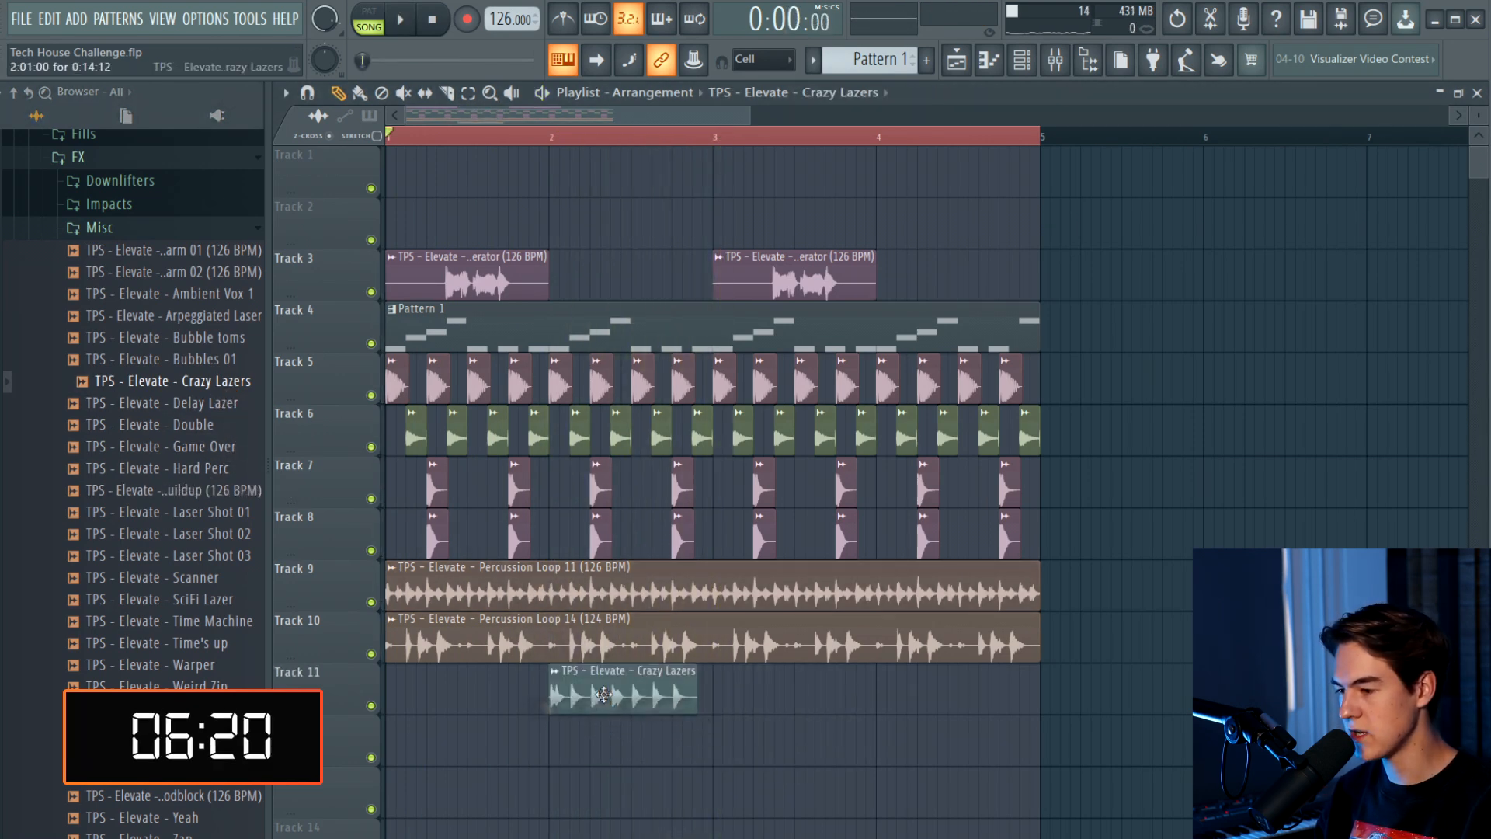
pyautogui.doubleClick(584, 701)
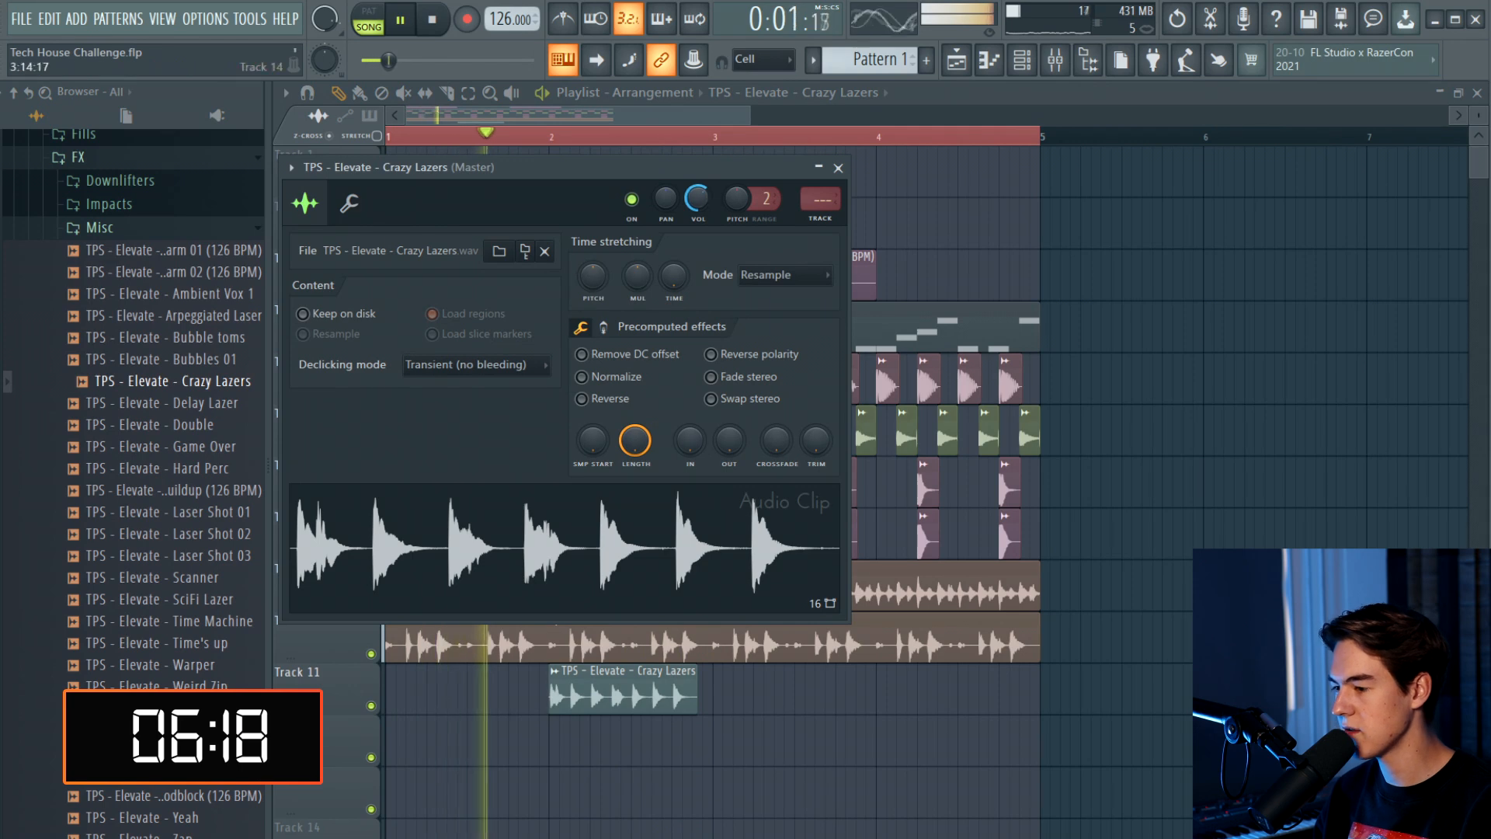
pyautogui.press('Escape')
pyautogui.click(886, 695)
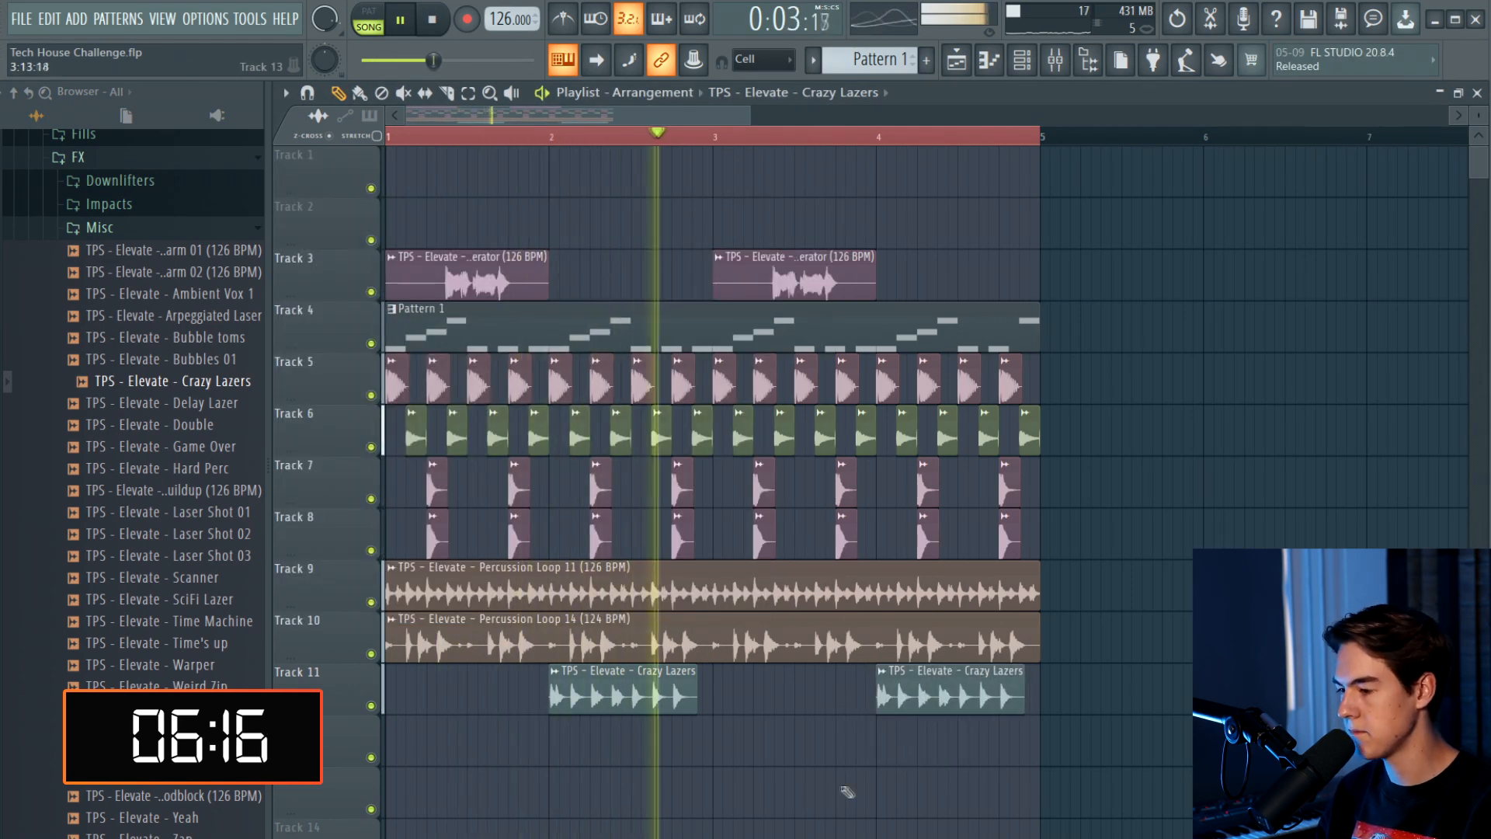
pyautogui.rightClick(948, 695)
pyautogui.scroll(-3, 699, 544)
pyautogui.press('space')
# Fine-tune the stretched length of the Crazy Lazers clip on Track 11 so its hits line up with the beat
pyautogui.scroll(3, 626, 374)
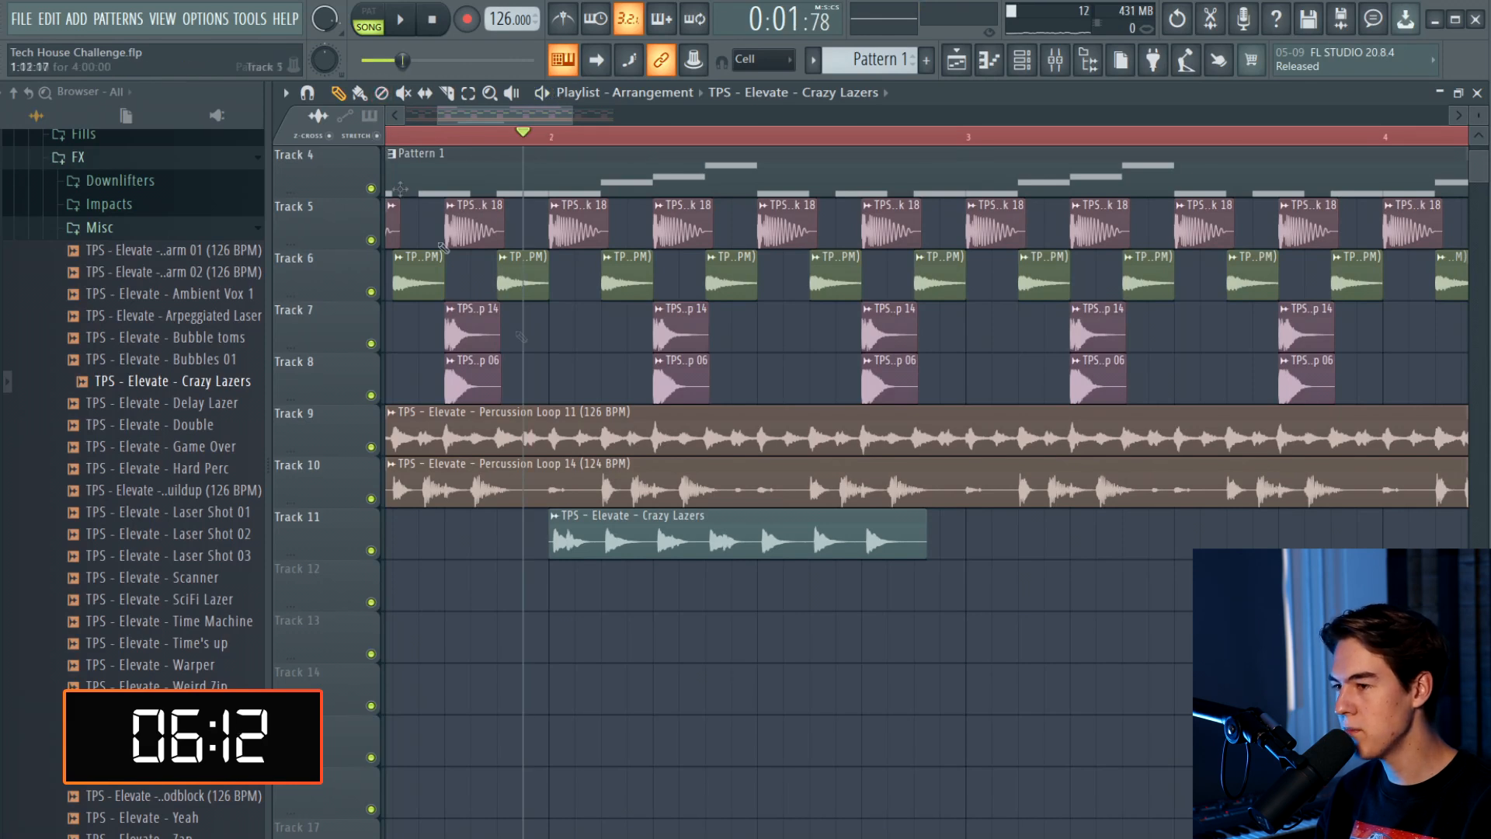
pyautogui.scroll(2, 813, 521)
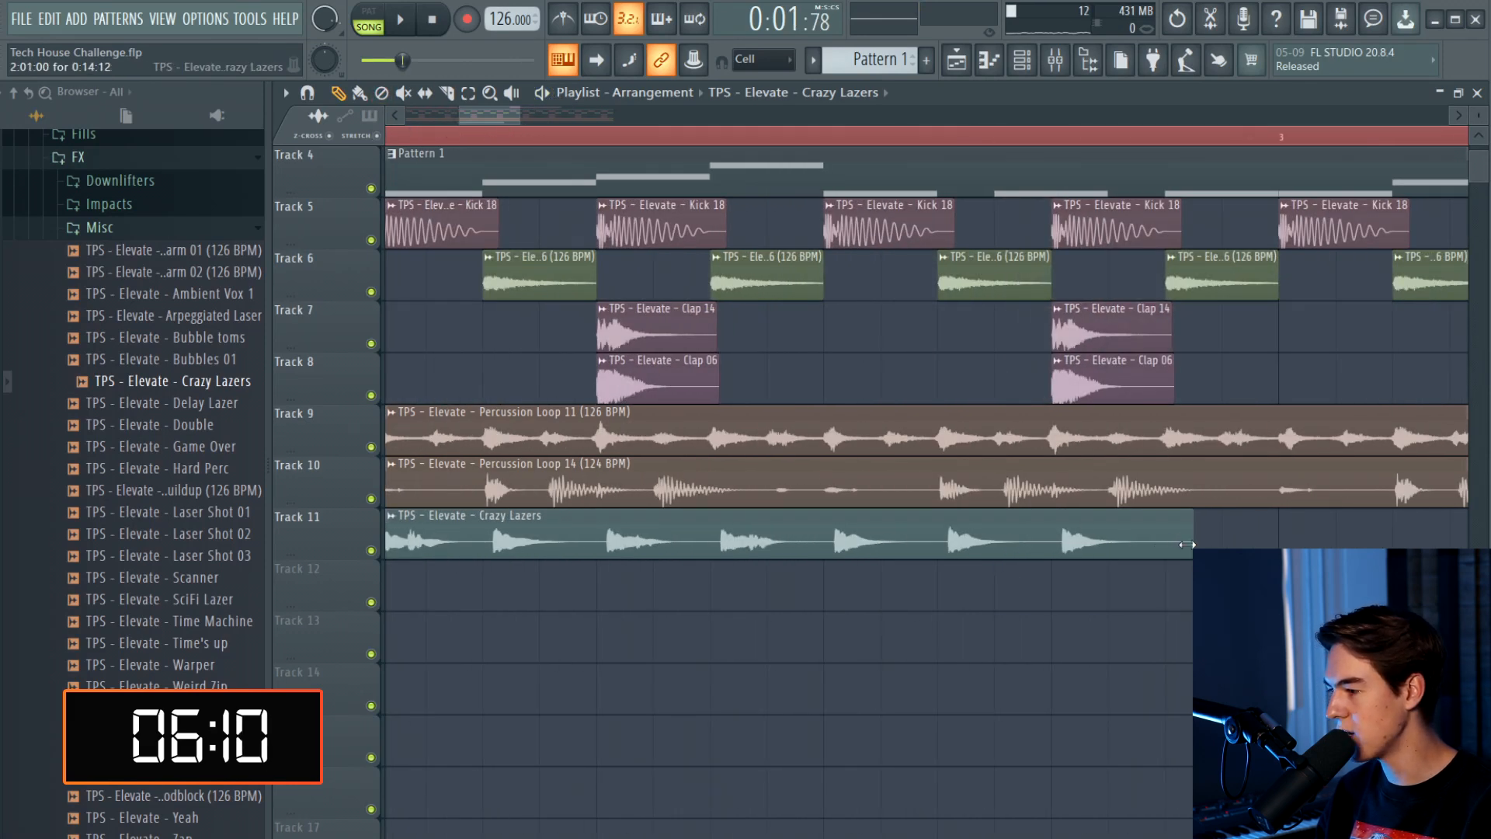
pyautogui.moveTo(1187, 545); pyautogui.dragTo(1178, 546)
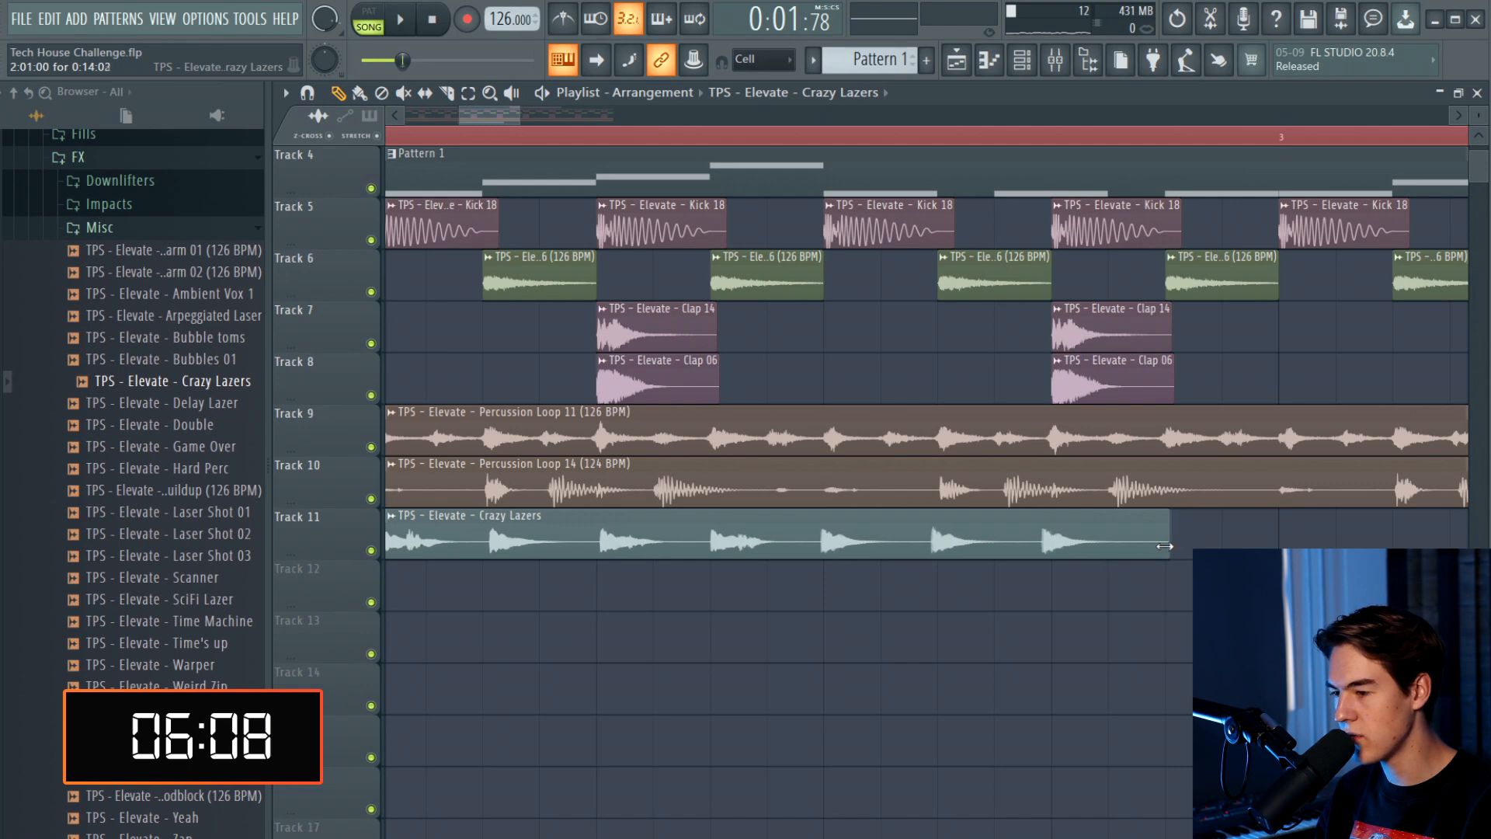
pyautogui.scroll(-3, 1158, 546)
pyautogui.press('space')
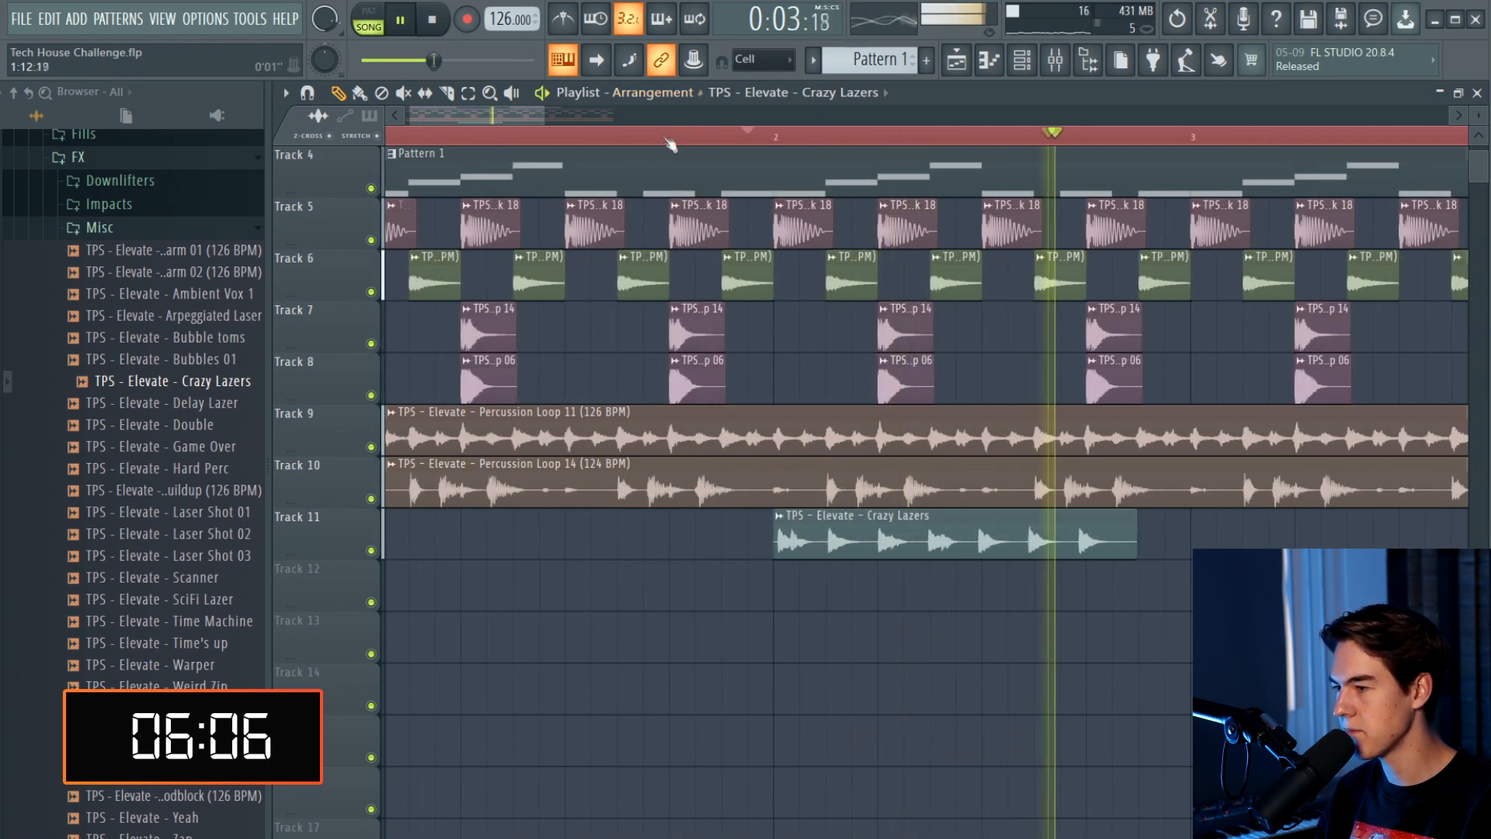
pyautogui.scroll(3, 956, 582)
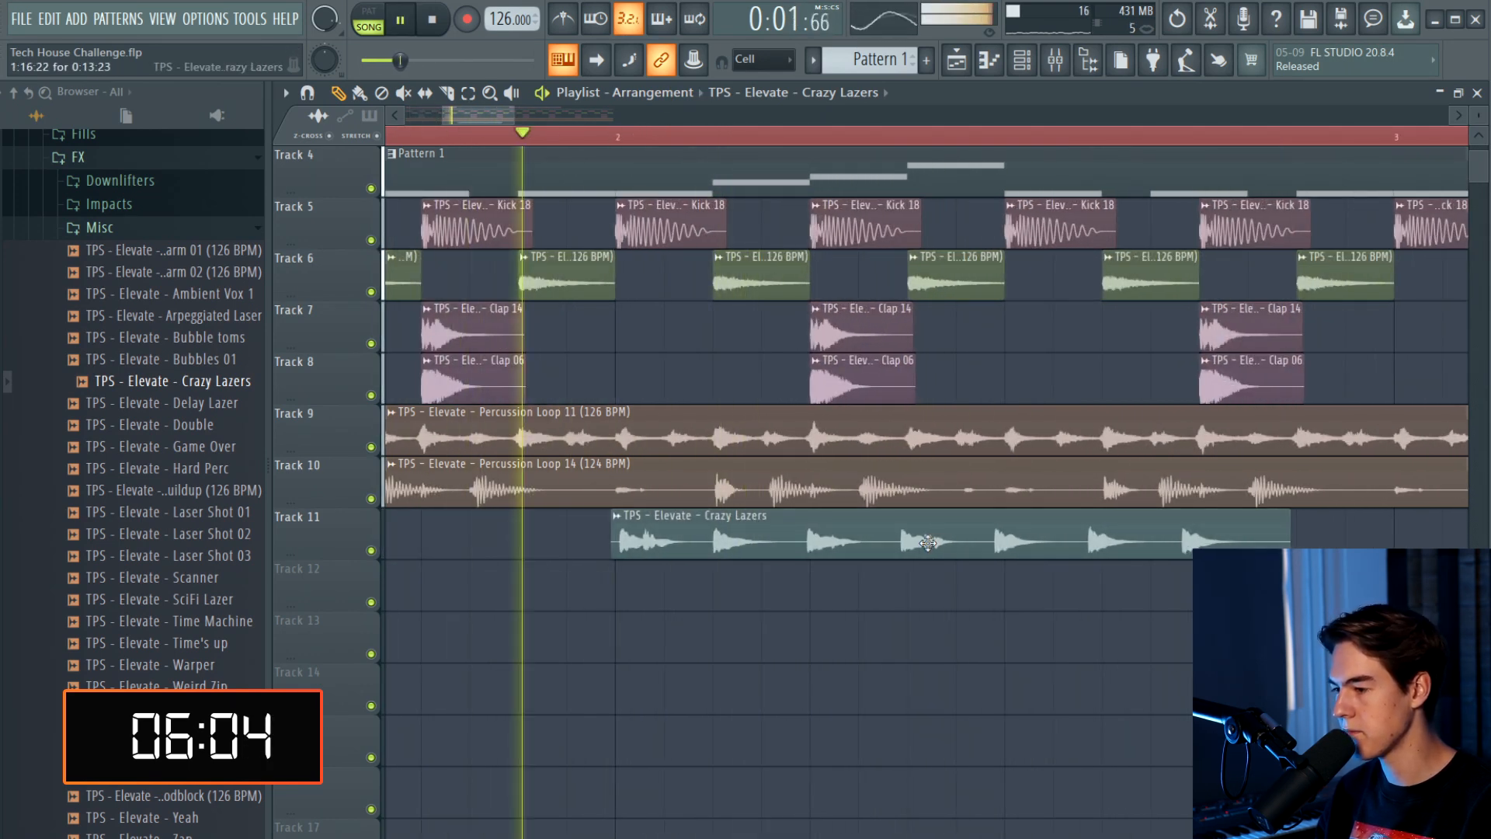
pyautogui.moveTo(1290, 546); pyautogui.dragTo(1295, 546)
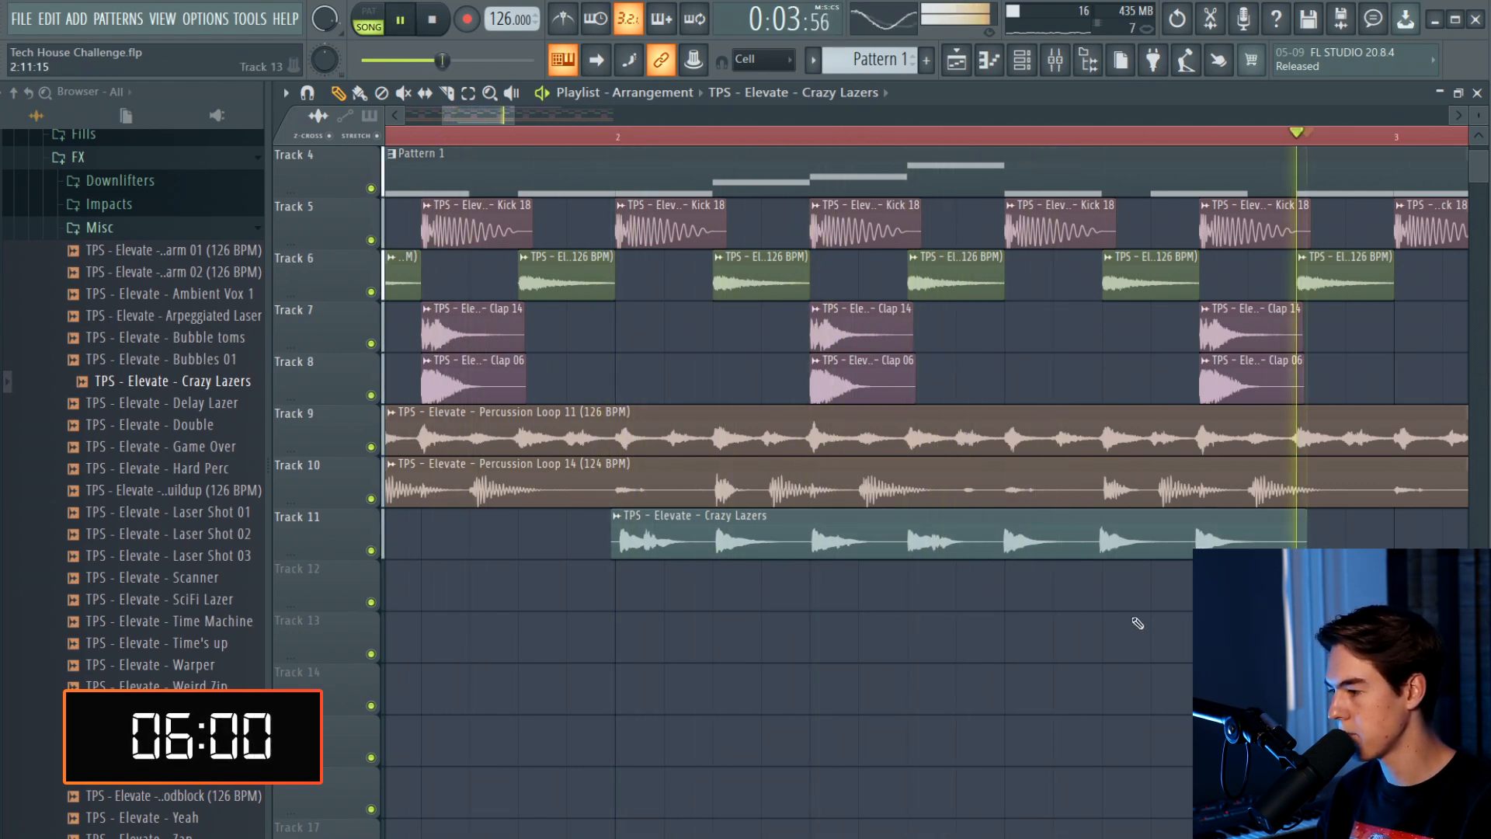
# Open the Crazy Lazers clip's channel settings and listen to the full four-bar loop
pyautogui.doubleClick(1128, 545)
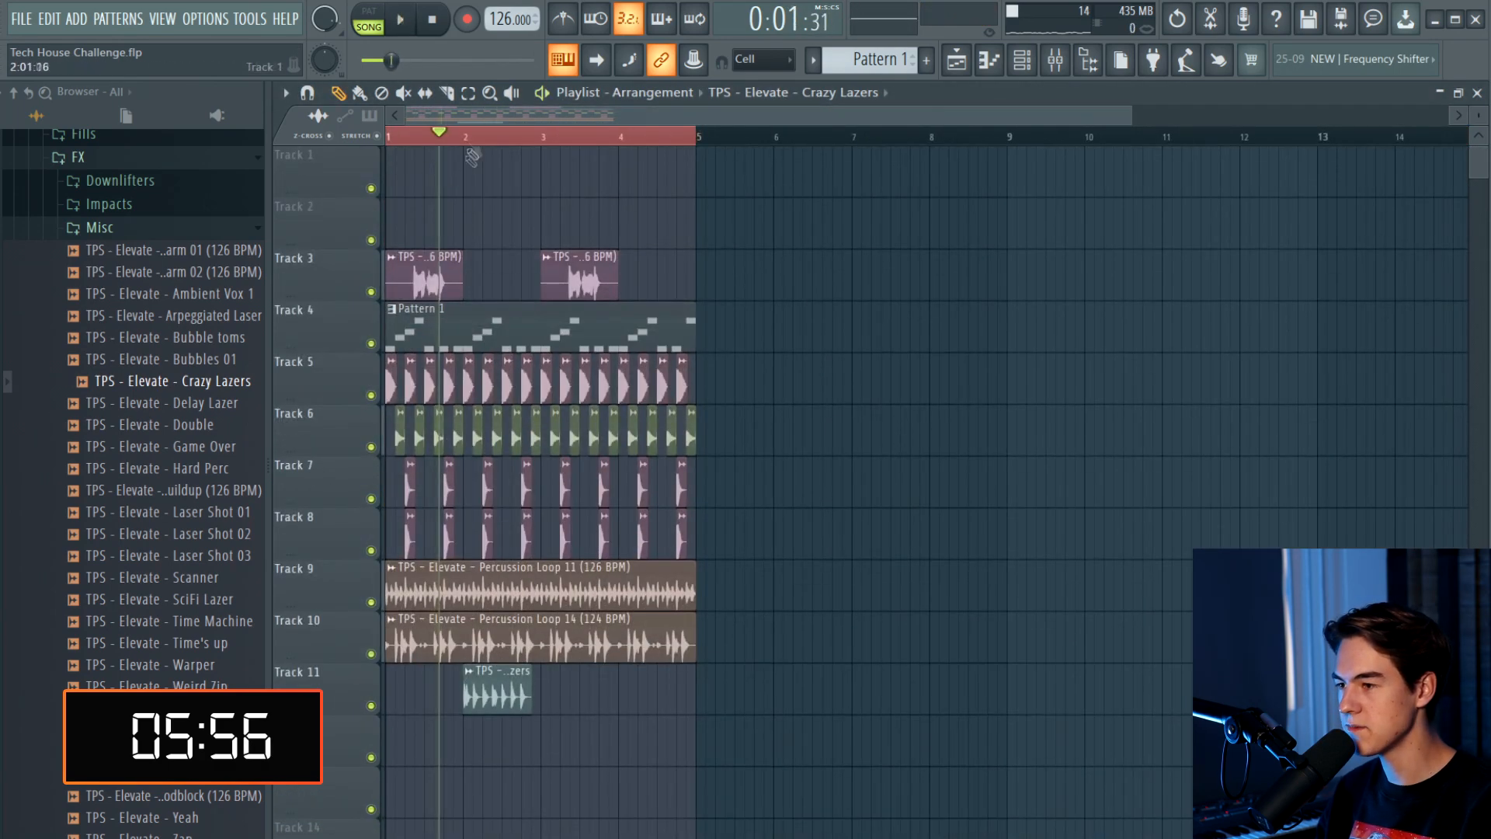
pyautogui.scroll(2, 449, 332)
pyautogui.scroll(-2, 451, 332)
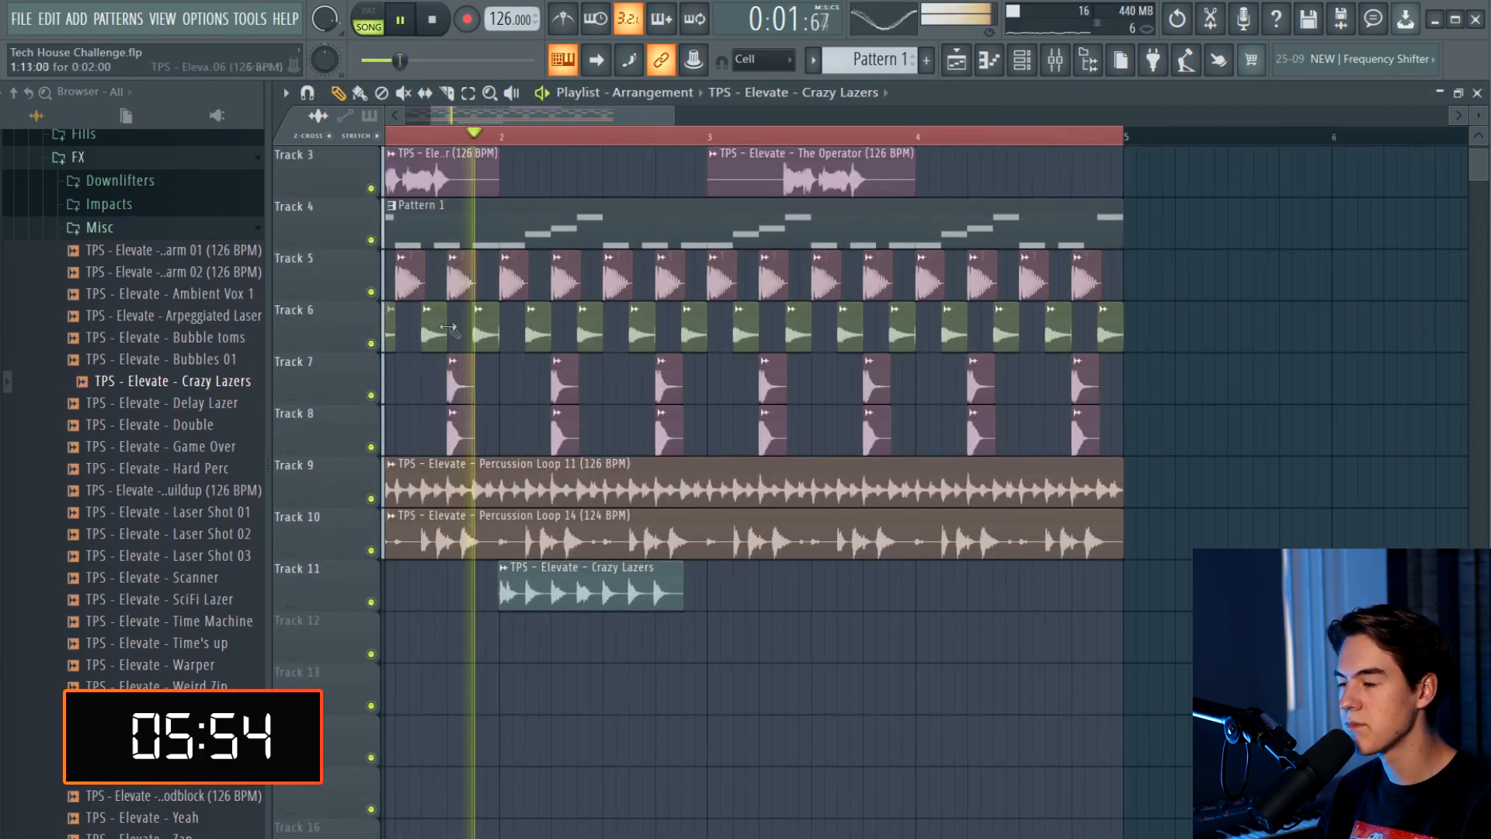
pyautogui.scroll(1, 466, 326)
pyautogui.scroll(-2, 558, 139)
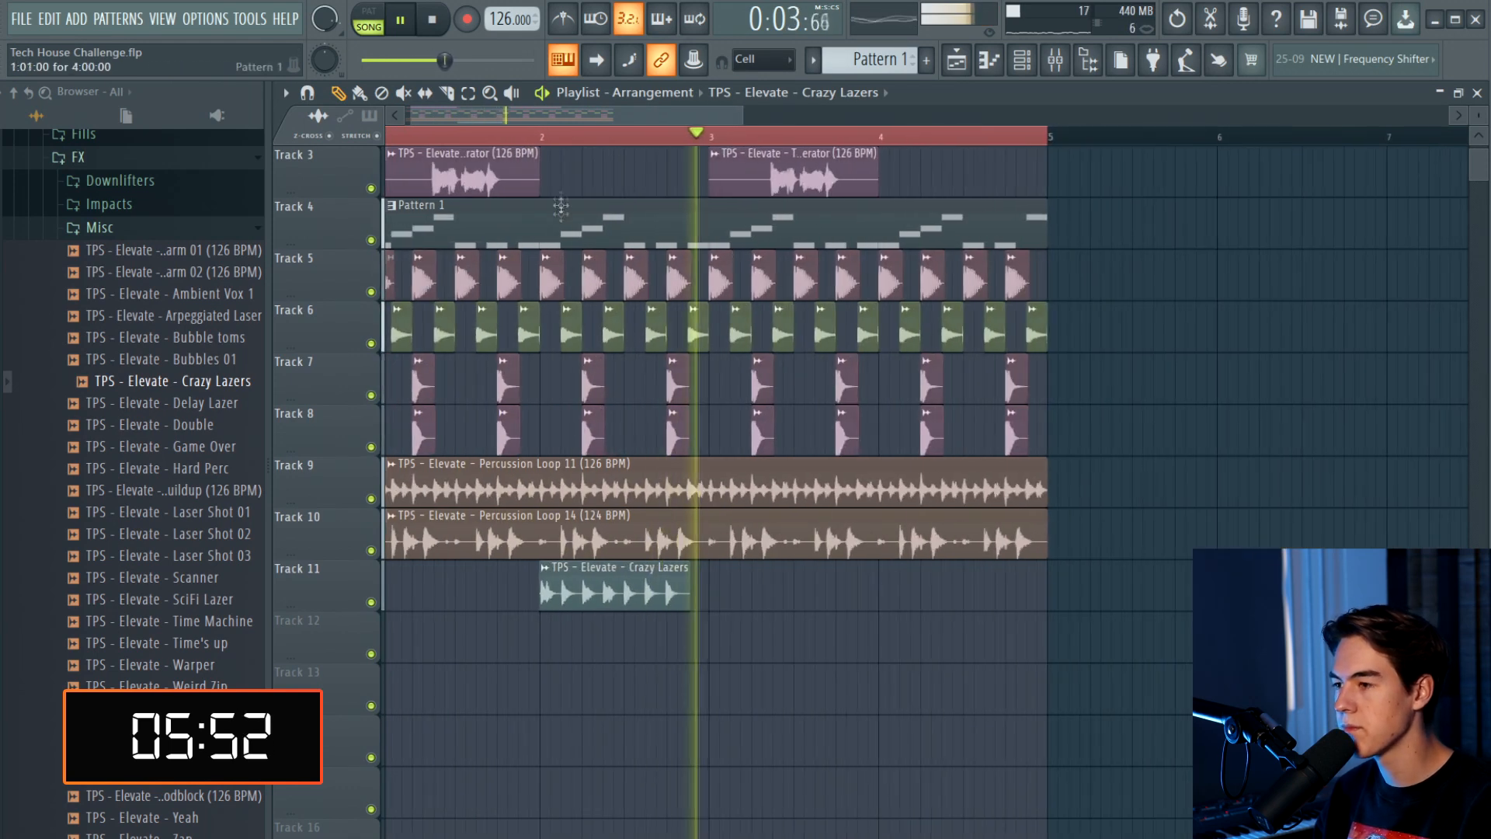
pyautogui.press('space')
pyautogui.press('space')
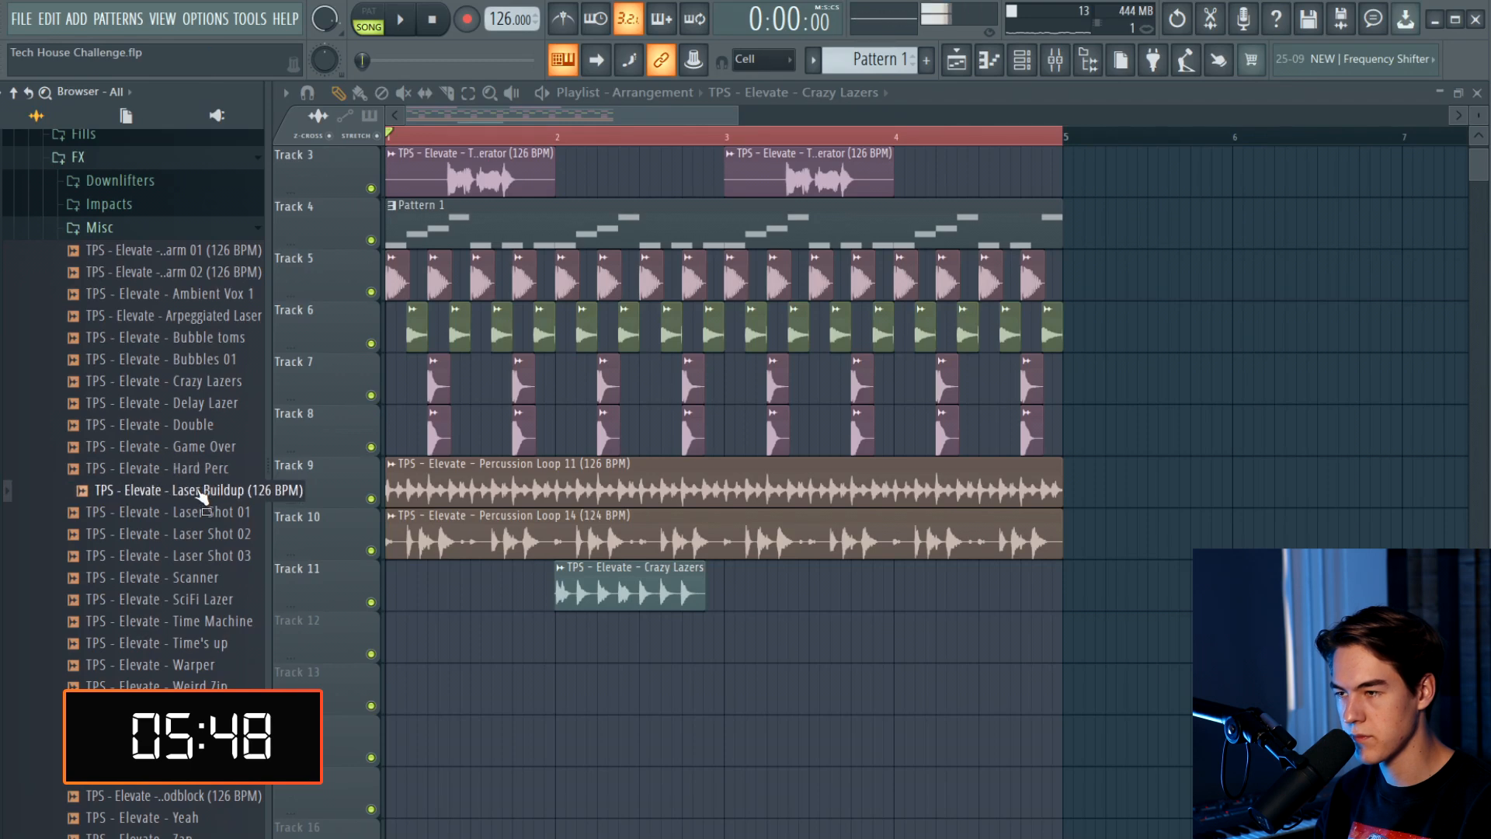
# Audition more Misc samples, place White Noise 02 near the end of bar 1 on Track 12 and delete the duplicate clip
pyautogui.scroll(-2, 200, 501)
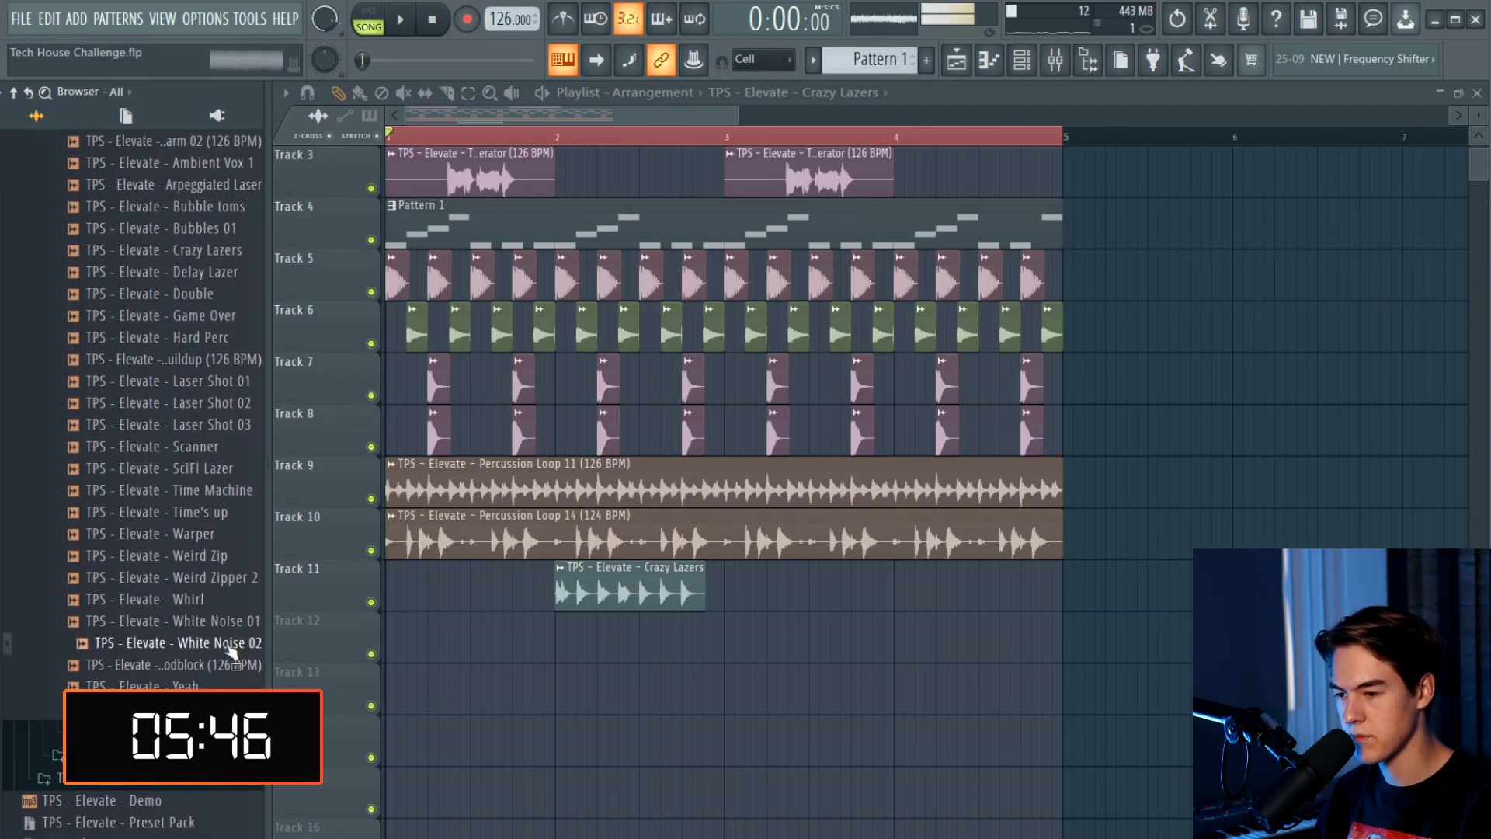
pyautogui.moveTo(233, 647); pyautogui.dragTo(584, 607)
pyautogui.press('space')
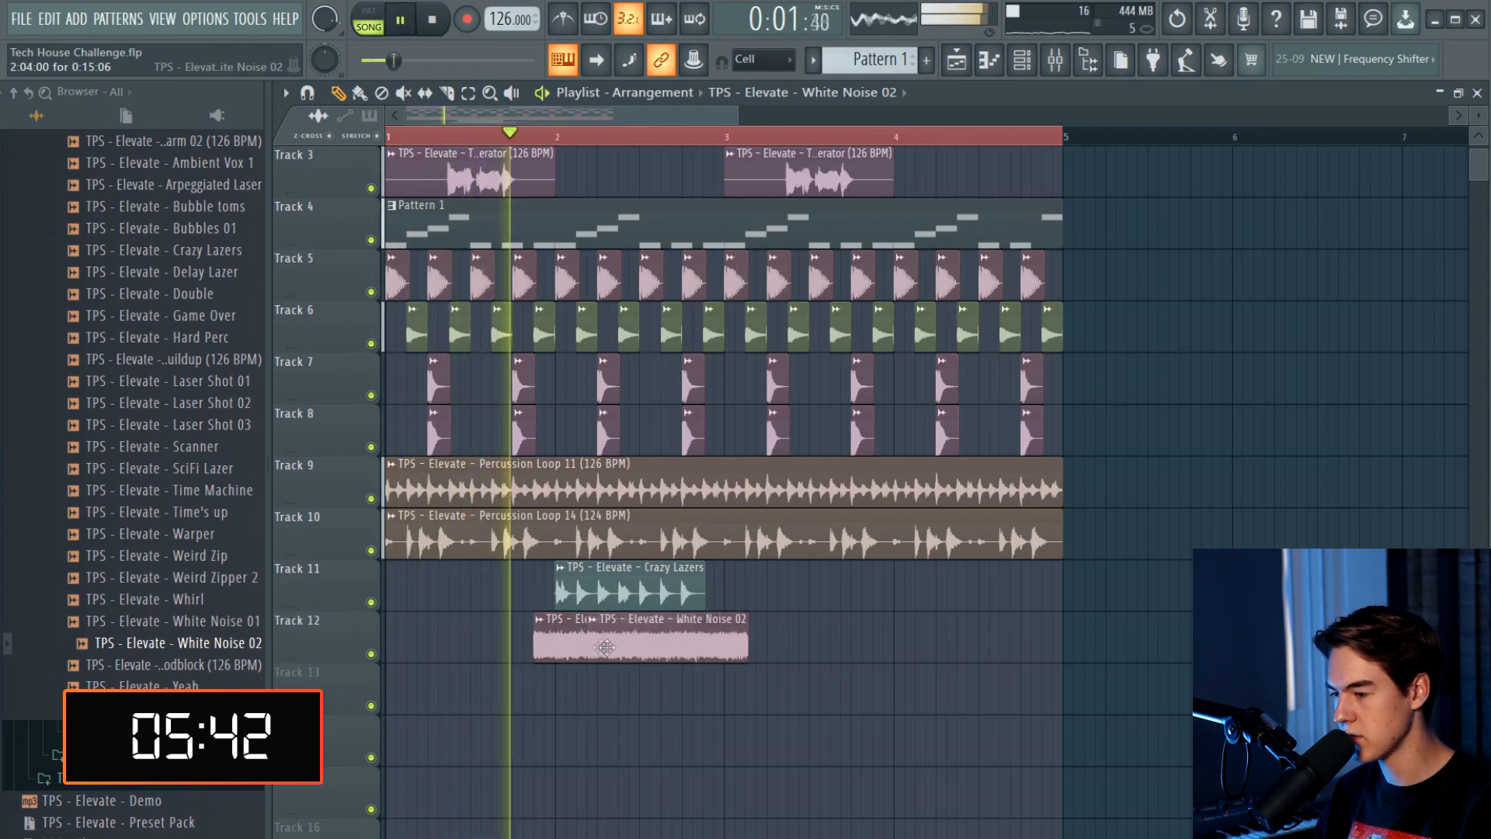
pyautogui.rightClick(705, 655)
pyautogui.moveTo(691, 651); pyautogui.dragTo(552, 651)
pyautogui.doubleClick(552, 651)
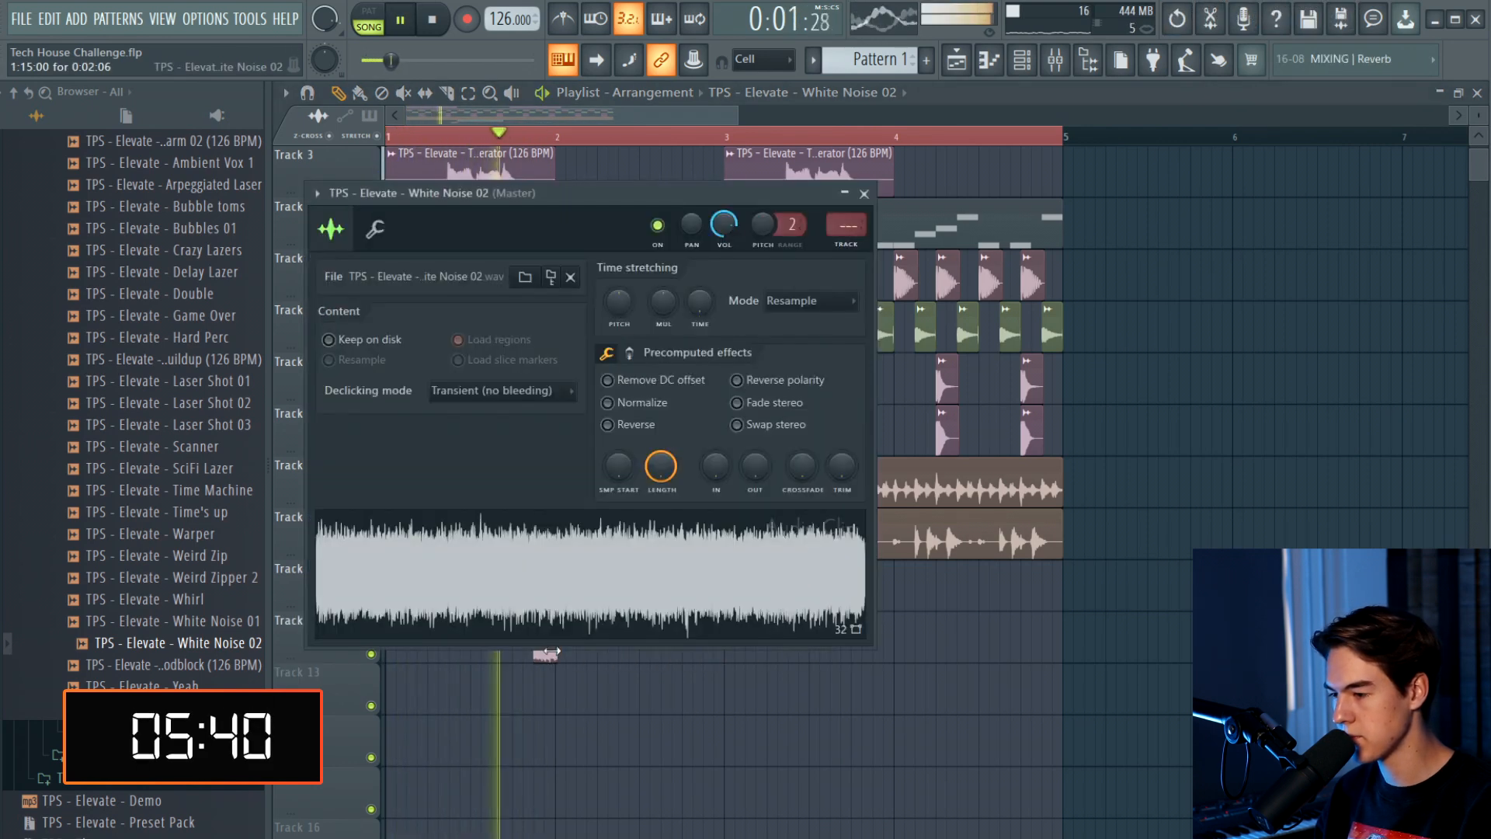
pyautogui.press('Escape')
pyautogui.hotkey('ctrl', 'z')
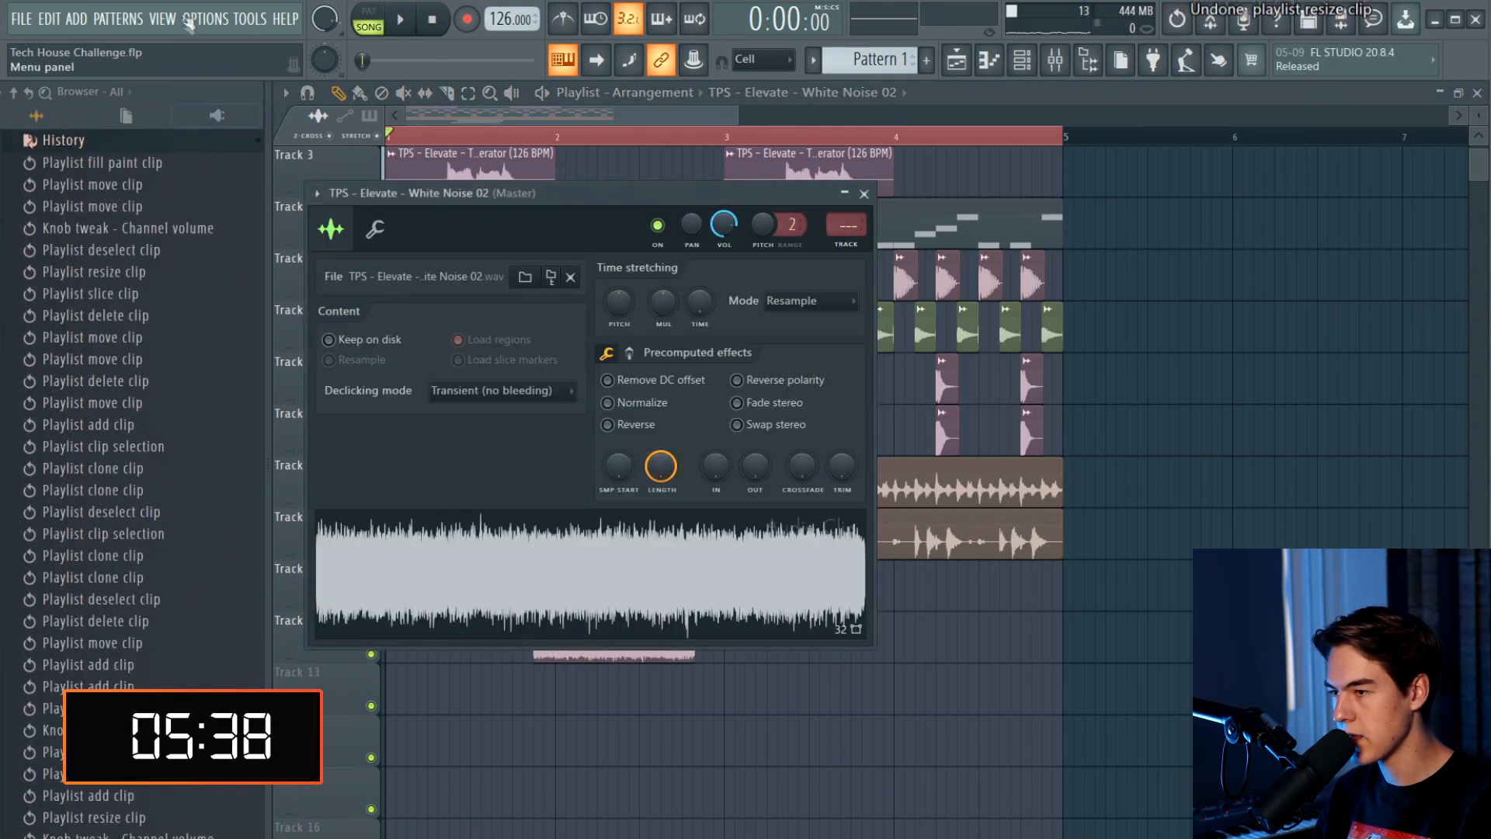
pyautogui.press('Escape')
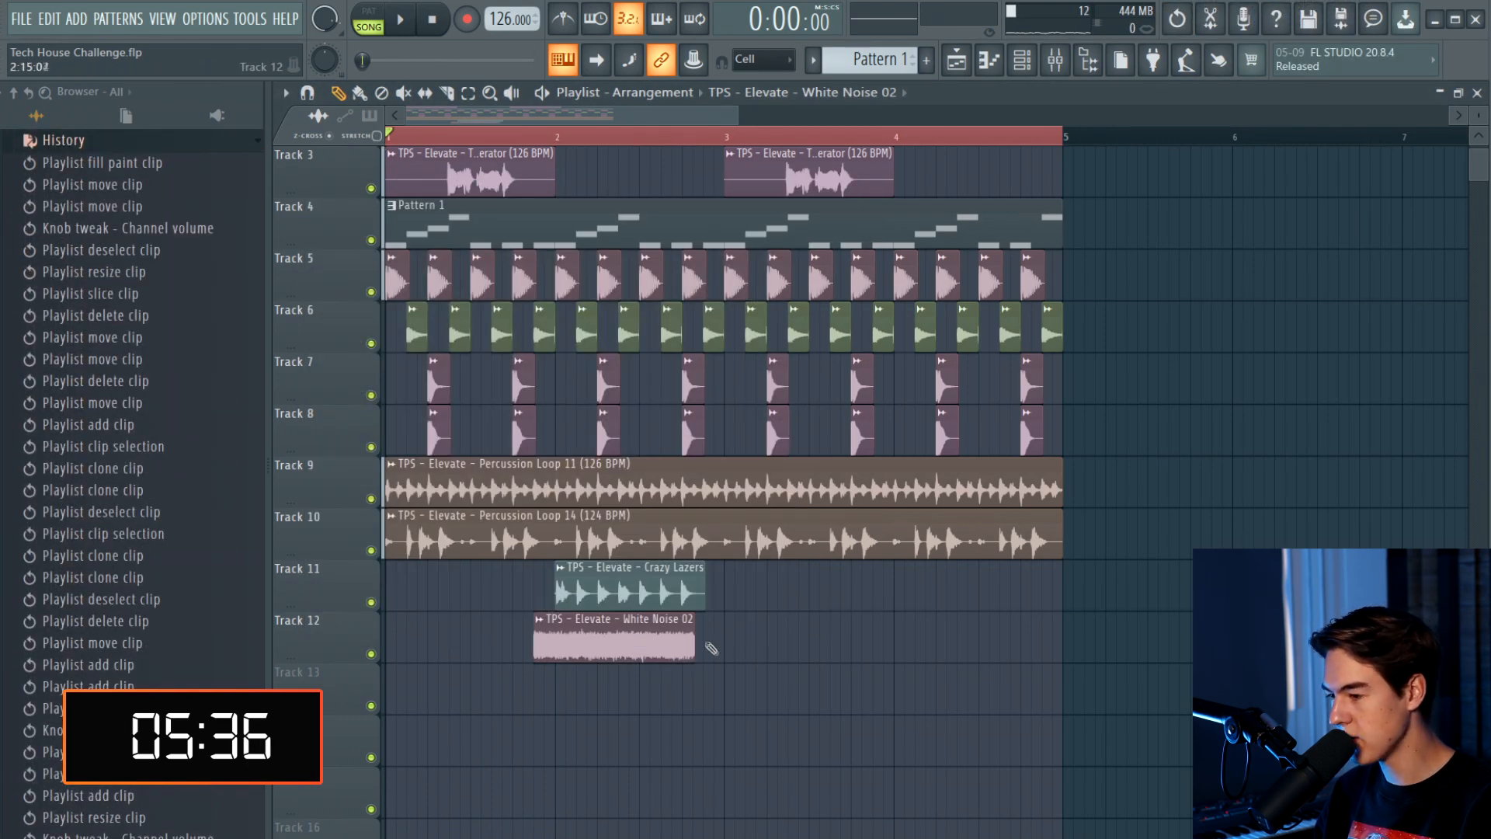
# Trim the White Noise 02 clip to about two steps so it ends at bar 2, and play the loop
pyautogui.moveTo(691, 638); pyautogui.dragTo(567, 638)
pyautogui.press('space')
pyautogui.scroll(3, 588, 648)
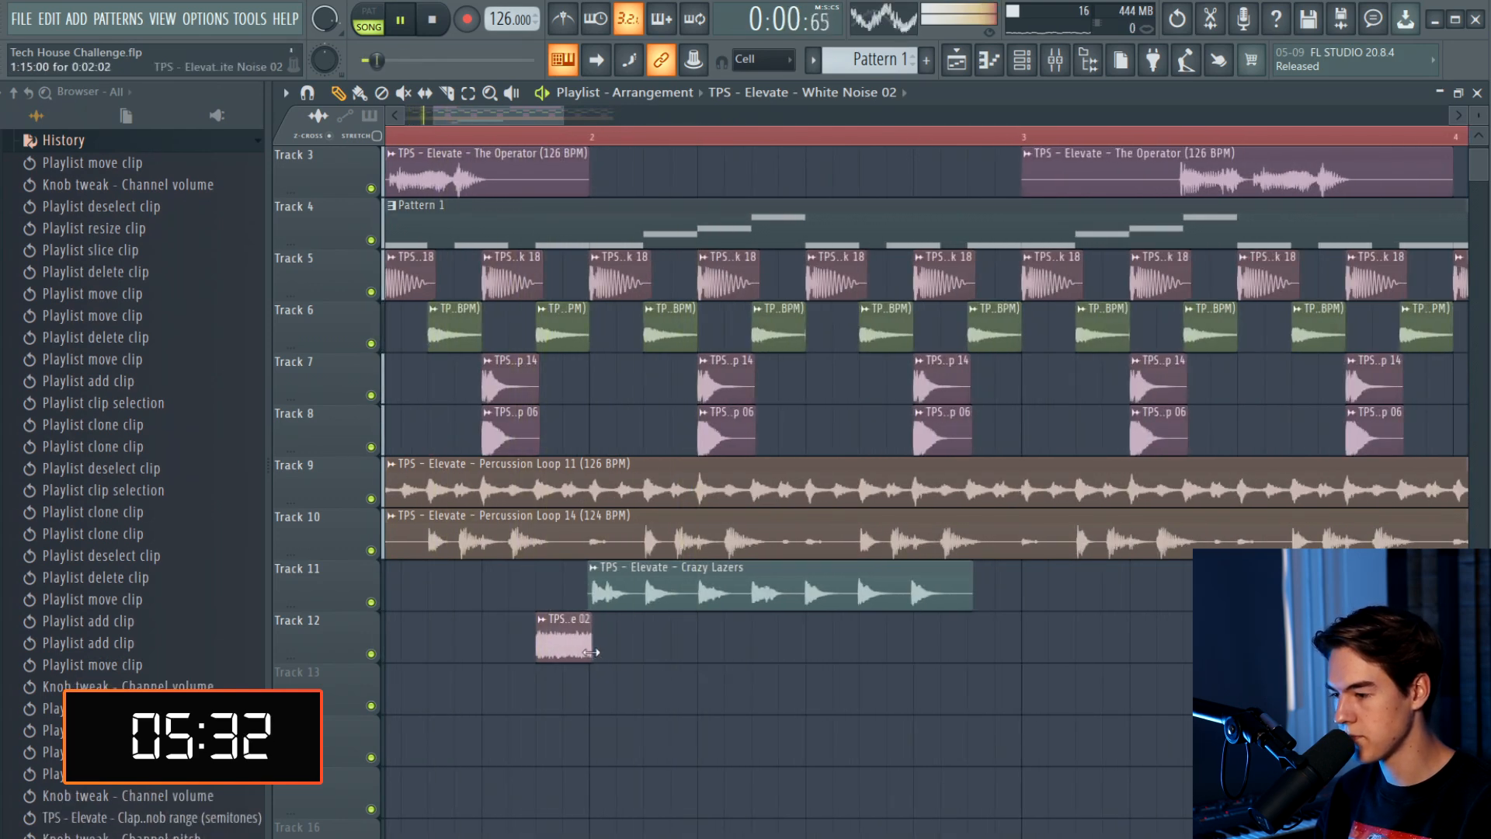
# Lower White Noise 02's channel volume to about 11% while listening to it in the loop
pyautogui.doubleClick(578, 648)
pyautogui.press('space')
pyautogui.moveTo(724, 225); pyautogui.dragTo(724, 280)
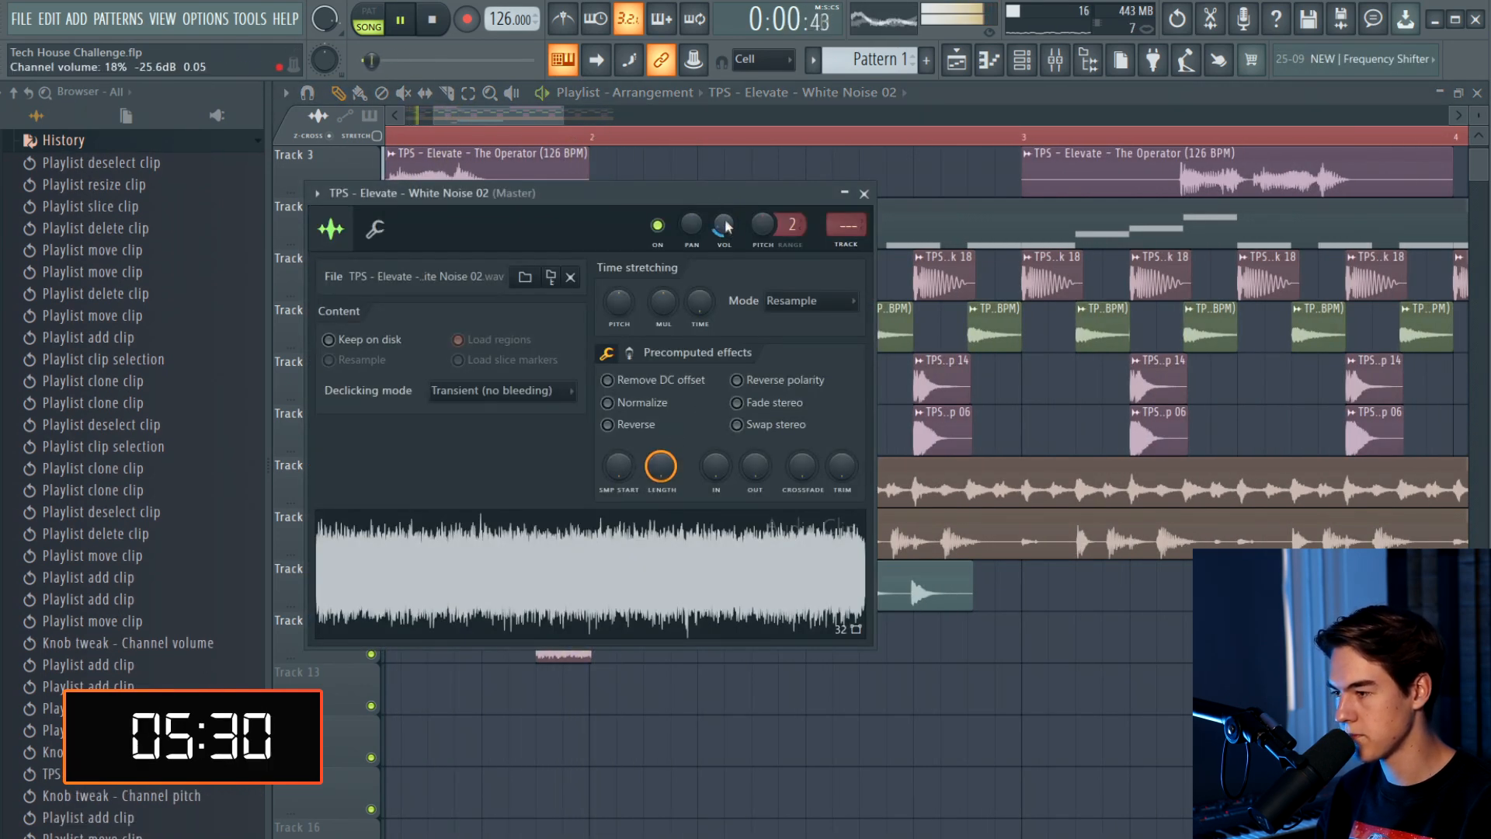
pyautogui.rightClick(842, 675)
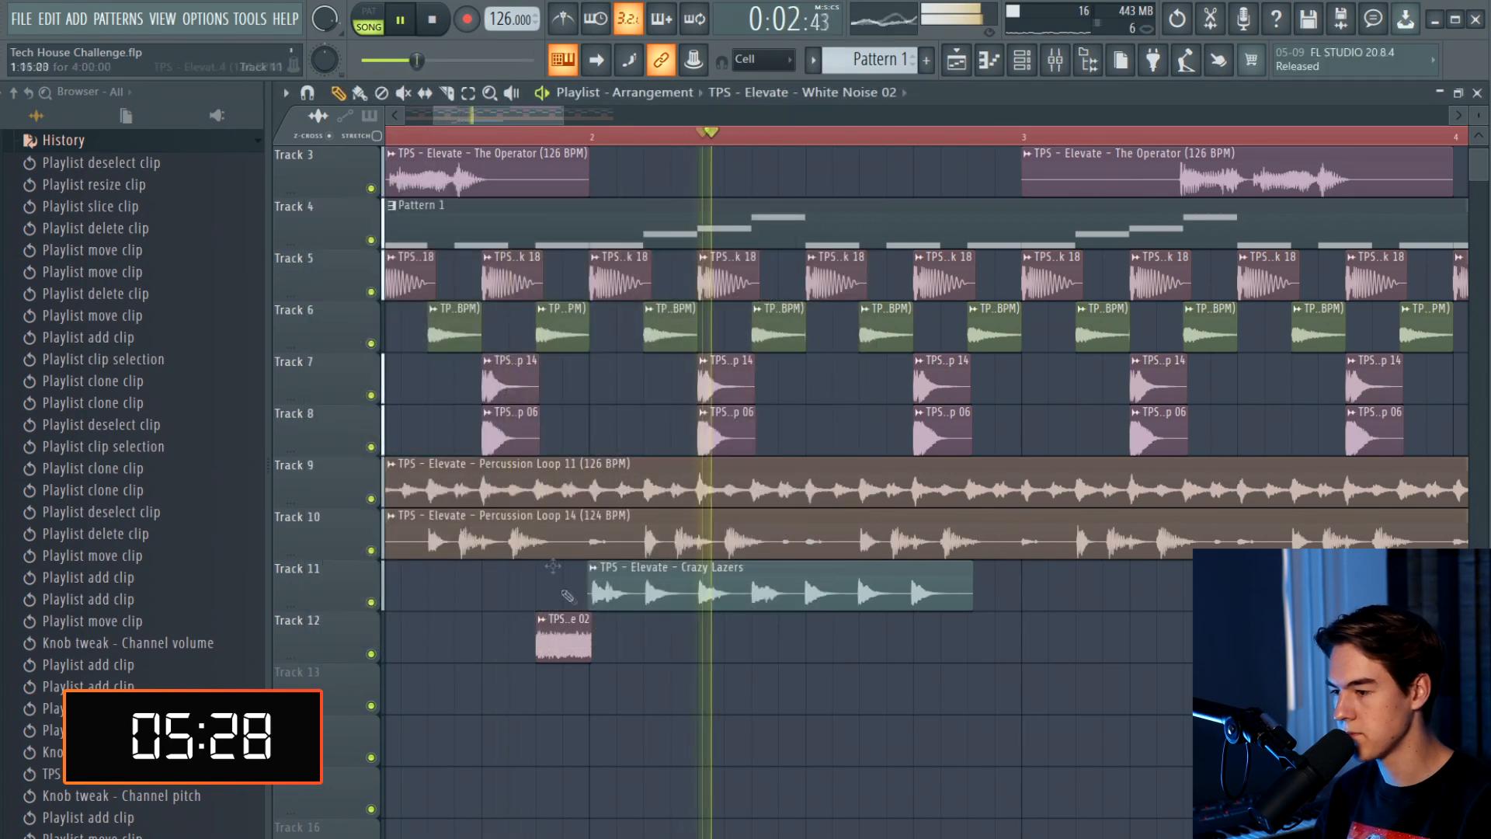
pyautogui.press('space')
pyautogui.press('space')
pyautogui.doubleClick(567, 633)
pyautogui.moveTo(725, 226); pyautogui.dragTo(726, 217)
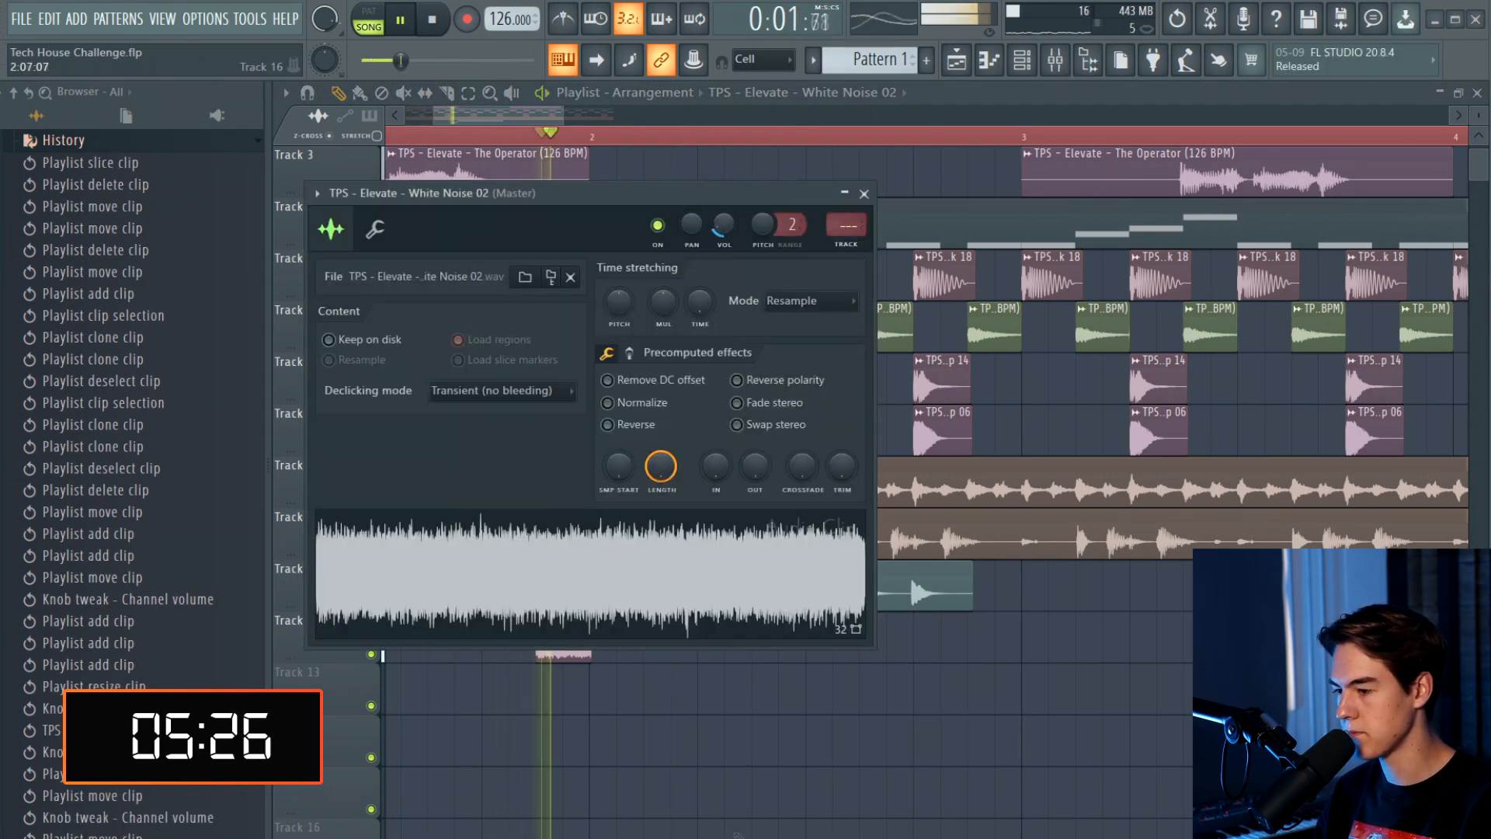
pyautogui.rightClick(758, 831)
pyautogui.press('space')
pyautogui.press('space')
pyautogui.doubleClick(577, 651)
pyautogui.moveTo(723, 222); pyautogui.dragTo(721, 230)
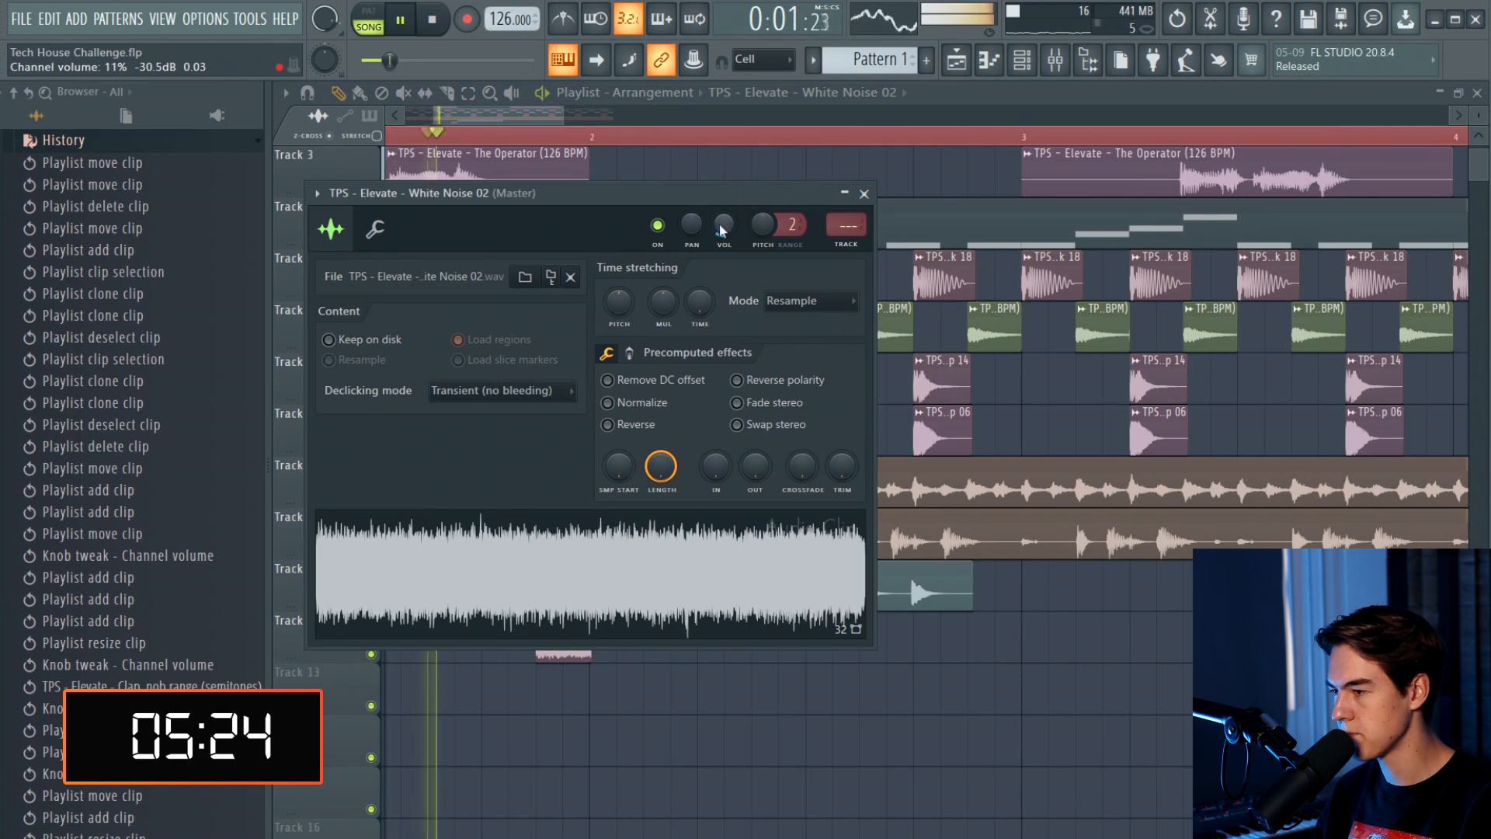
# Move the White Noise 02 clip on Track 12 to the end of bar 2 and play the loop
pyautogui.click(574, 647)
pyautogui.moveTo(575, 647); pyautogui.dragTo(995, 645)
pyautogui.press('space')
pyautogui.press('space')
pyautogui.scroll(-5, 932, 633)
pyautogui.scroll(2, 406, 452)
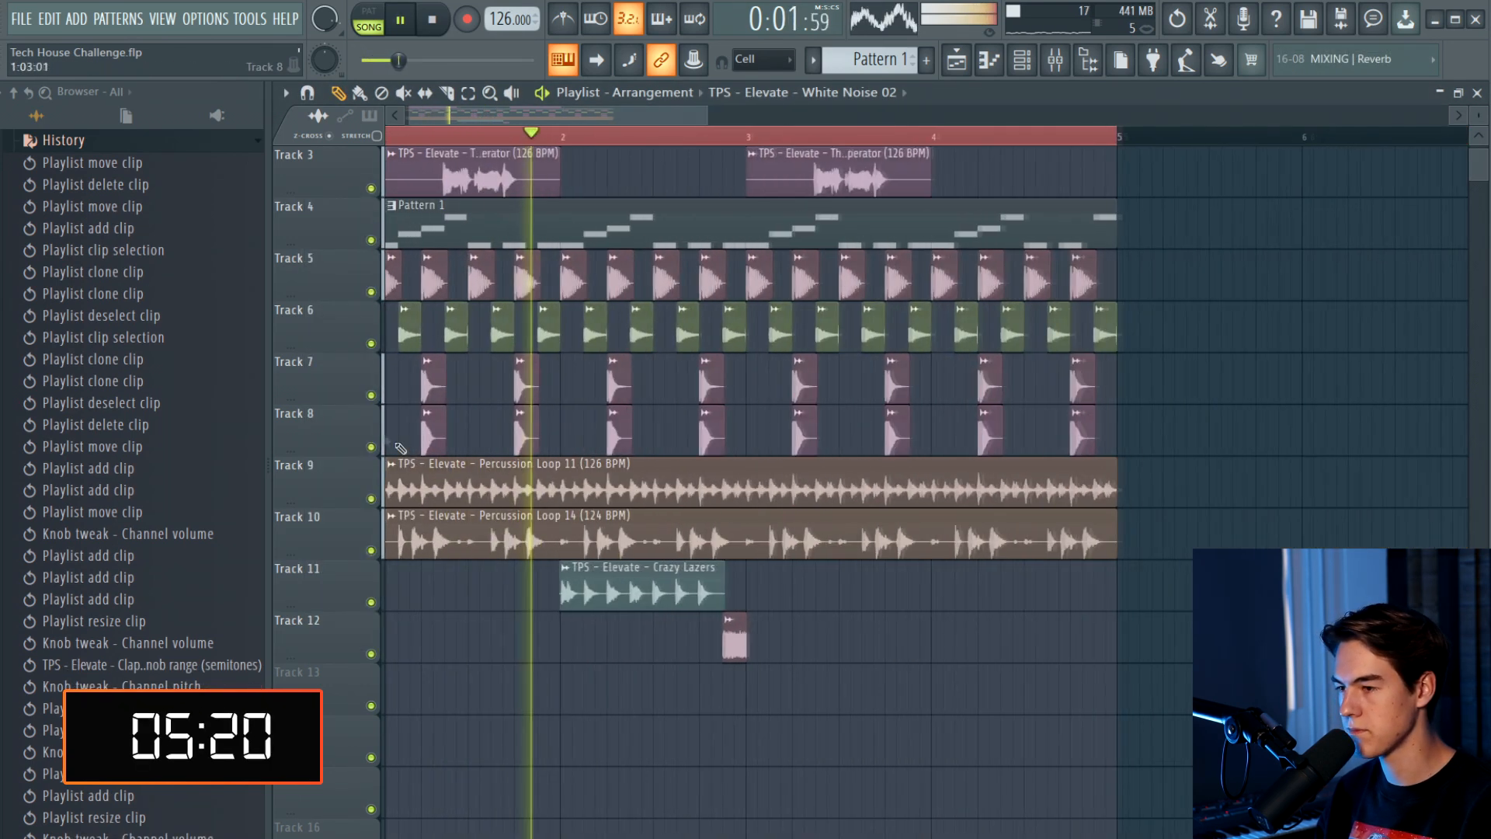
# Add a second White Noise 02 clip at the end of bar 4 on Track 12 and check its channel settings
pyautogui.click(30, 140)
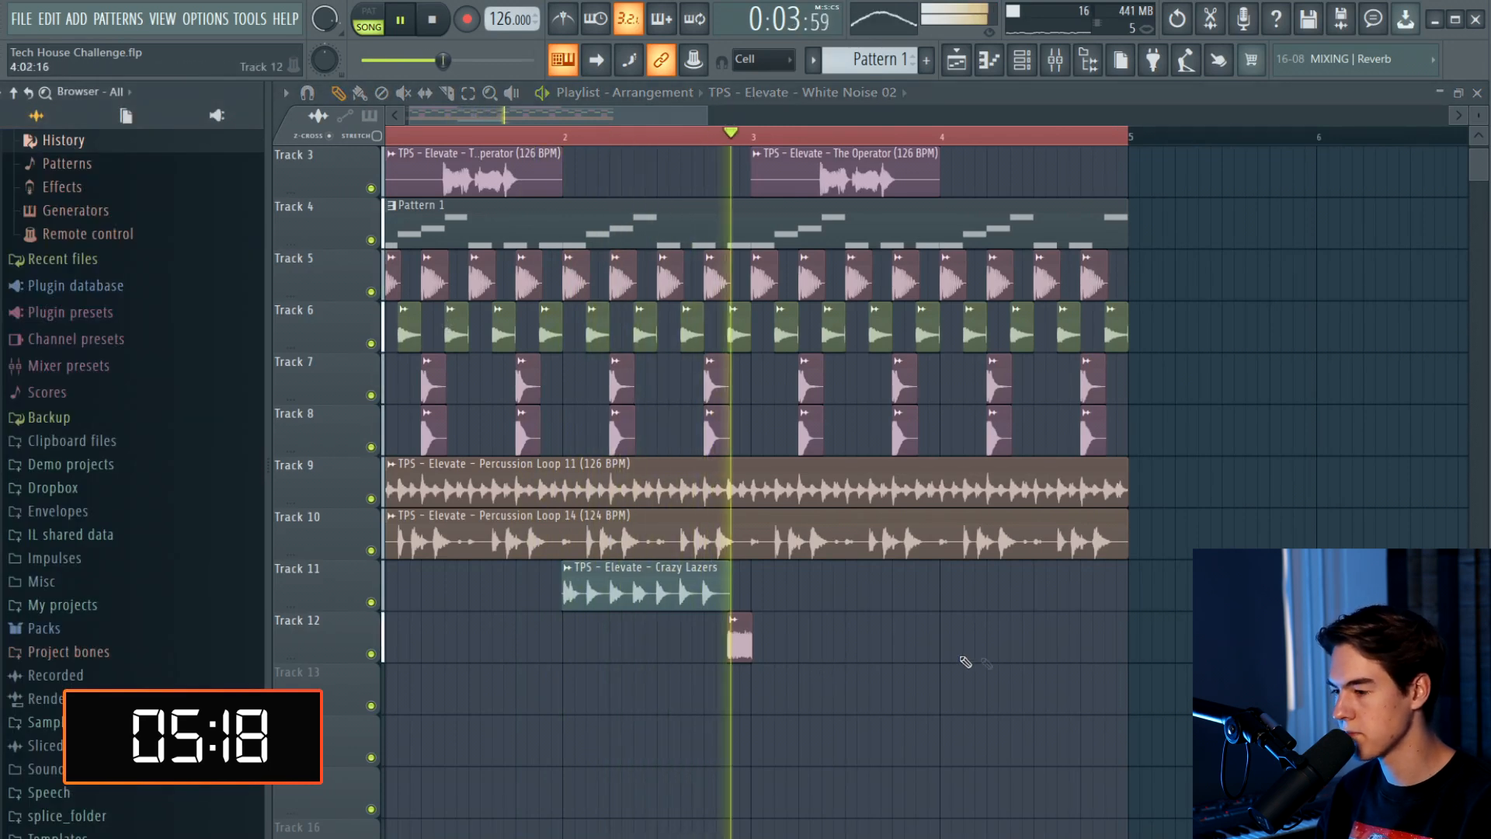
pyautogui.click(1117, 644)
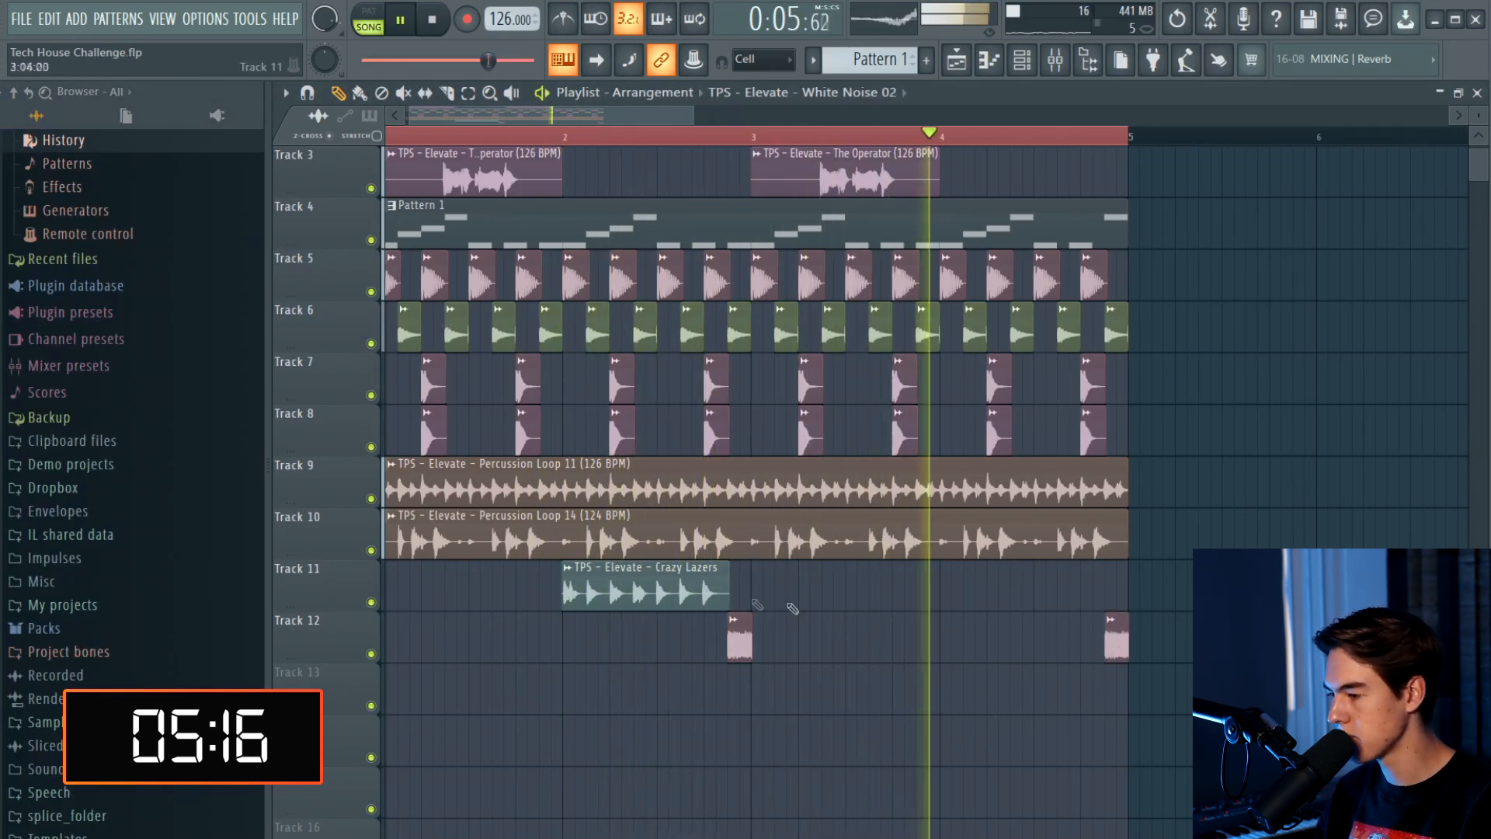
pyautogui.doubleClick(1112, 643)
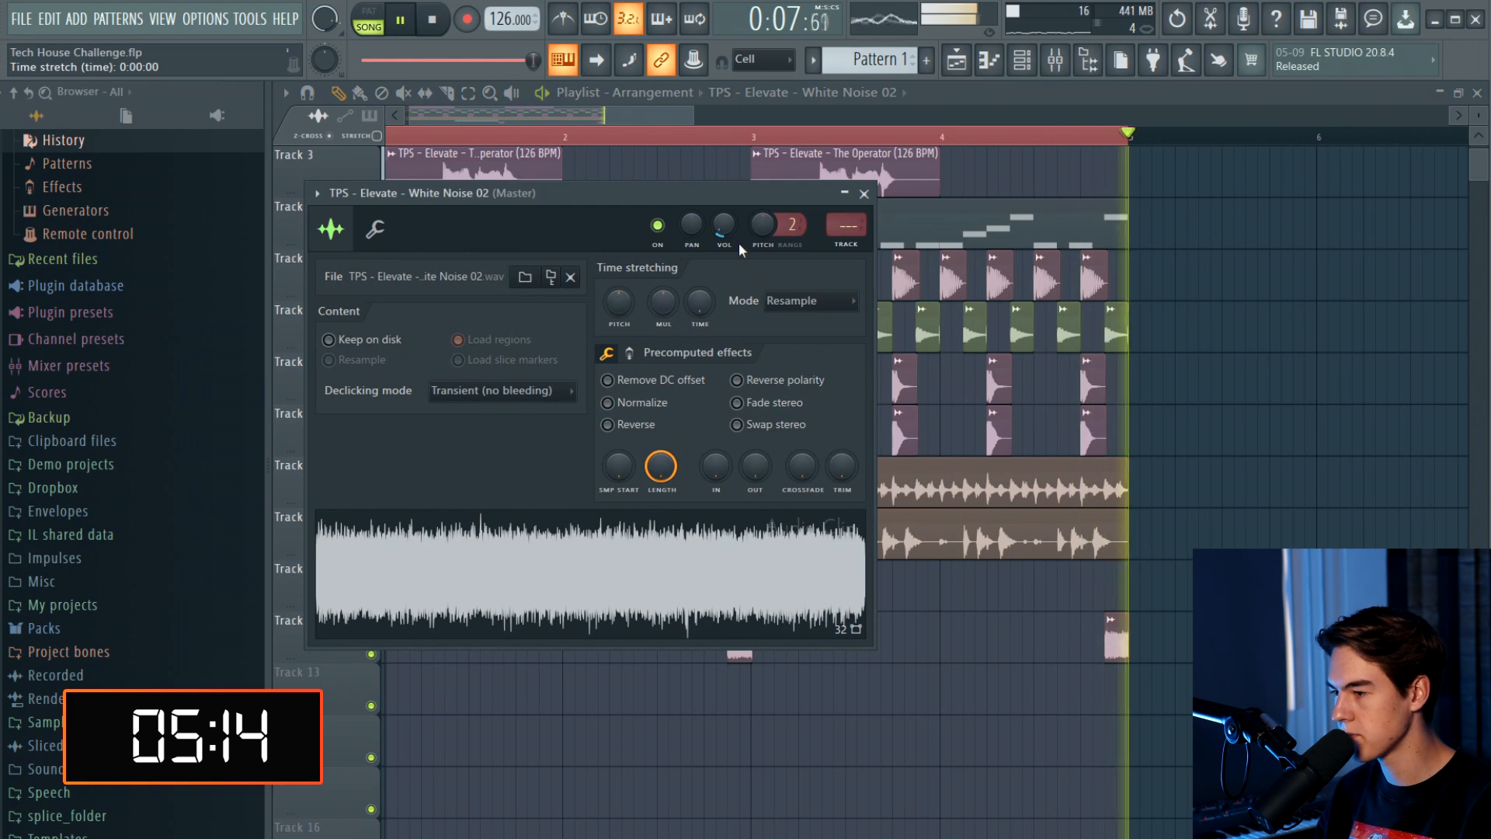
pyautogui.press('Escape')
pyautogui.press('space')
# Open the Open Hats folder in the Elevate sample pack's Drums collection
pyautogui.scroll(-2, 100, 596)
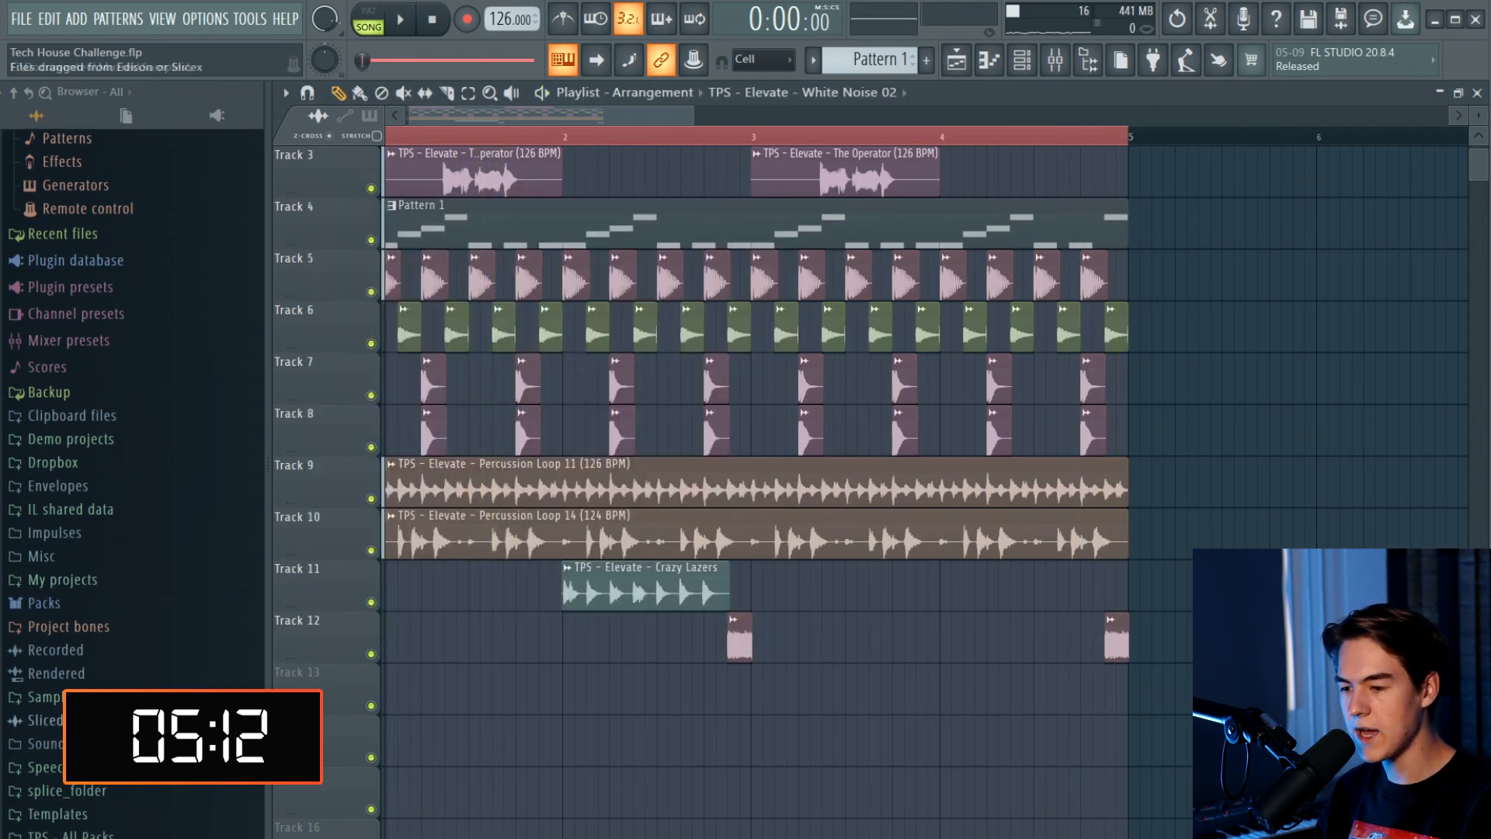
pyautogui.click(95, 829)
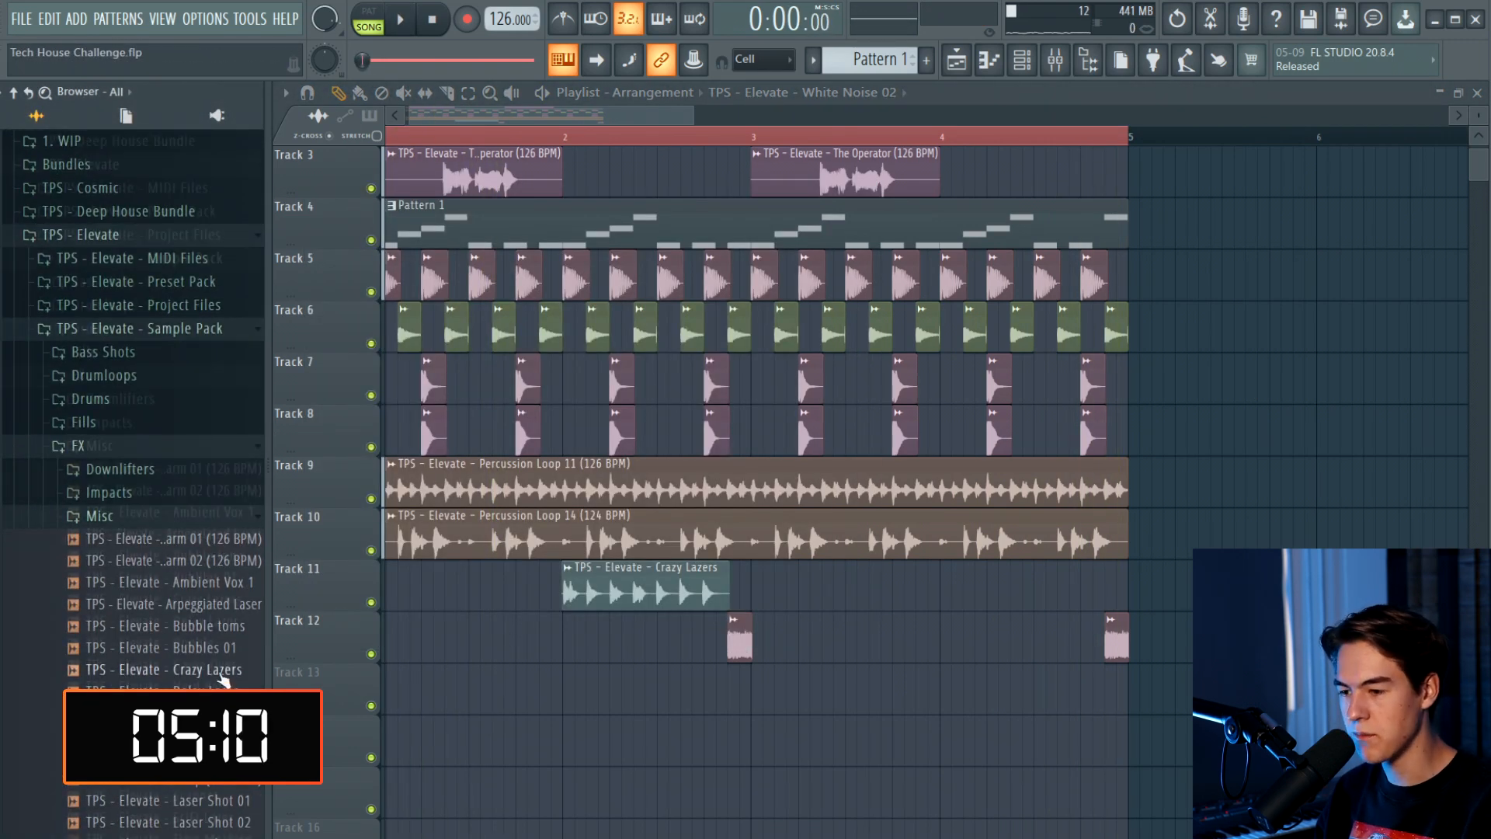
pyautogui.scroll(-4, 155, 466)
pyautogui.click(108, 256)
pyautogui.click(101, 138)
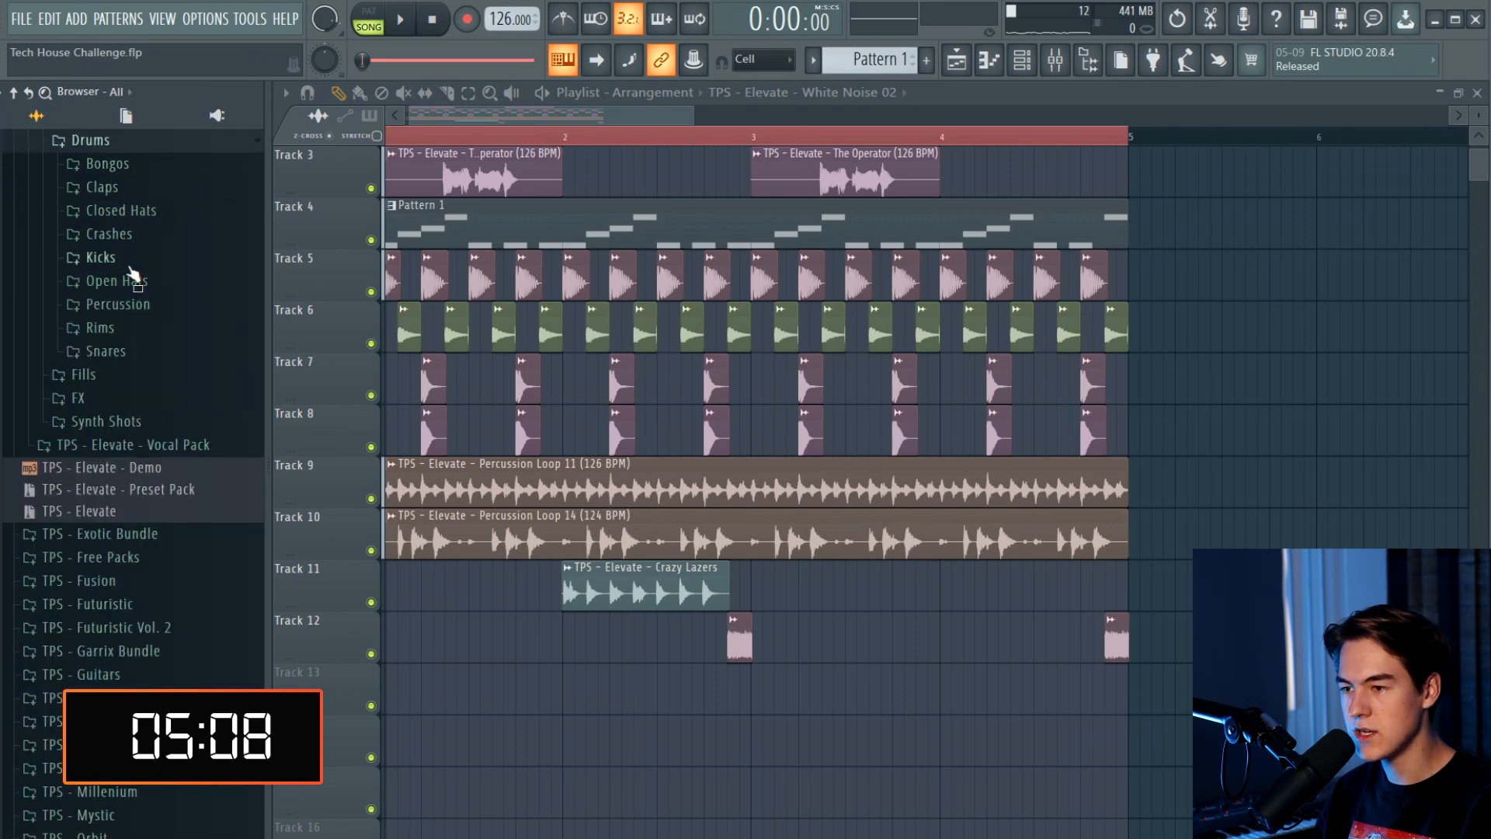
pyautogui.click(159, 214)
pyautogui.click(148, 282)
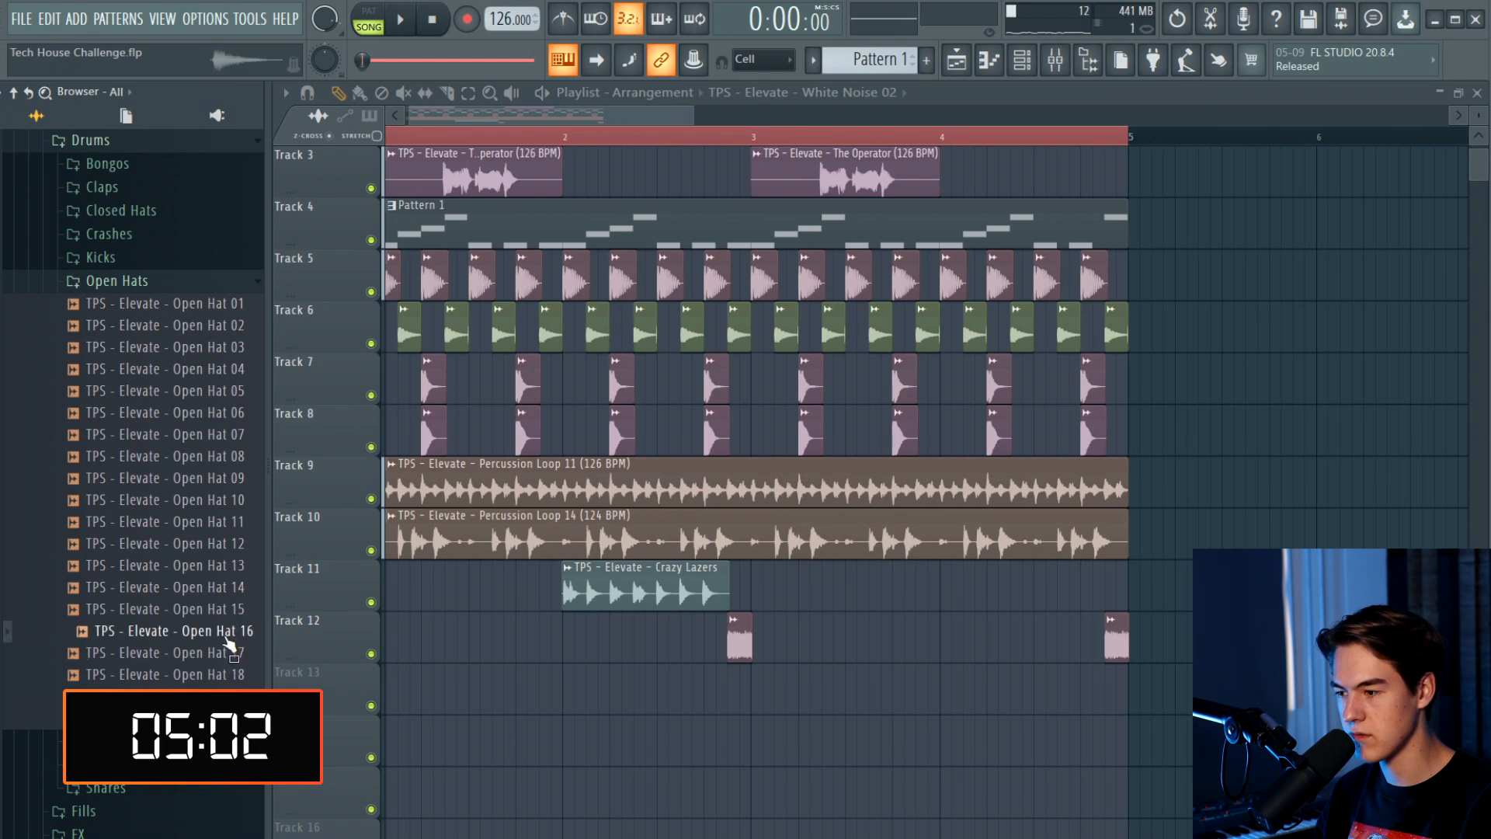
# Place Open Hat 16 at the end of bar 2 on Track 13 while the loop plays
pyautogui.press('space')
pyautogui.moveTo(590, 694); pyautogui.dragTo(733, 698)
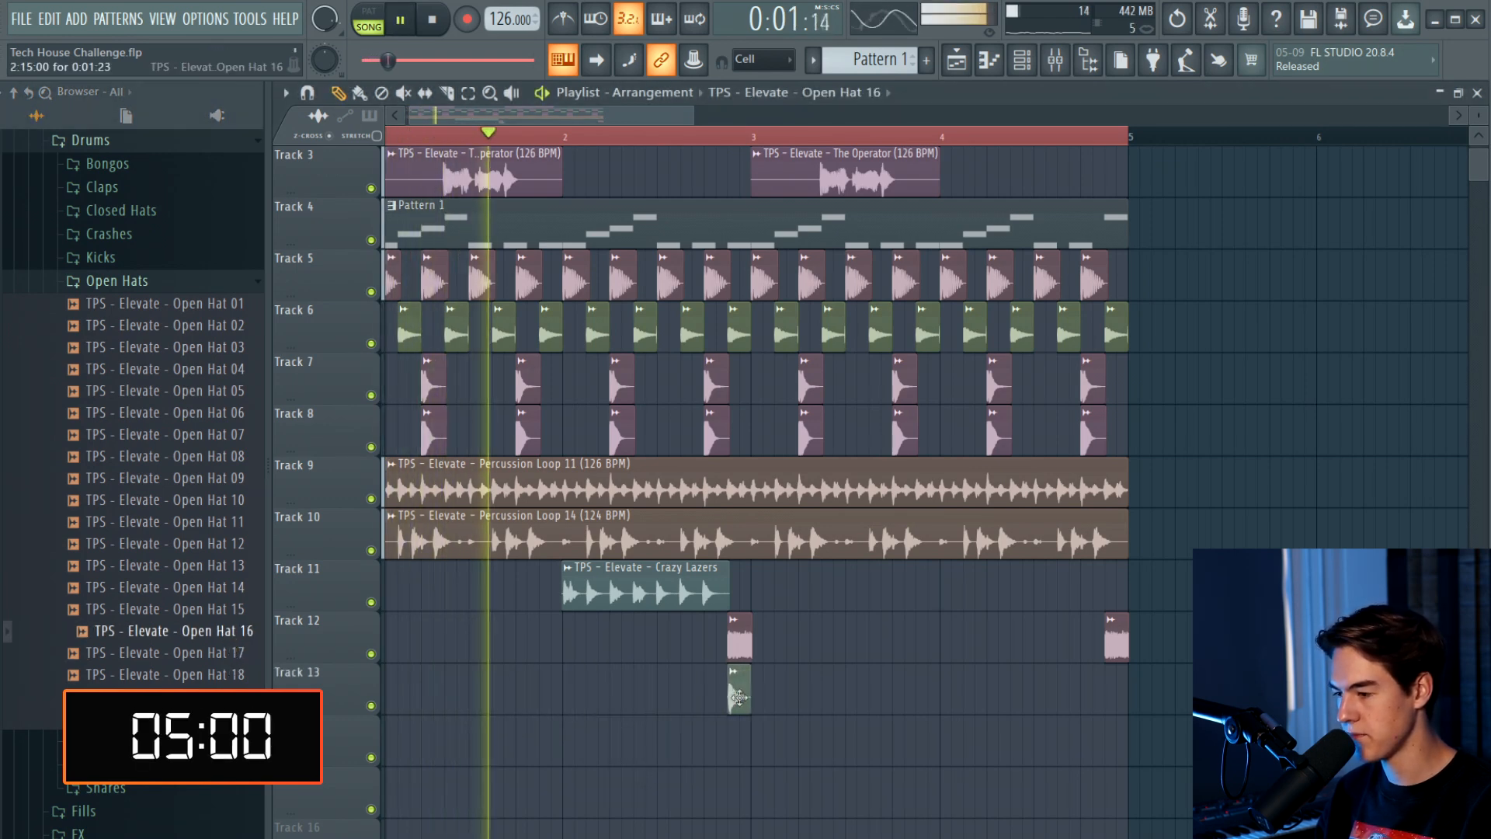
pyautogui.scroll(4, 733, 698)
pyautogui.scroll(1, 734, 698)
# Pan the Open Hat 16 channel off centre and lower its volume to about 43%, checking it against the loop
pyautogui.doubleClick(760, 672)
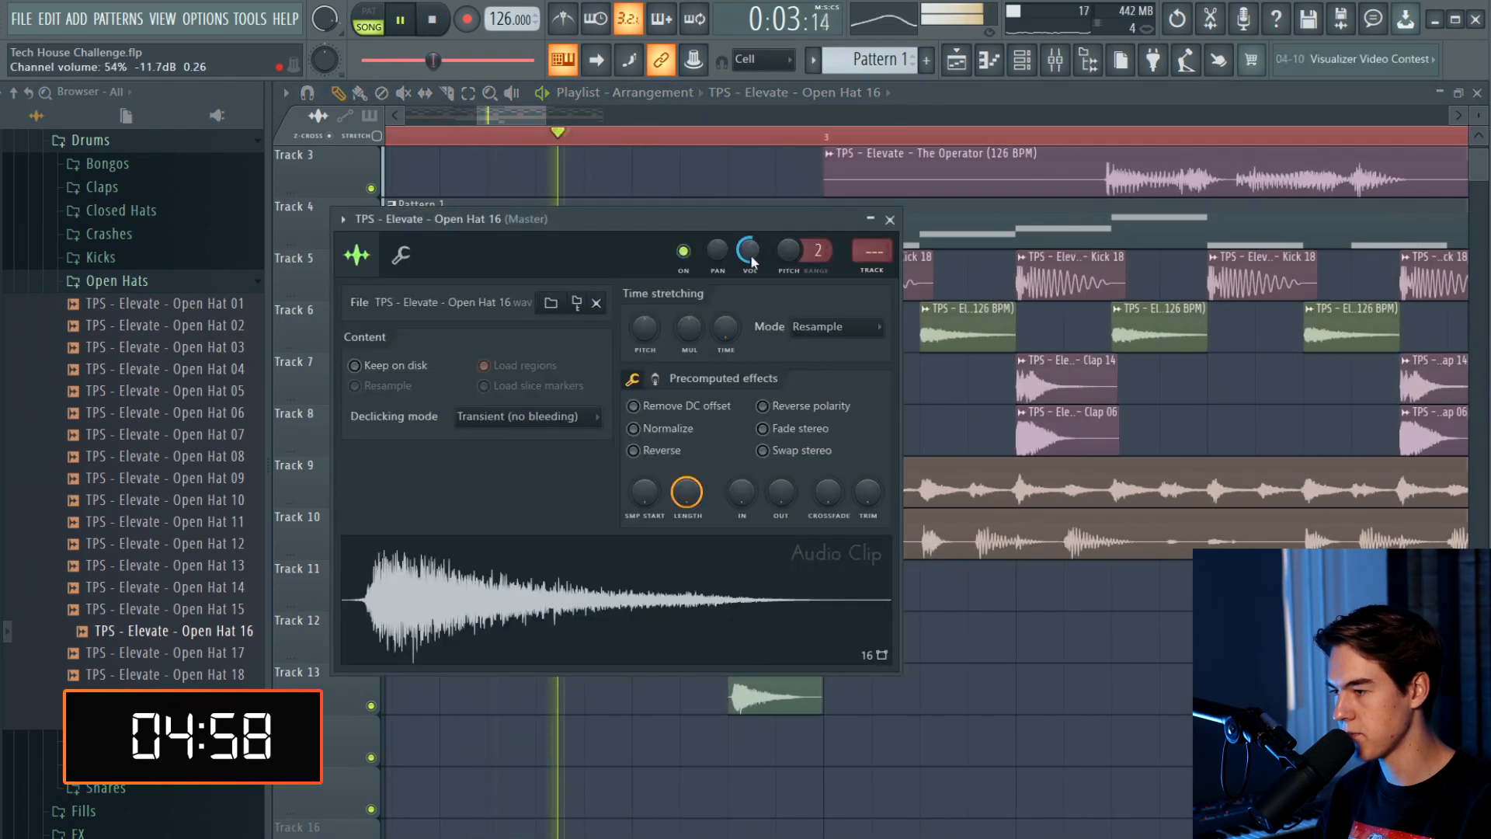
pyautogui.rightClick(982, 805)
pyautogui.click(601, 137)
pyautogui.press('space')
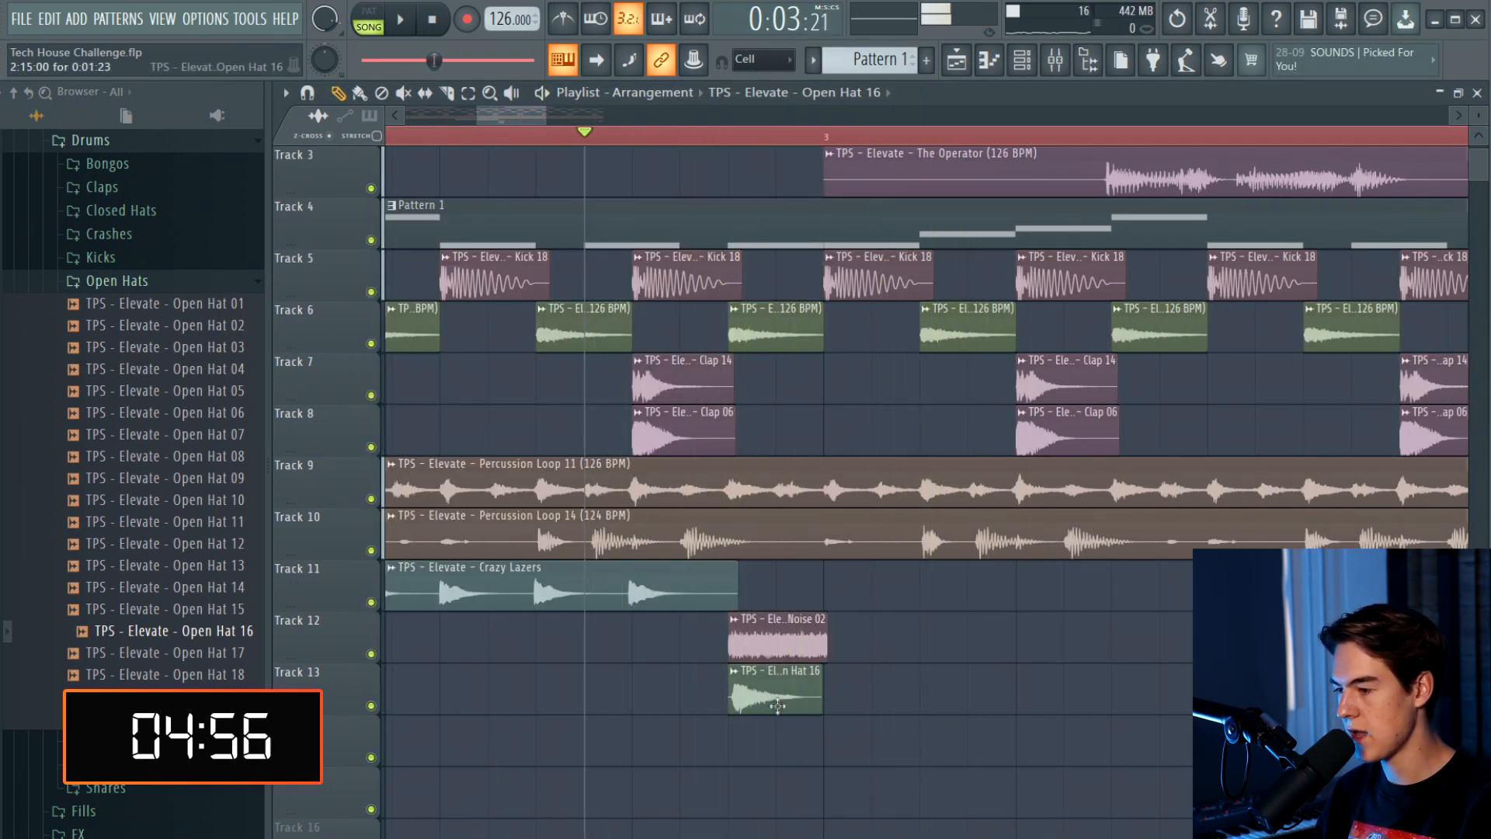
pyautogui.doubleClick(777, 705)
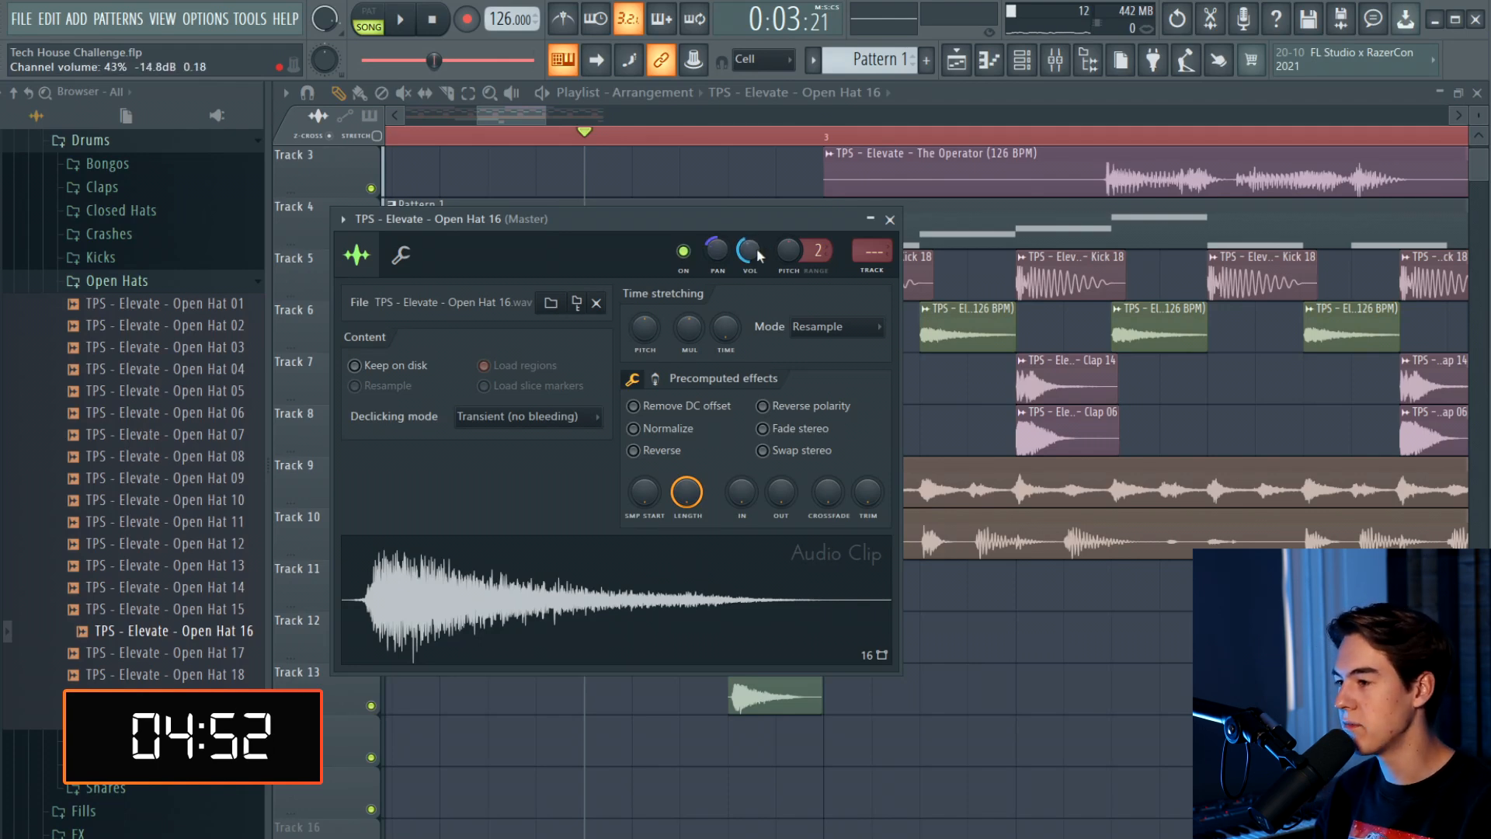
pyautogui.rightClick(1131, 788)
pyautogui.press('space')
pyautogui.press('space')
pyautogui.press('space')
# Add a second Open Hat 16 clip at the end of bar 4 on Track 13
pyautogui.scroll(-5, 751, 694)
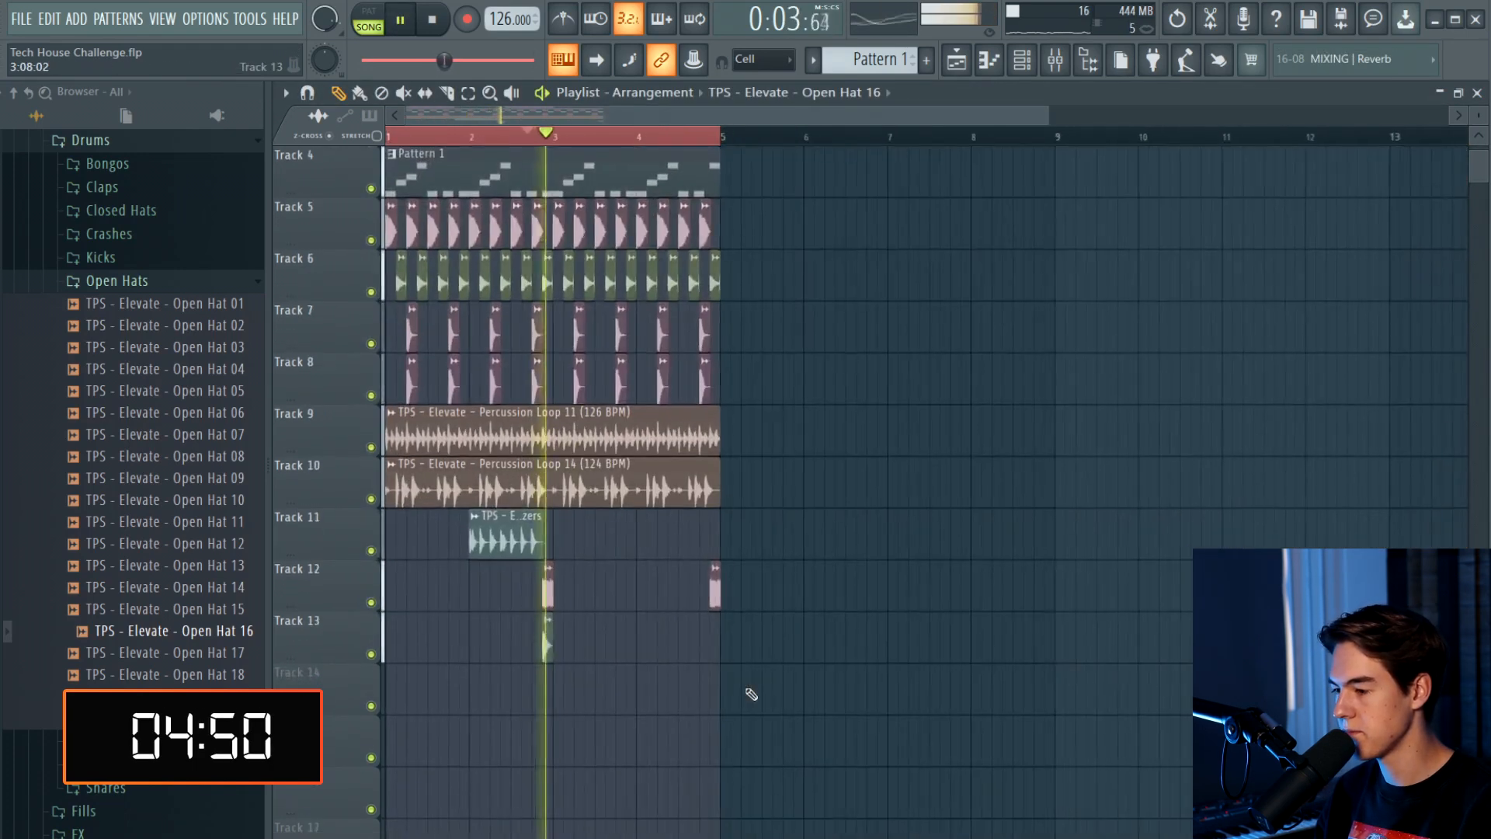
pyautogui.click(715, 645)
pyautogui.scroll(5, 626, 653)
pyautogui.moveTo(688, 115); pyautogui.dragTo(574, 115)
# Stop playback and open the Misc folder in the Elevate sample pack's FX collection
pyautogui.scroll(10, 194, 310)
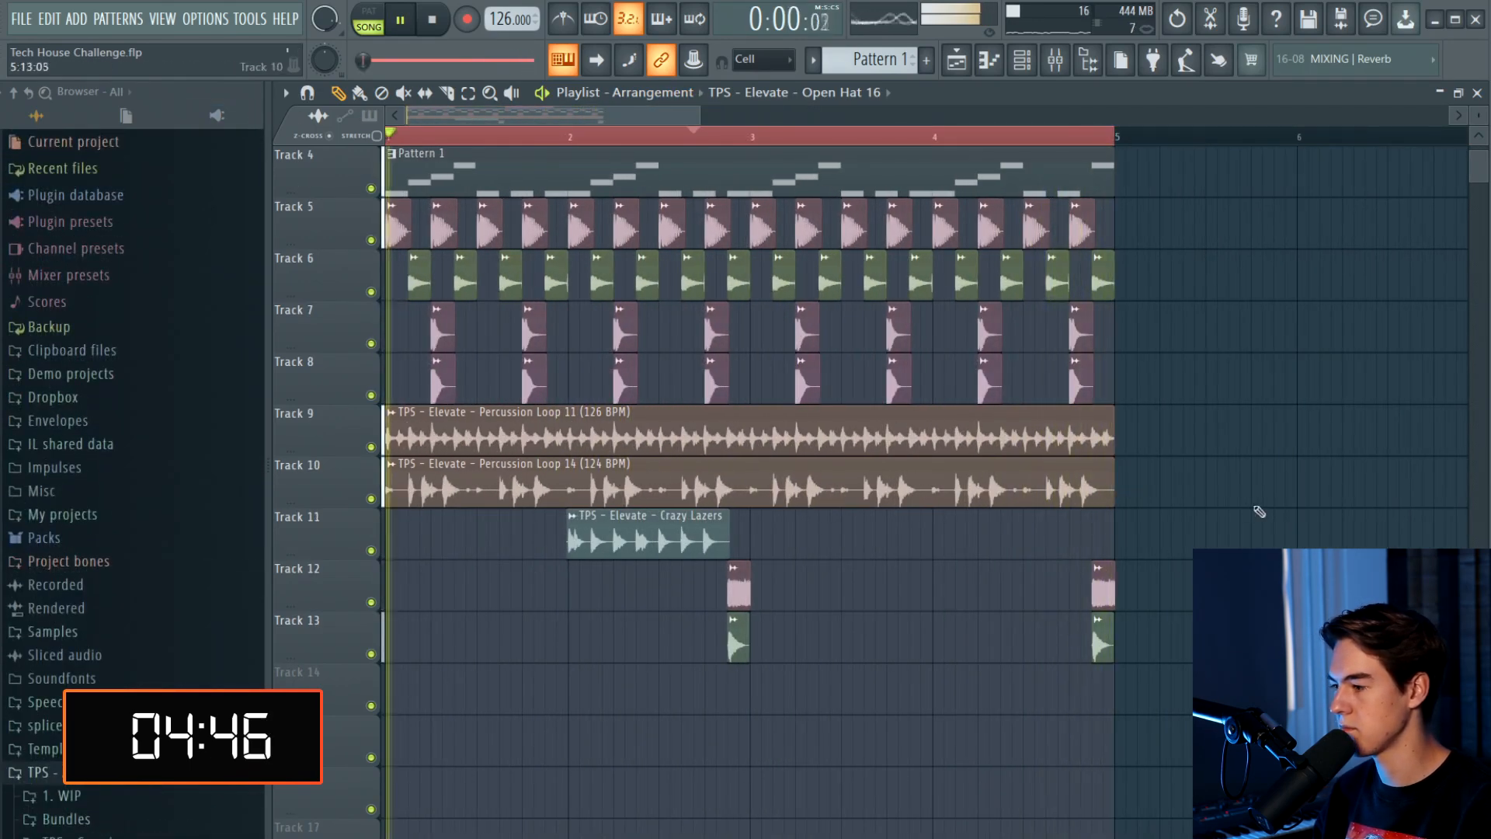
pyautogui.scroll(-15, 121, 643)
pyautogui.press('space')
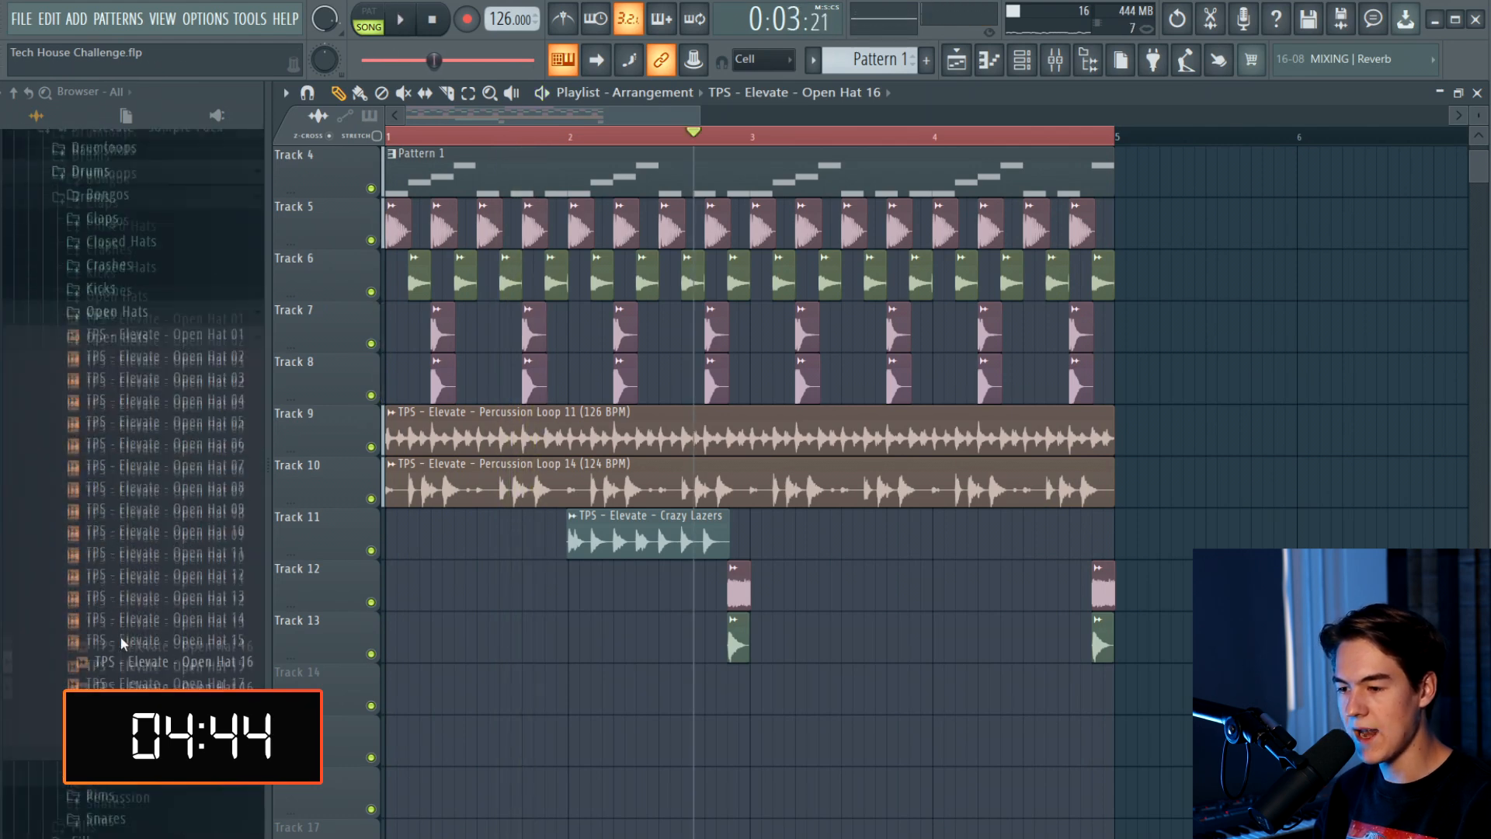
pyautogui.scroll(4, 122, 643)
pyautogui.click(117, 277)
pyautogui.click(101, 399)
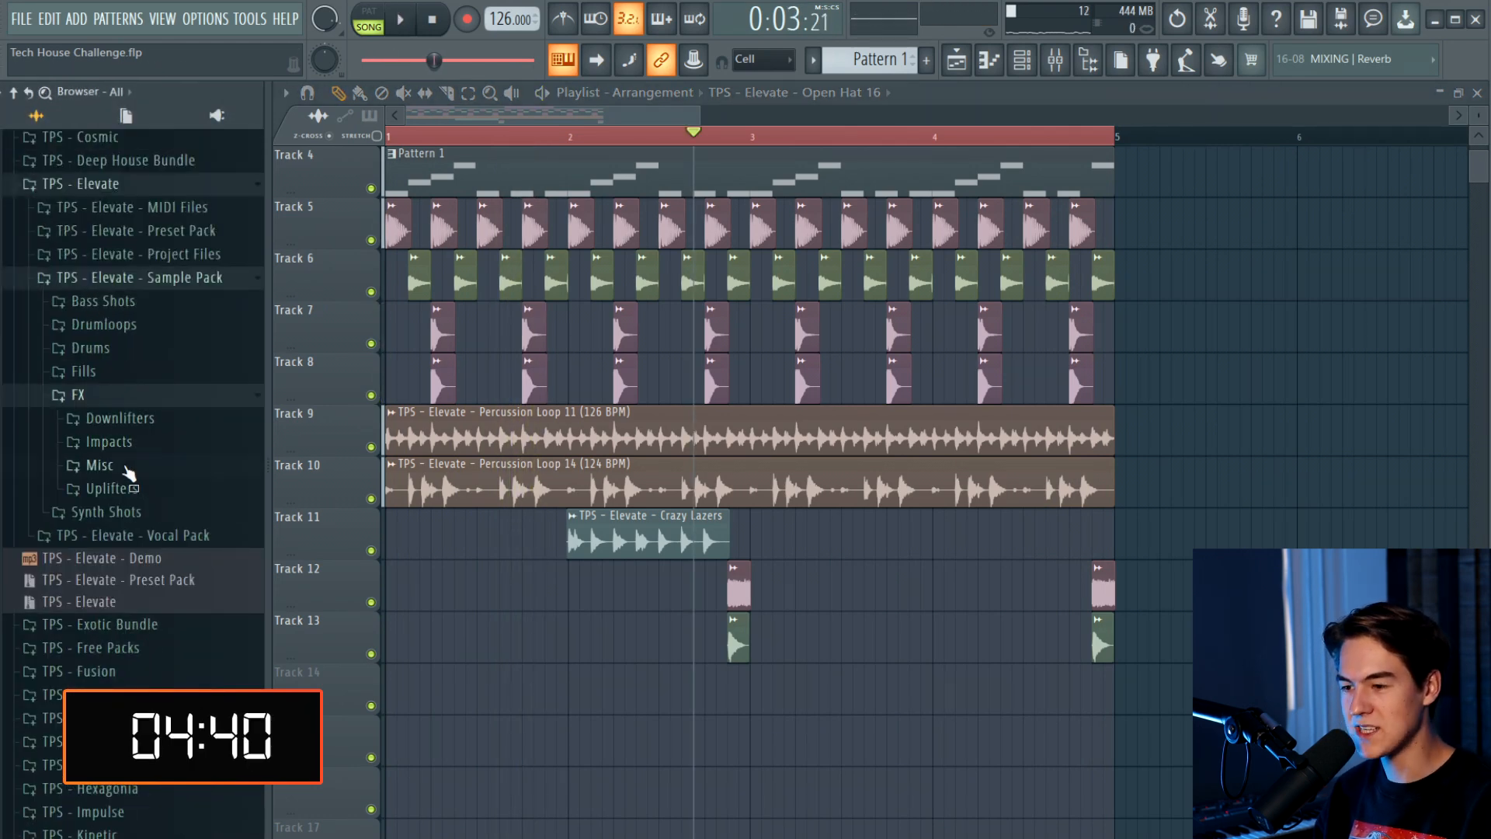
pyautogui.click(100, 466)
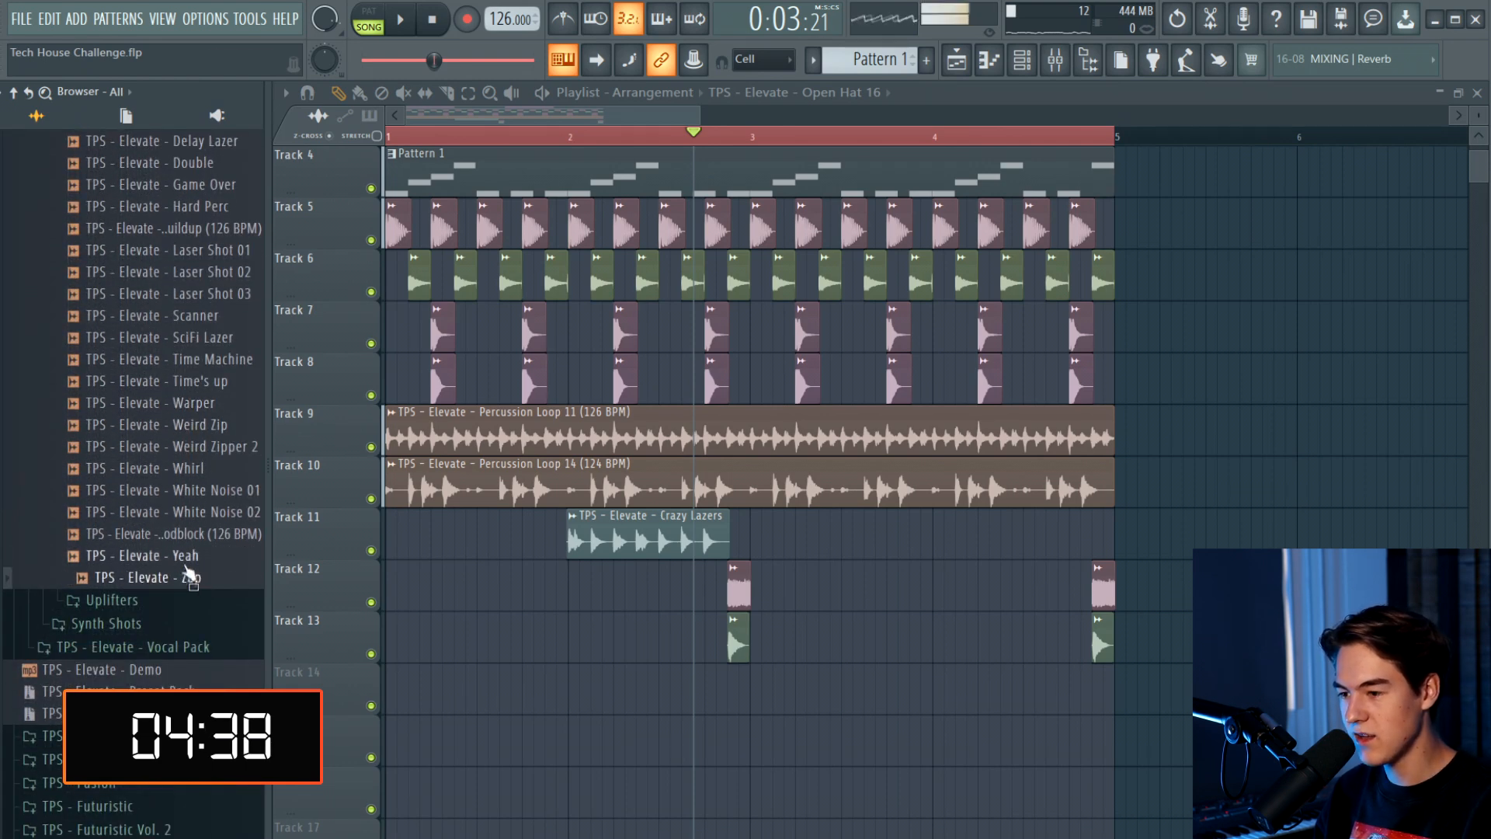
# Add the Elevate Yeah sample to the playlist and position its clip at the end of bar 1 on Track 12
pyautogui.moveTo(189, 567); pyautogui.dragTo(990, 540)
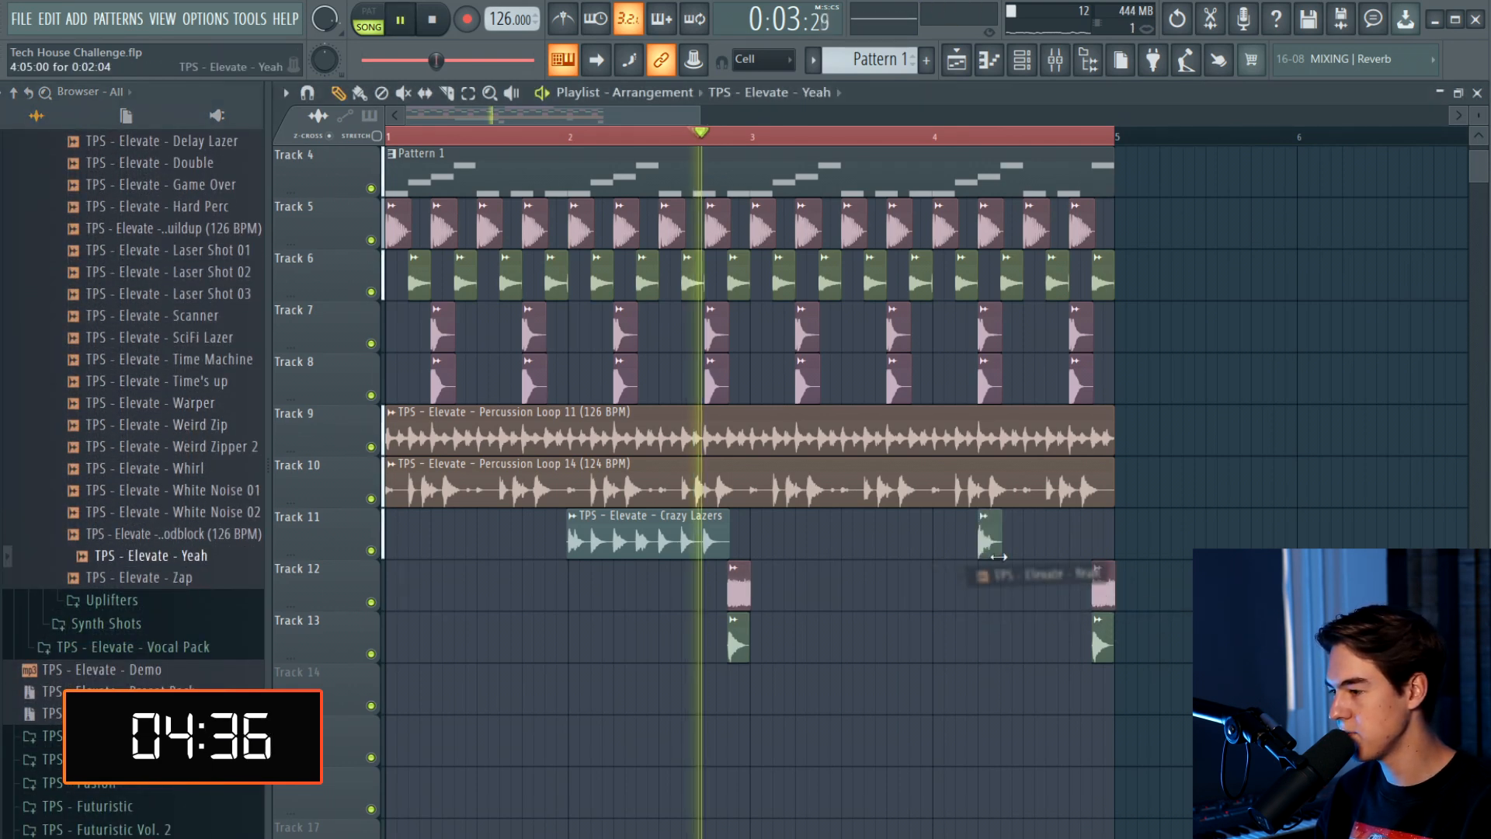
pyautogui.press('space')
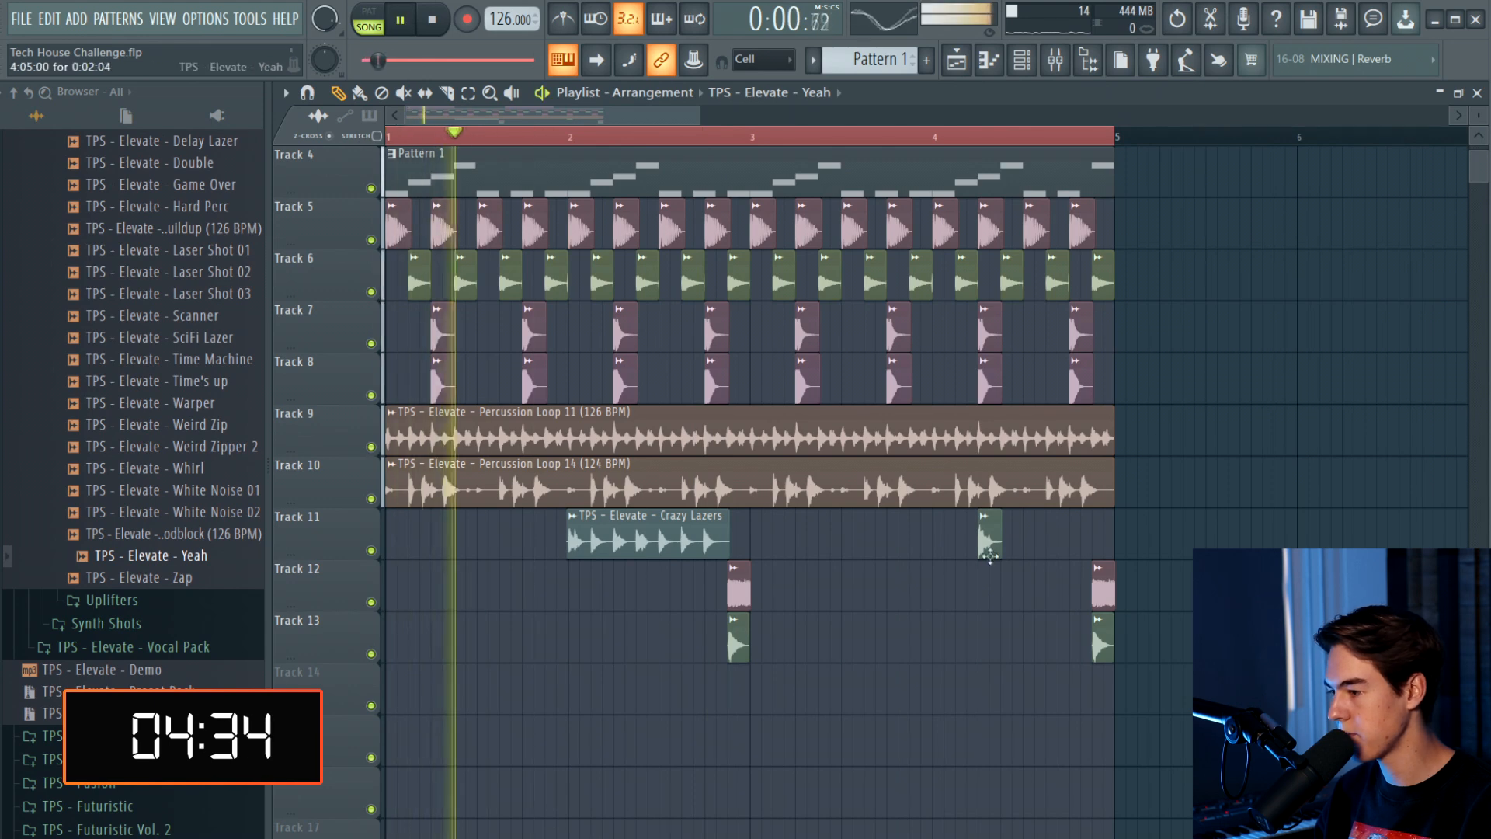
pyautogui.moveTo(991, 536); pyautogui.dragTo(546, 580)
# Lower the Yeah sample's volume to about 40% and add a second Yeah clip at the end of bar 3 on Track 12
pyautogui.doubleClick(546, 580)
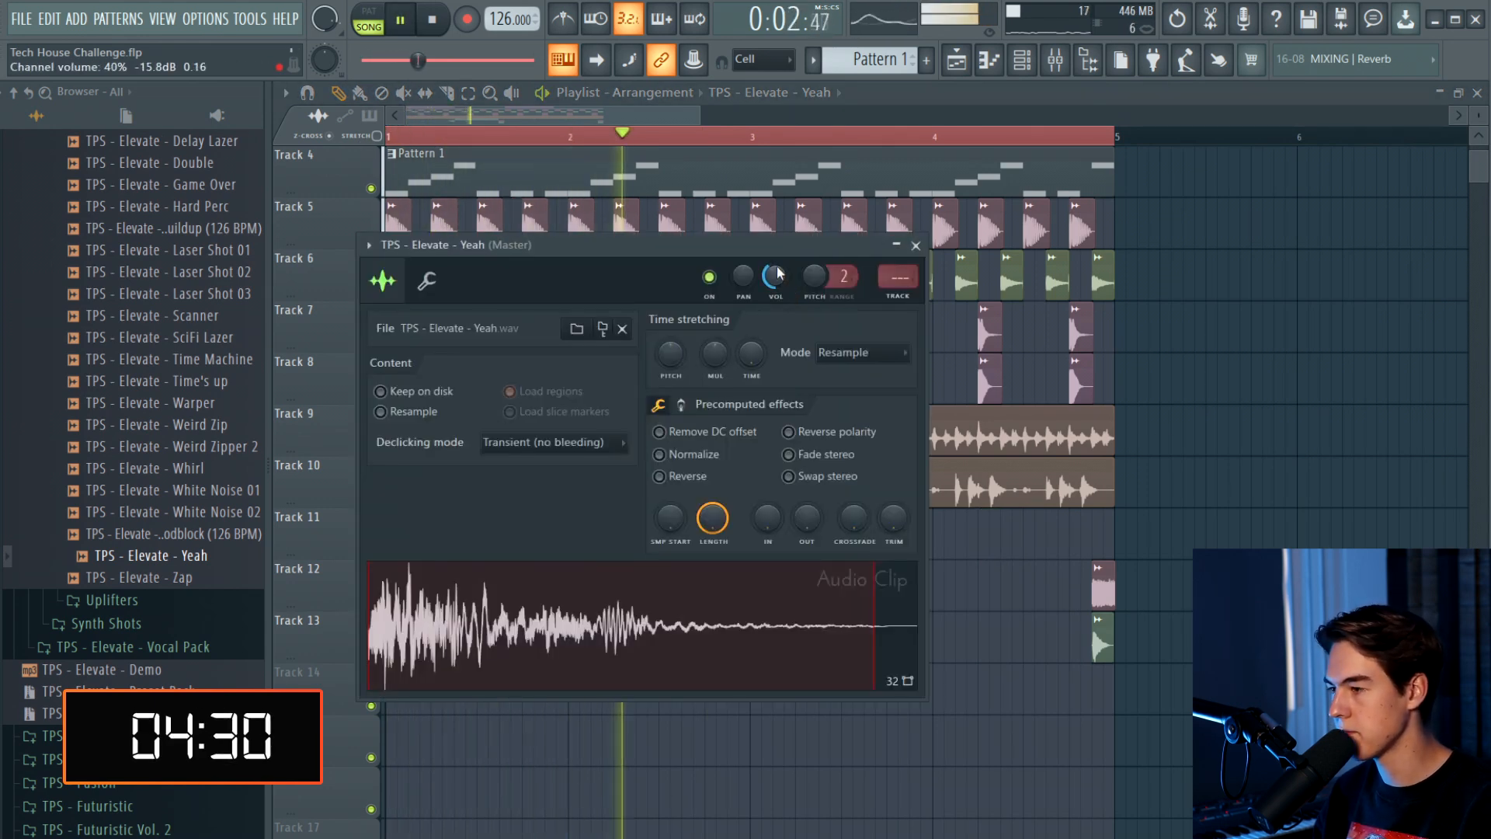
pyautogui.click(916, 246)
pyautogui.click(919, 600)
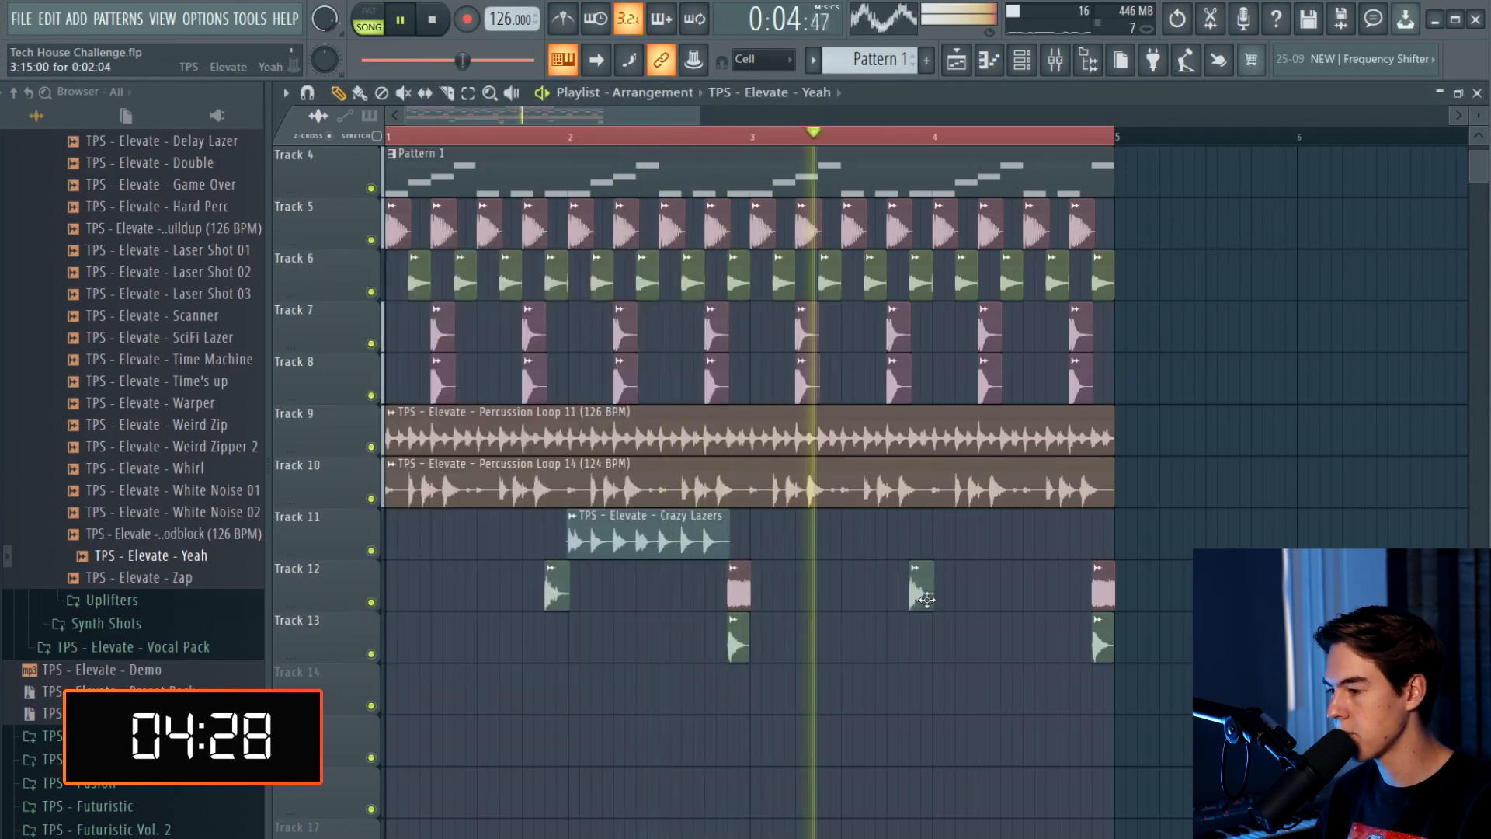
pyautogui.press('space')
# Place the Whirl sample near the end of bar 2 on Track 14 and lower its channel volume while the loop plays
pyautogui.click(178, 489)
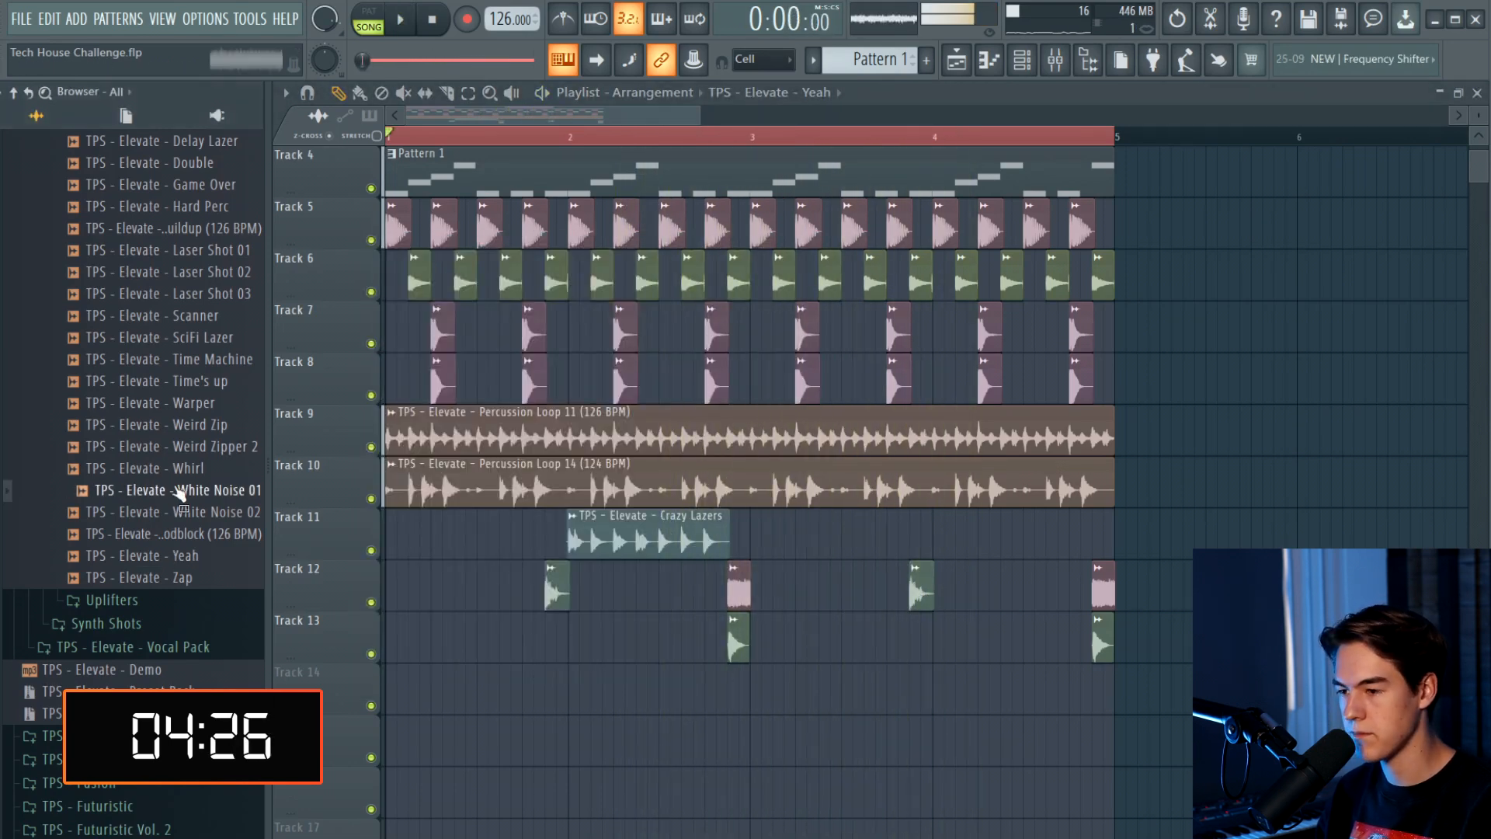
pyautogui.moveTo(178, 467); pyautogui.dragTo(776, 744)
pyautogui.press('space')
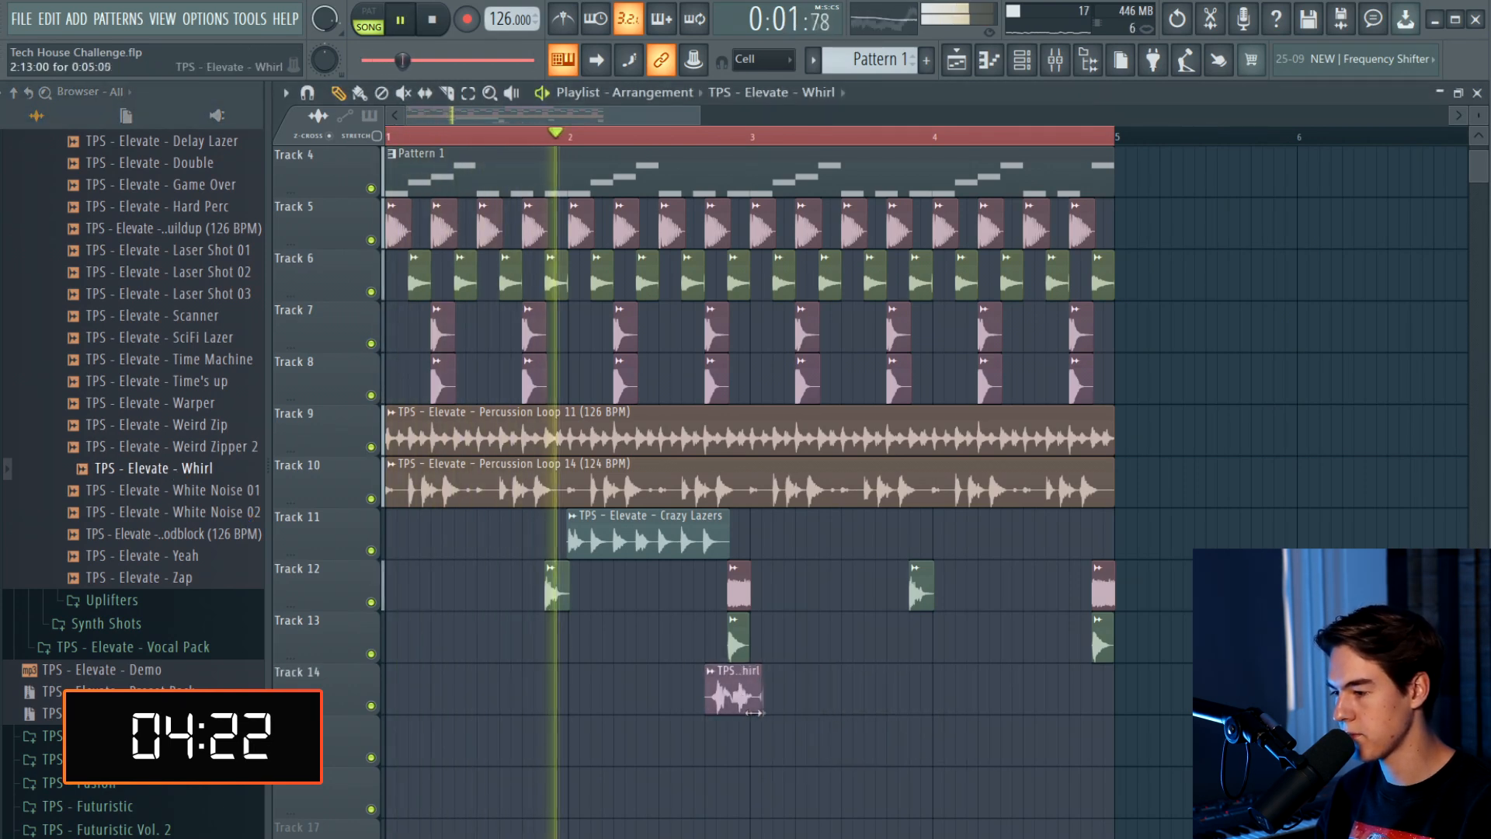
pyautogui.doubleClick(808, 703)
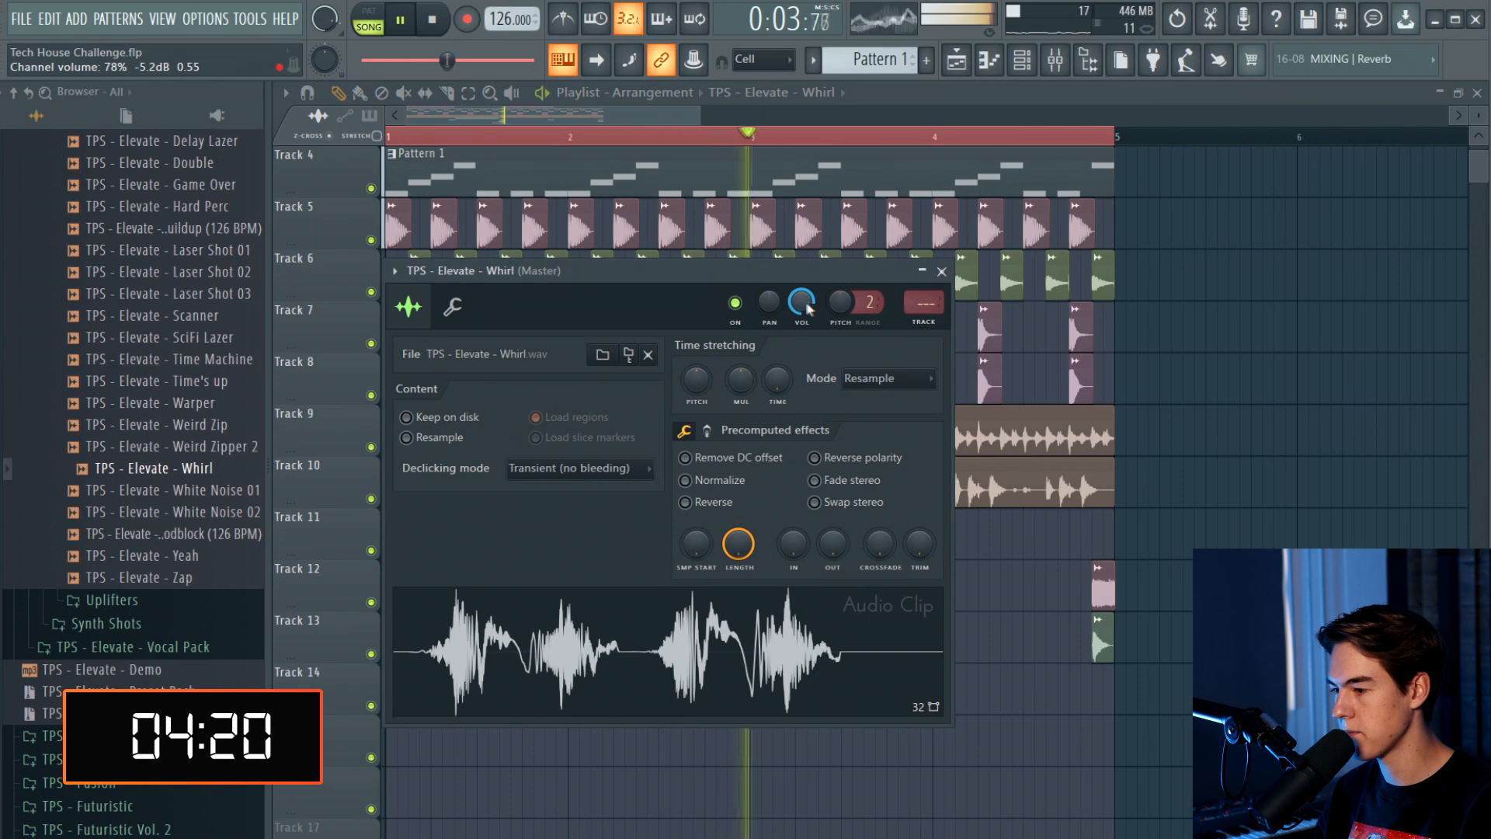
pyautogui.moveTo(801, 304); pyautogui.dragTo(803, 330)
# Trim the start of the Whirl clip on Track 14, shift the clip slightly earlier and replay the loop
pyautogui.scroll(3, 672, 668)
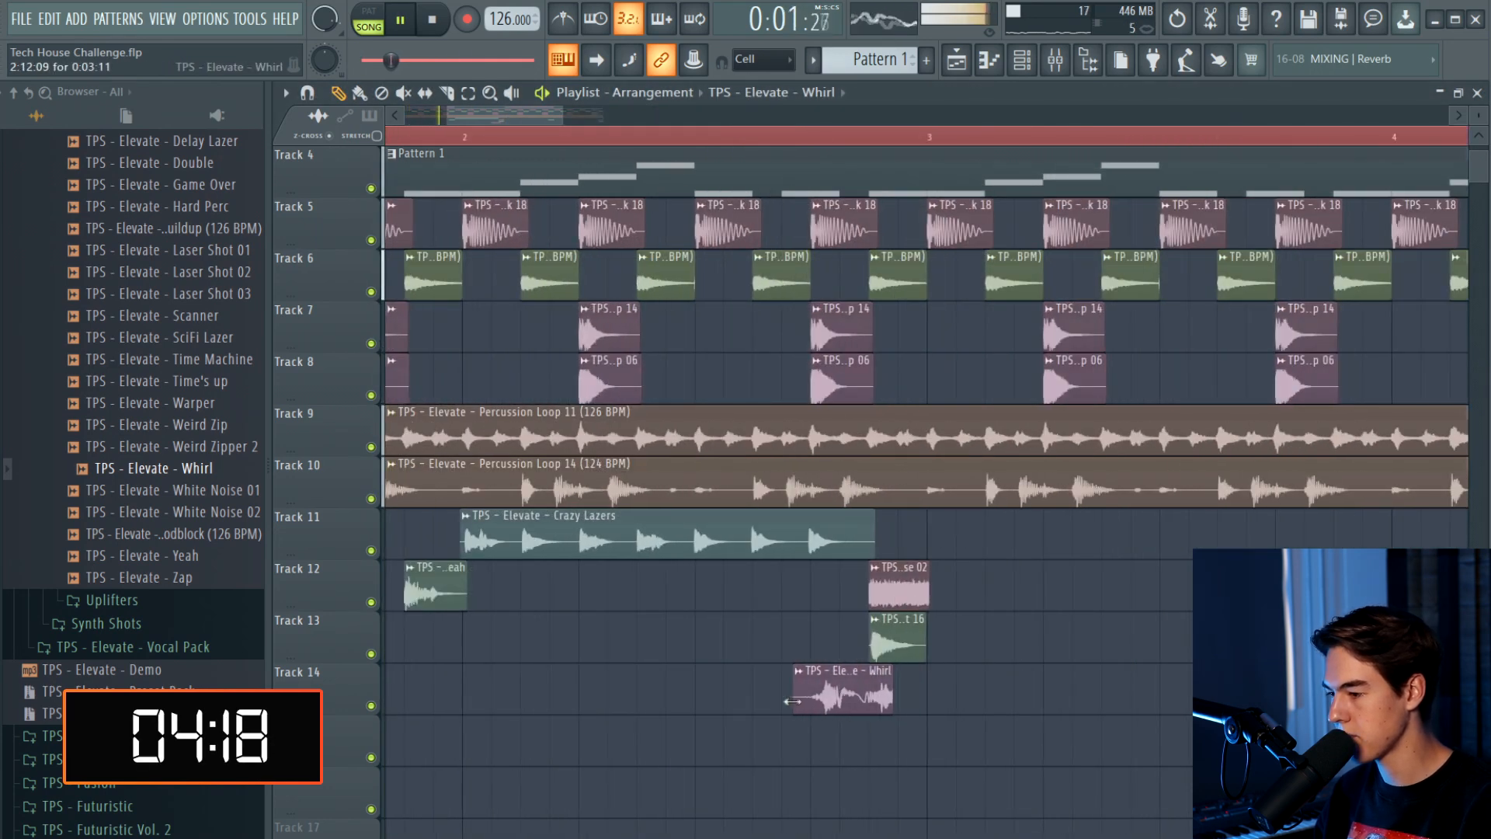
pyautogui.moveTo(792, 701); pyautogui.dragTo(816, 702)
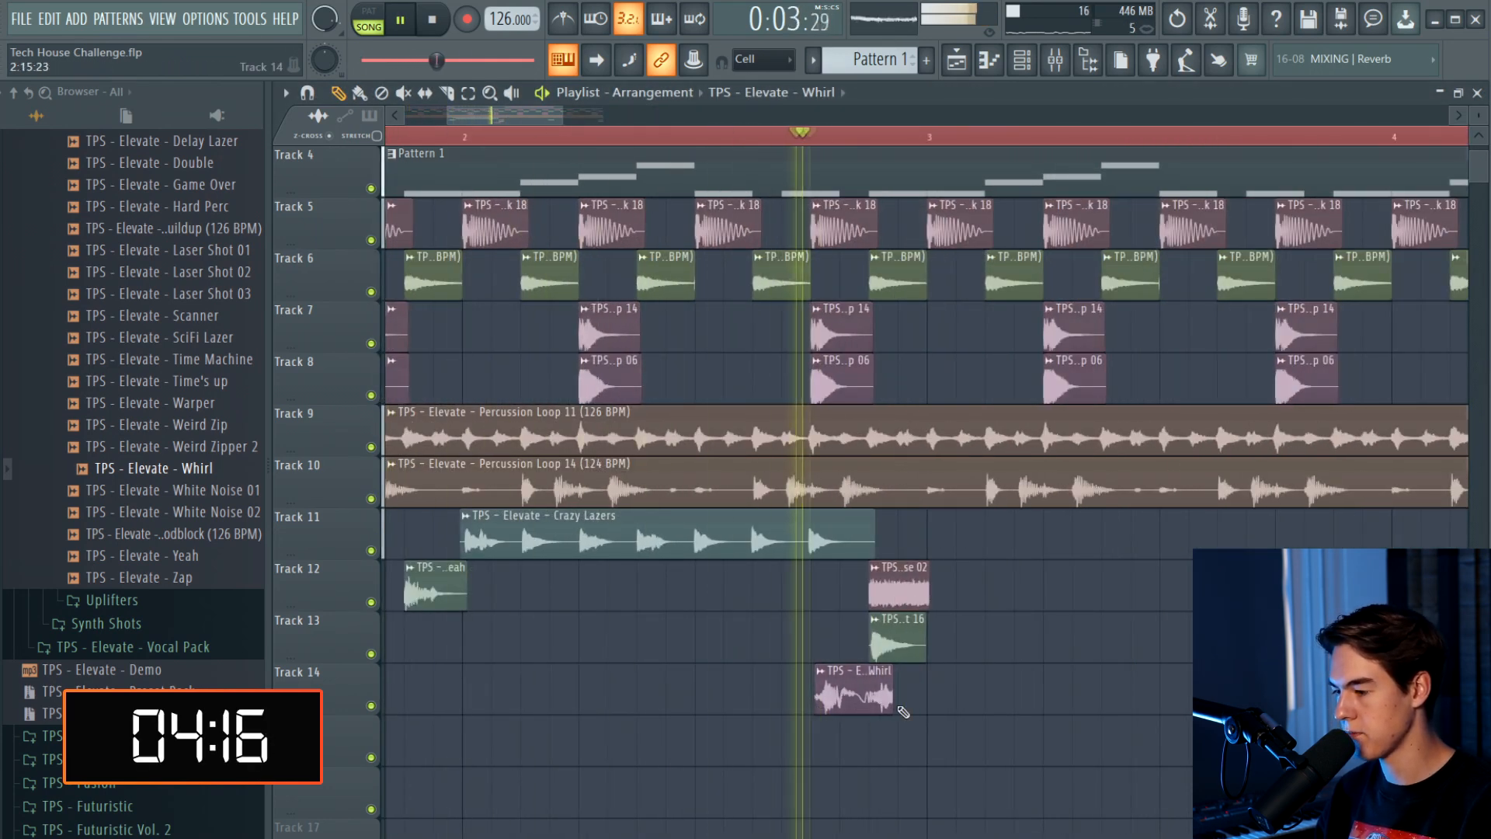
pyautogui.press('space')
pyautogui.press('space')
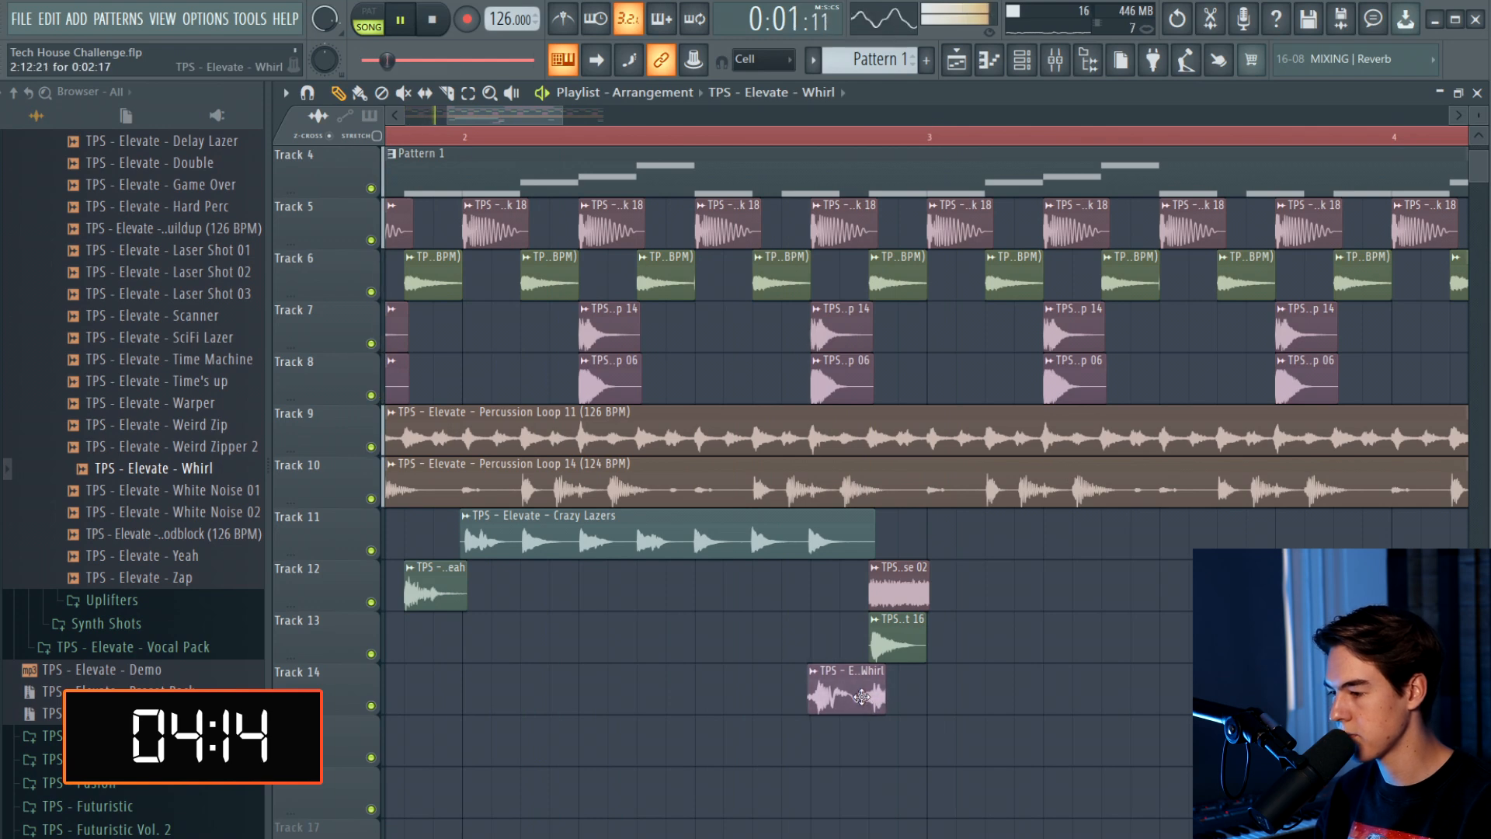
# Adjust the Whirl sample's stretch pitch and volume, and extend the end of its clip on Track 14
pyautogui.doubleClick(861, 698)
pyautogui.moveTo(693, 379); pyautogui.dragTo(693, 408)
pyautogui.moveTo(800, 305); pyautogui.dragTo(800, 299)
pyautogui.rightClick(1055, 685)
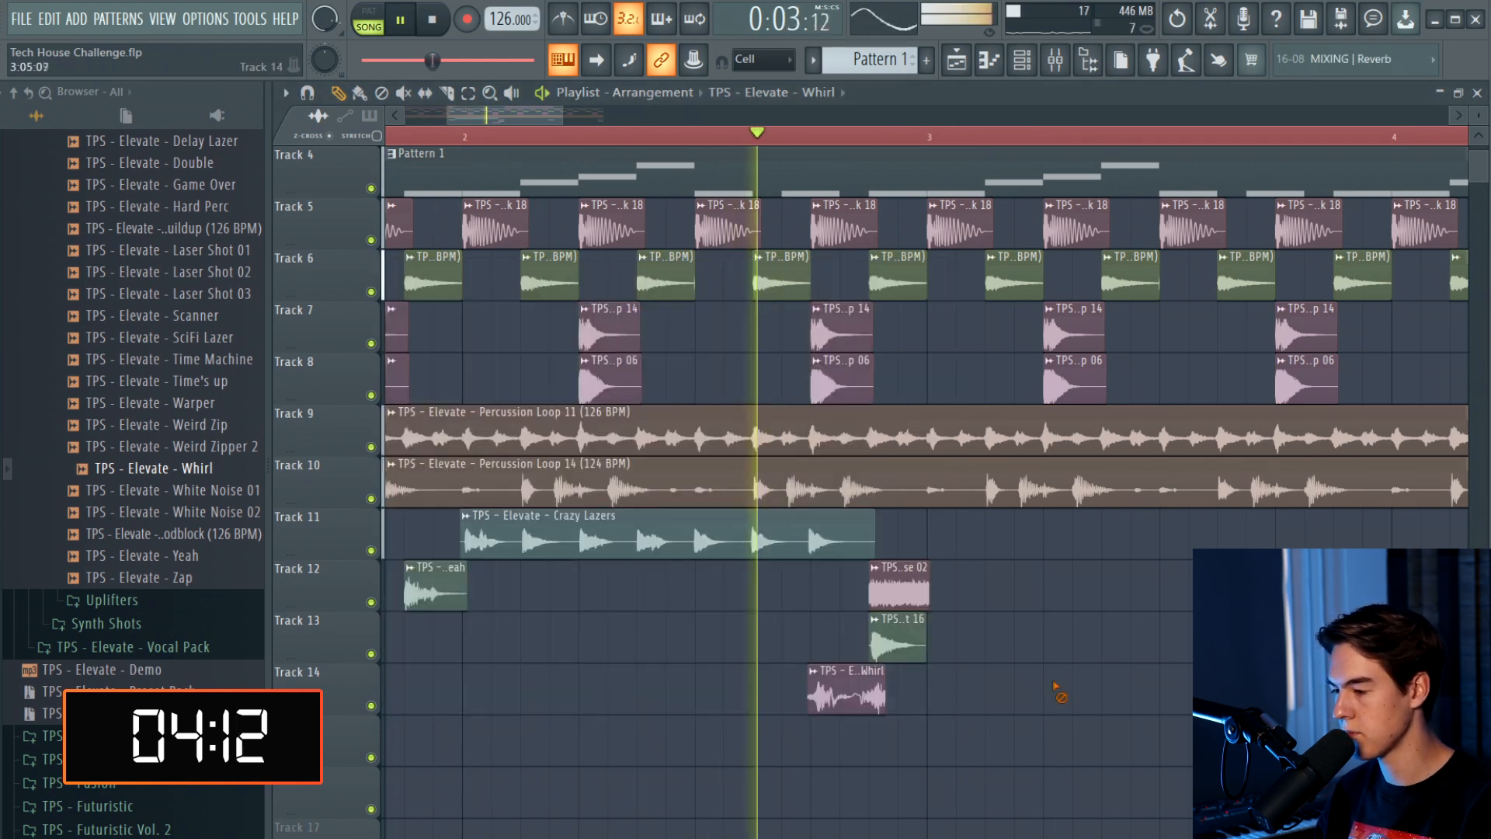
pyautogui.moveTo(885, 694); pyautogui.dragTo(908, 693)
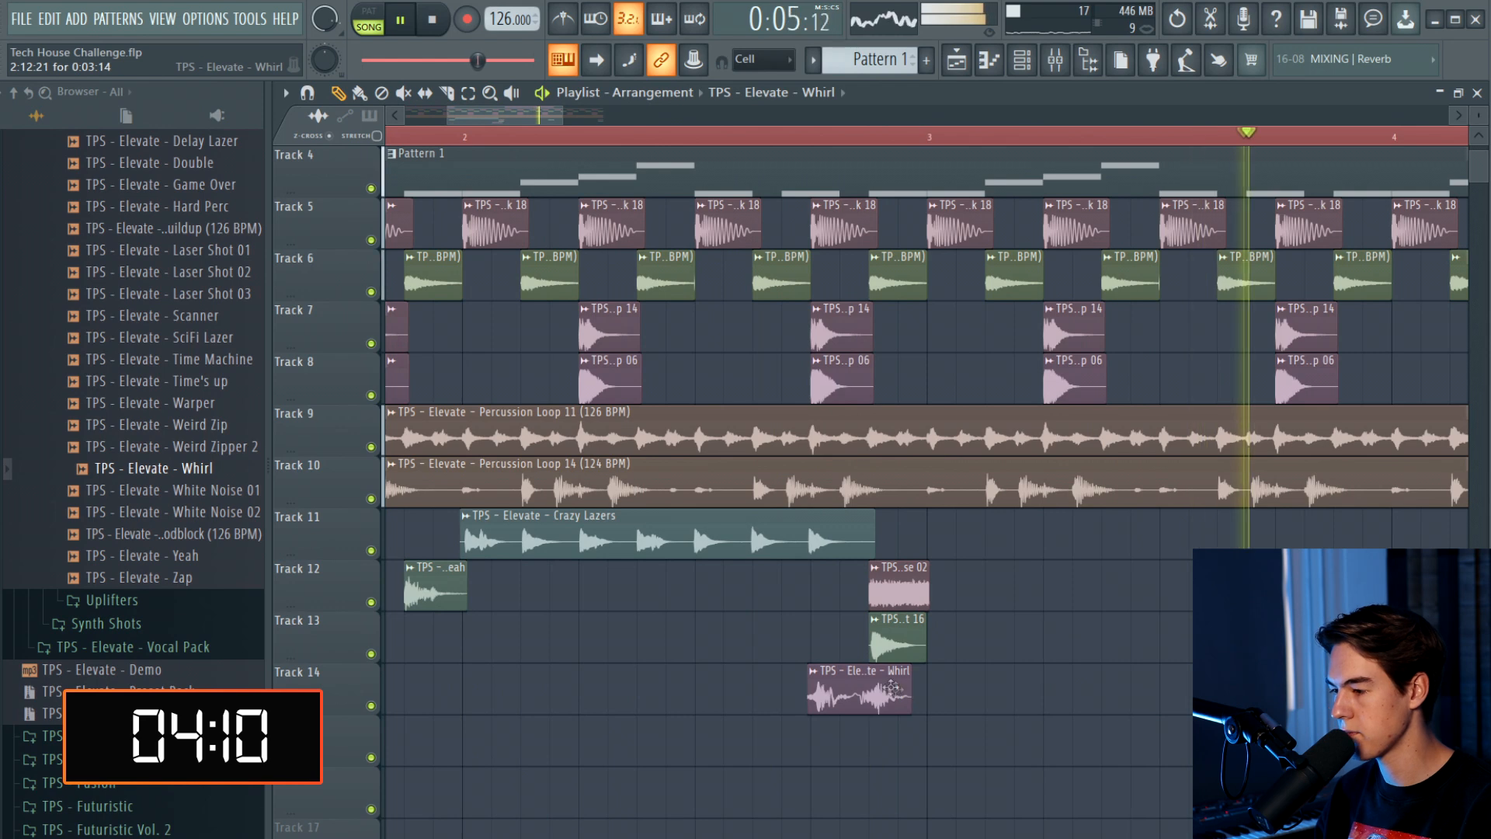
# Recheck the Whirl channel settings and move the Whirl clip to the end of bar 4 on Track 14
pyautogui.scroll(-3, 903, 693)
pyautogui.doubleClick(780, 699)
pyautogui.rightClick(1055, 750)
pyautogui.press('space')
pyautogui.press('space')
pyautogui.moveTo(744, 706); pyautogui.dragTo(1186, 701)
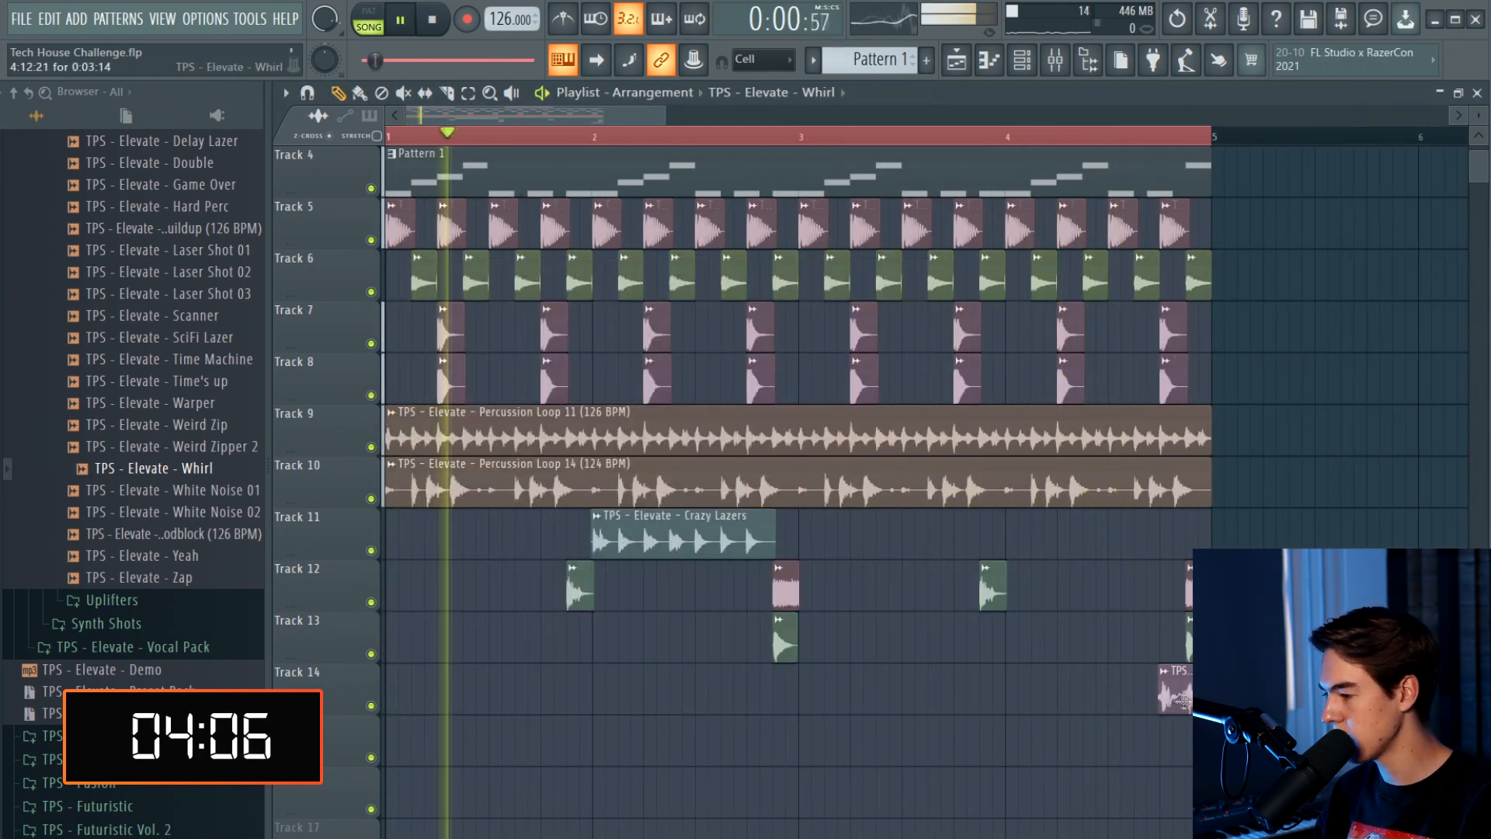
# Find Bubbles 01 among the Misc effects, place it at the start of bar 4 on Track 11 and check its channel settings
pyautogui.scroll(3, 194, 645)
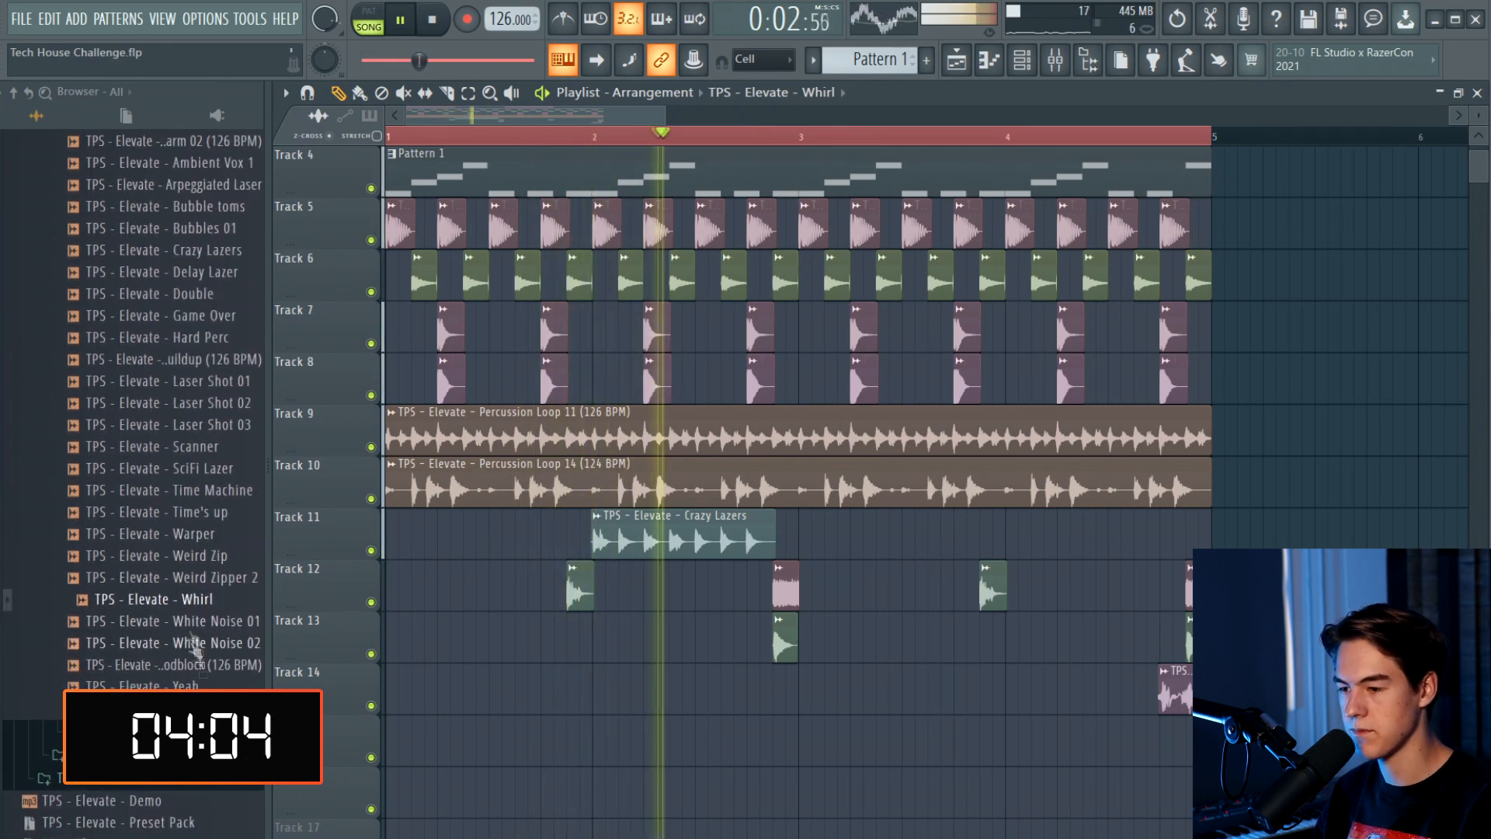
pyautogui.scroll(3, 194, 645)
pyautogui.scroll(2, 475, 272)
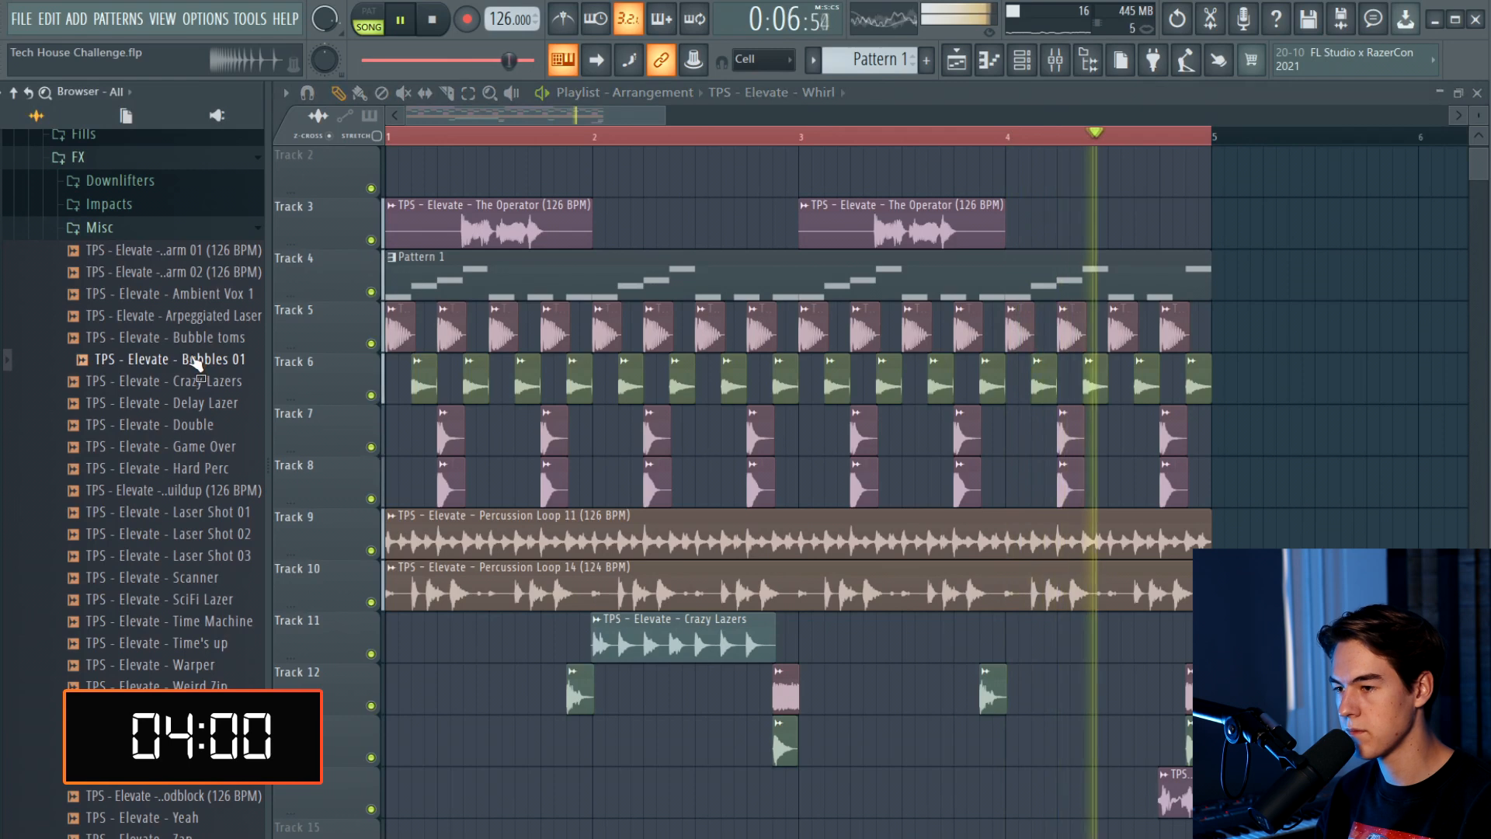
pyautogui.press('space')
pyautogui.moveTo(196, 363); pyautogui.dragTo(1096, 651)
pyautogui.doubleClick(1076, 645)
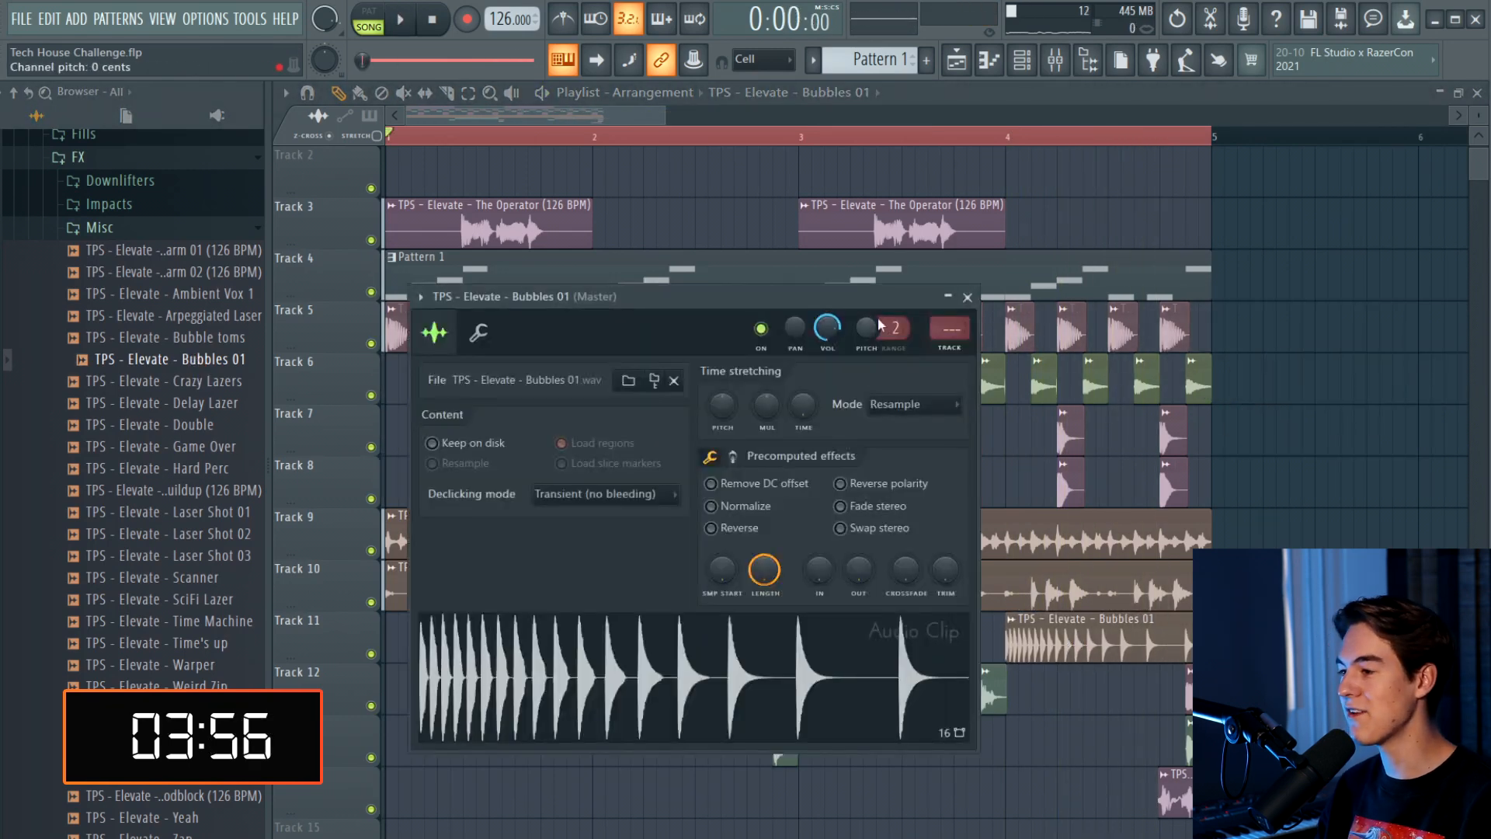
pyautogui.press('Escape')
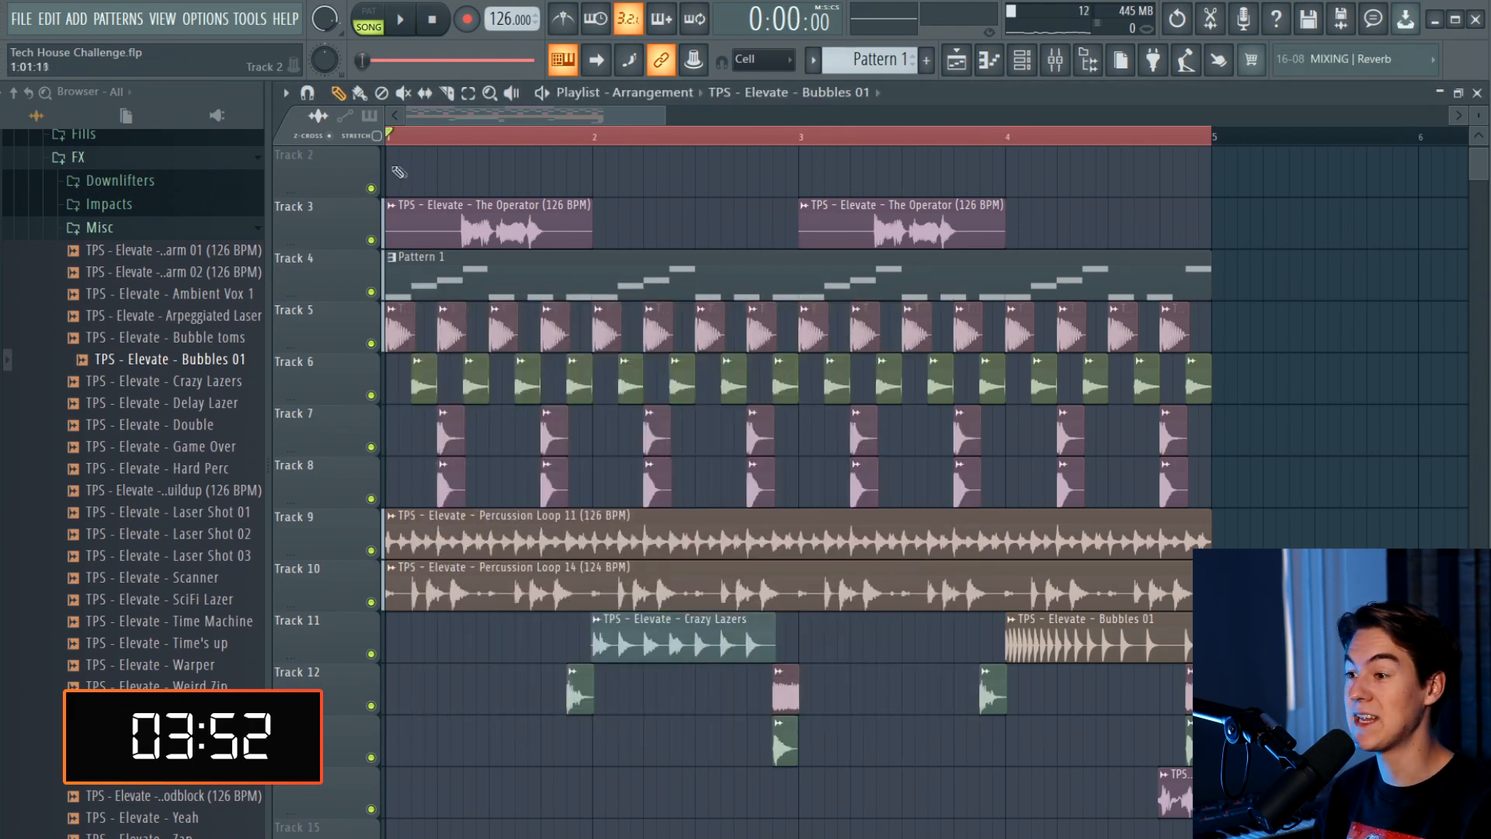
# Place Downlifter 03 from the Downlifters folder at the start of bar 1 on Track 15 and lower its volume to about 29%
pyautogui.press('space')
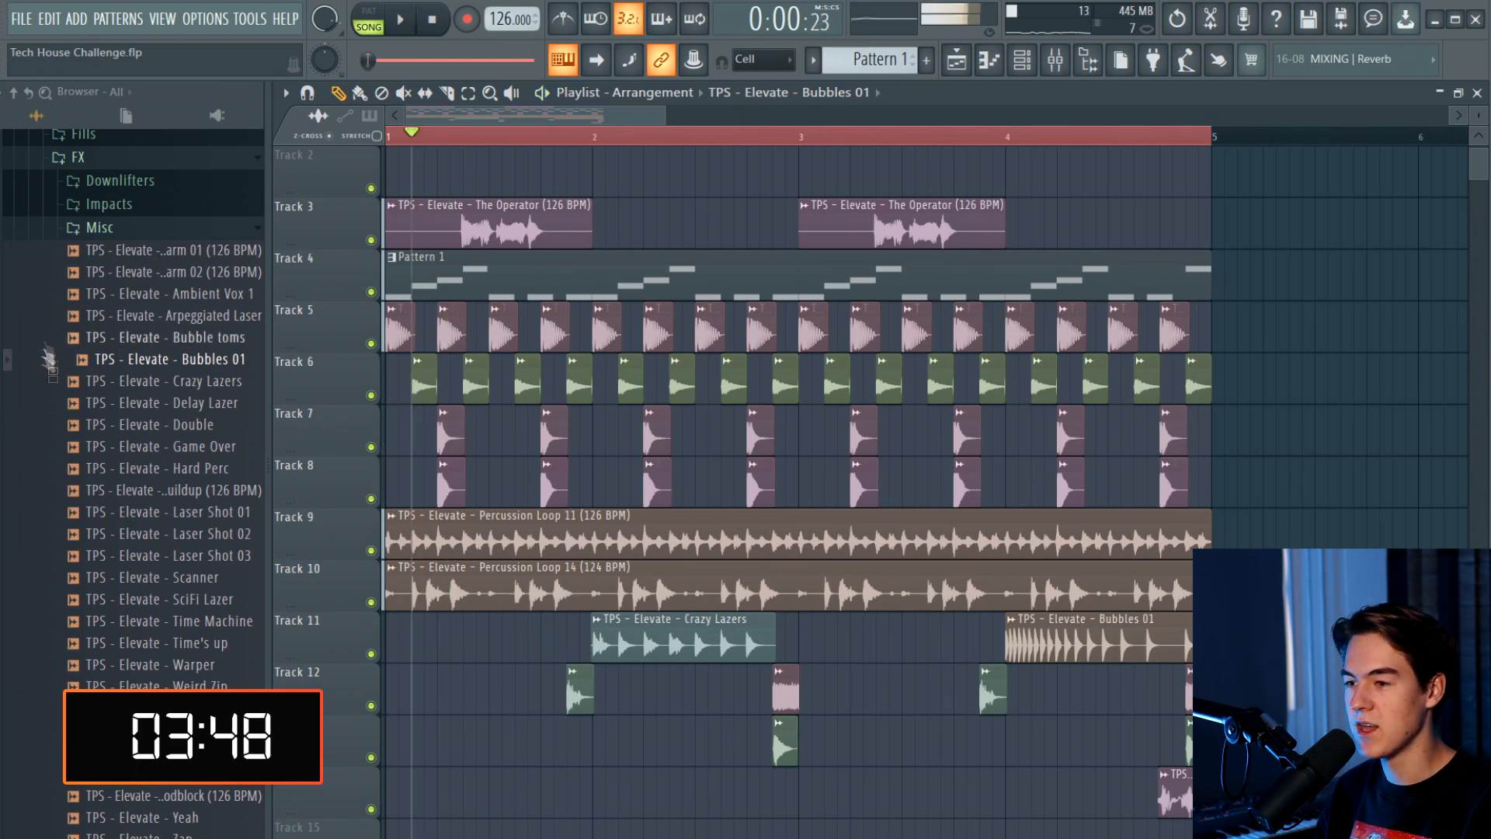
pyautogui.click(120, 227)
pyautogui.click(124, 180)
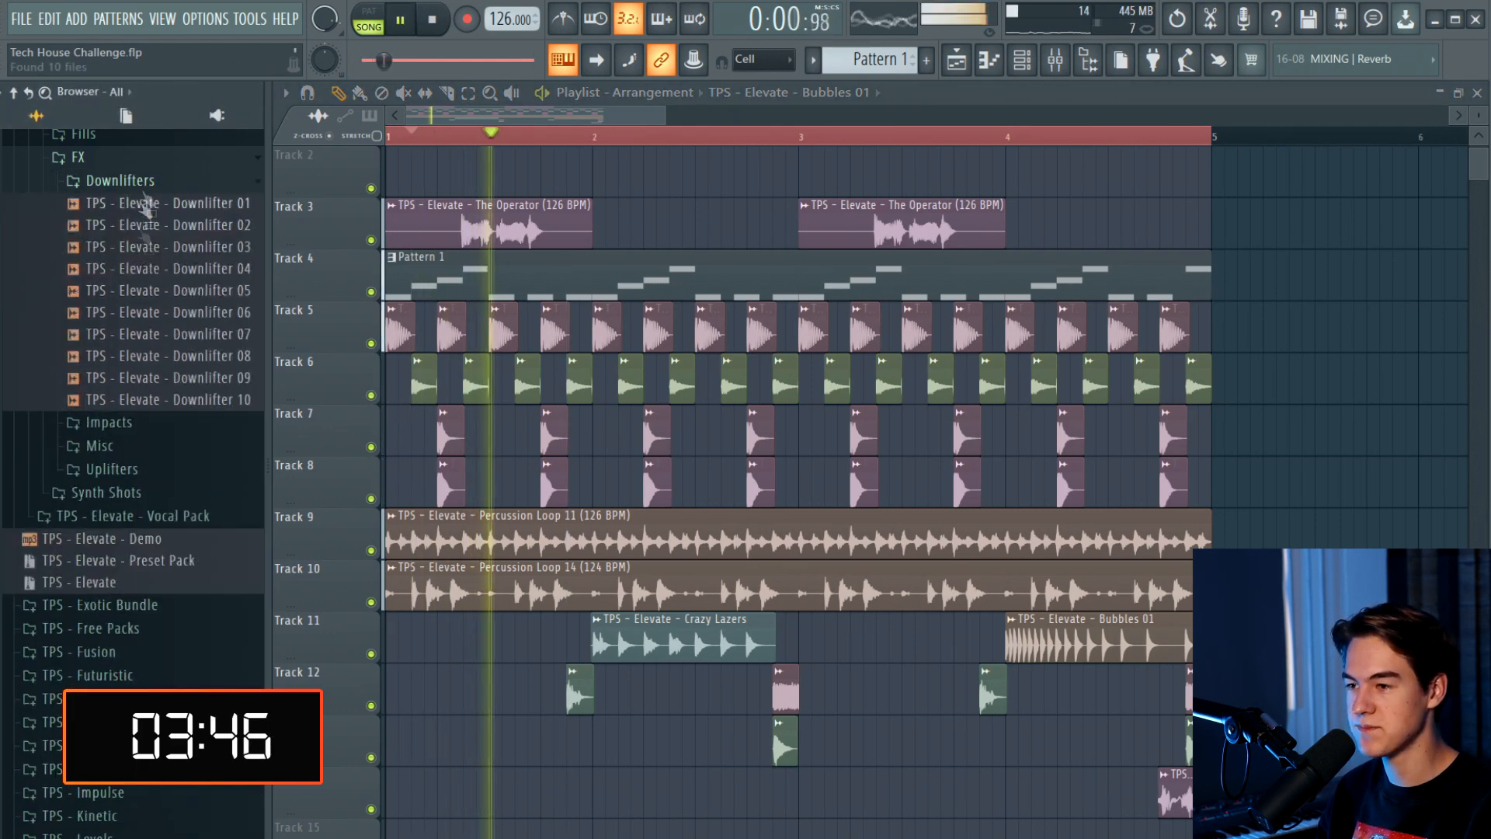
pyautogui.moveTo(167, 254); pyautogui.dragTo(549, 752)
pyautogui.press('space')
pyautogui.doubleClick(567, 713)
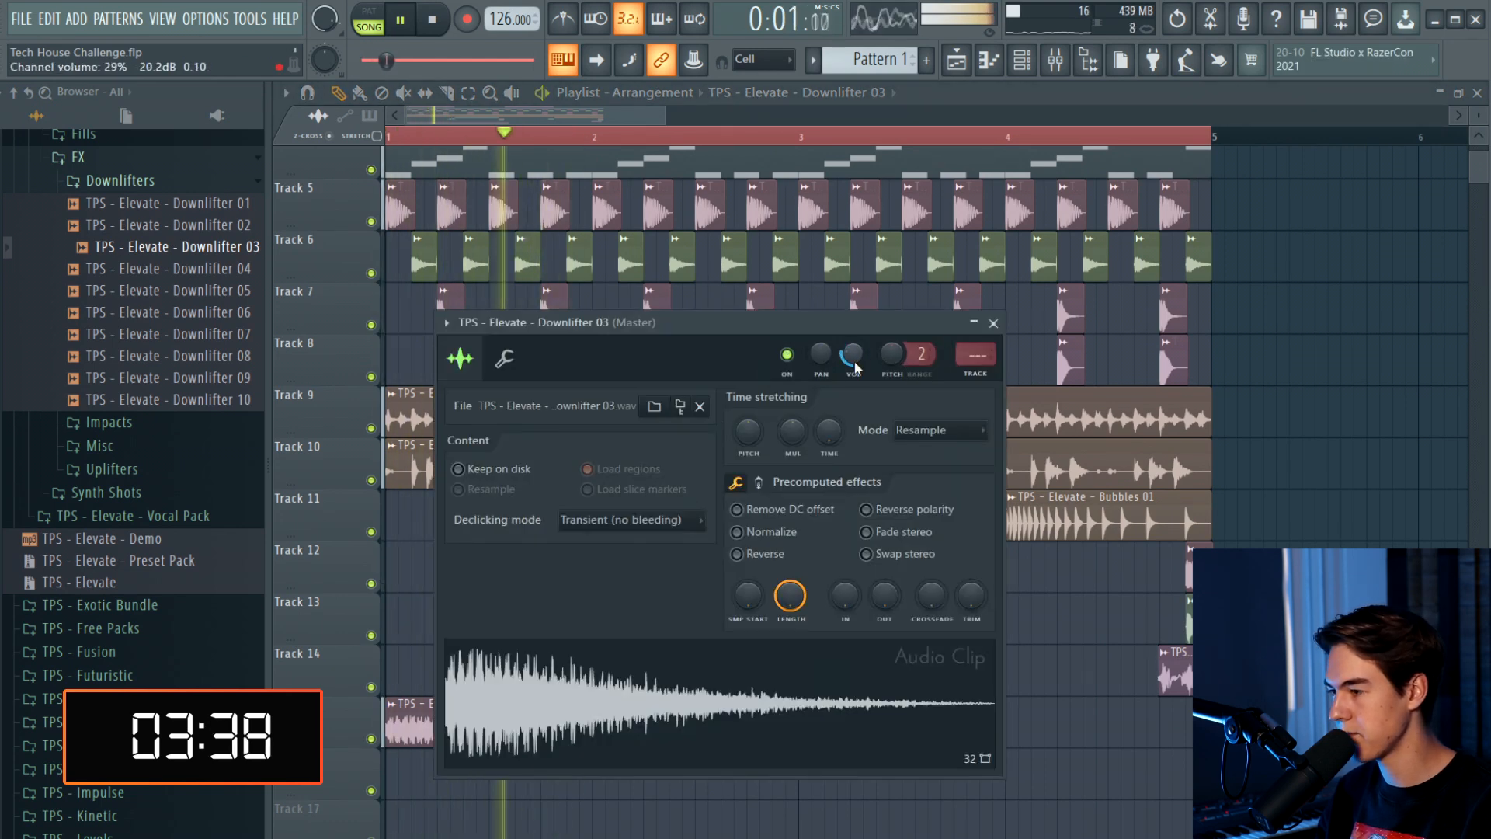
pyautogui.press('Escape')
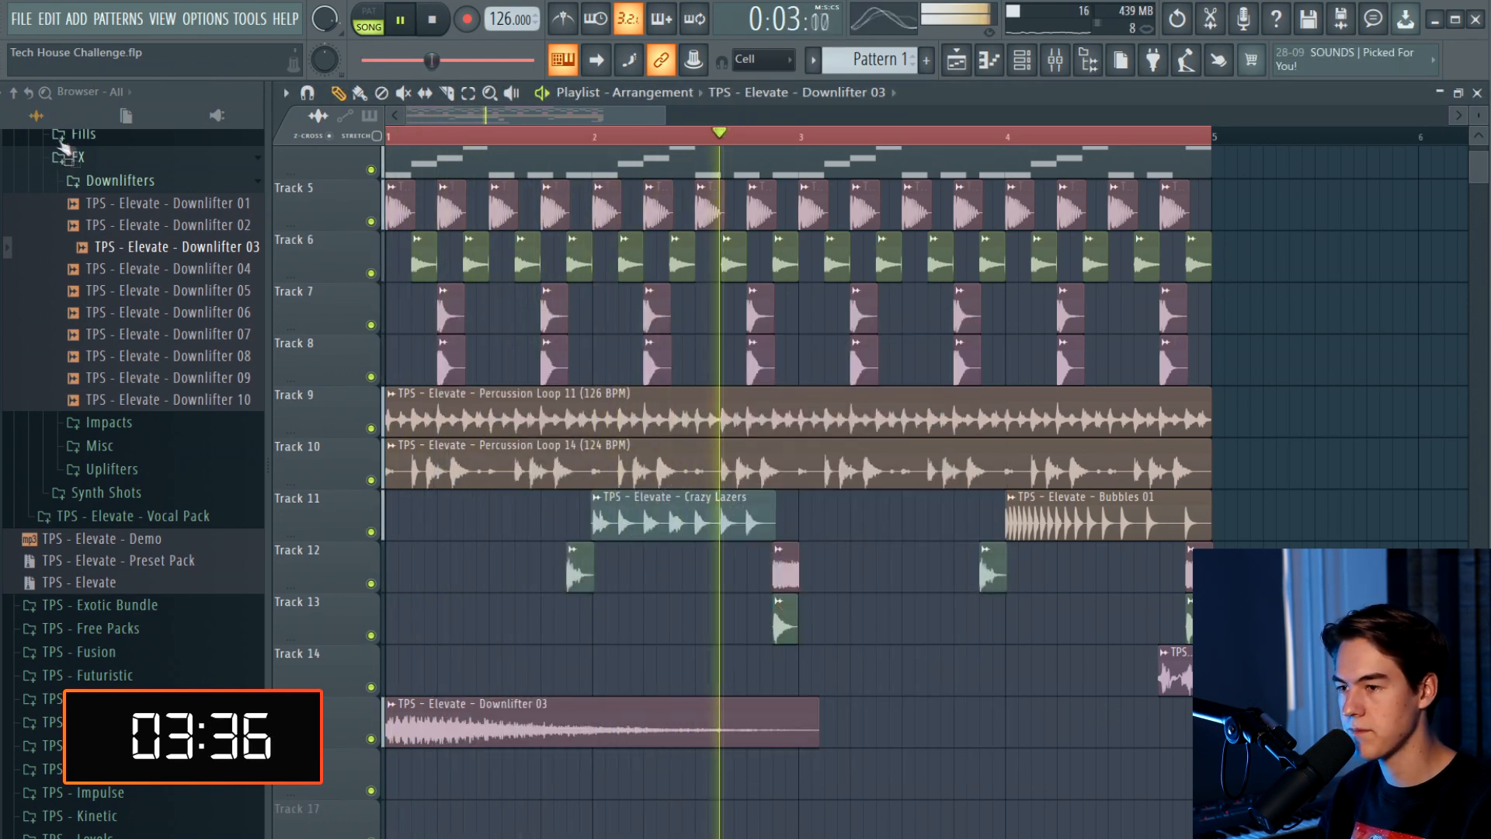
# Audition samples in the Misc effects folder, including Whirl, Warper, Laser Shot 02, Crazy Lazers, Alarm 01 and Laser Buildup
pyautogui.click(116, 180)
pyautogui.click(140, 229)
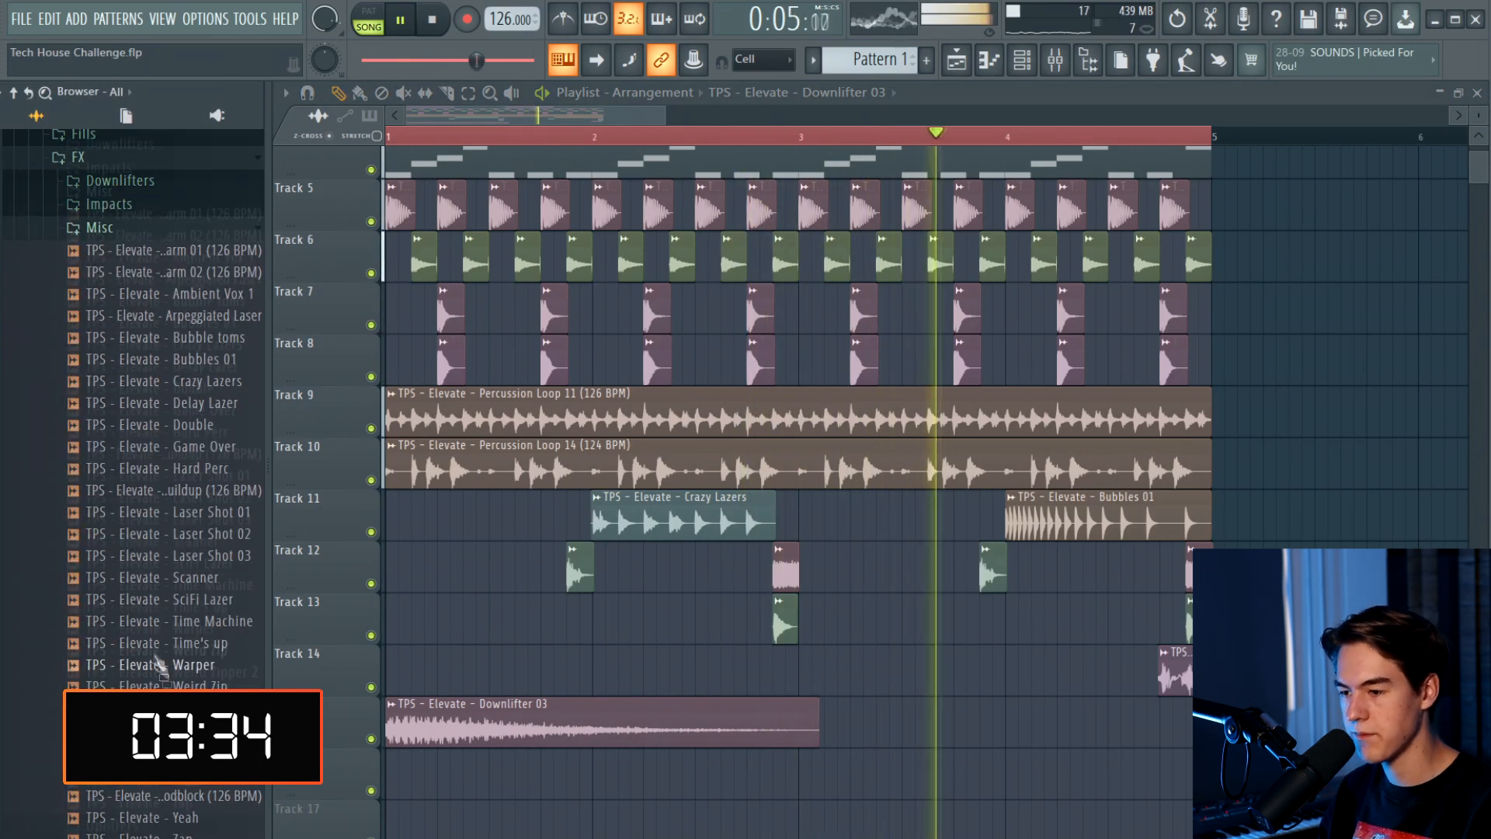
pyautogui.scroll(-2, 167, 660)
pyautogui.click(185, 620)
pyautogui.press('space')
pyautogui.click(180, 690)
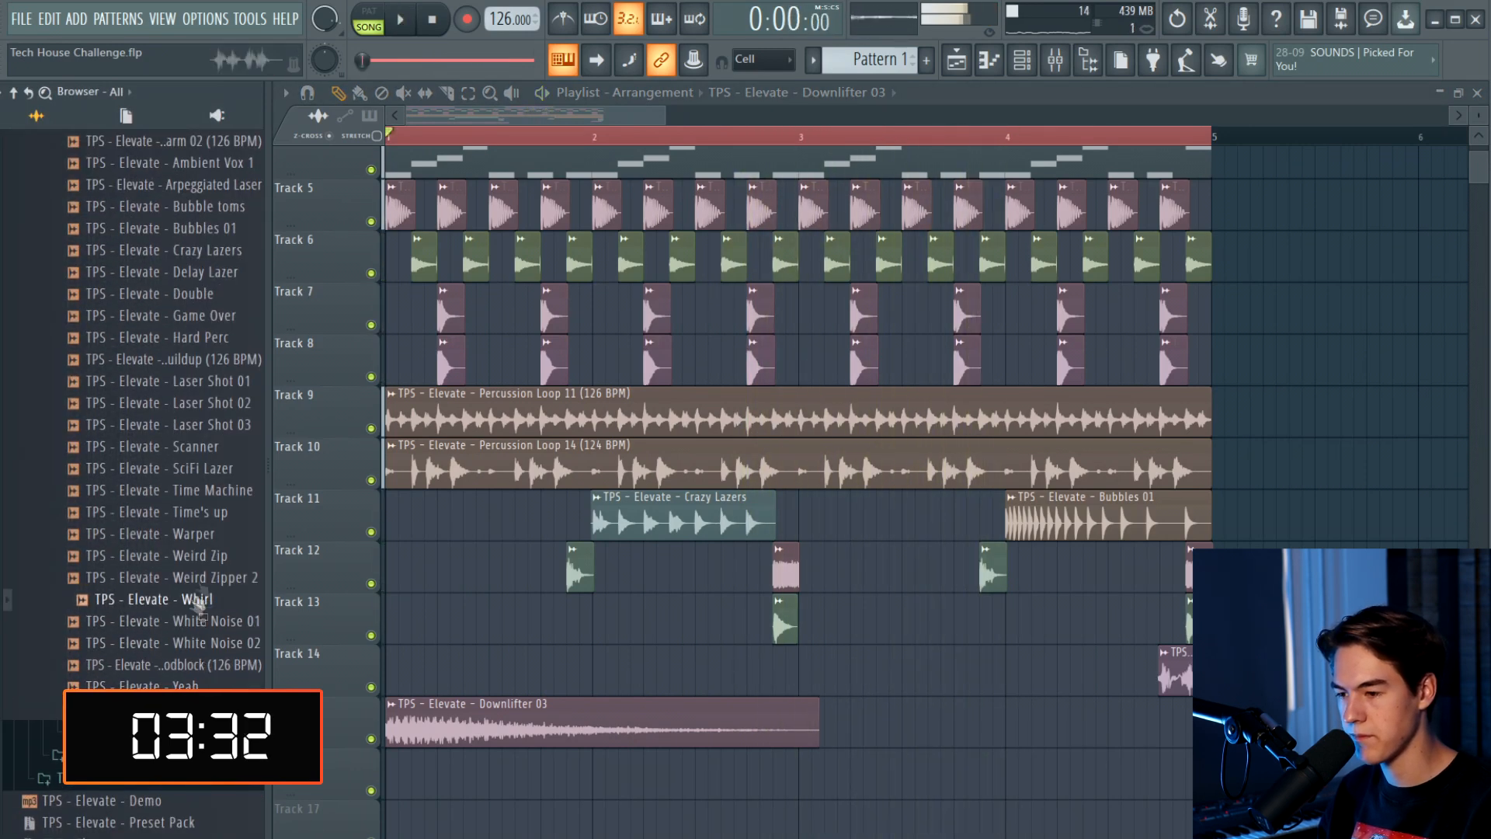
pyautogui.click(210, 533)
pyautogui.click(227, 405)
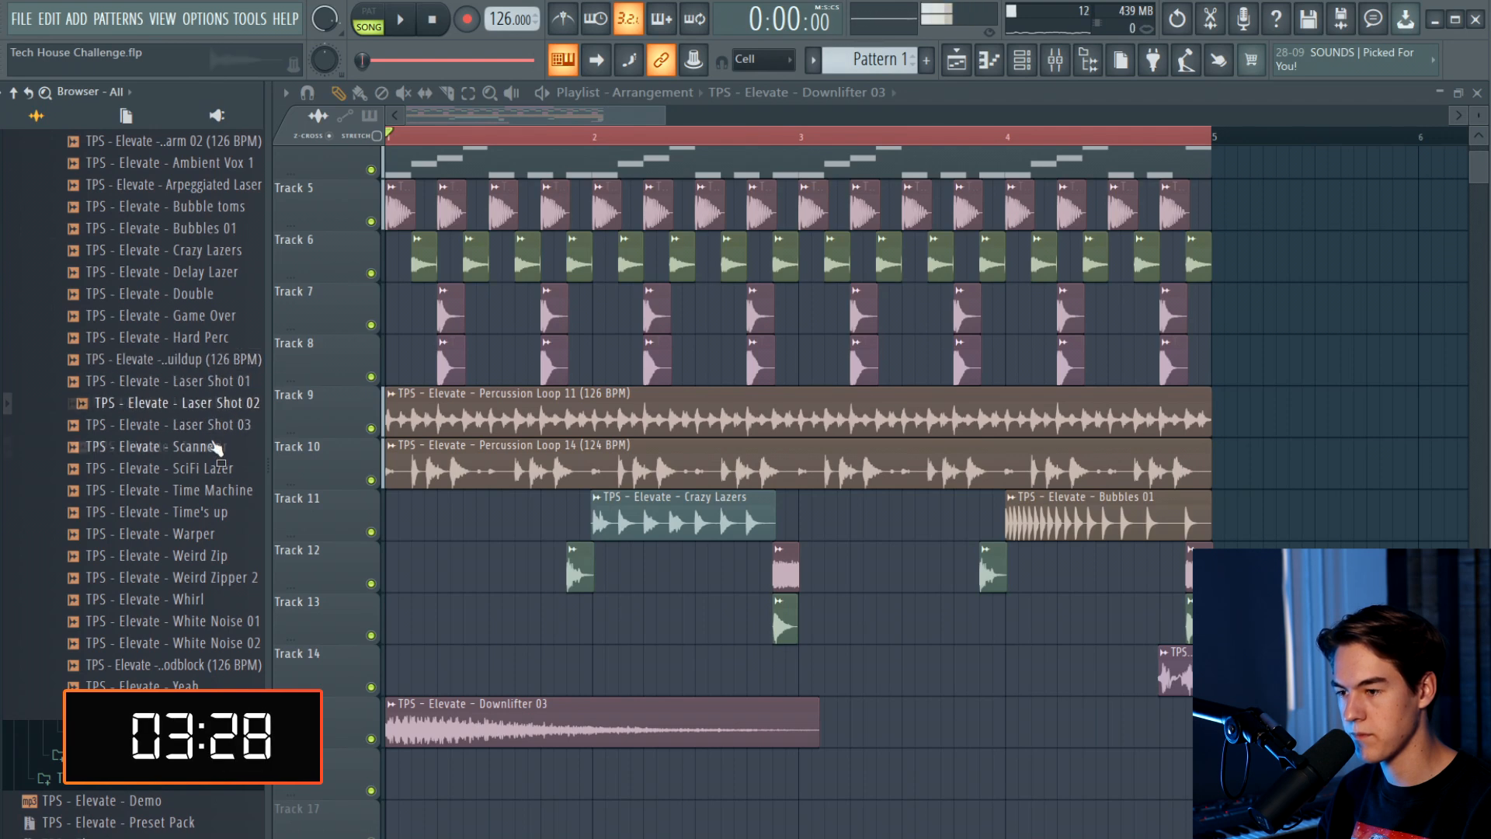
pyautogui.scroll(2, 213, 469)
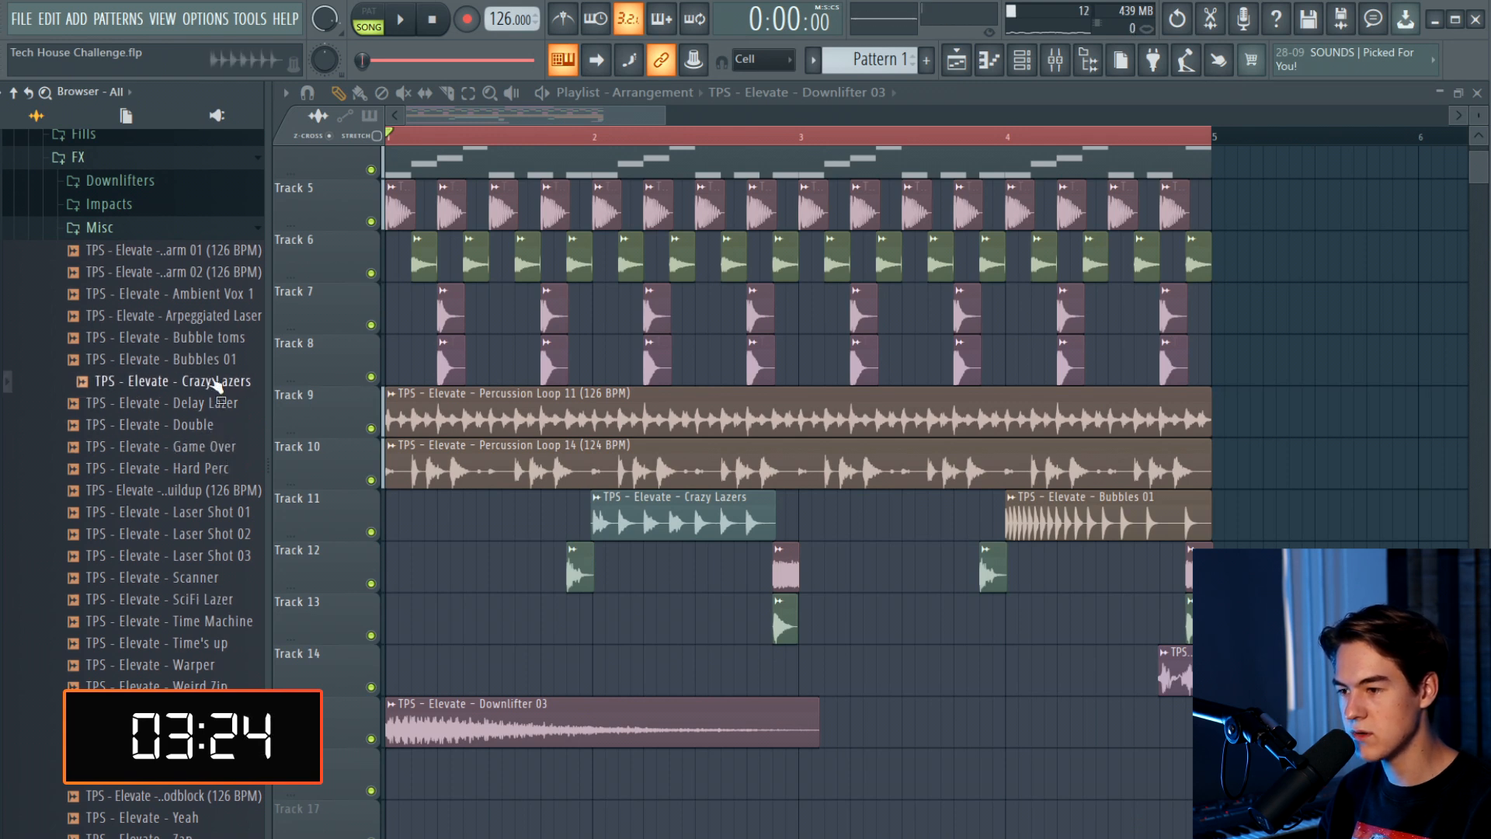
pyautogui.click(207, 269)
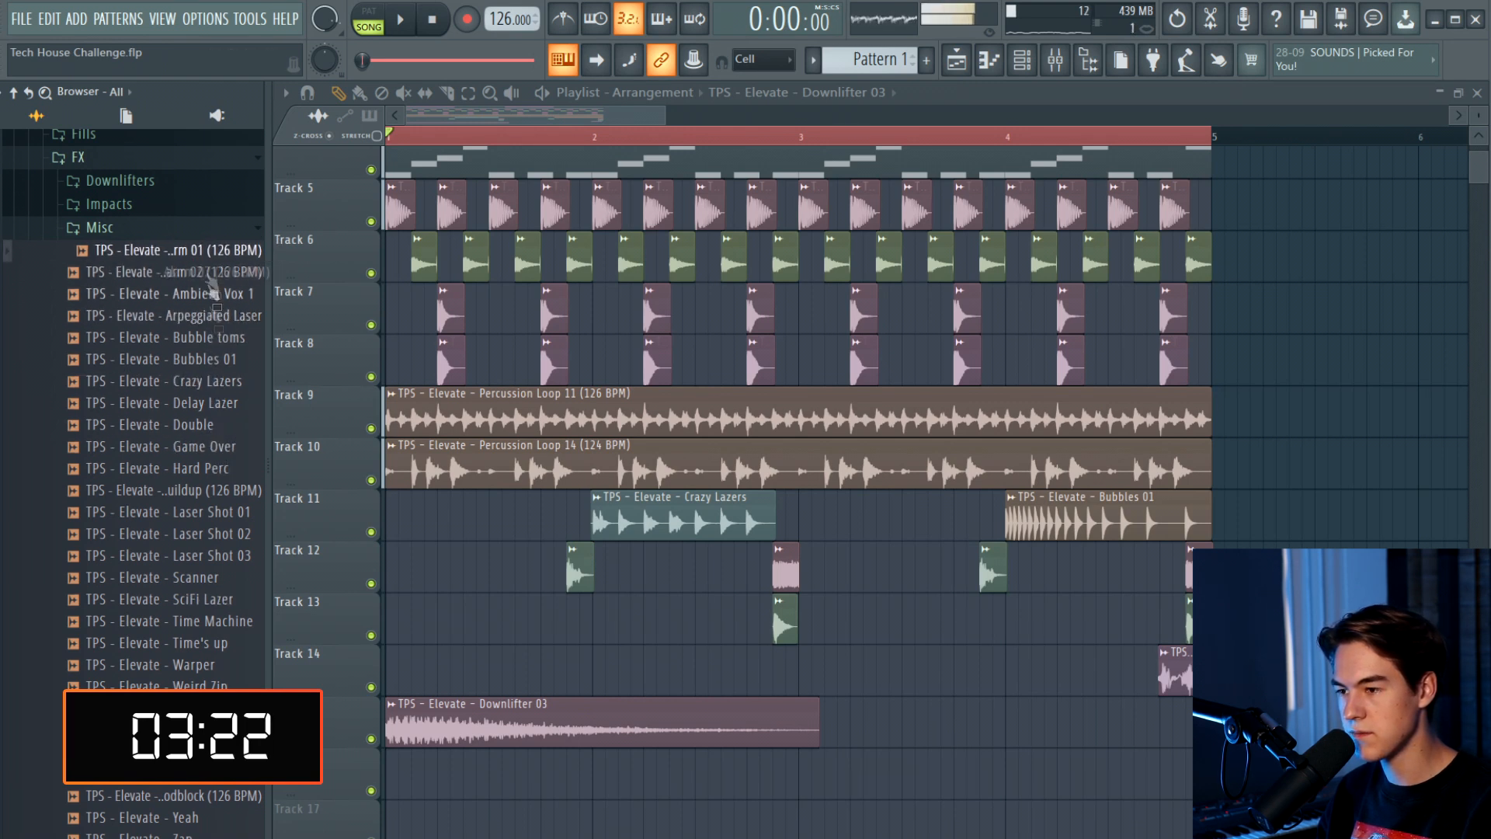
pyautogui.click(217, 379)
pyautogui.click(225, 447)
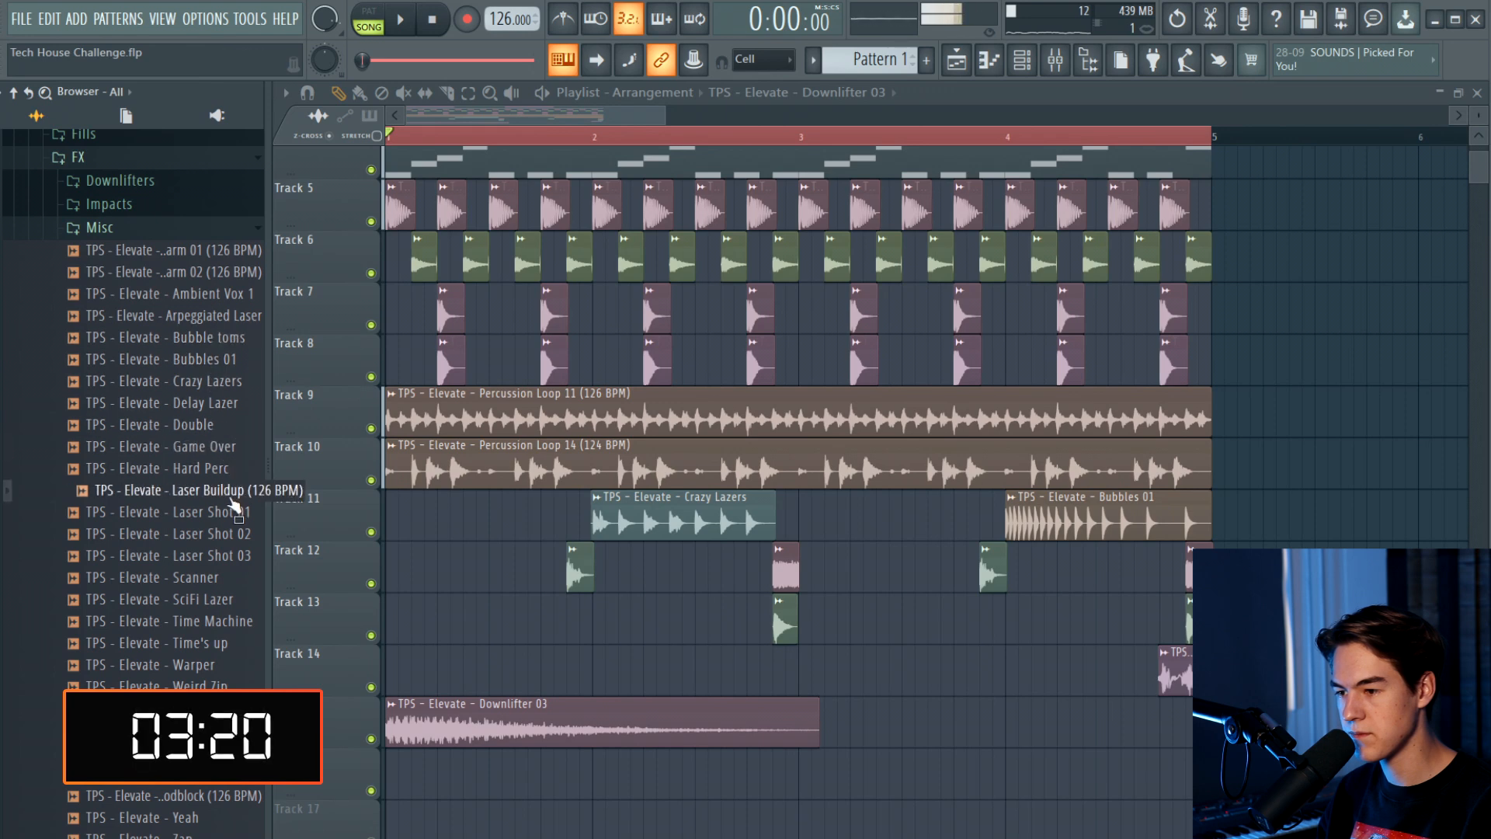
pyautogui.click(233, 511)
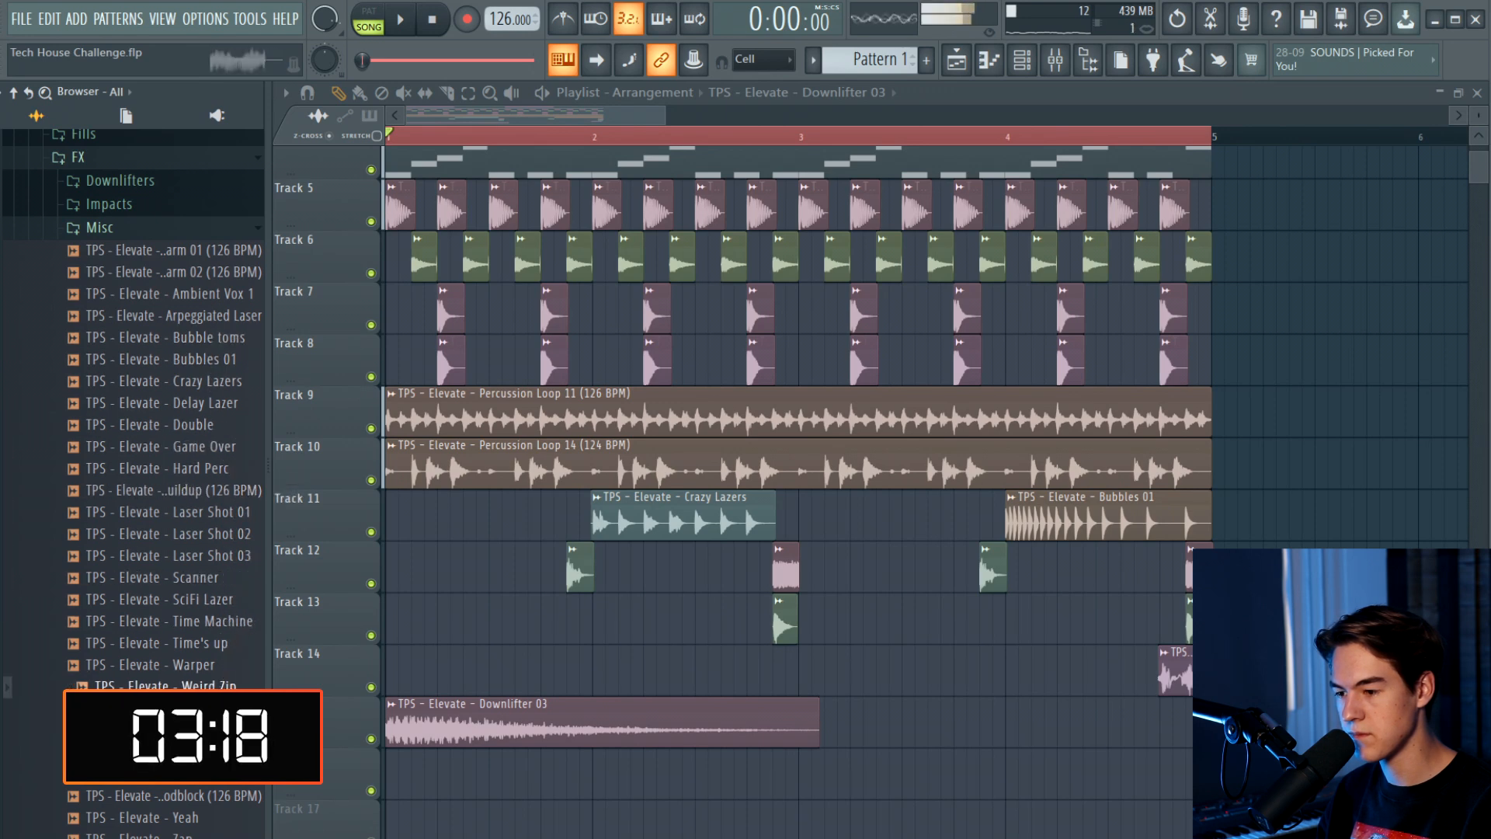
# Show the Unsorted channels in the channel rack and add a second Serum instance
pyautogui.press('F6')
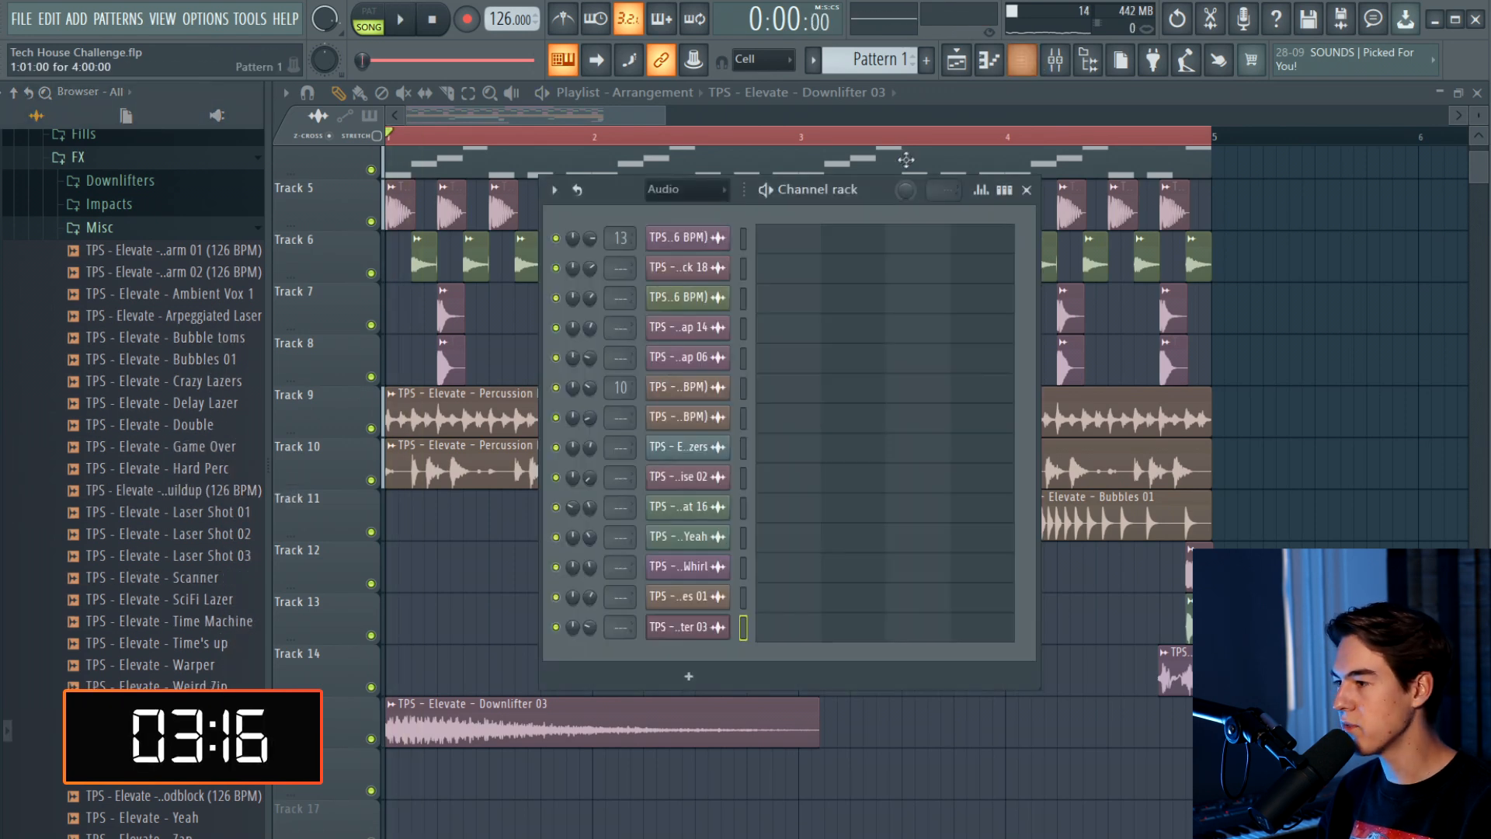
pyautogui.click(693, 191)
pyautogui.click(691, 255)
pyautogui.click(689, 287)
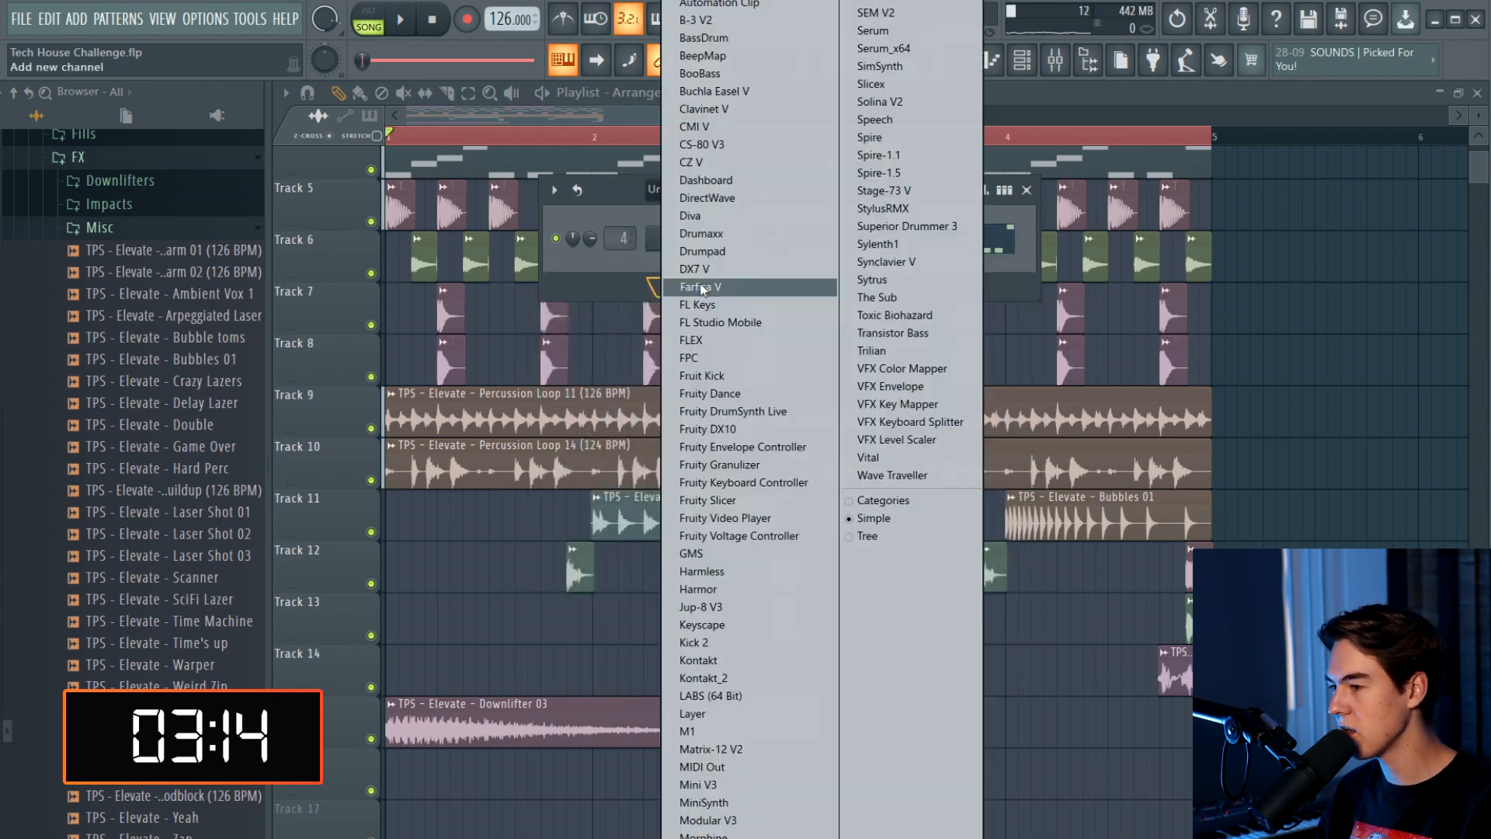
pyautogui.click(877, 30)
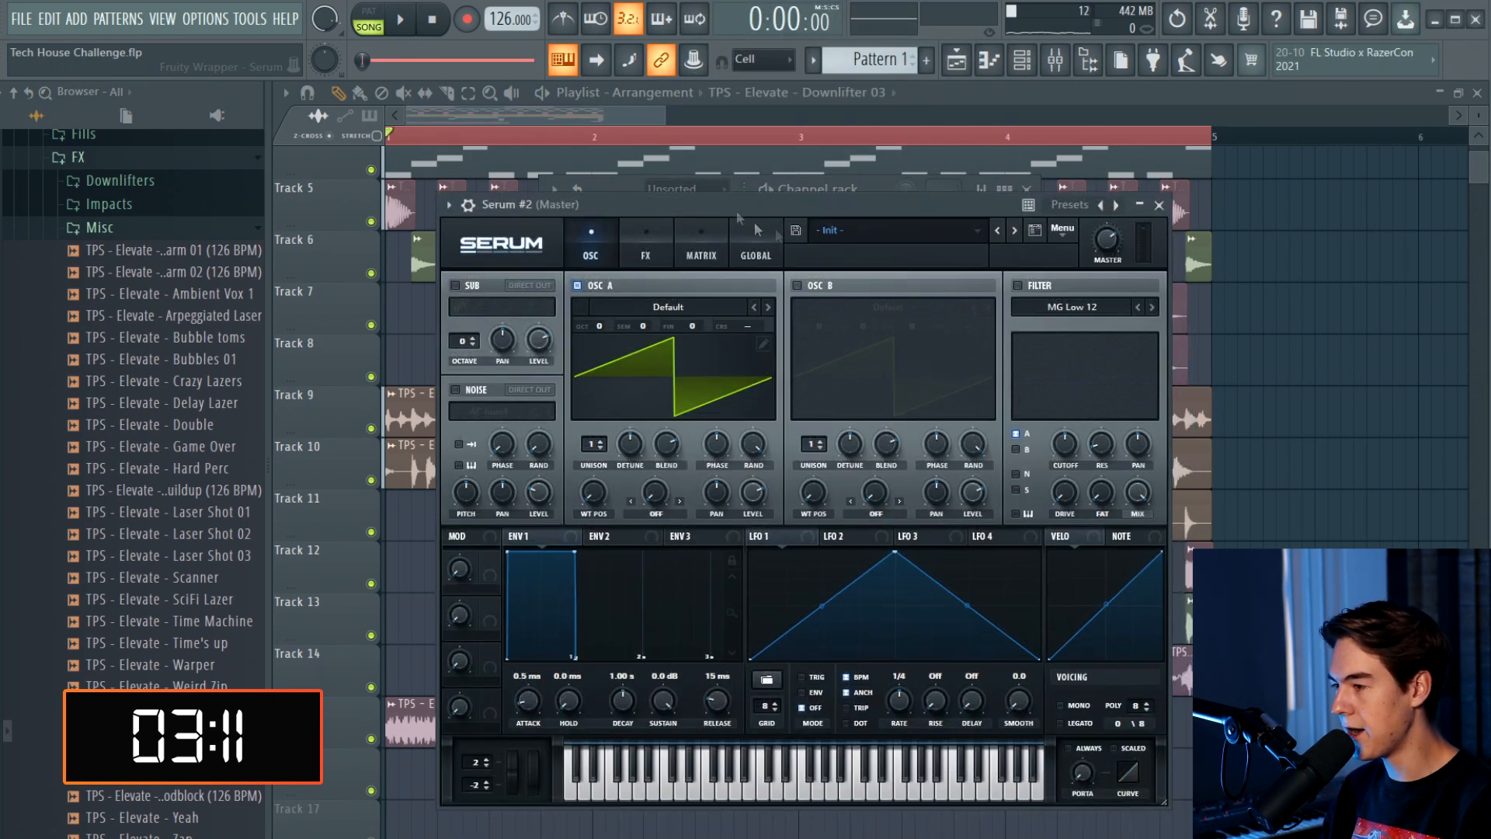
# Audition the FX presets in the TPS - Elevate Serum presets and settle on FX - Shot for Serum #2
pyautogui.click(923, 230)
pyautogui.moveTo(924, 427)
pyautogui.moveTo(1117, 445)
pyautogui.moveTo(1344, 448)
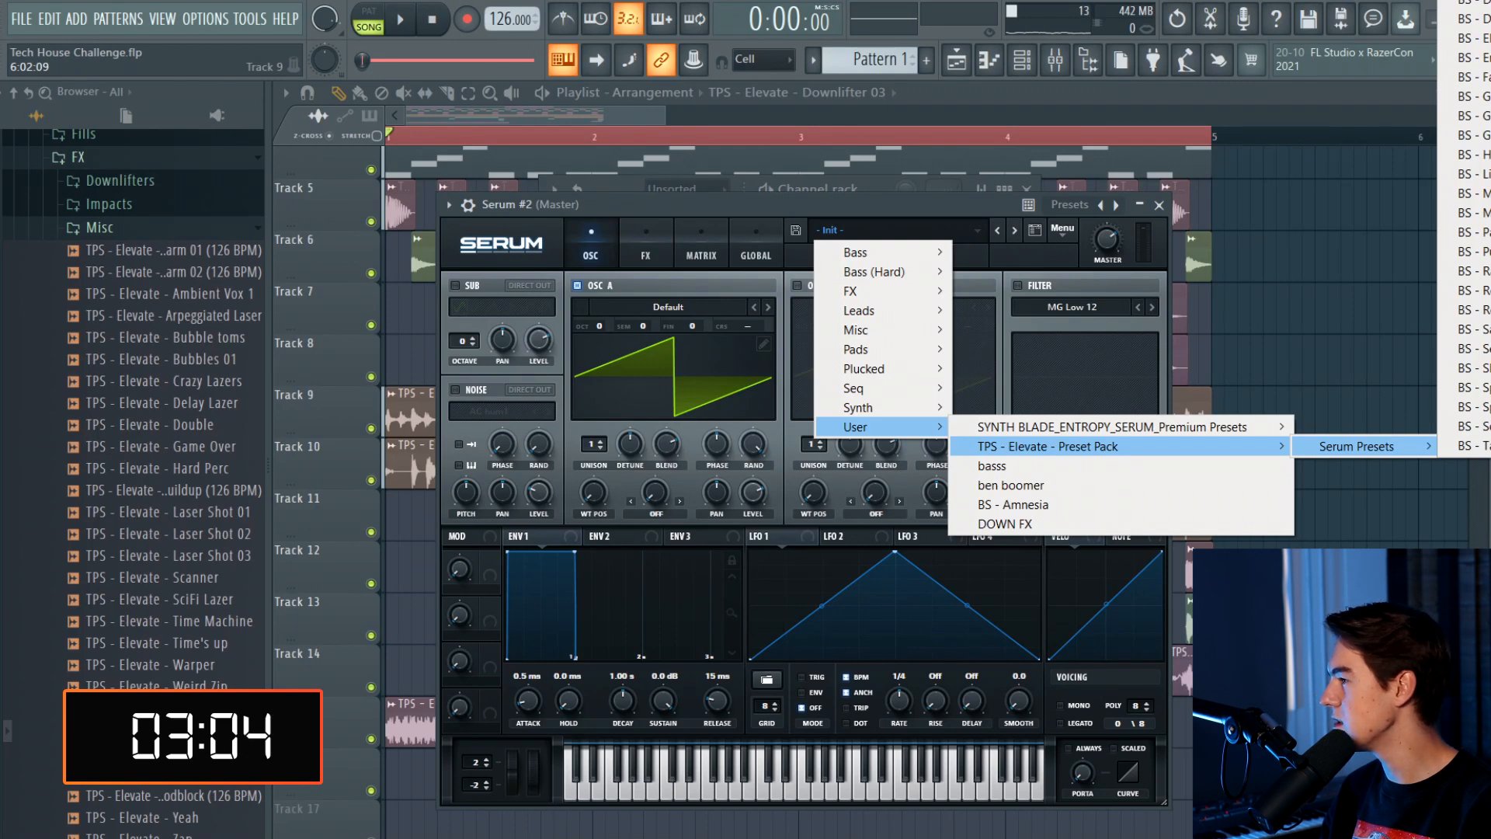
pyautogui.click(1490, 233)
pyautogui.click(1010, 233)
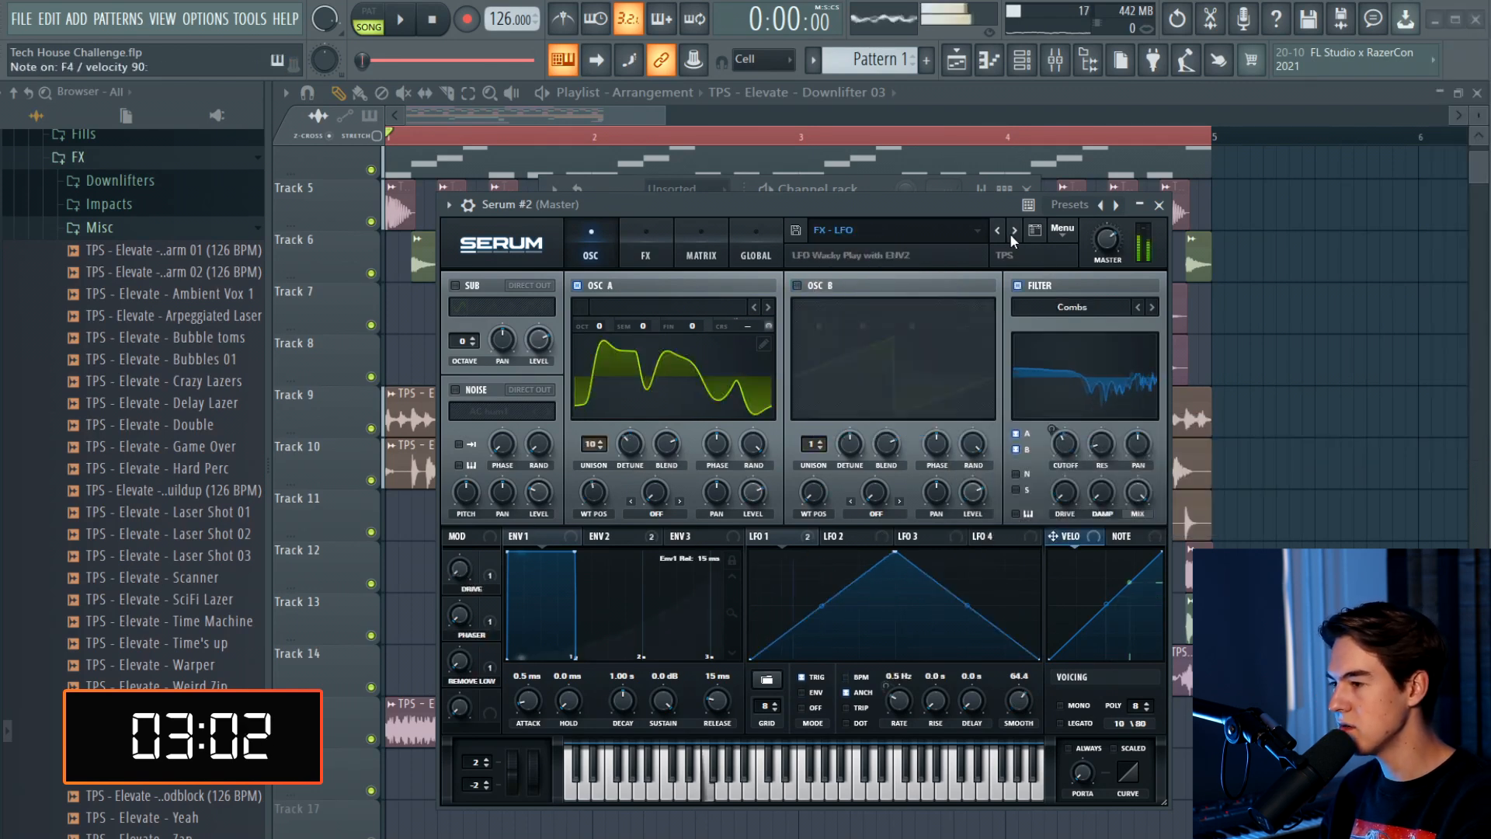
pyautogui.click(1011, 234)
pyautogui.click(1012, 235)
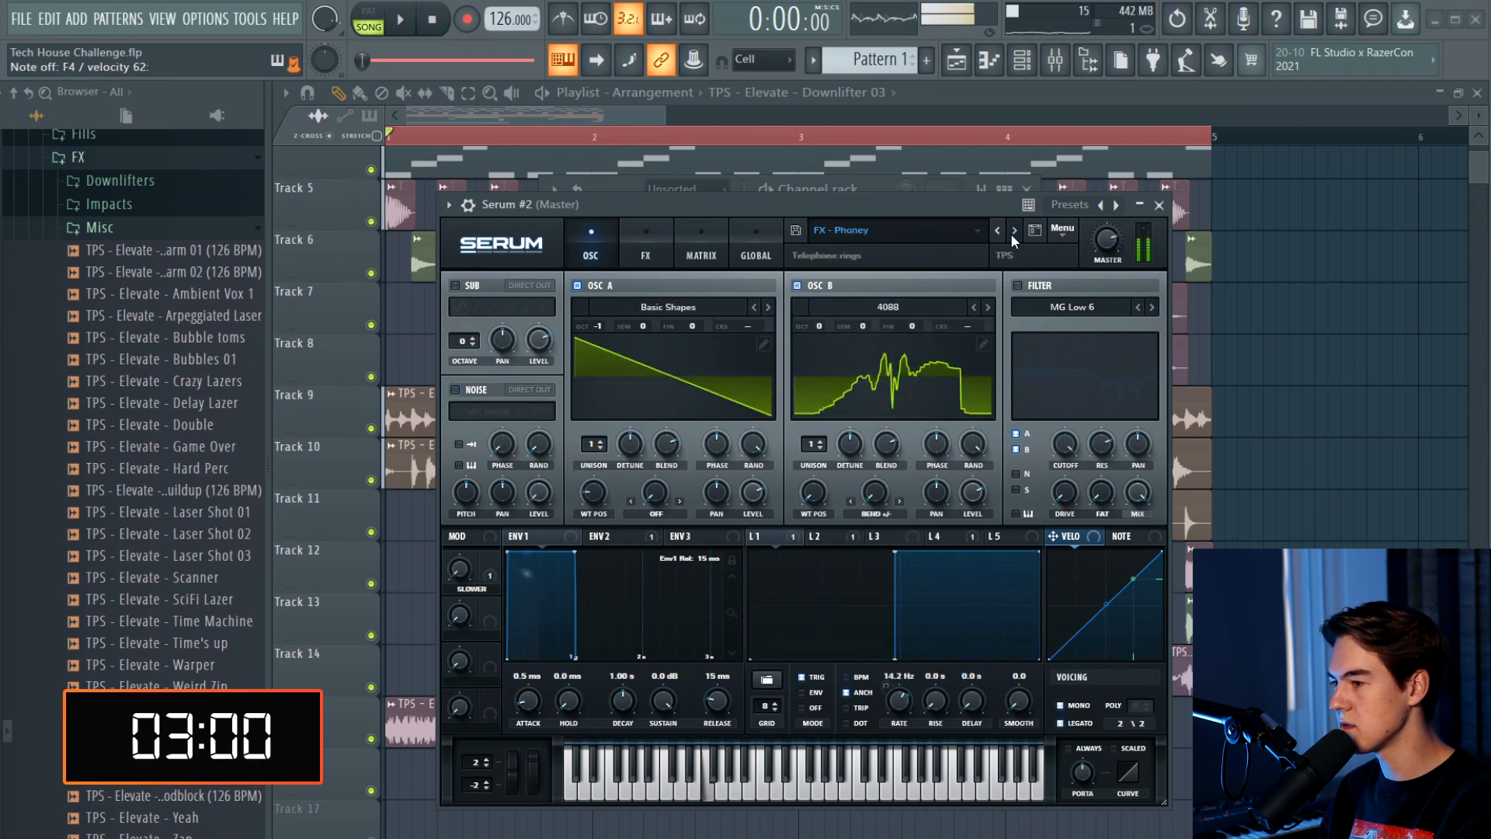
pyautogui.click(1013, 231)
pyautogui.click(1013, 231)
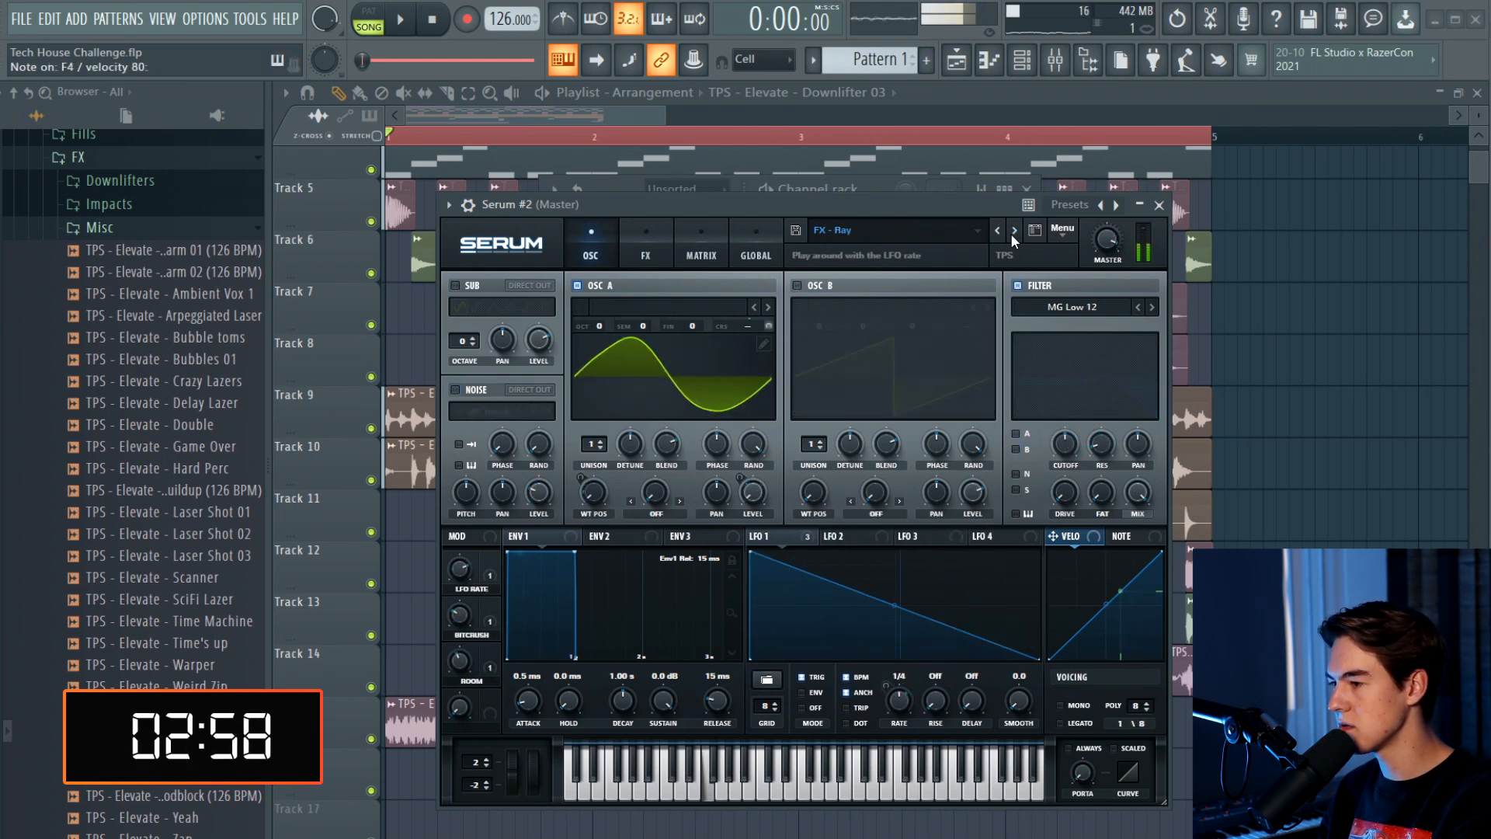
pyautogui.click(1013, 232)
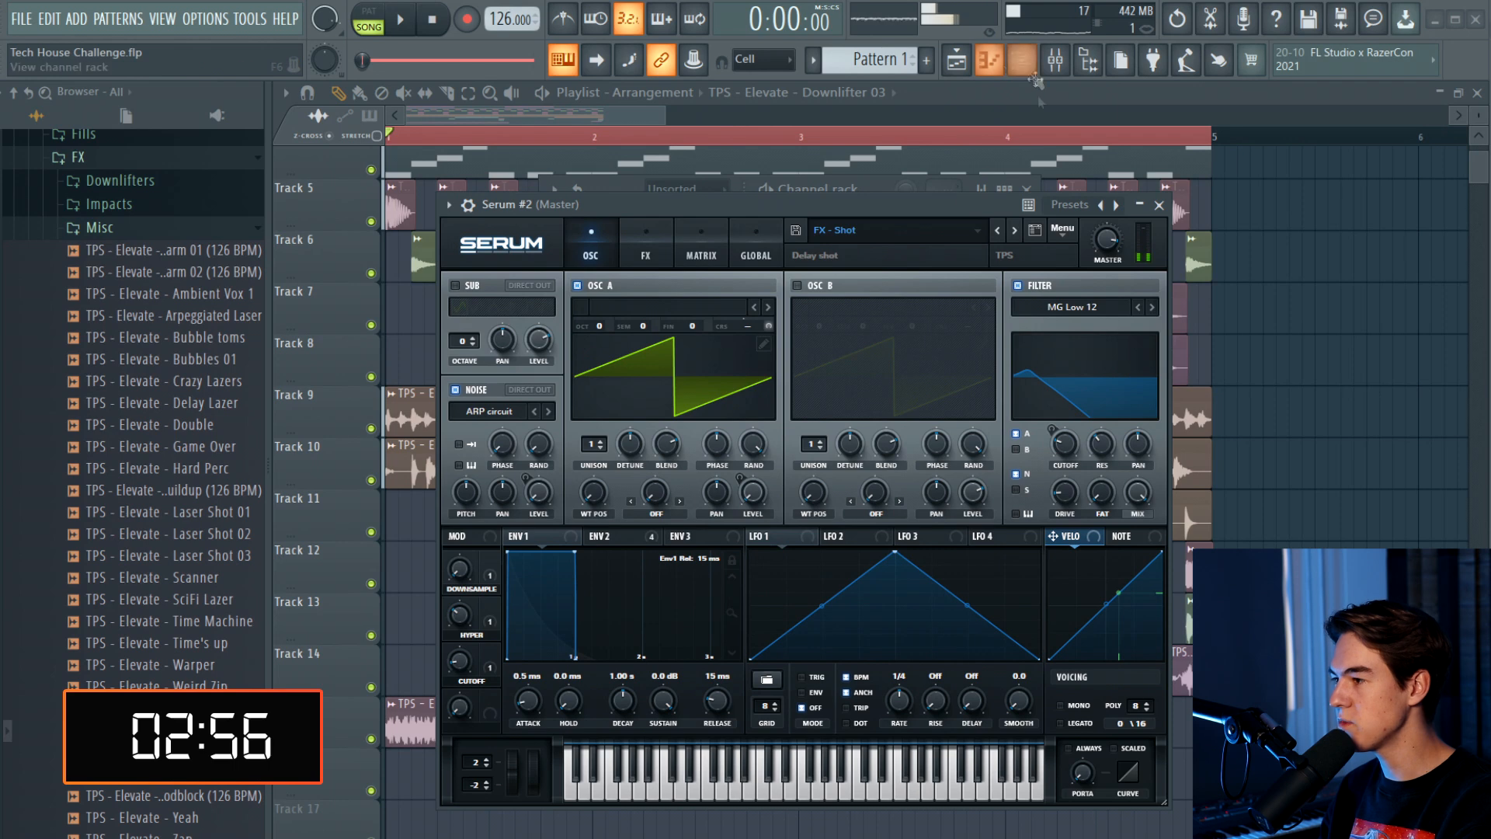
# Add an E4 note at the start of bar 1 in Serum #2's piano roll and lengthen it to nearly a full bar
pyautogui.click(622, 111)
pyautogui.press('space')
pyautogui.click(1022, 59)
pyautogui.press('space')
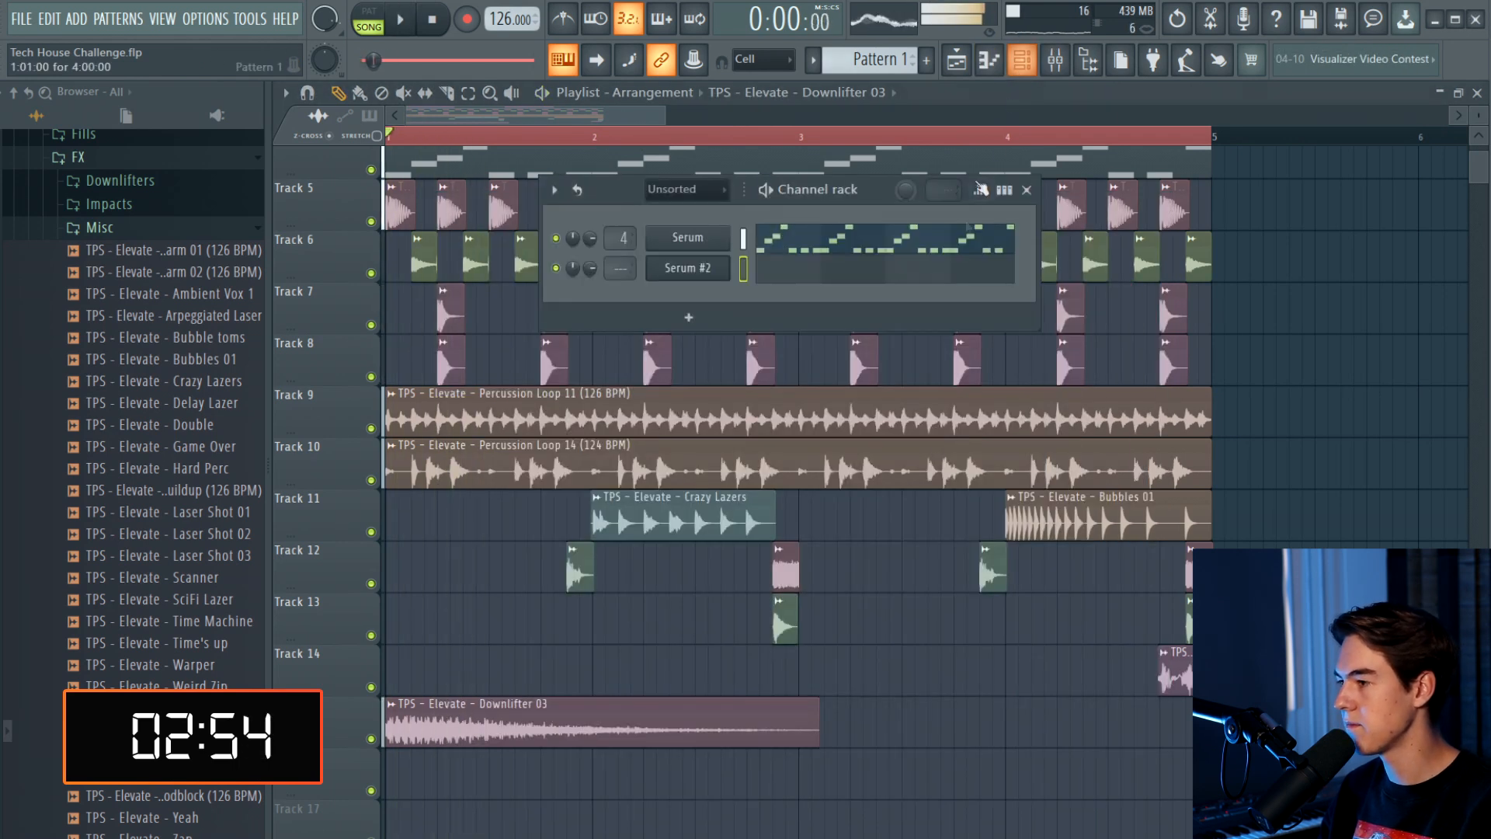
pyautogui.click(924, 276)
pyautogui.moveTo(430, 423); pyautogui.dragTo(305, 486)
pyautogui.press('space')
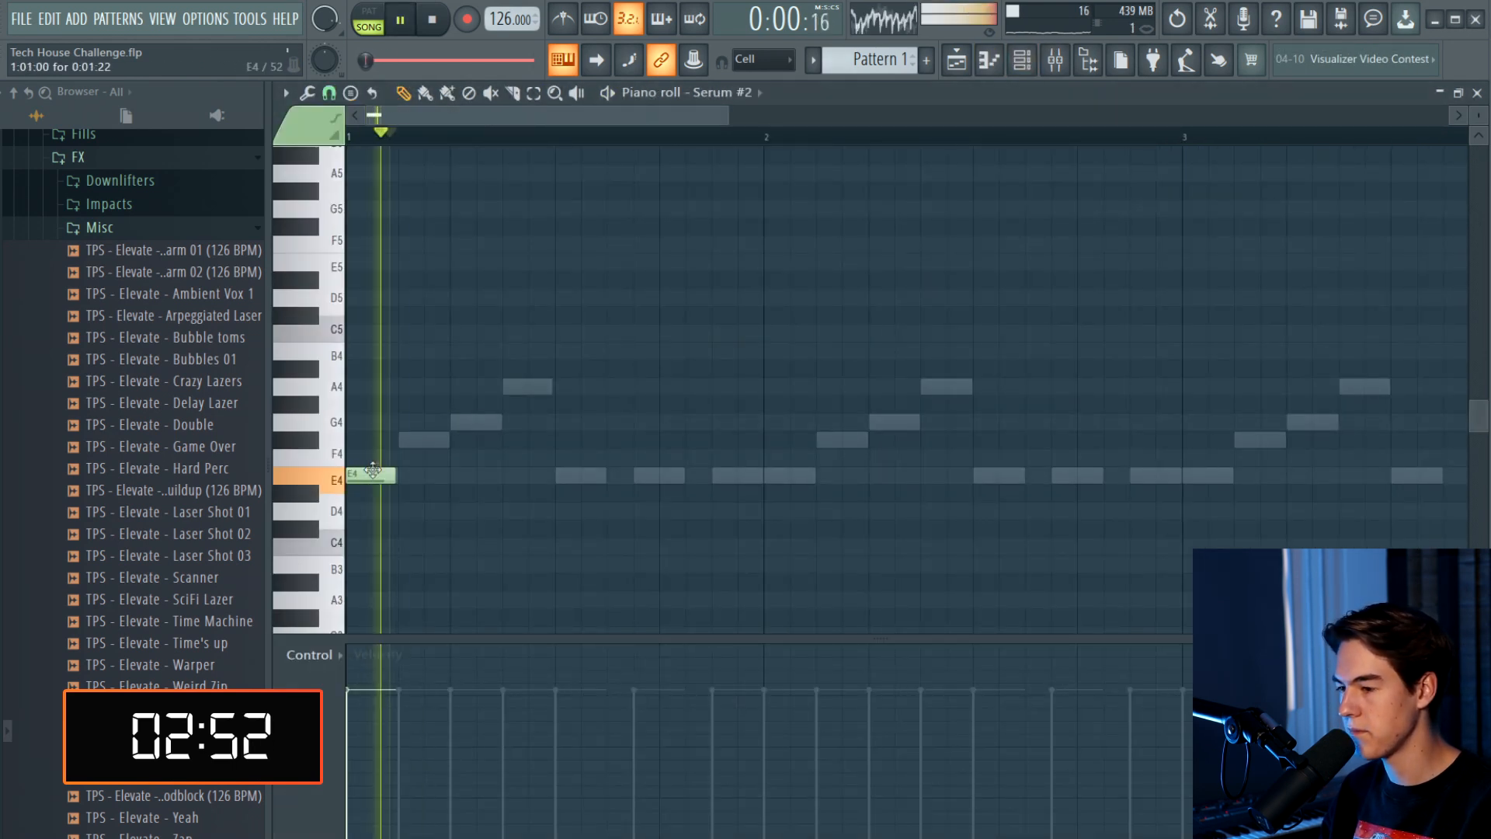
pyautogui.moveTo(395, 475); pyautogui.dragTo(735, 475)
# Lower the channel volume of Serum #2 in the channel rack
pyautogui.click(1023, 60)
pyautogui.press('space')
pyautogui.press('space')
pyautogui.moveTo(590, 268); pyautogui.dragTo(591, 281)
# Move Serum #2's long E4 note to the start of bar 4 and listen to it during playback
pyautogui.rightClick(623, 343)
pyautogui.scroll(-5, 497, 459)
pyautogui.scroll(1, 497, 459)
pyautogui.moveTo(447, 474); pyautogui.dragTo(925, 458)
pyautogui.rightClick(929, 414)
pyautogui.scroll(-2, 932, 419)
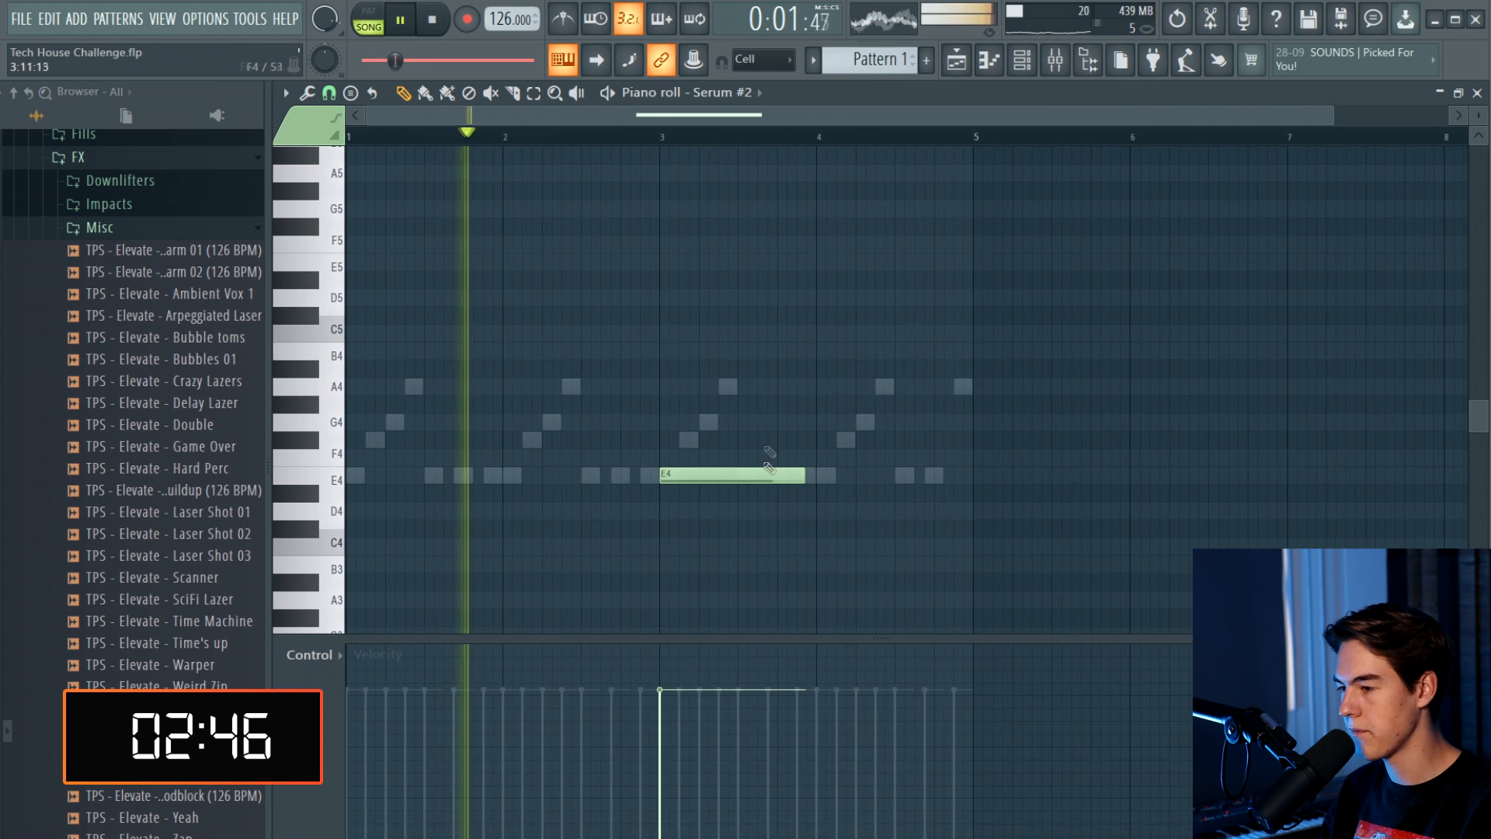
pyautogui.moveTo(724, 475); pyautogui.dragTo(885, 489)
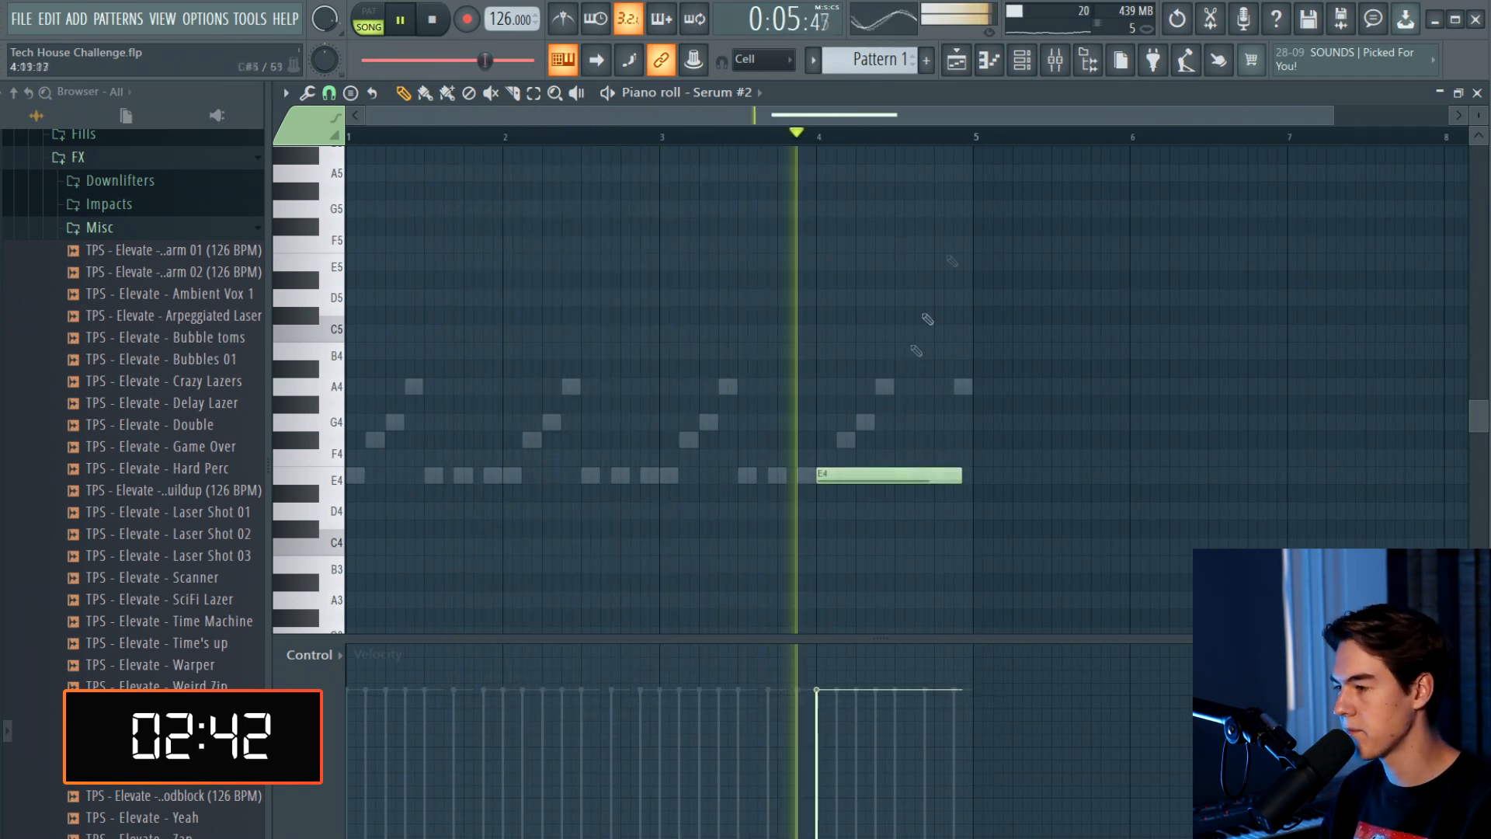
# Return to the playlist, stop playback and check the Serum #2 plugin window
pyautogui.click(957, 60)
pyautogui.click(1023, 62)
pyautogui.press('space')
pyautogui.click(677, 270)
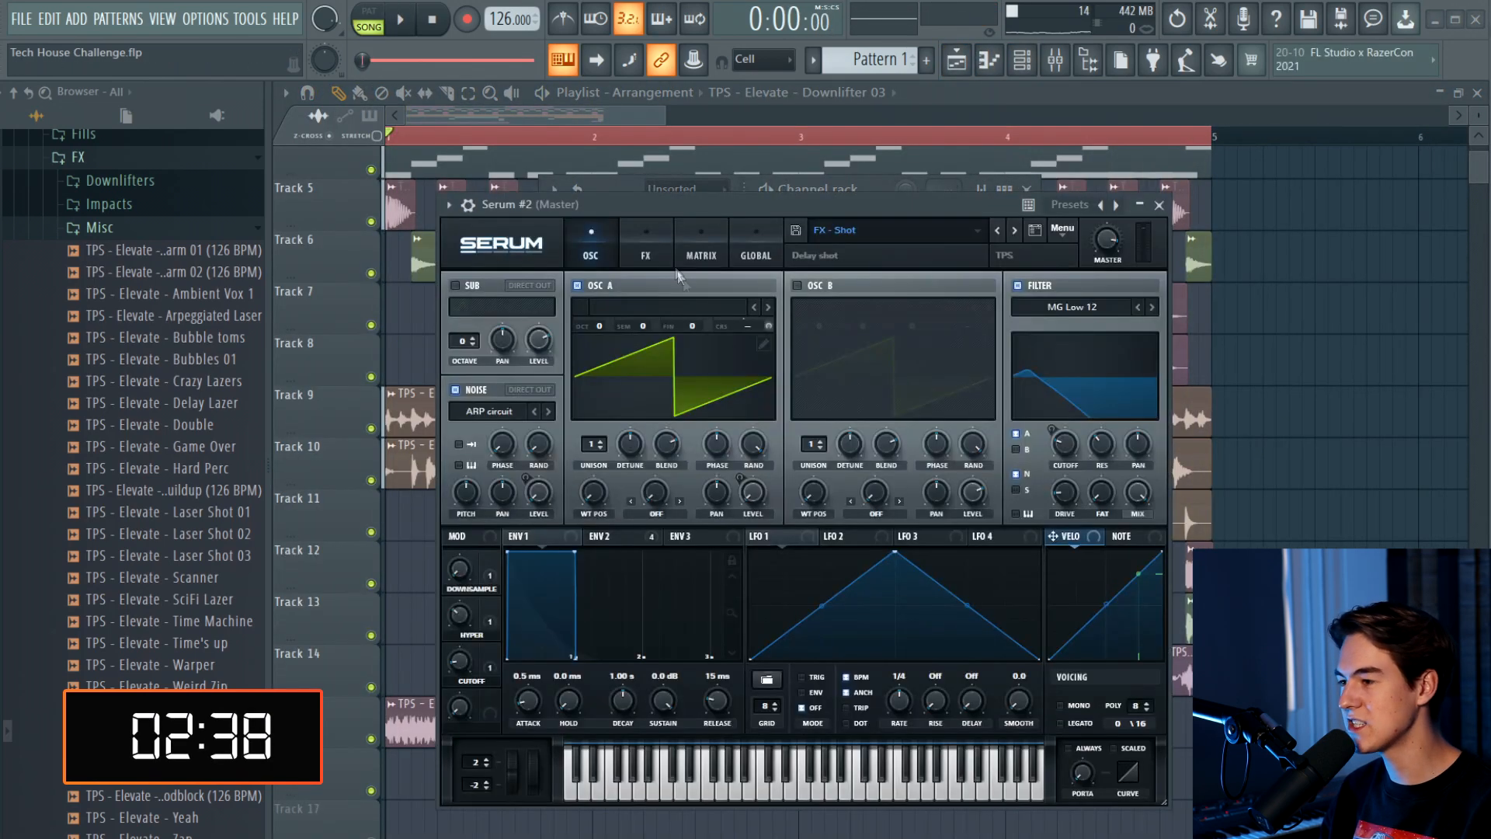
pyautogui.moveTo(719, 209); pyautogui.dragTo(635, 207)
pyautogui.click(1305, 314)
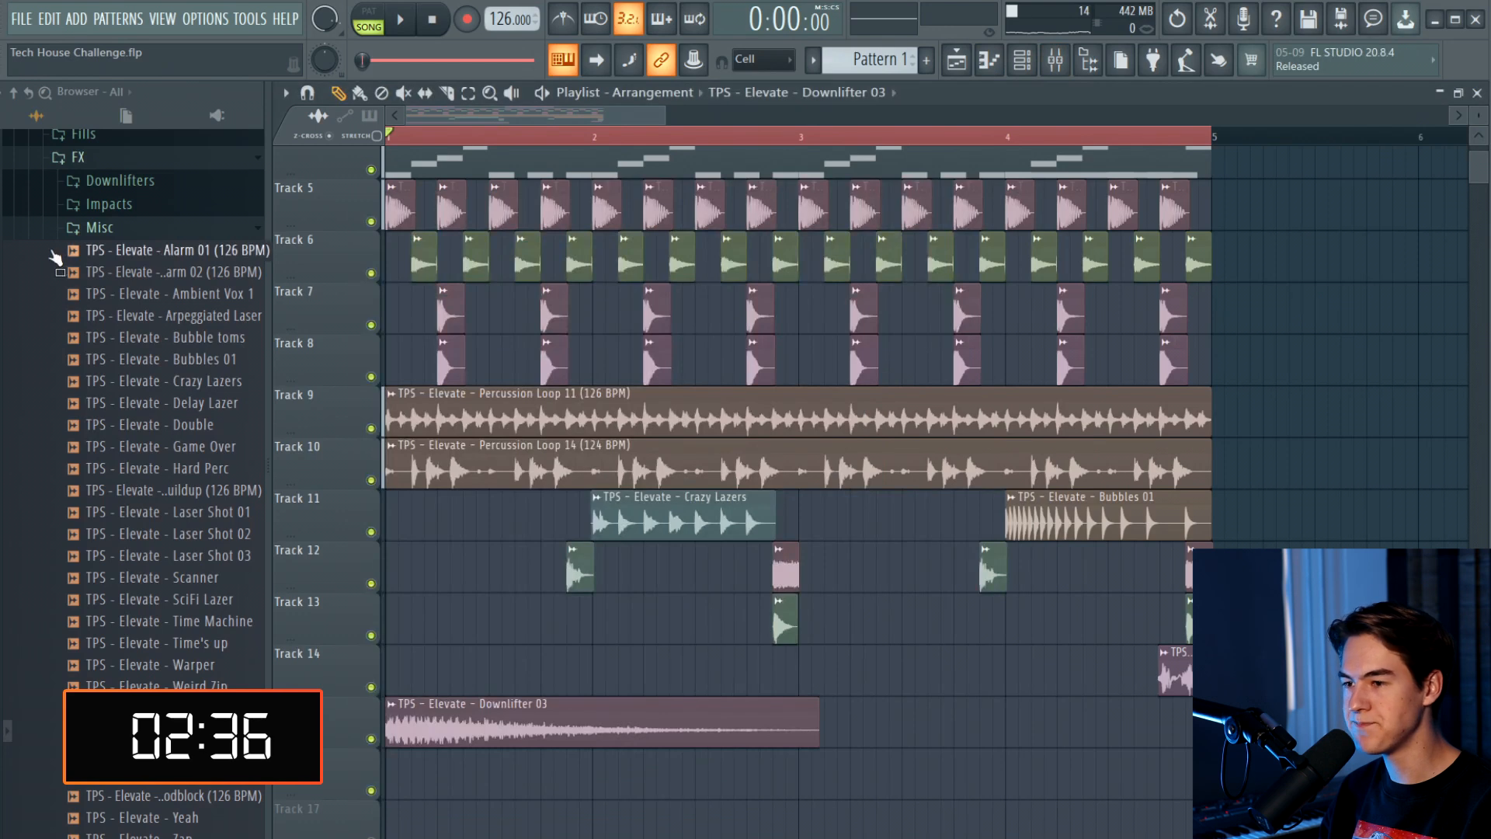
# Collapse the Misc samples folder and add a third Serum instance to the channel rack
pyautogui.click(136, 228)
pyautogui.scroll(2, 139, 310)
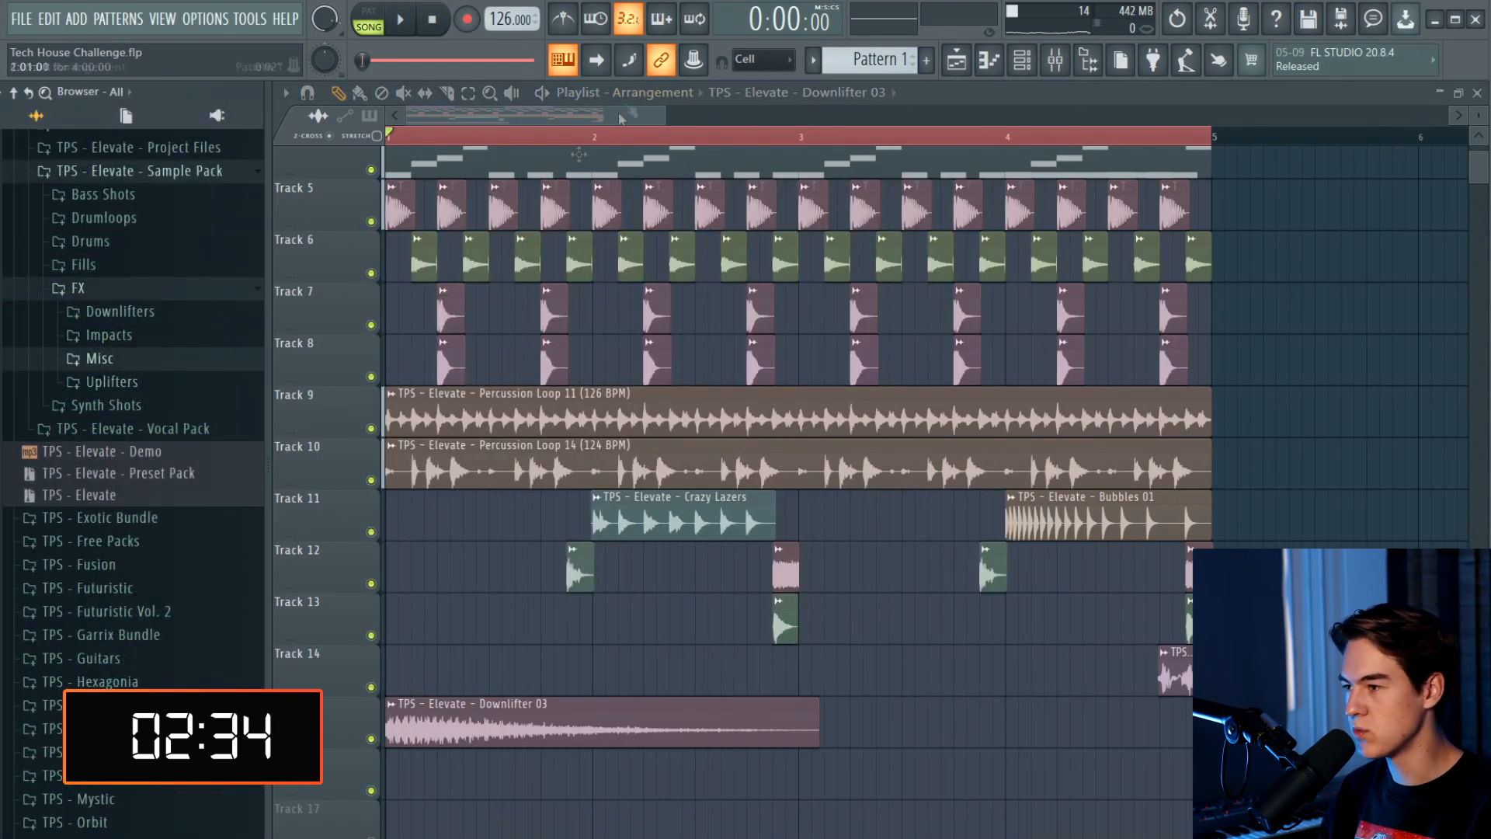
pyautogui.click(1022, 60)
pyautogui.click(688, 316)
pyautogui.click(903, 36)
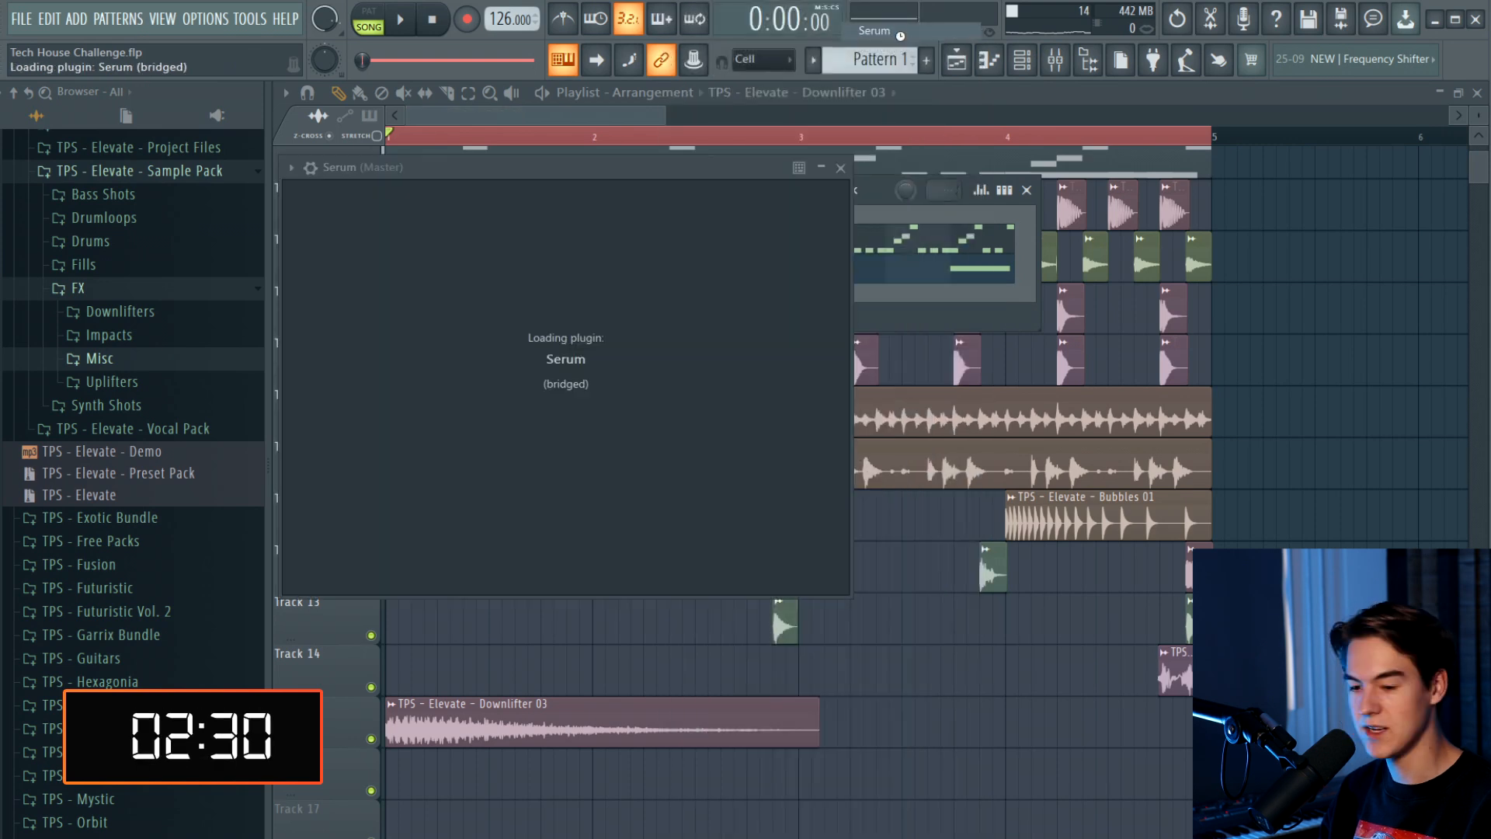
# Load the LD - Blaze preset from the TPS - Elevate Serum presets into Serum #3 and try it over the song
pyautogui.click(775, 203)
pyautogui.moveTo(745, 389)
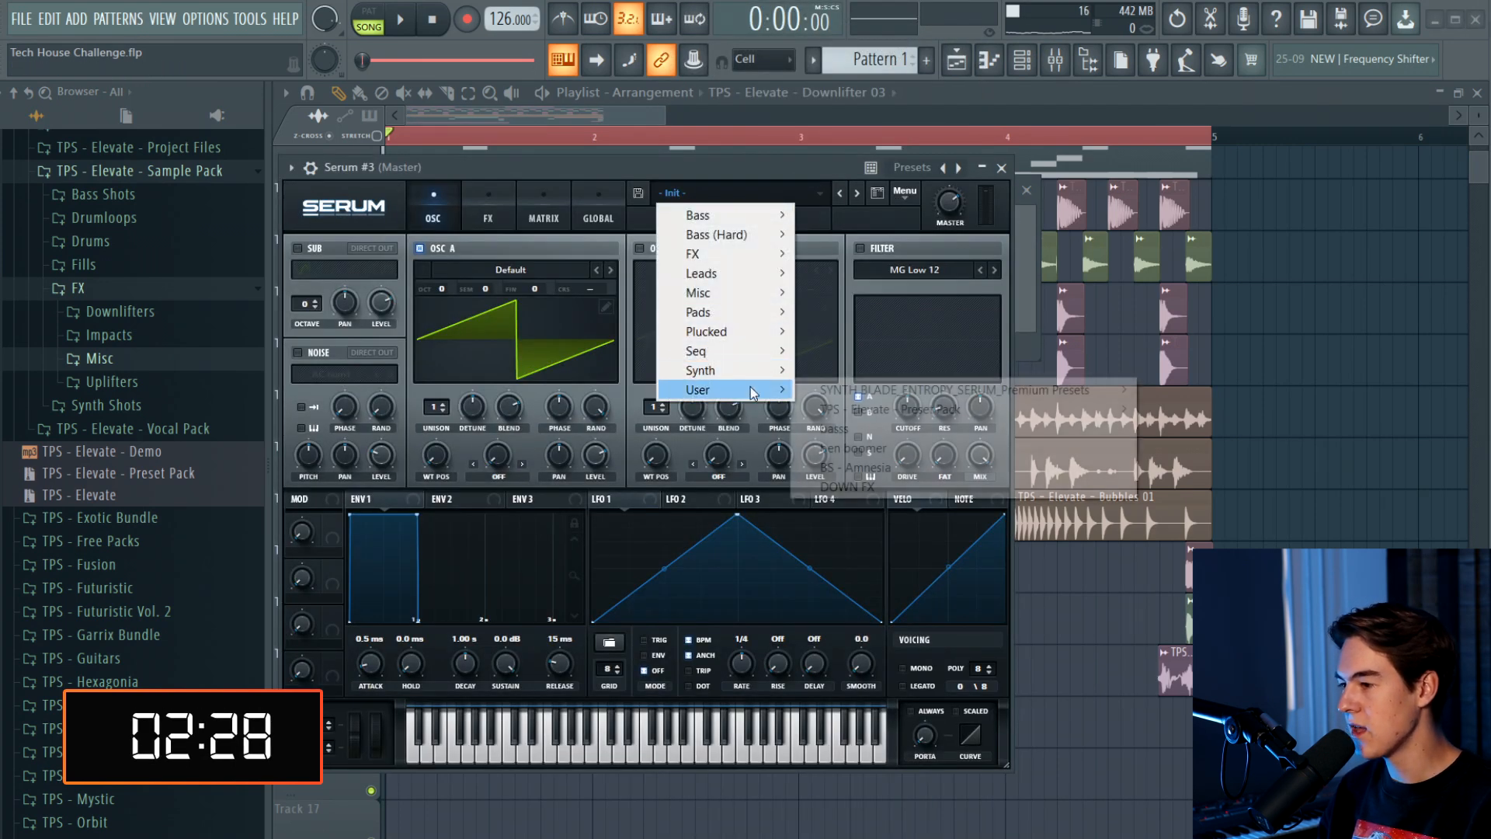
pyautogui.moveTo(1209, 413)
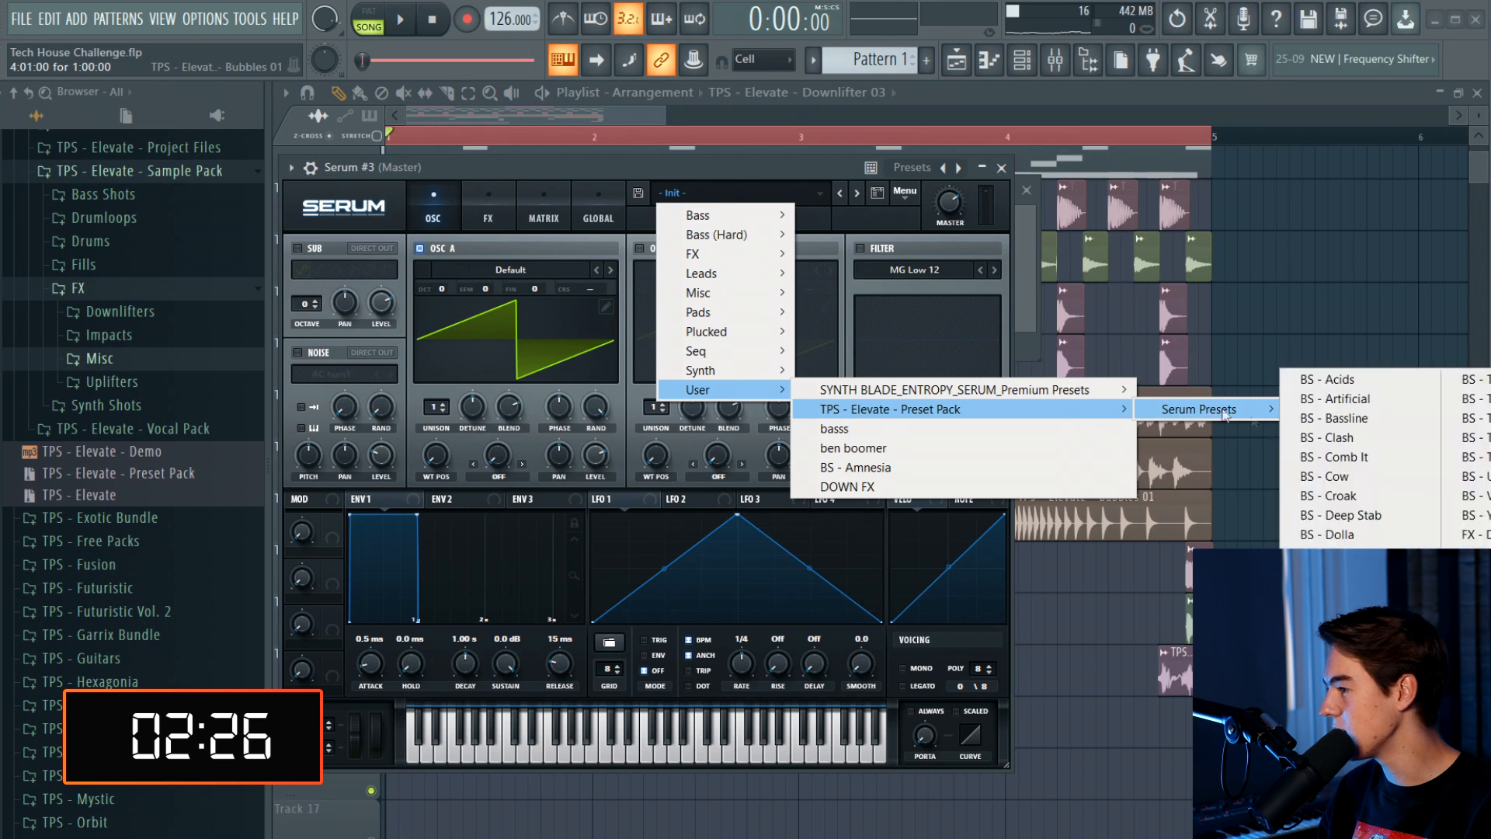
pyautogui.click(1474, 613)
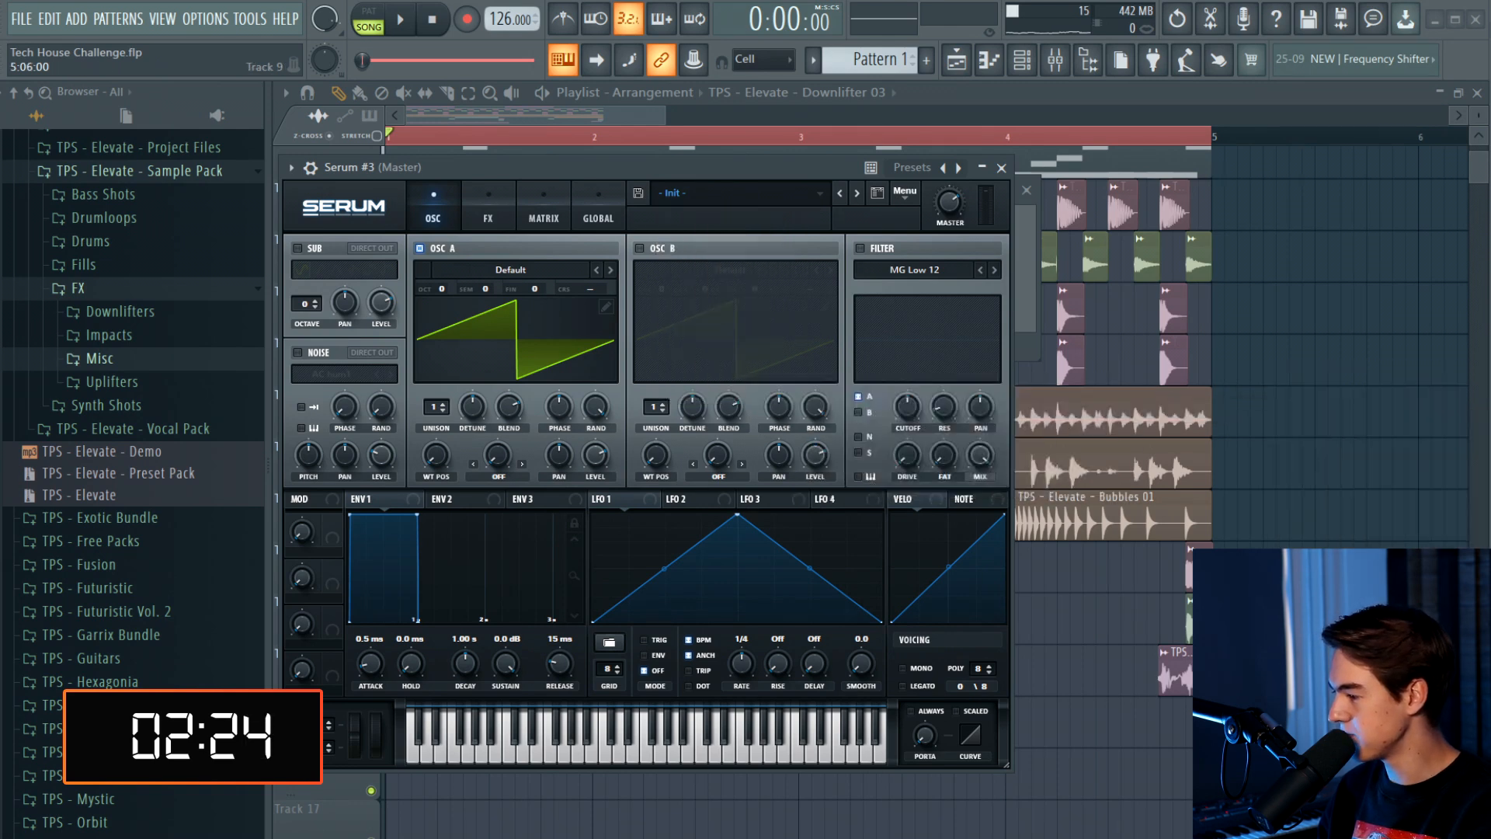
pyautogui.click(857, 193)
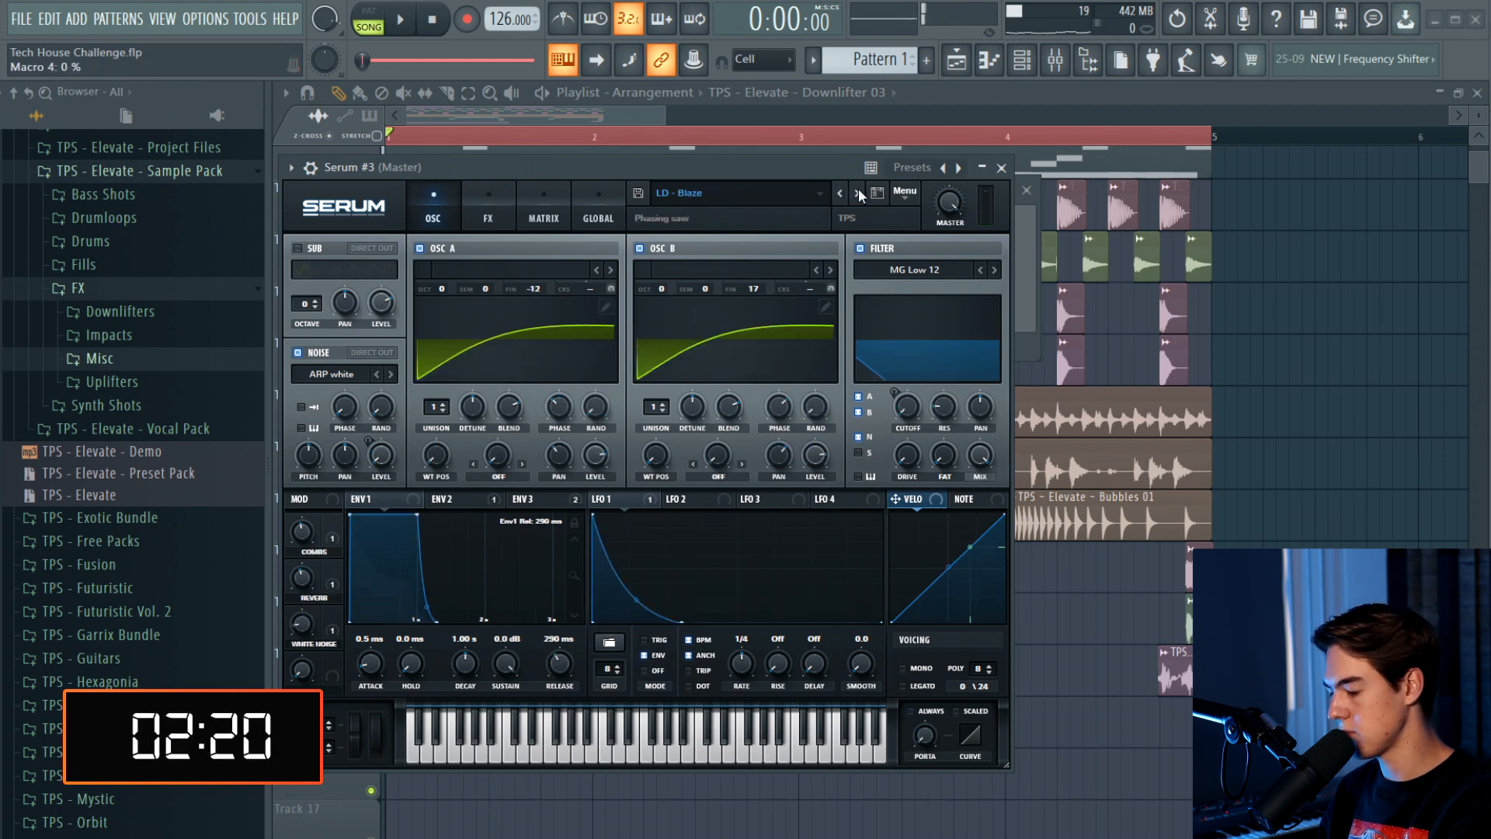
pyautogui.press('space')
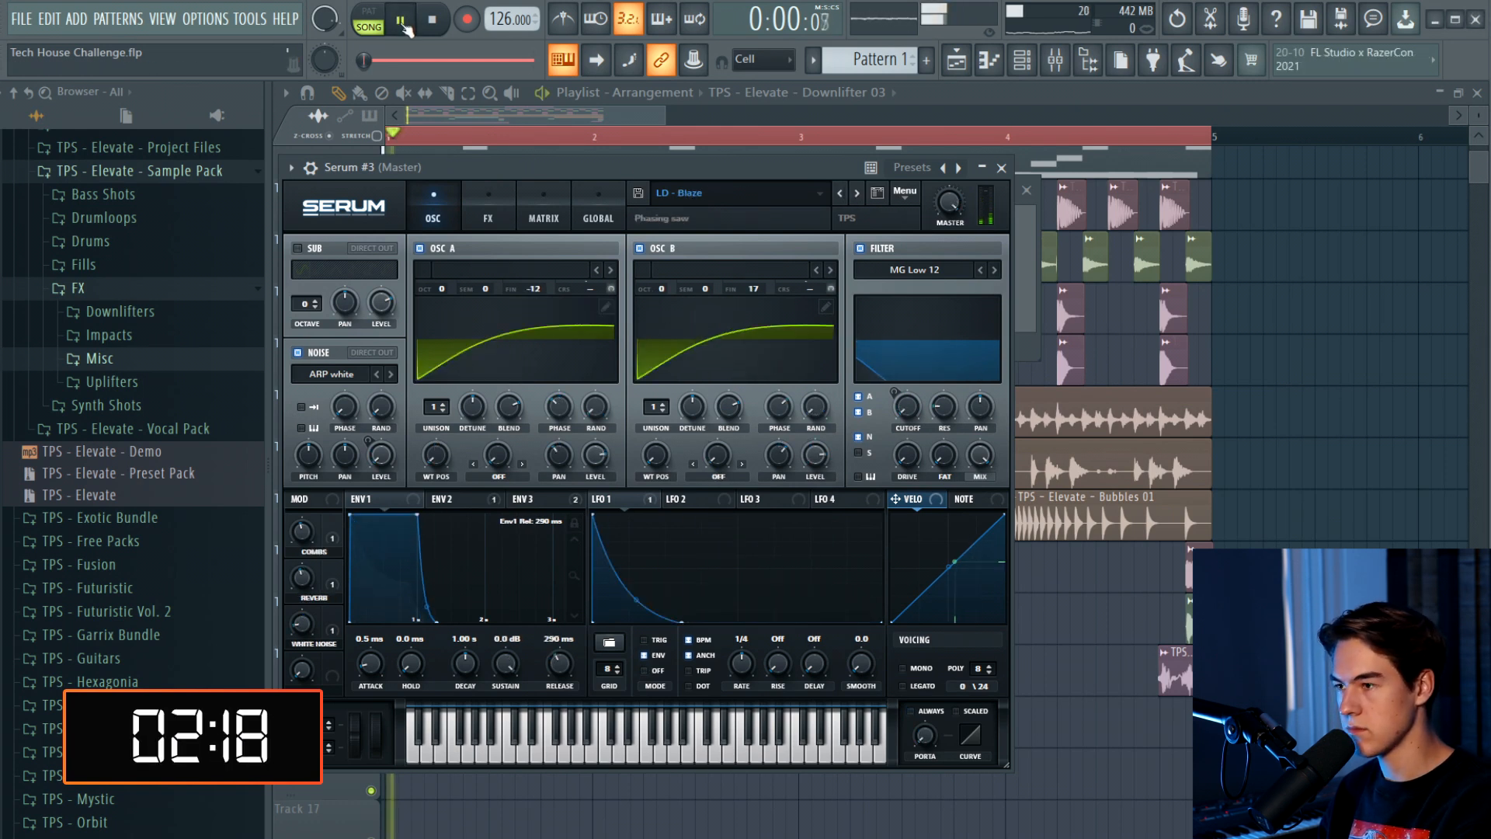
pyautogui.moveTo(398, 61); pyautogui.dragTo(440, 62)
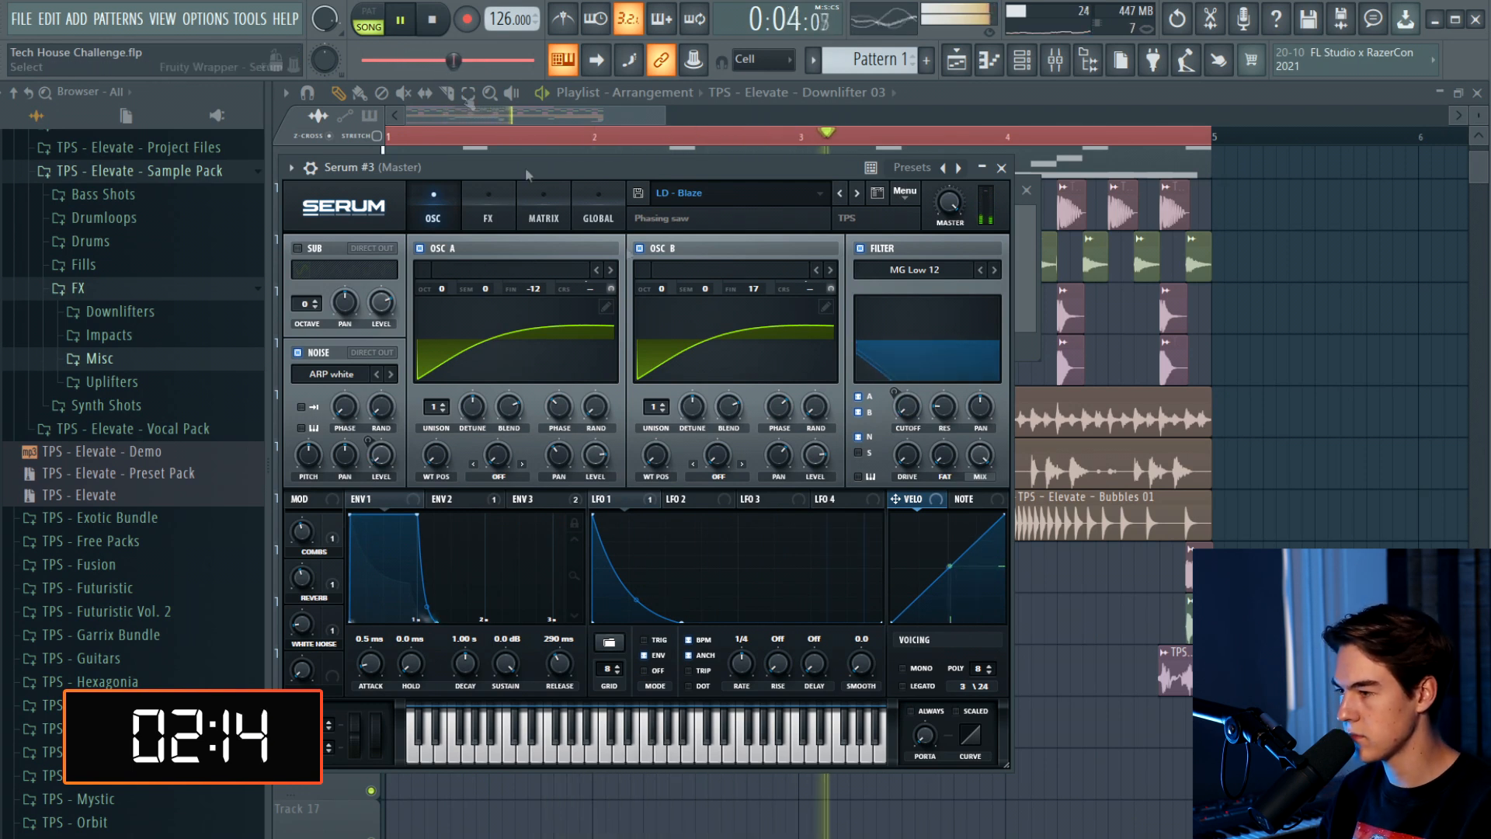
pyautogui.press('space')
# Switch Serum #3 to the LD - Boost preset and try it over the song
pyautogui.click(856, 192)
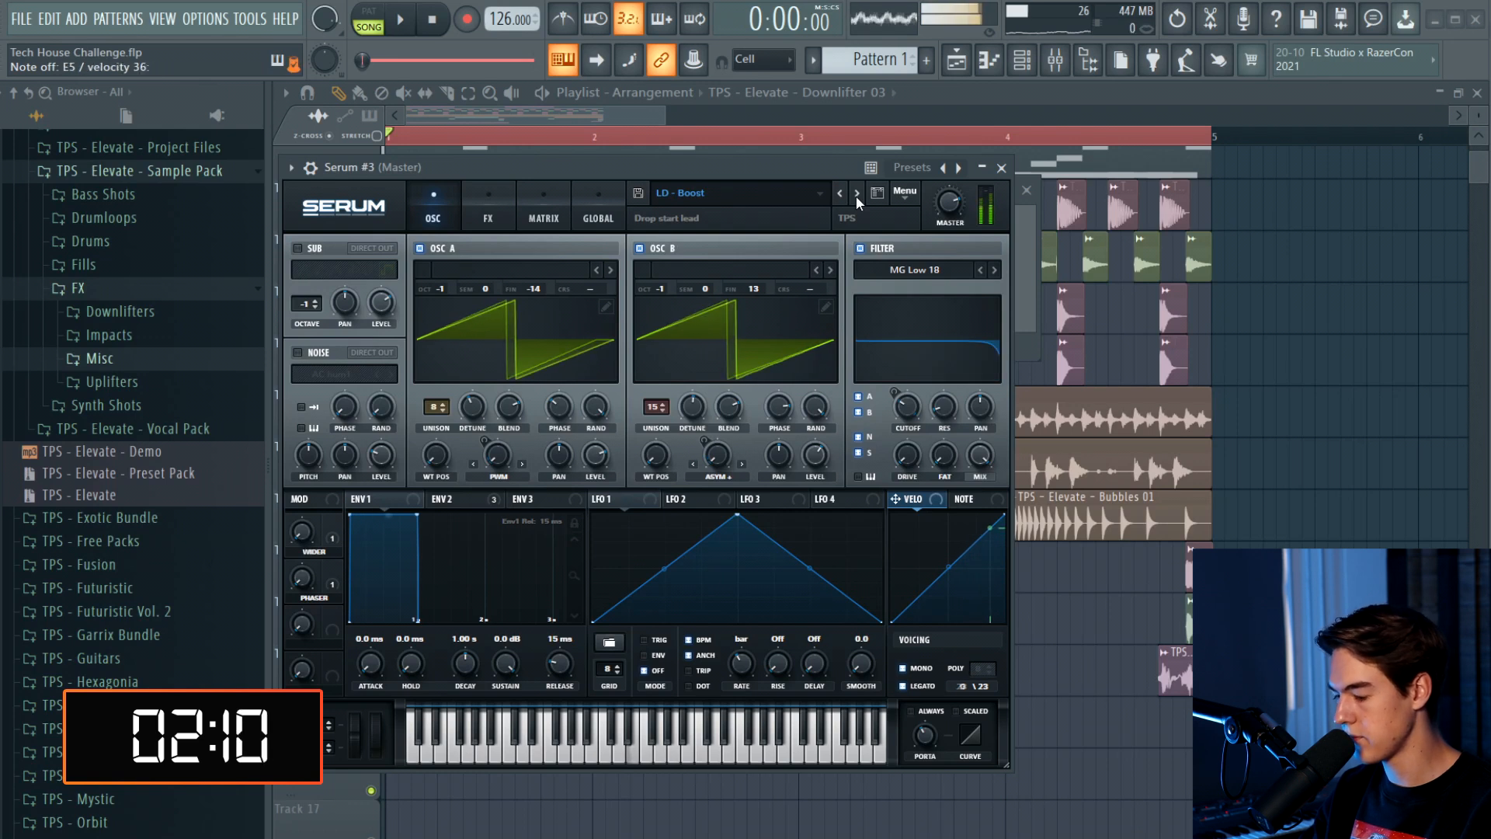
pyautogui.click(409, 22)
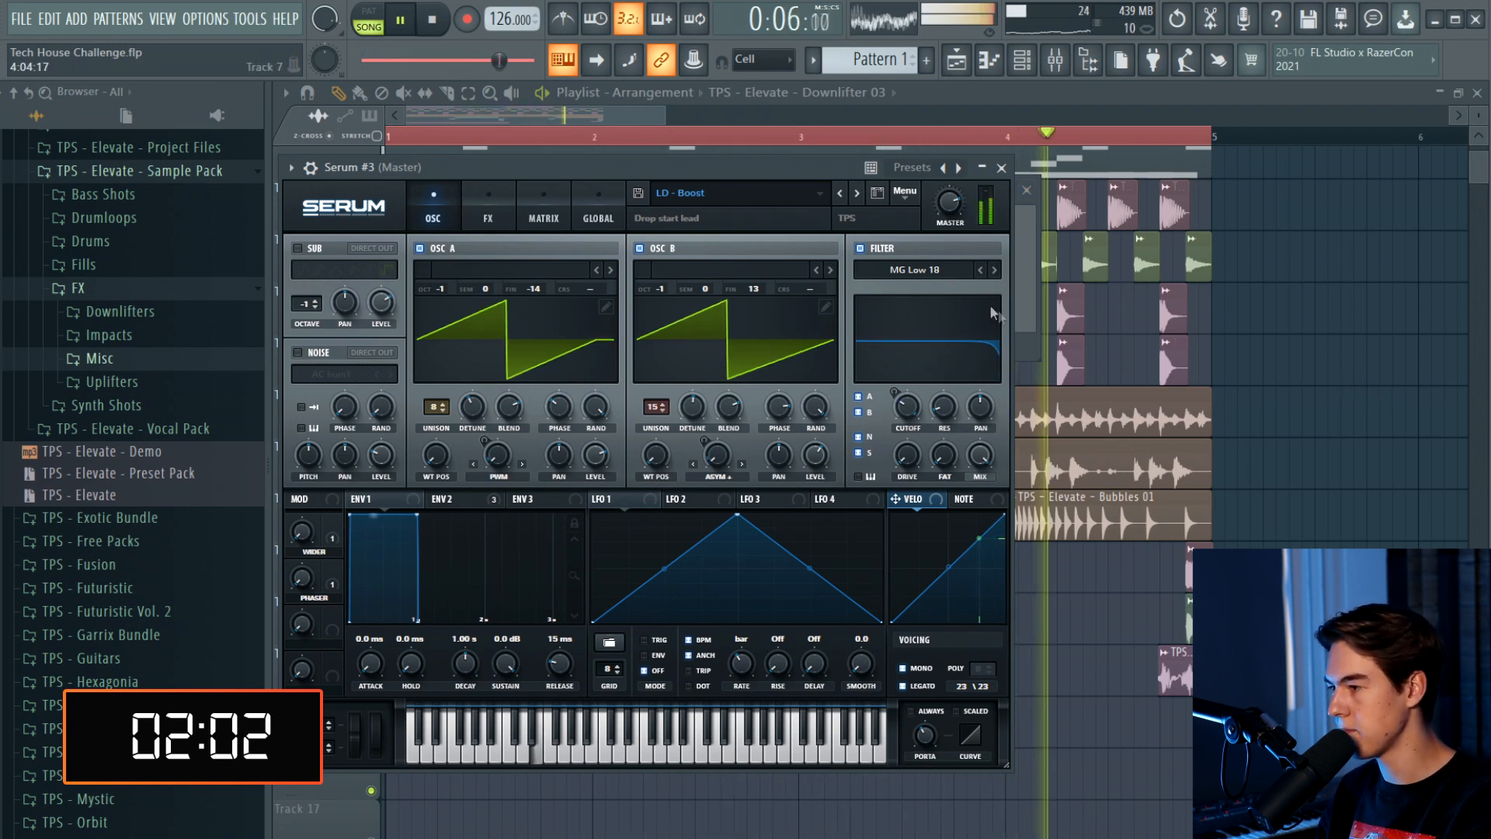
pyautogui.press('space')
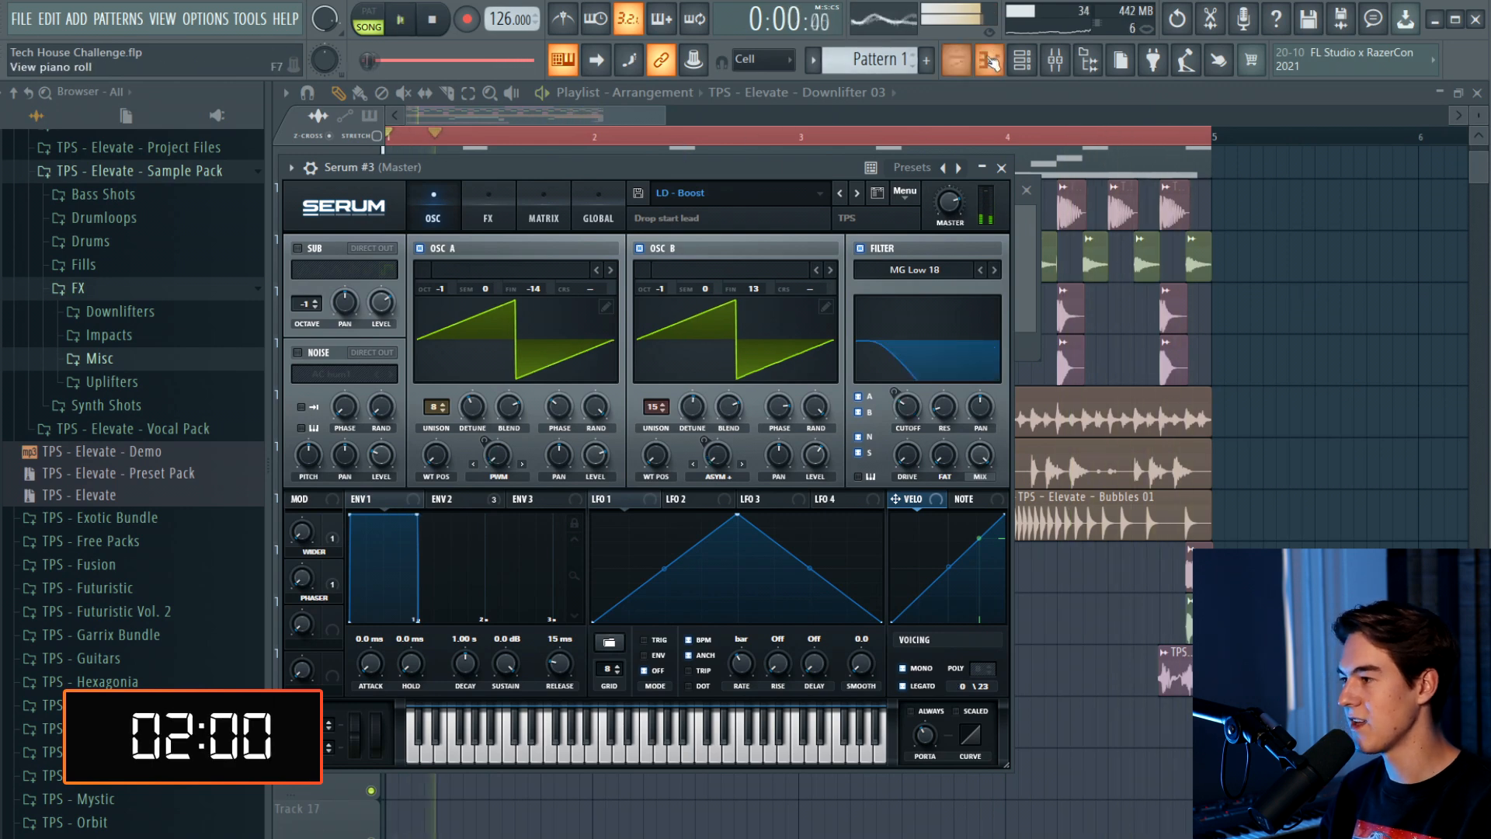
# Place an E4 note at the start of bar 4 in Serum #3's piano roll, correcting it after undoing mistaken edits
pyautogui.click(1023, 67)
pyautogui.click(935, 311)
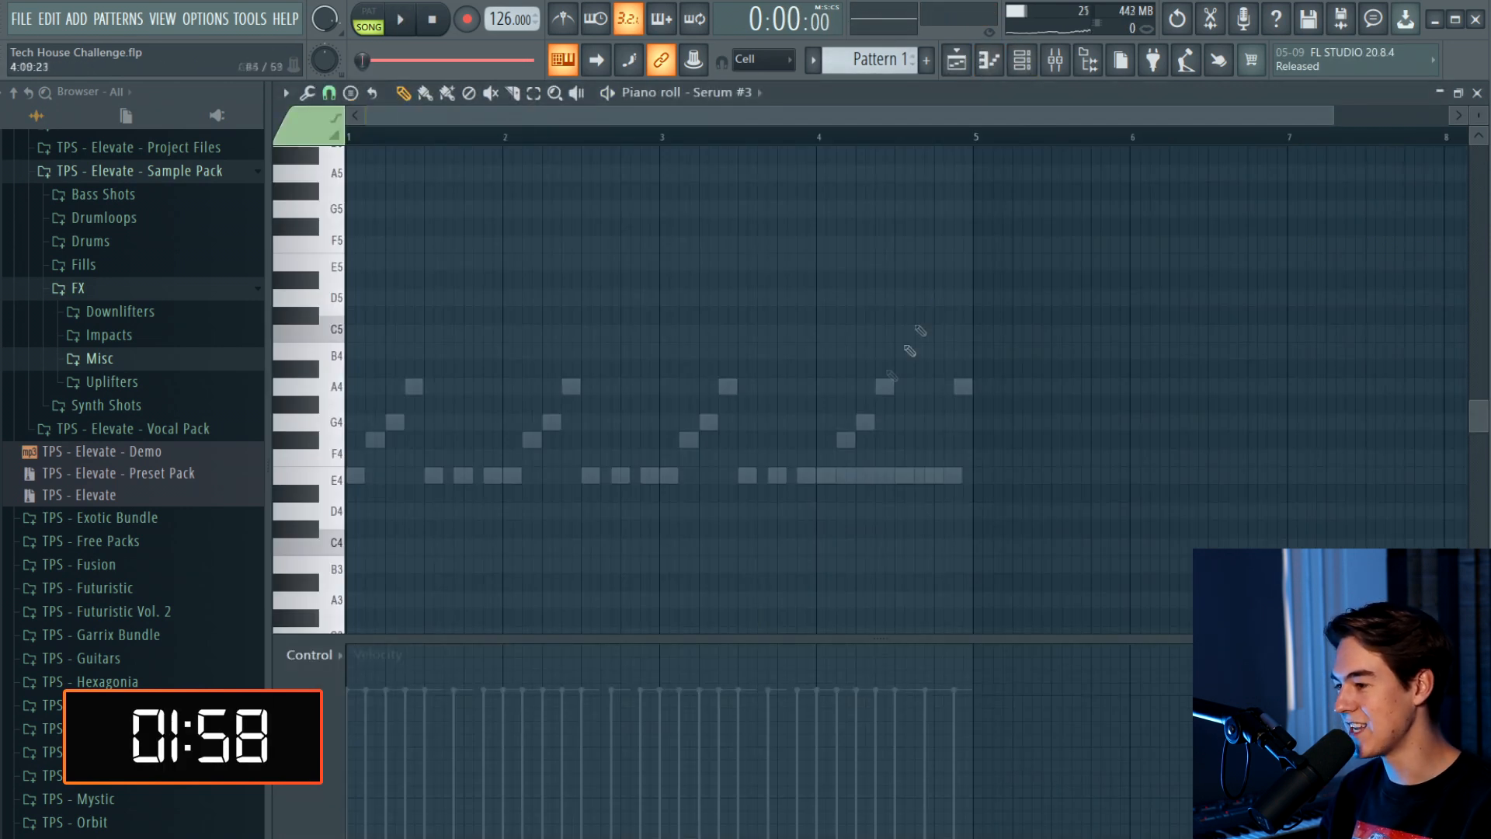
pyautogui.click(823, 477)
pyautogui.hotkey('ctrl', 'z')
pyautogui.hotkey('ctrl', 'z')
pyautogui.moveTo(884, 480); pyautogui.dragTo(873, 480)
# Route the Serum #3 channel to mixer insert 6
pyautogui.click(1055, 59)
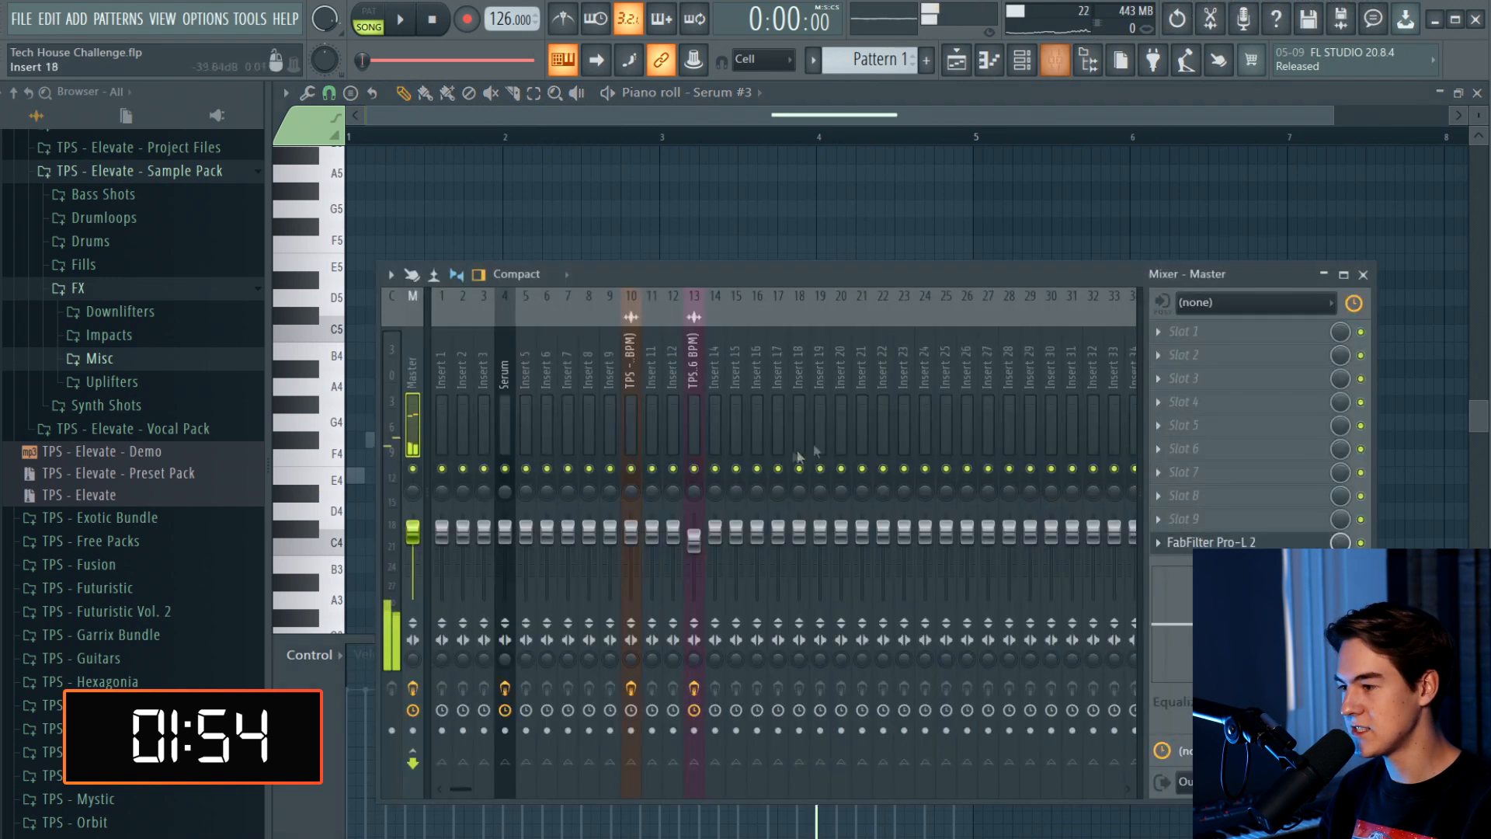
pyautogui.hotkey('ctrl', 'l')
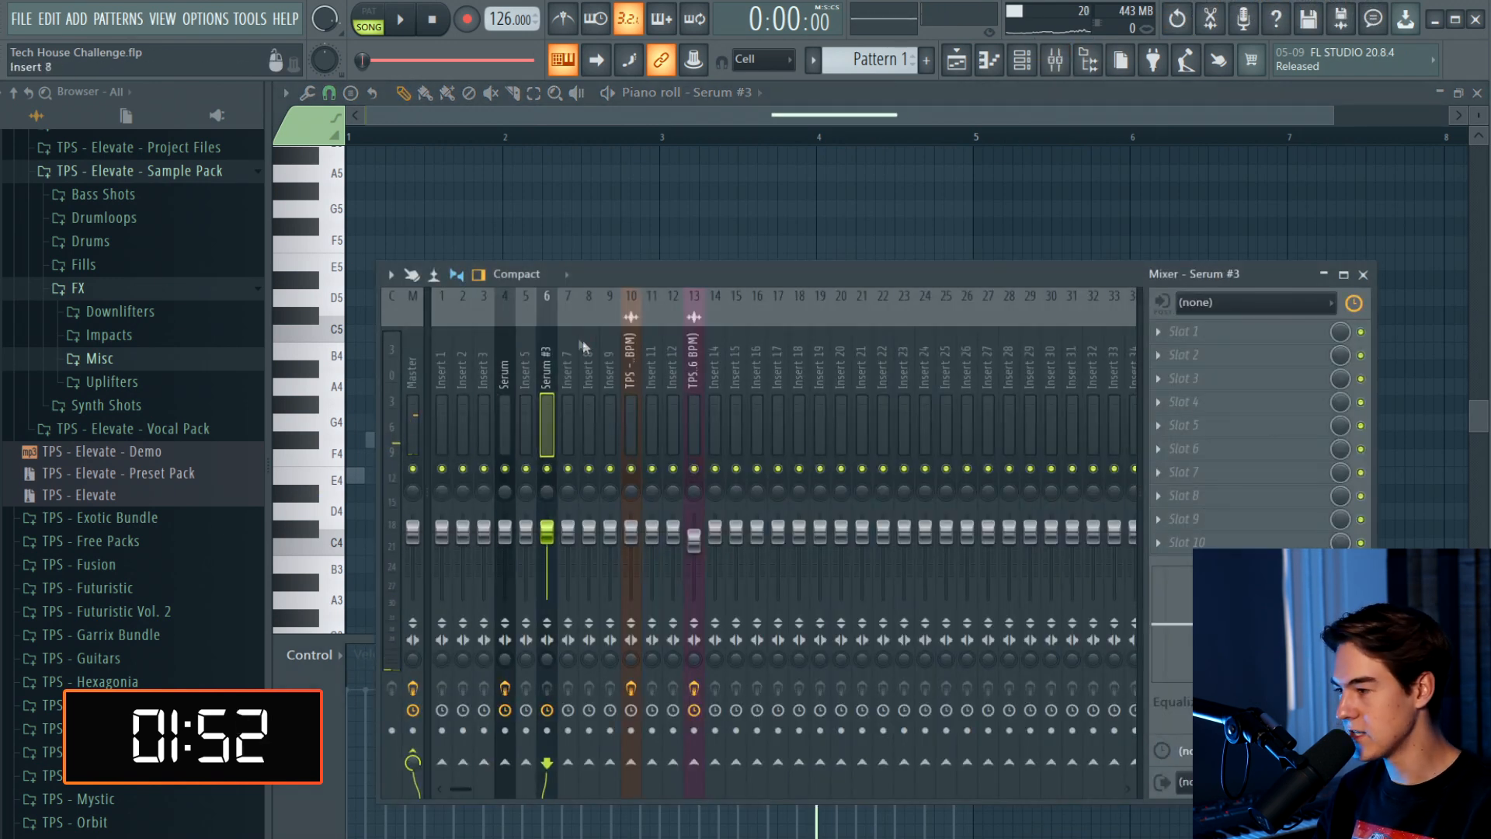
# Load Kickstart in slot 7 of the Serum #3 mixer insert and start song playback
pyautogui.click(1295, 478)
pyautogui.press('k')
pyautogui.press('space')
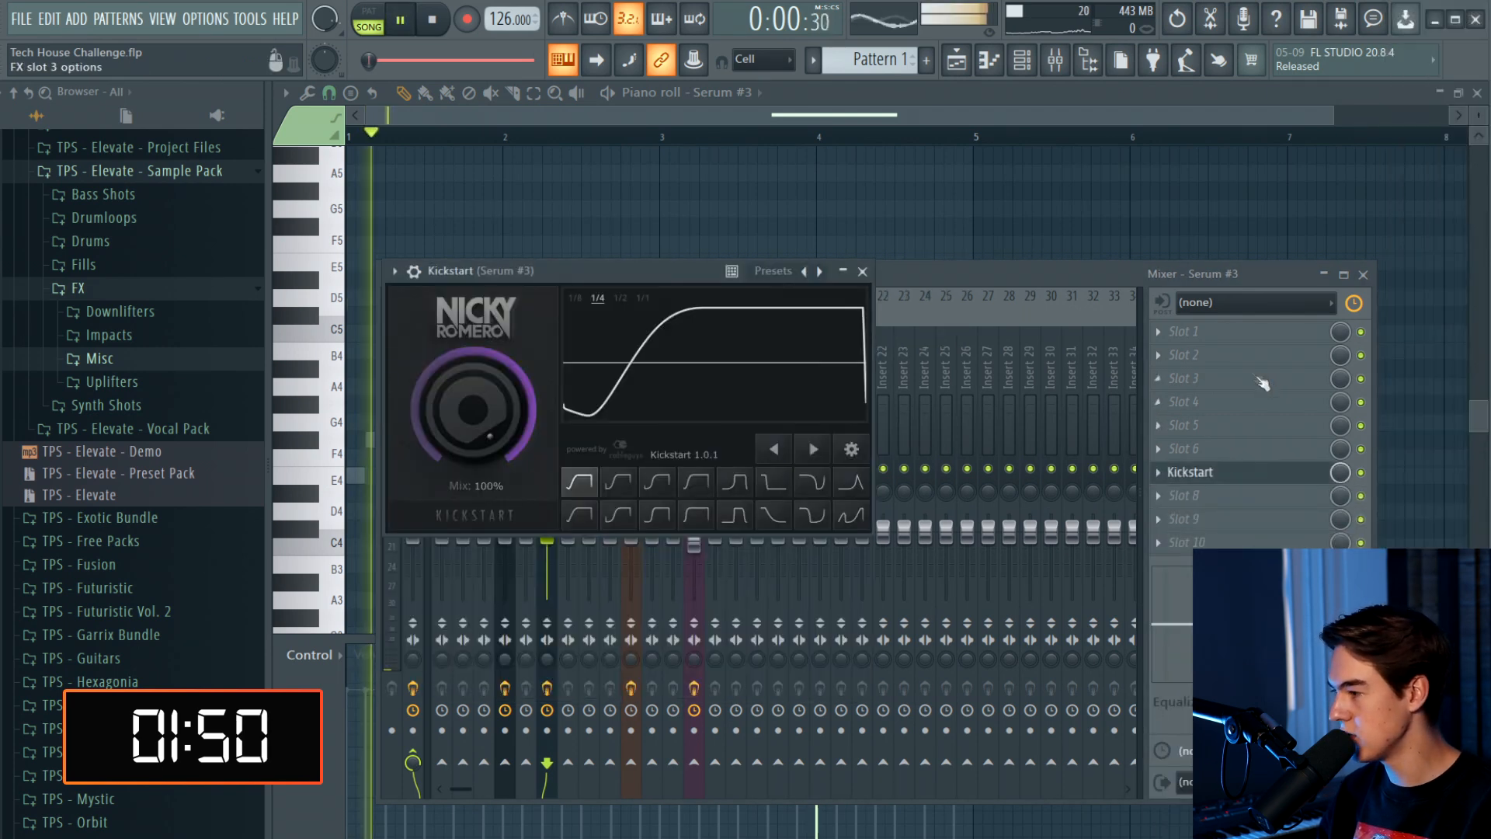
# Load Fruity Parametric EQ 2 in slot 1 of the Serum #3 insert and cut the low frequencies
pyautogui.click(1252, 333)
pyautogui.click(1445, 703)
pyautogui.moveTo(529, 492); pyautogui.dragTo(564, 605)
pyautogui.moveTo(866, 493); pyautogui.dragTo(859, 526)
# Reduce the Kickstart mix on Serum #3 and listen to the result in the arrangement
pyautogui.click(1266, 476)
pyautogui.moveTo(473, 409); pyautogui.dragTo(473, 440)
pyautogui.click(957, 60)
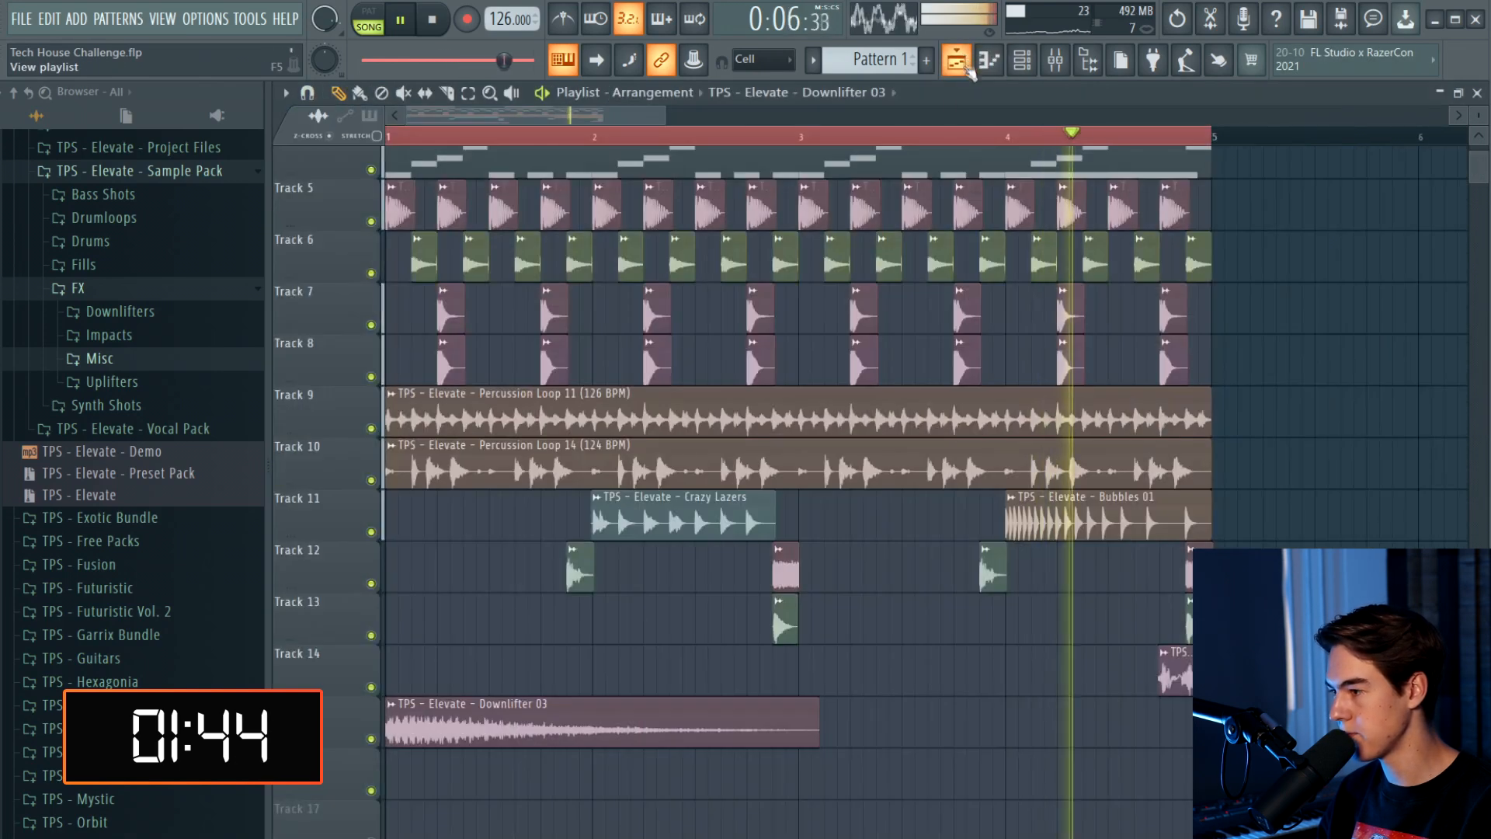
pyautogui.scroll(1, 1263, 317)
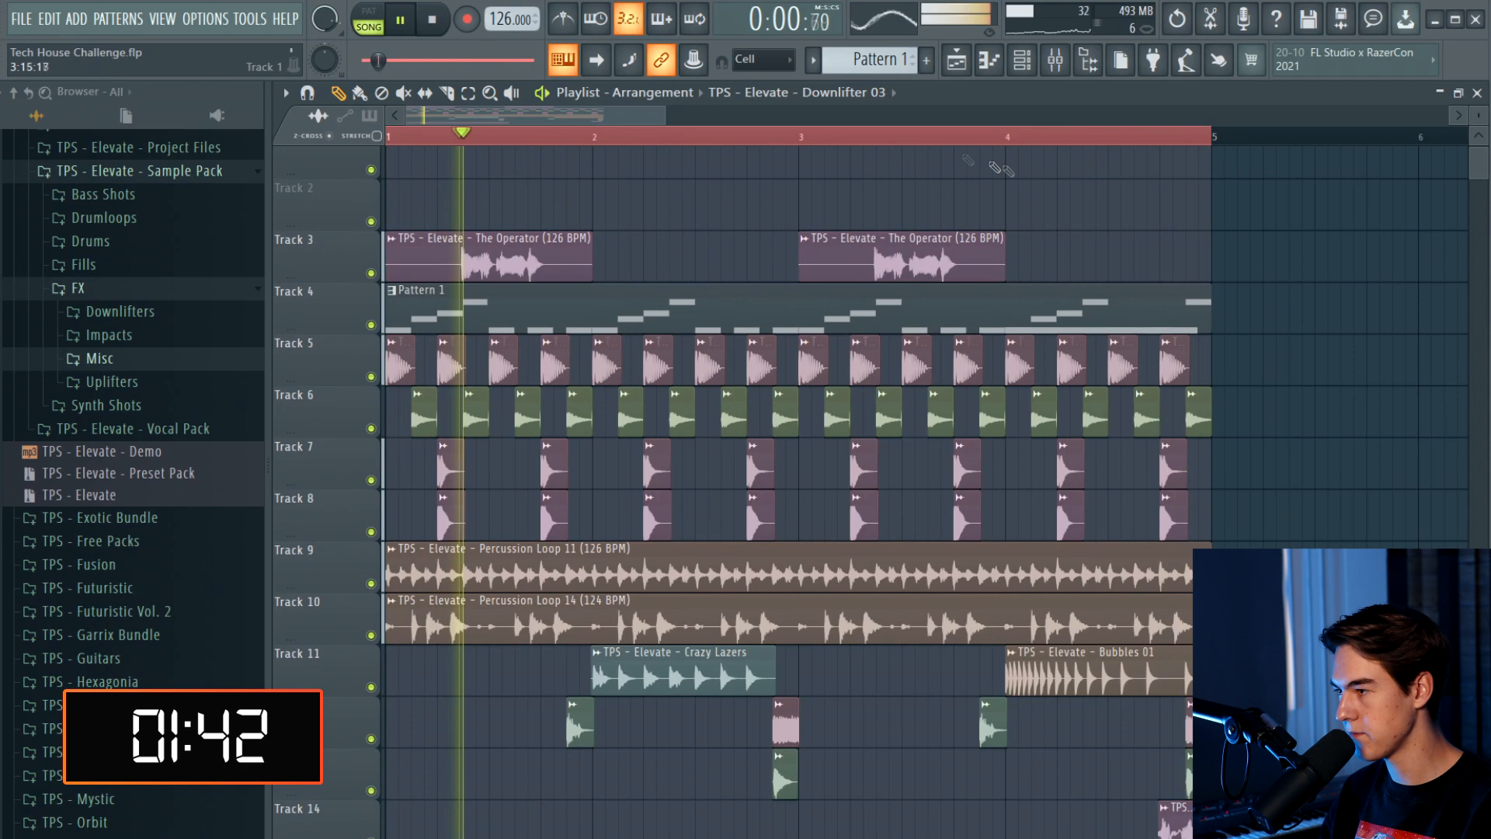
pyautogui.press('space')
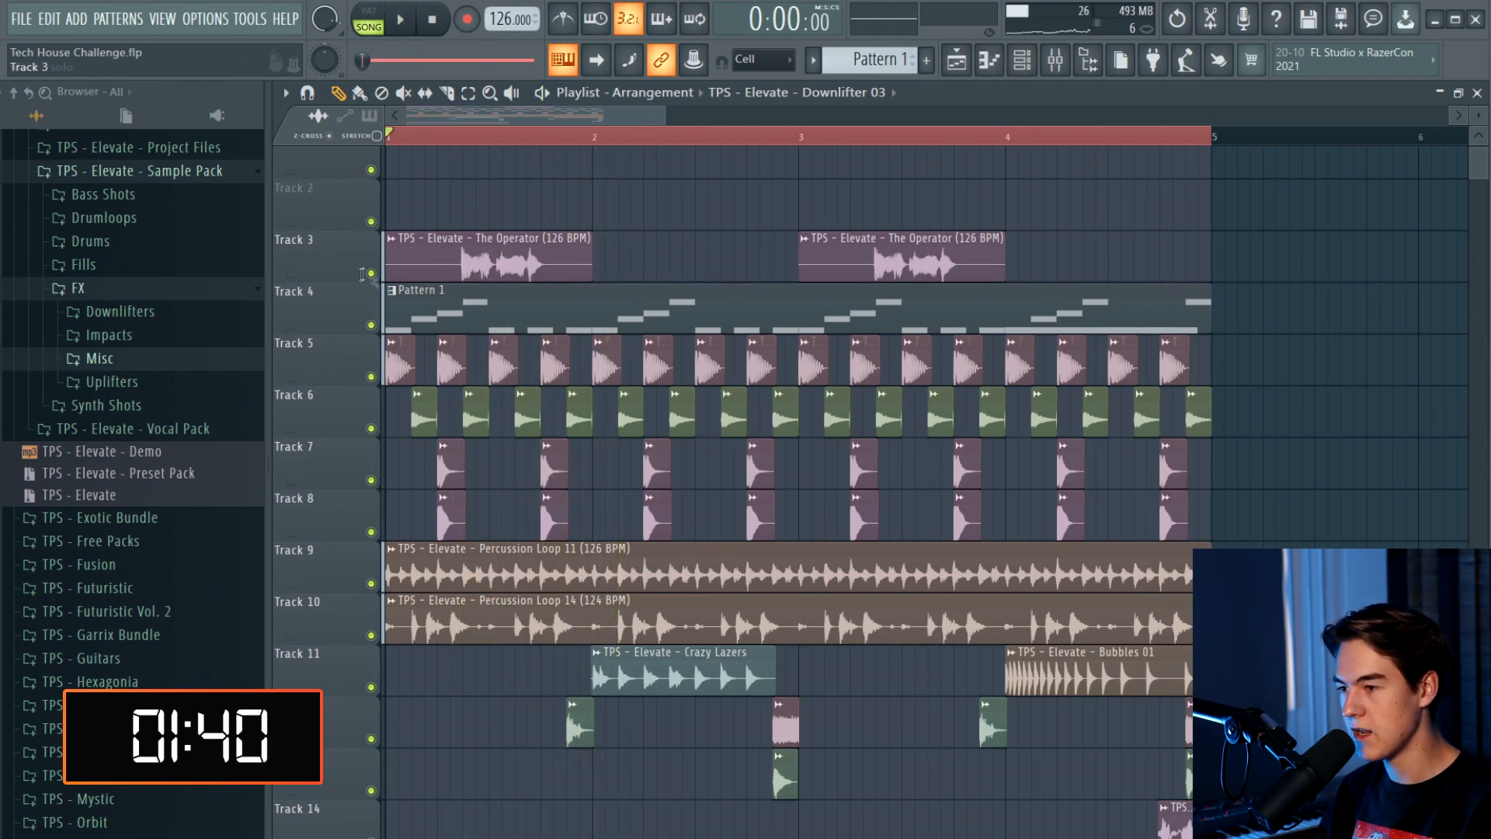
# Solo the vocal on Track 3, route it to mixer insert 16 and try Fruity Delay 2 in slot 3
pyautogui.rightClick(371, 273)
pyautogui.click(1055, 59)
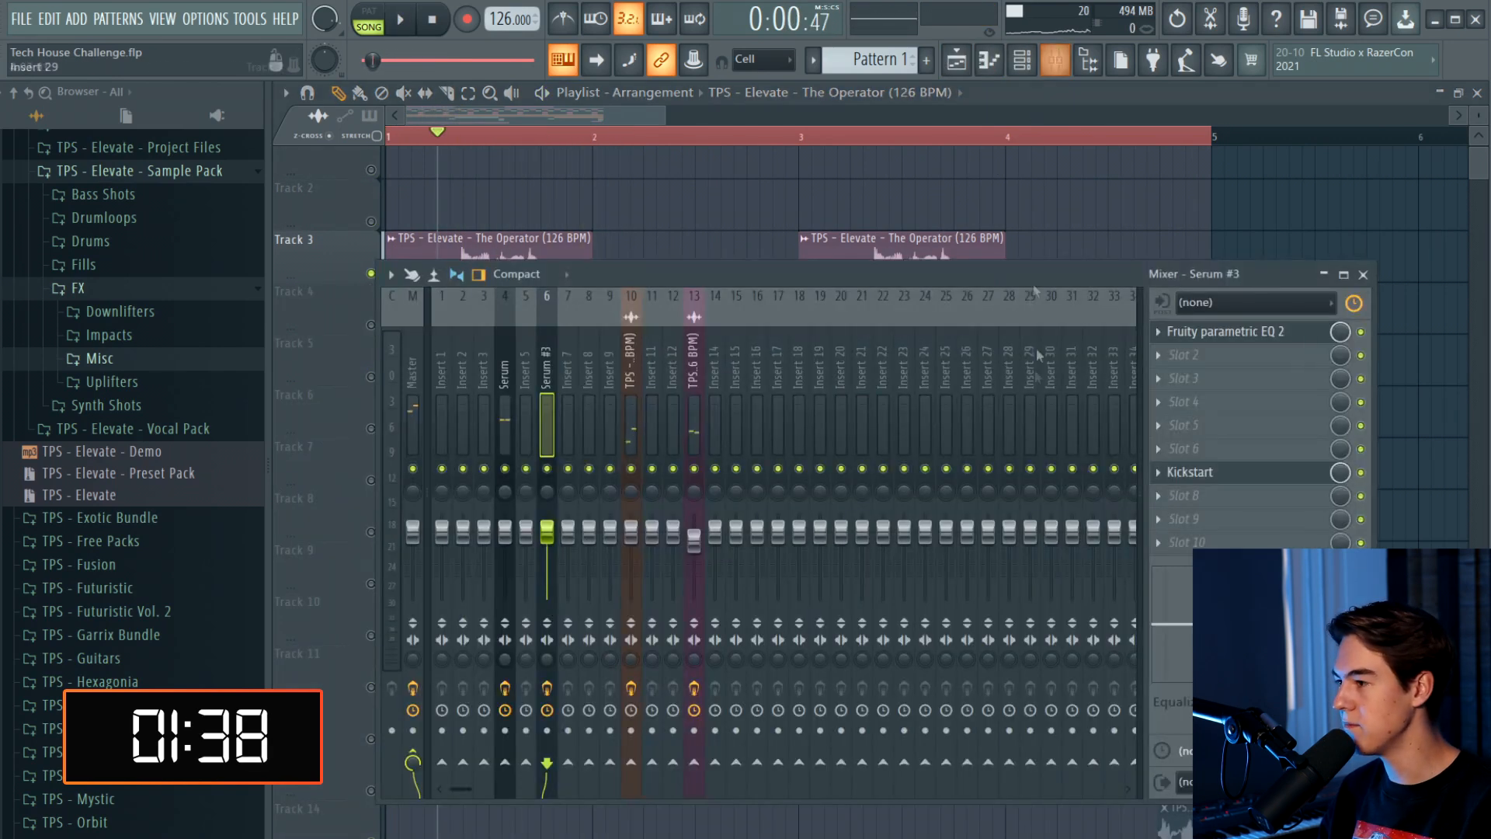
pyautogui.click(751, 383)
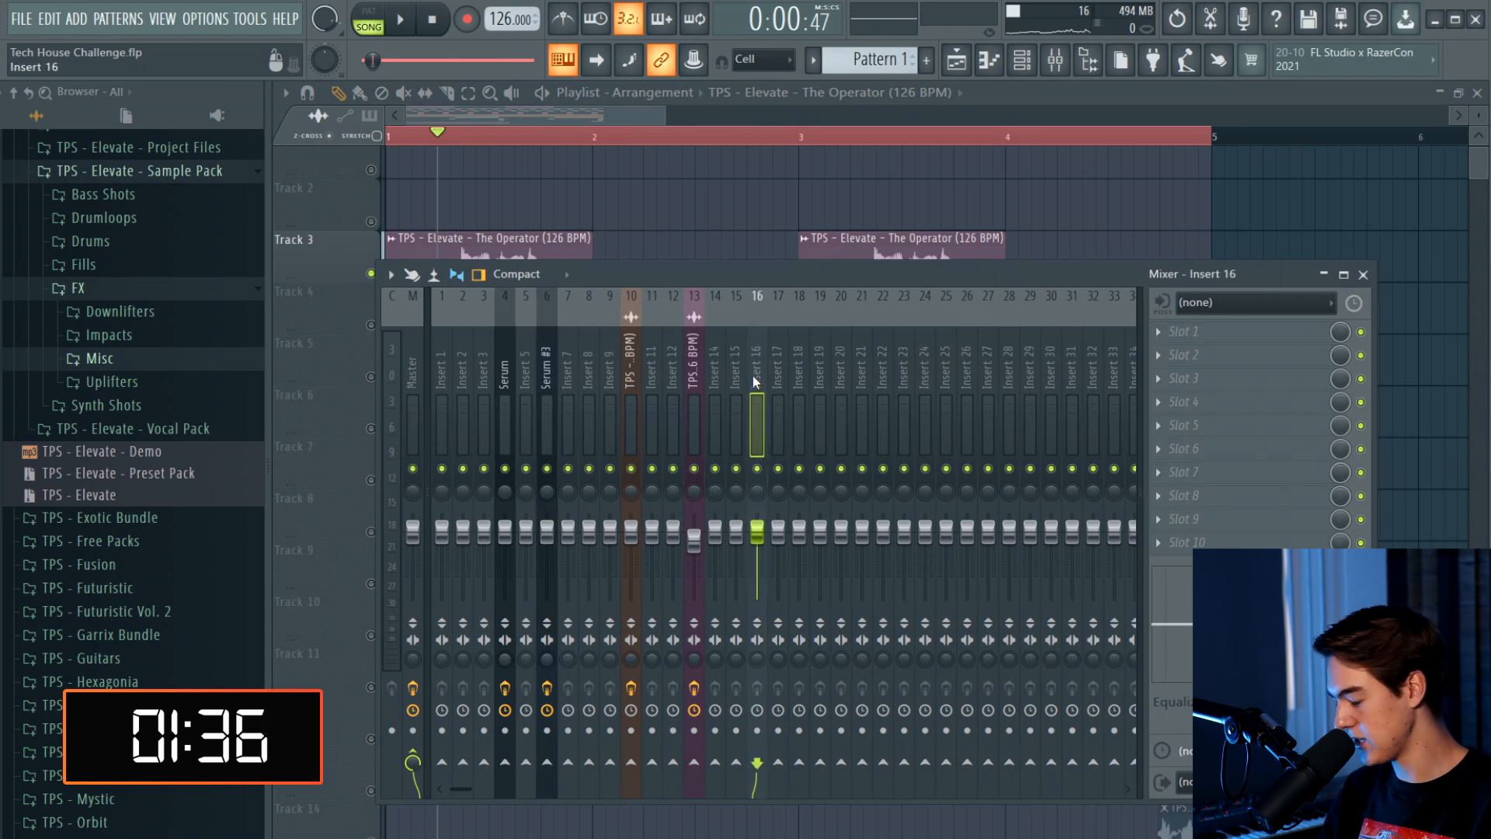
pyautogui.click(1173, 378)
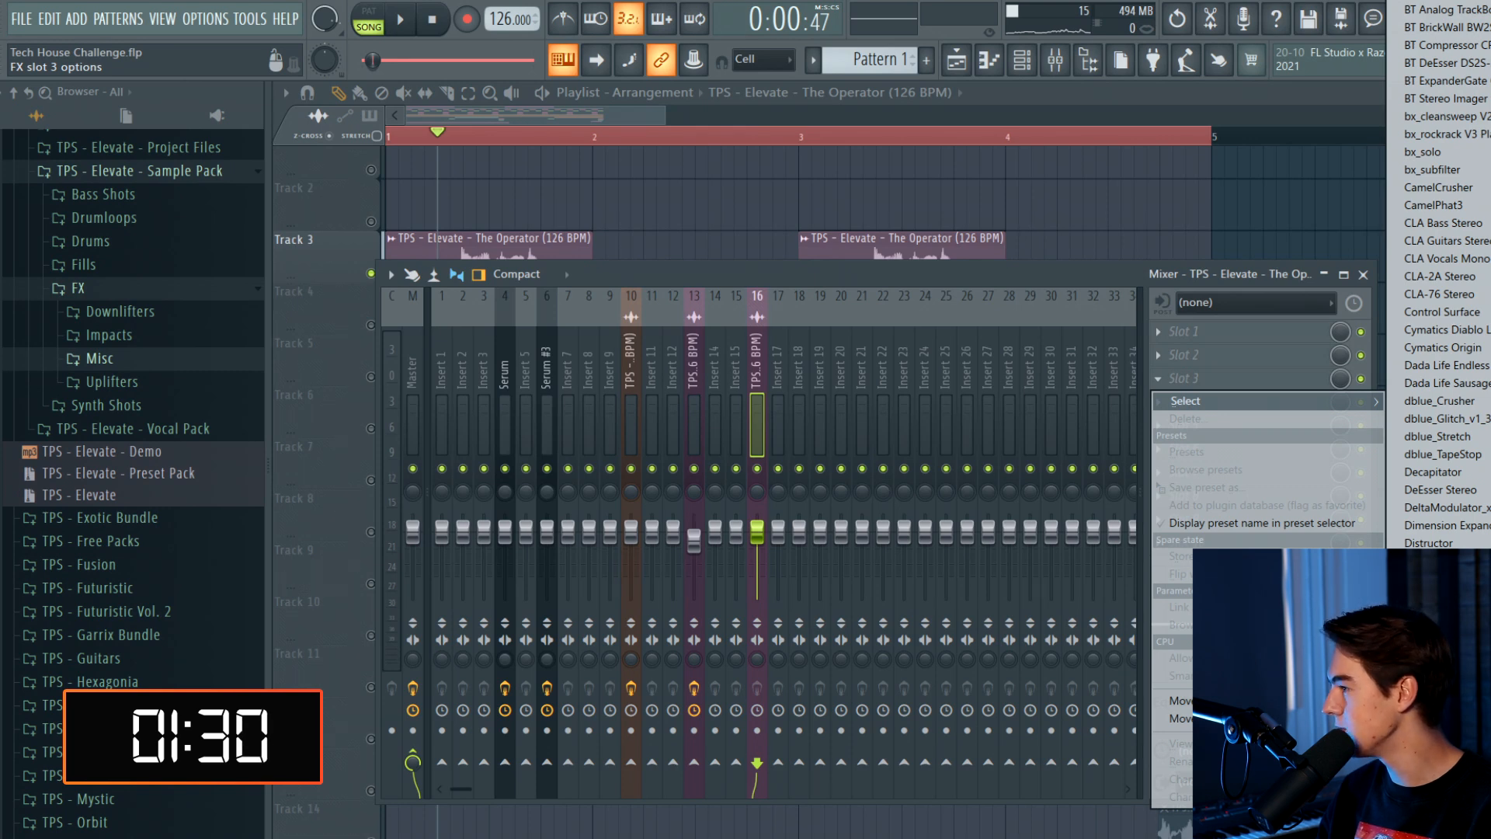
pyautogui.click(1437, 761)
pyautogui.press('space')
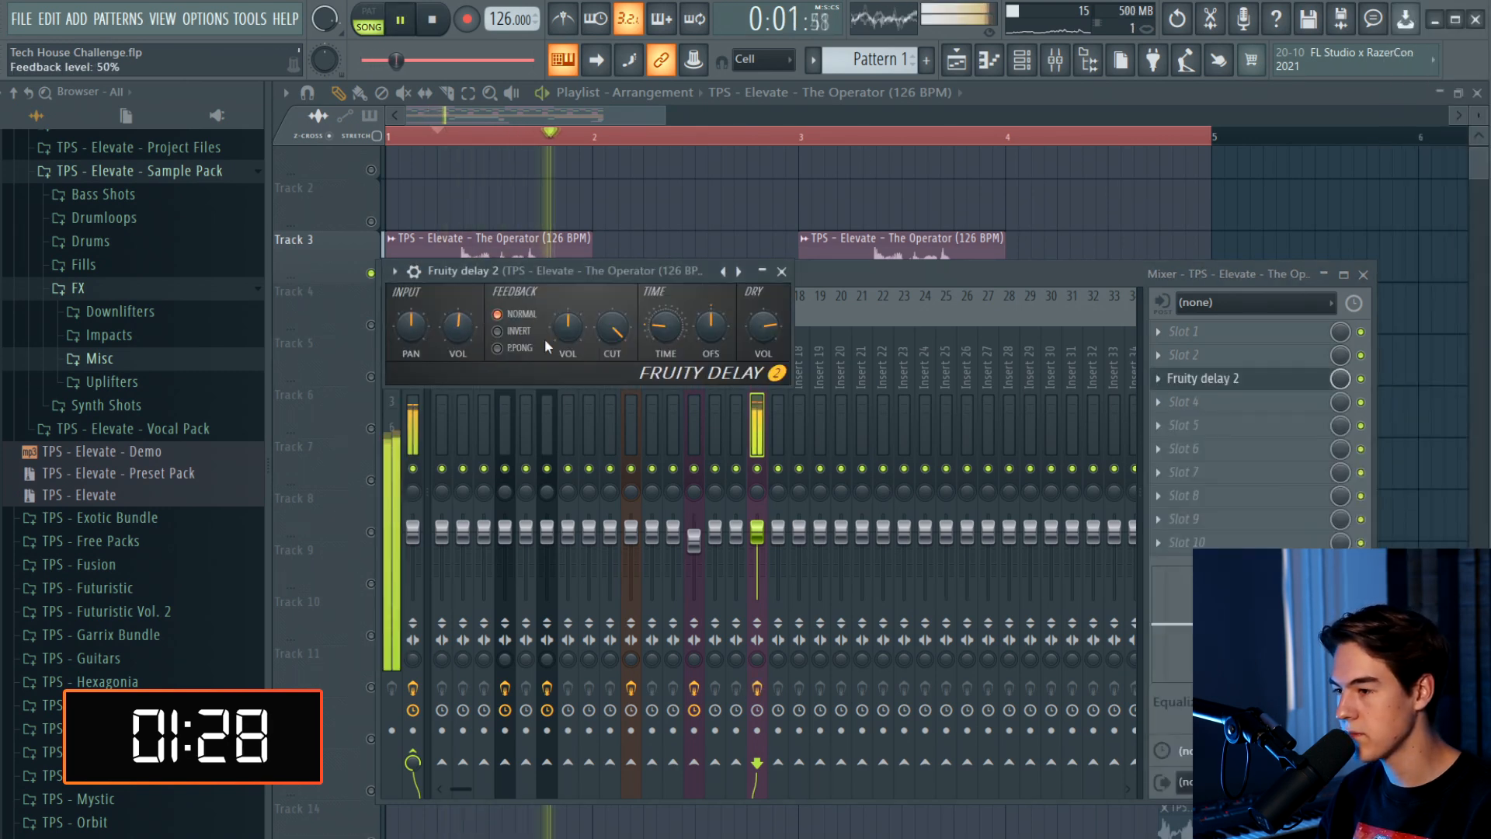
# Try LittleAlterBoy in slot 2 of insert 16 and adjust it while the soloed vocal plays
pyautogui.click(1214, 353)
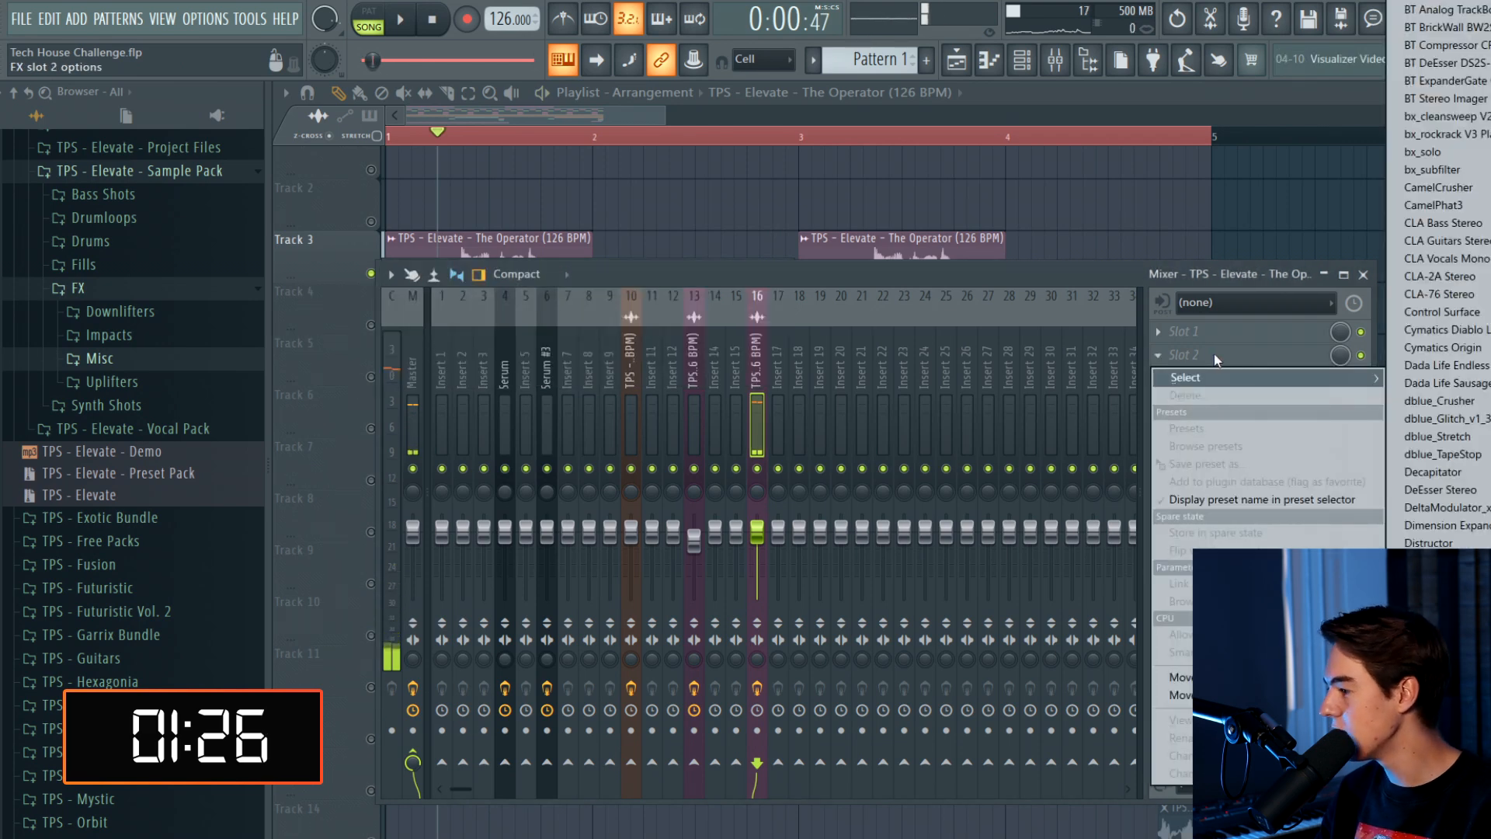
pyautogui.press('l')
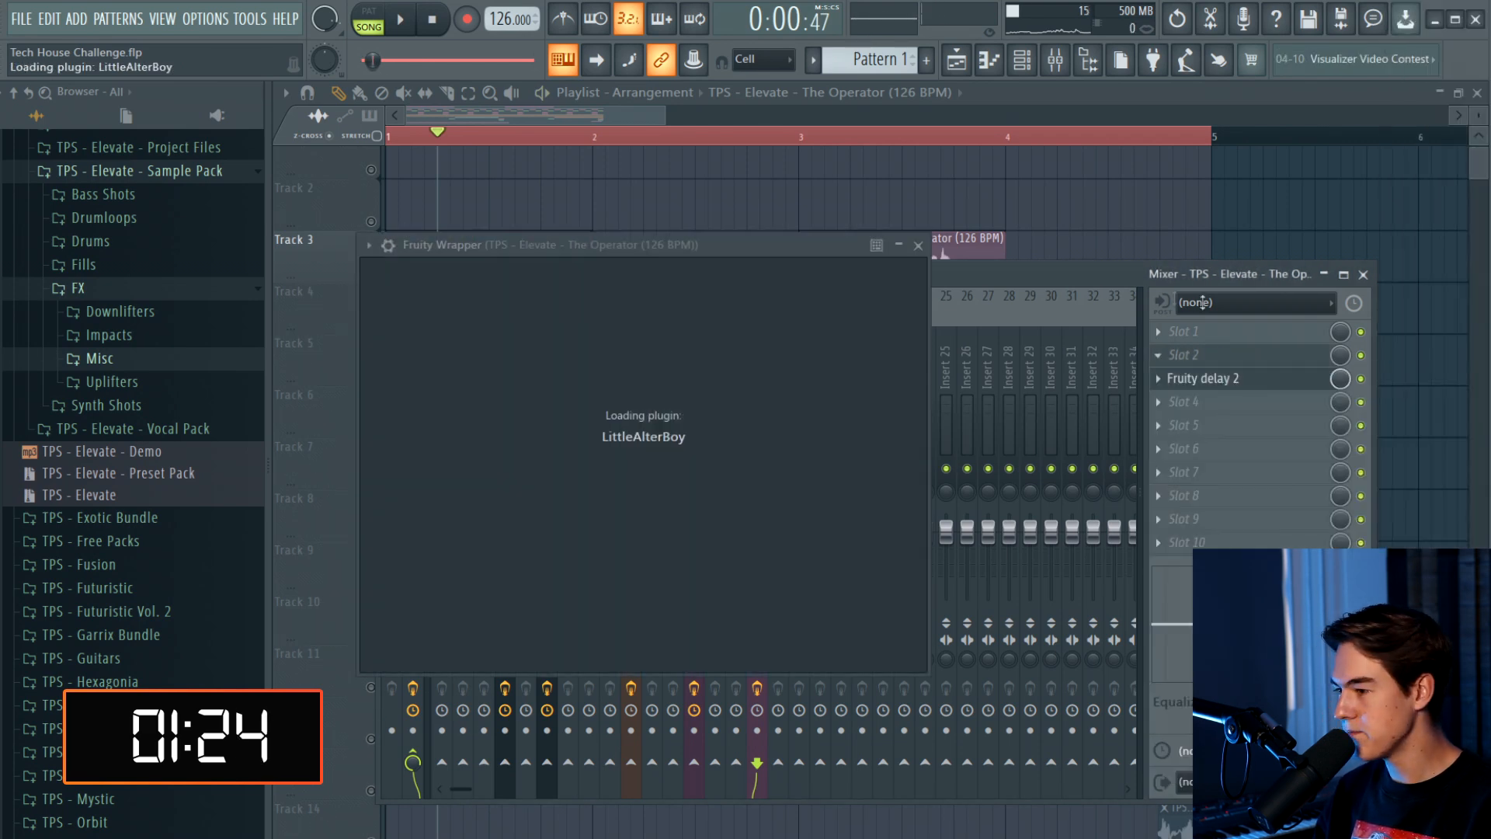
pyautogui.press('space')
pyautogui.moveTo(618, 381); pyautogui.dragTo(624, 411)
pyautogui.click(697, 392)
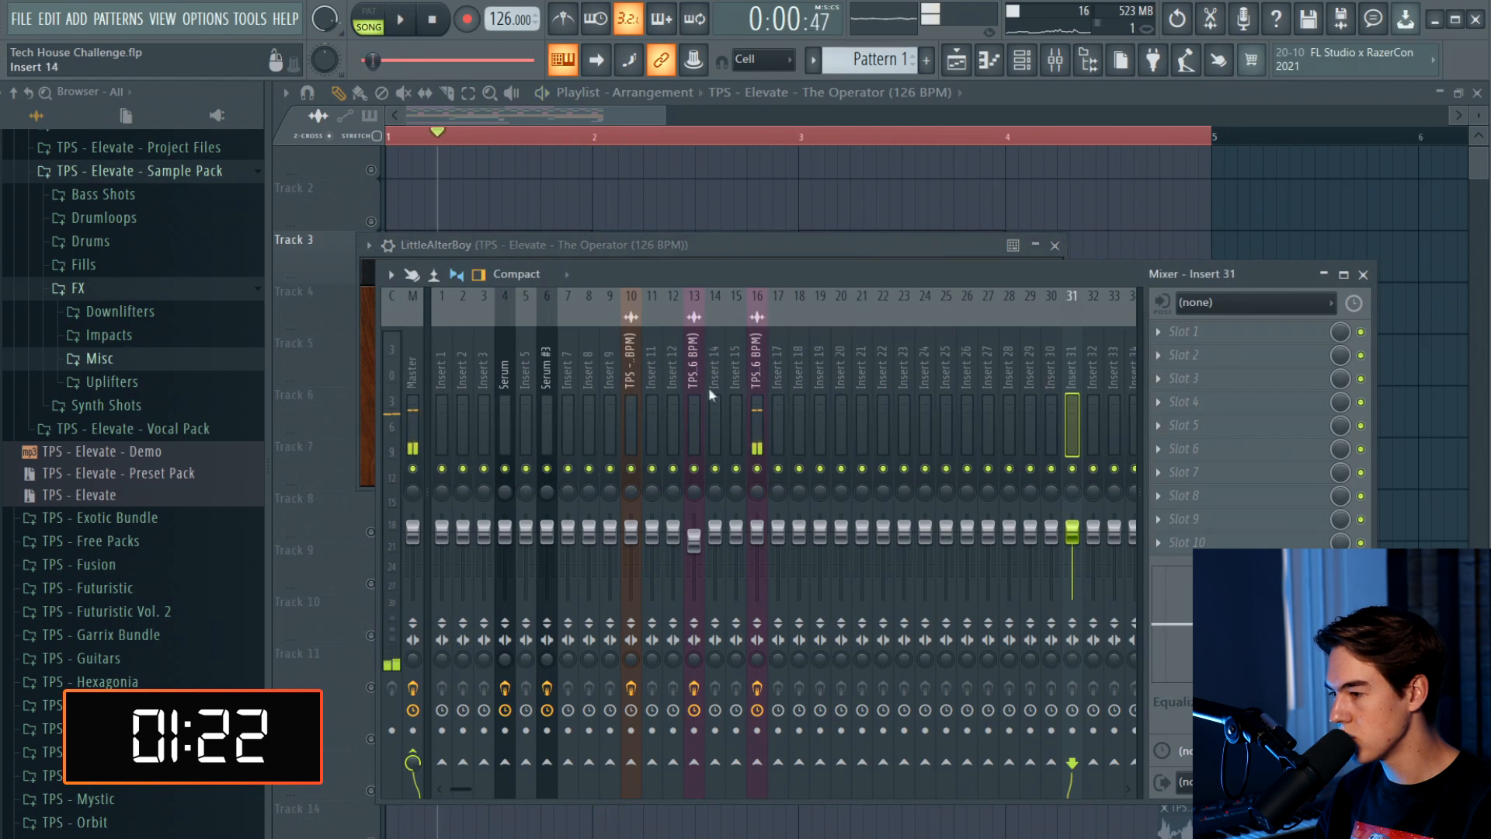
pyautogui.press('space')
pyautogui.rightClick(728, 215)
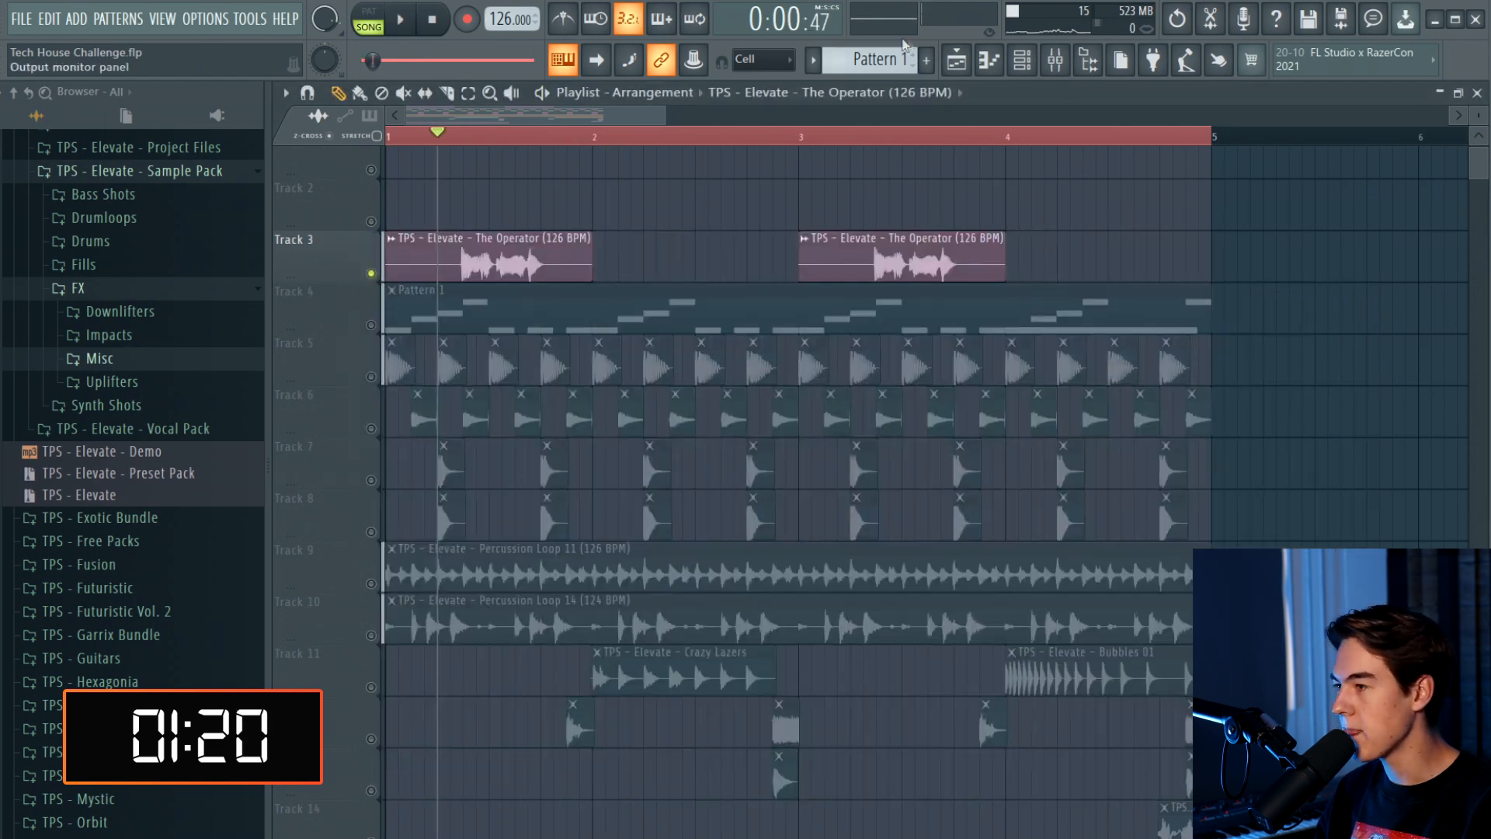
# Load Fruity Delay 2 in slot 4 of the vocal's insert 13, adjust its feedback and set ping-pong mode
pyautogui.click(1055, 60)
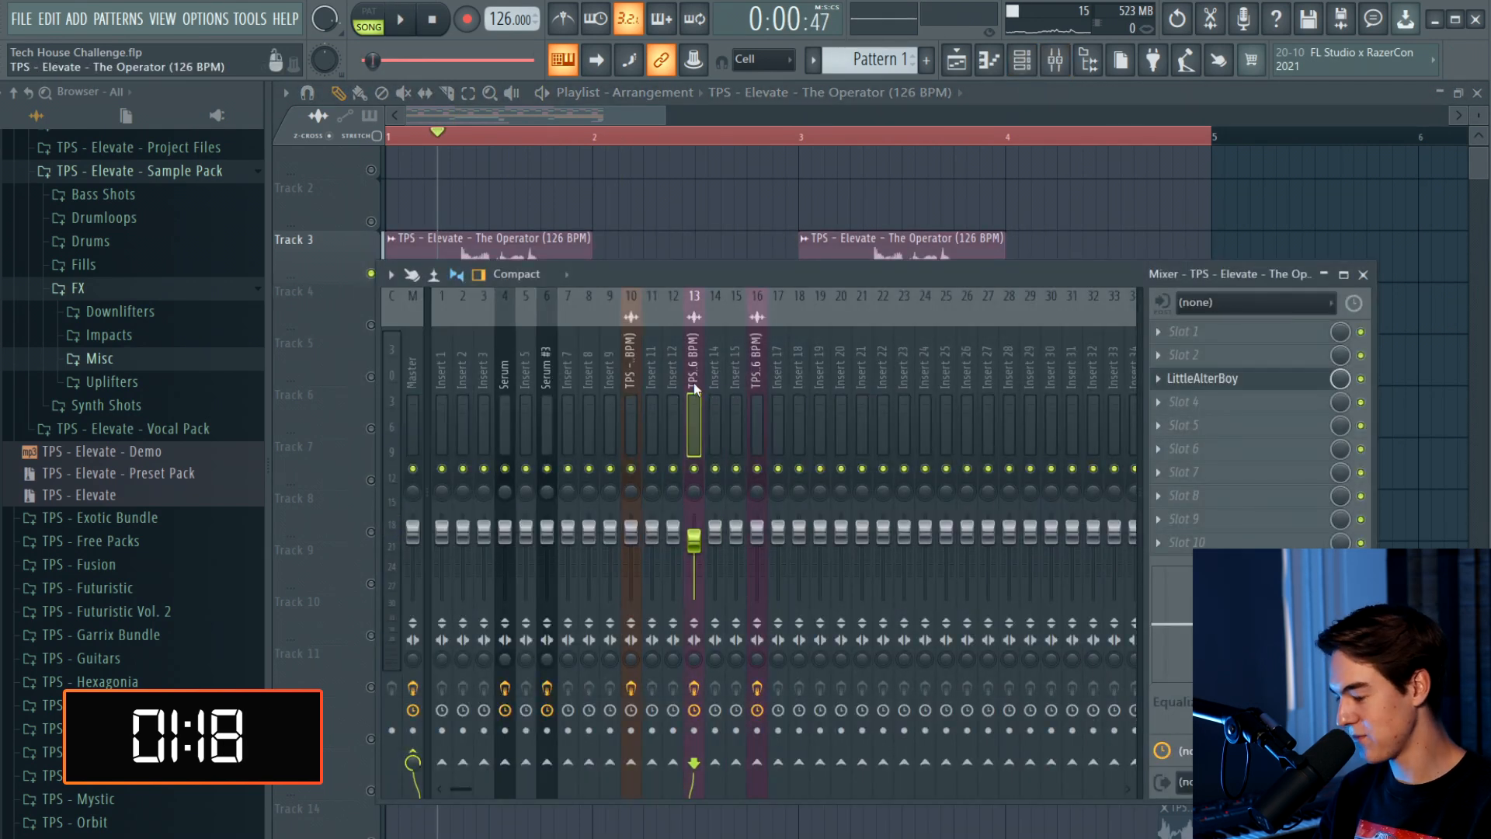
pyautogui.click(1183, 397)
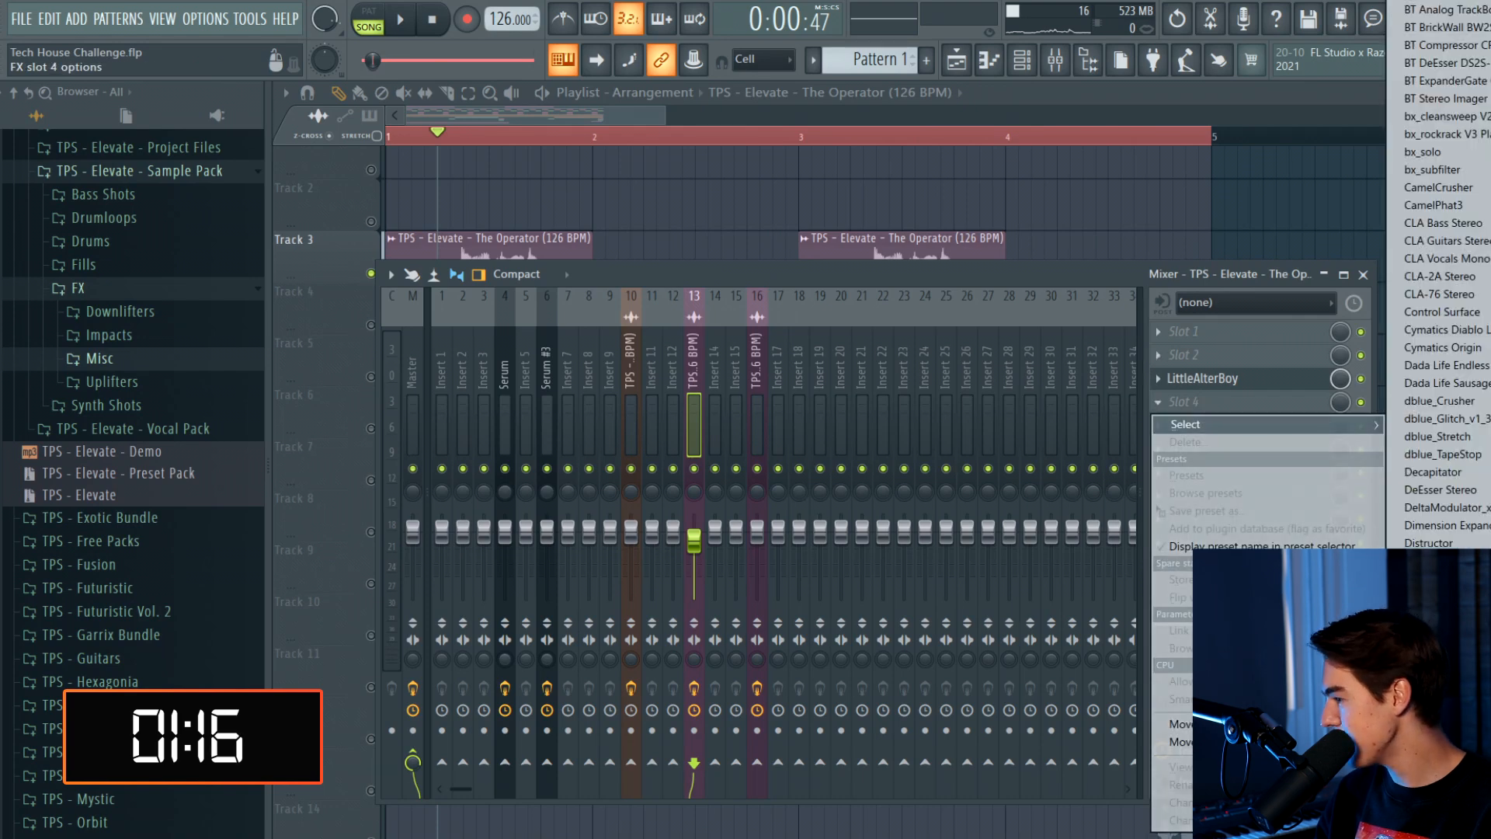
pyautogui.click(1437, 699)
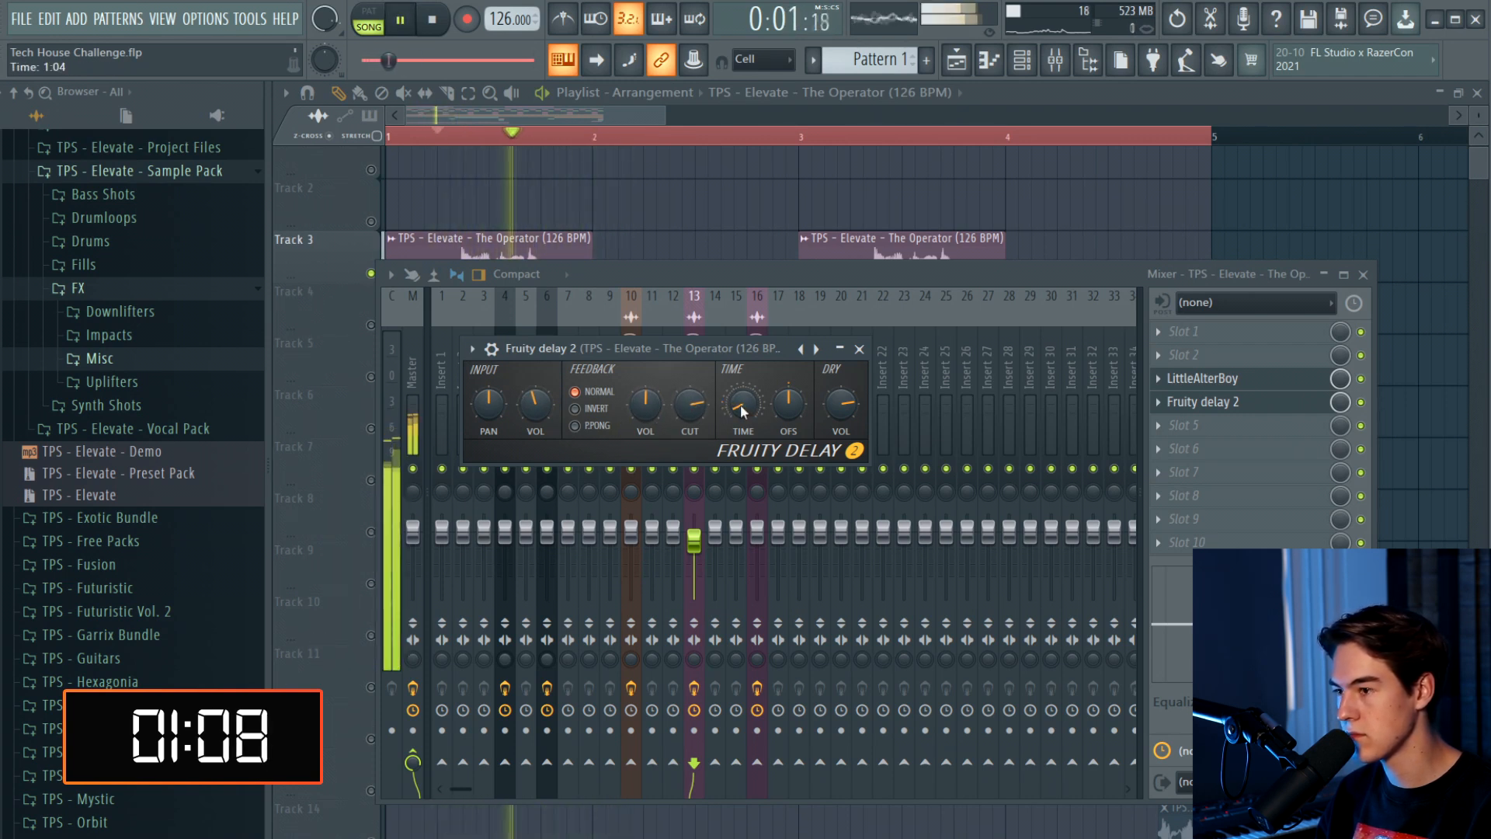
pyautogui.moveTo(646, 417); pyautogui.dragTo(690, 422)
pyautogui.click(576, 426)
# Load Kickstart in slot 7 of the vocal's insert 13 and reduce its mix
pyautogui.click(1198, 472)
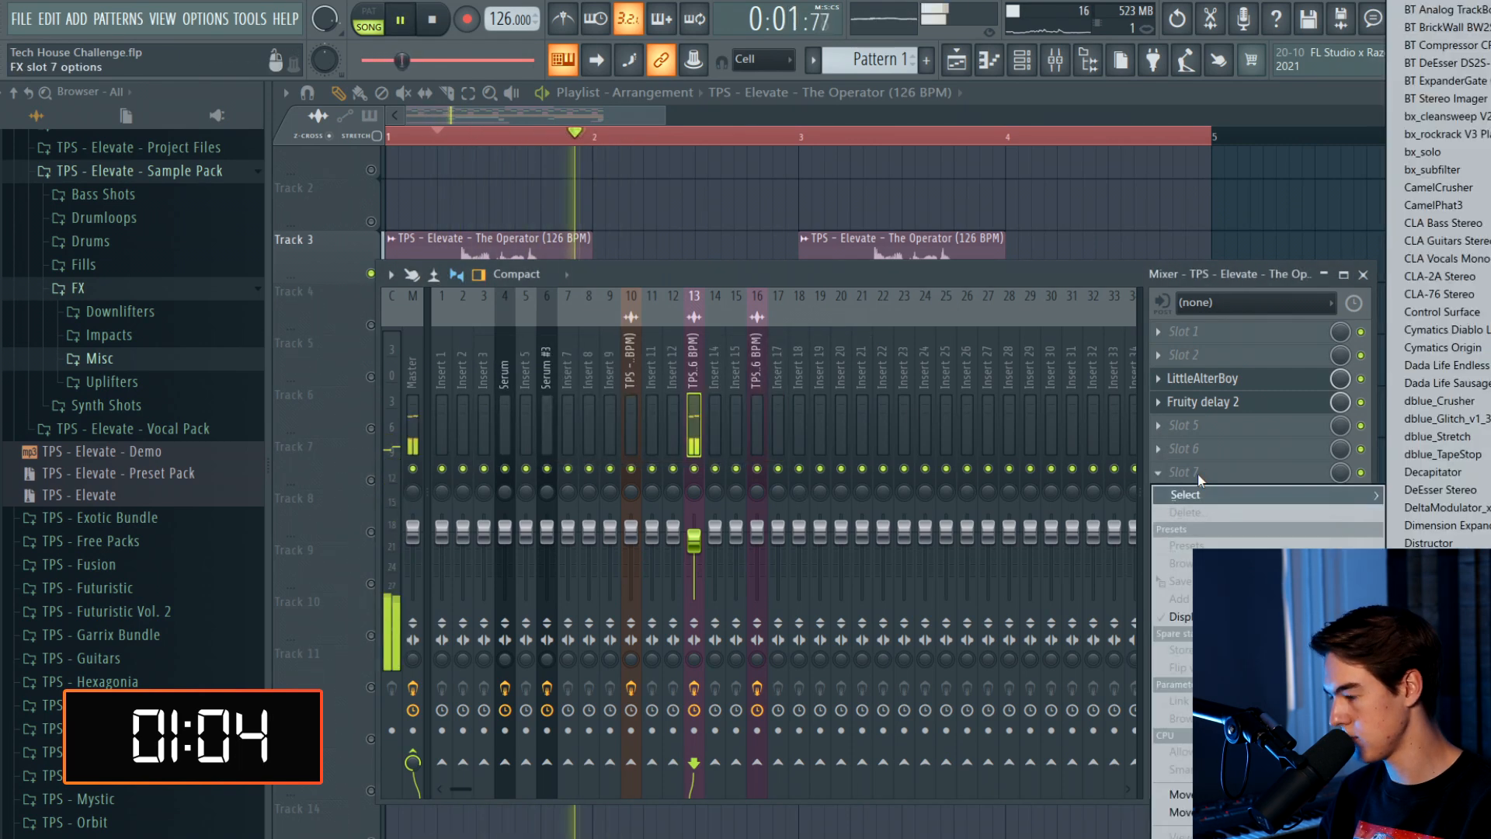
pyautogui.click(1206, 480)
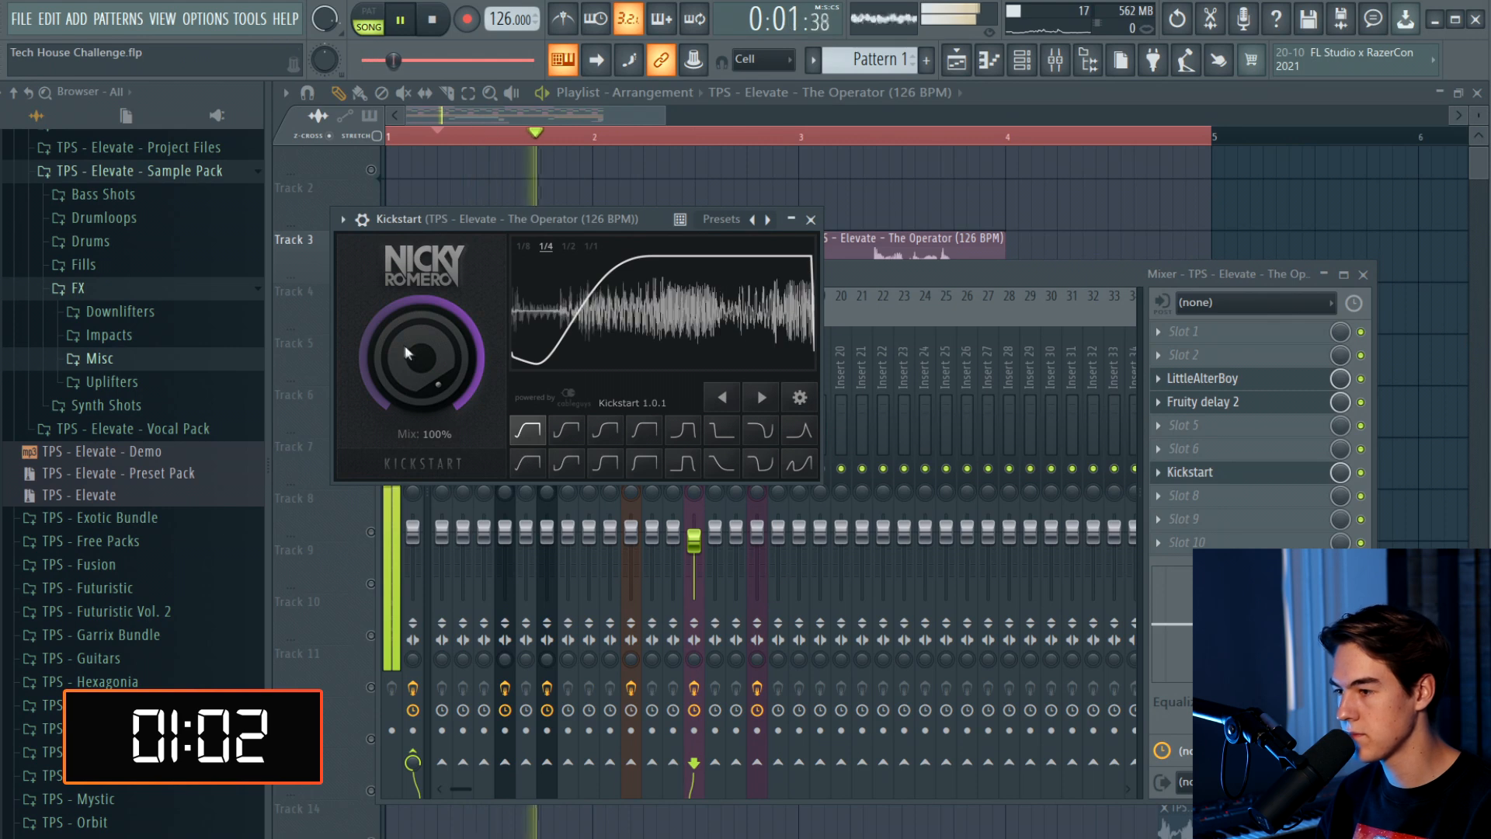
pyautogui.moveTo(410, 352); pyautogui.dragTo(439, 388)
pyautogui.rightClick(922, 186)
pyautogui.press('space')
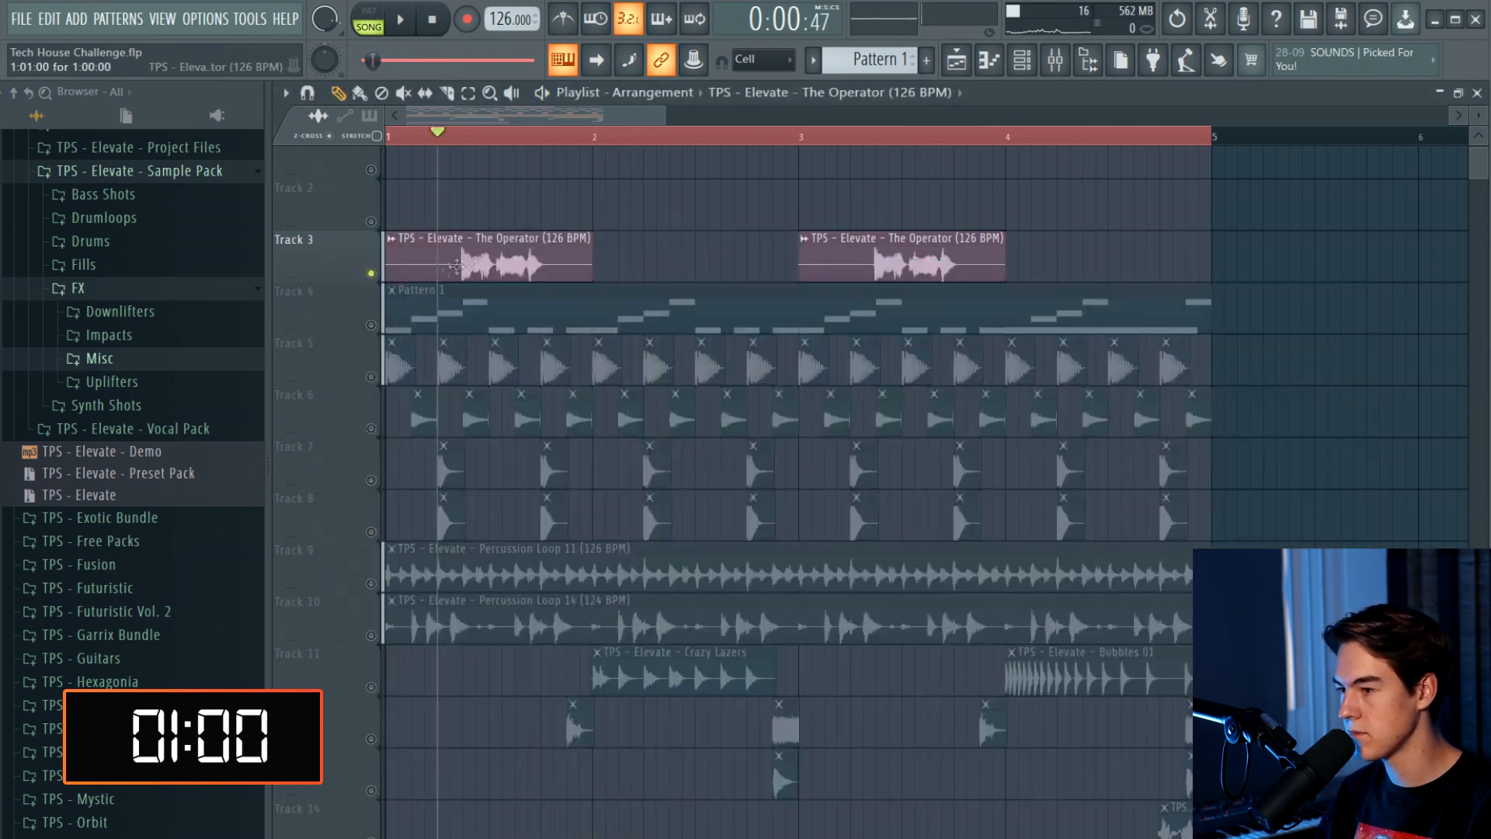
# Unsolo the vocal track and set its Fruity Delay 2 time to 3:00 while the song plays
pyautogui.rightClick(370, 273)
pyautogui.press('space')
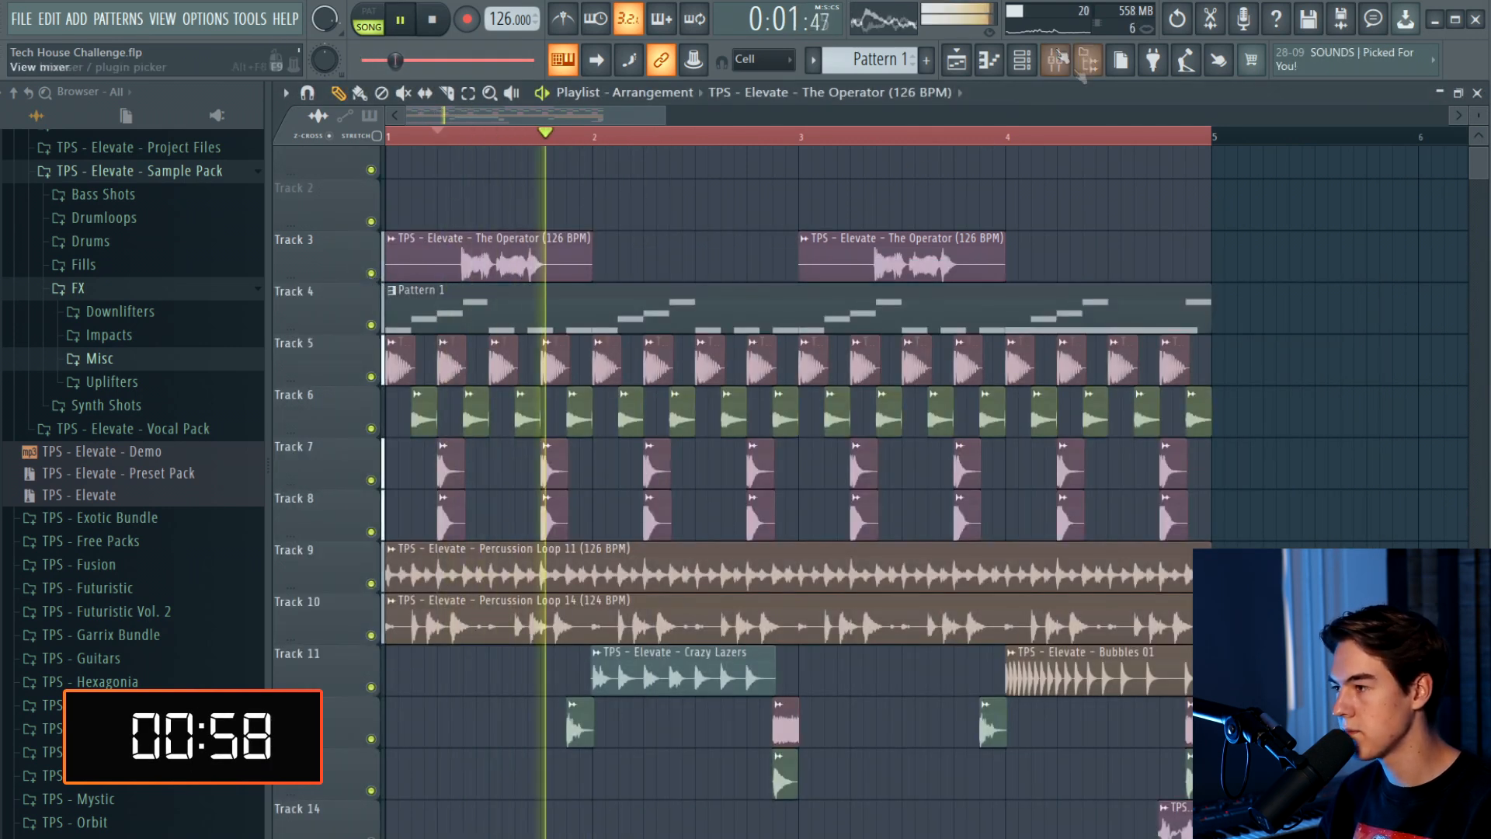
pyautogui.press('F9')
pyautogui.click(1239, 412)
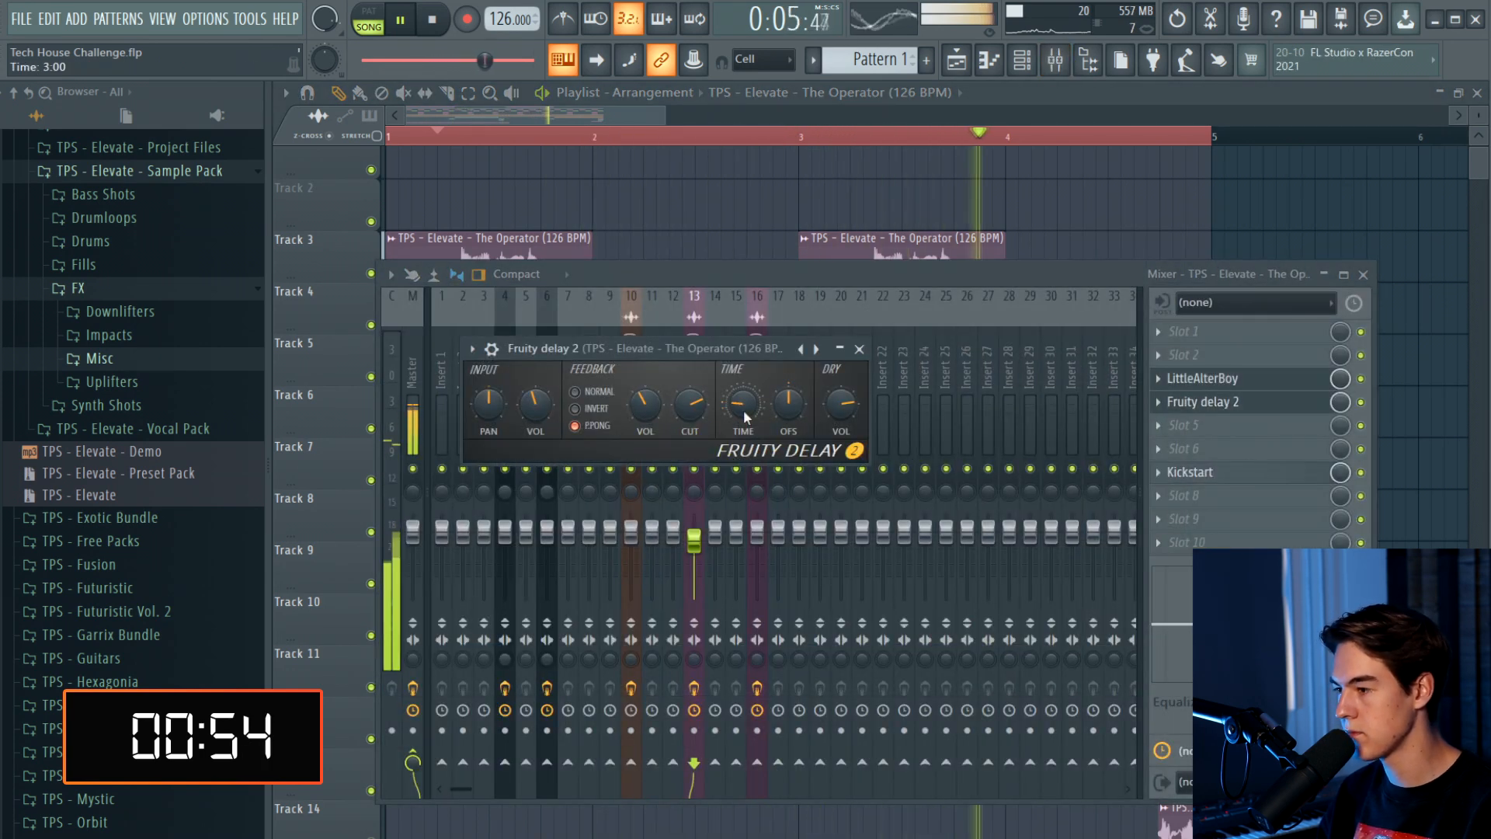
pyautogui.press('F12')
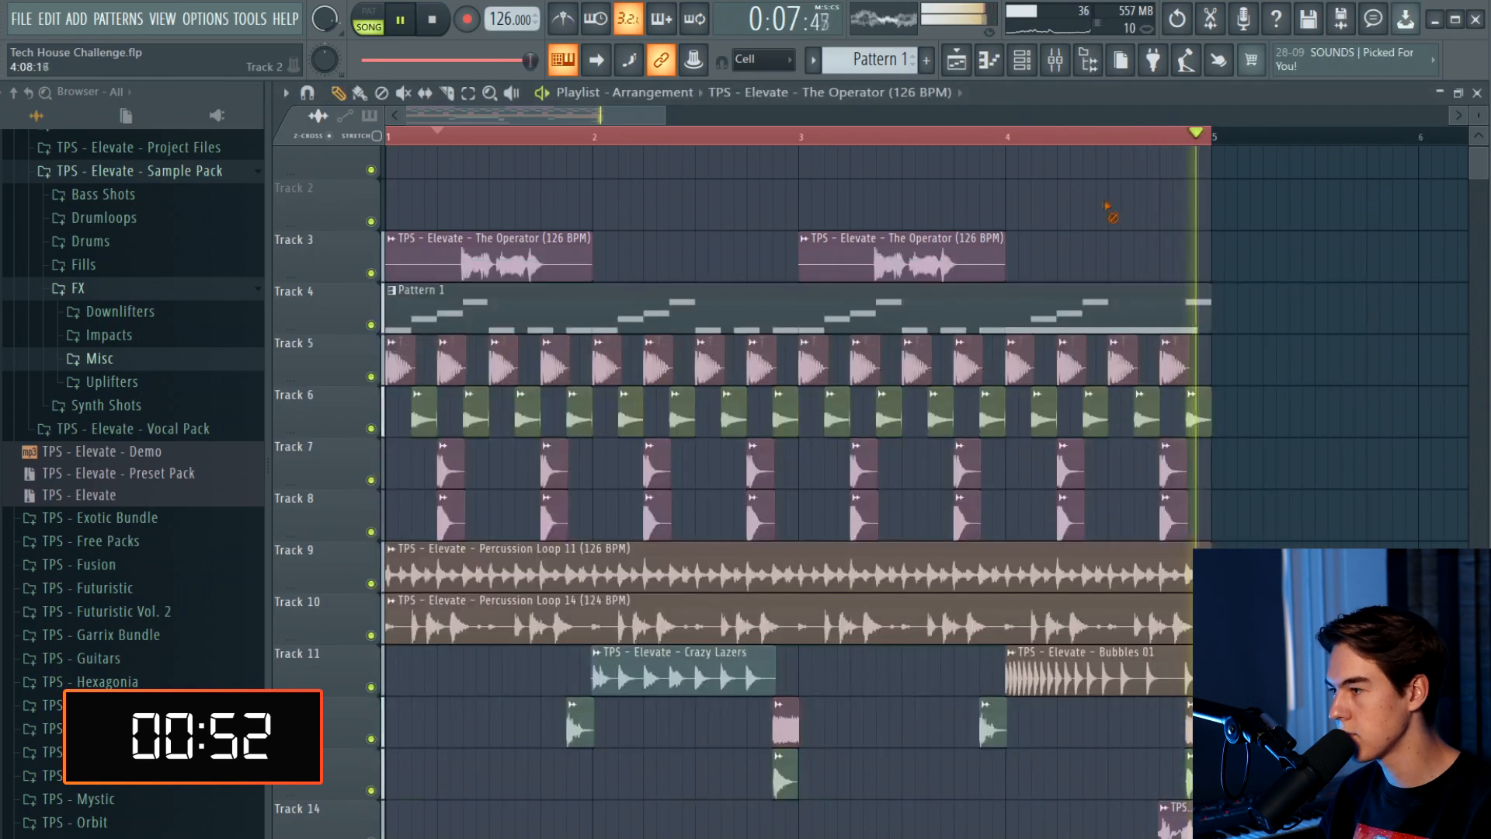
# Set the Serum #2 channel volume to about 56% in the channel rack
pyautogui.press('F6')
pyautogui.click(697, 194)
pyautogui.click(672, 254)
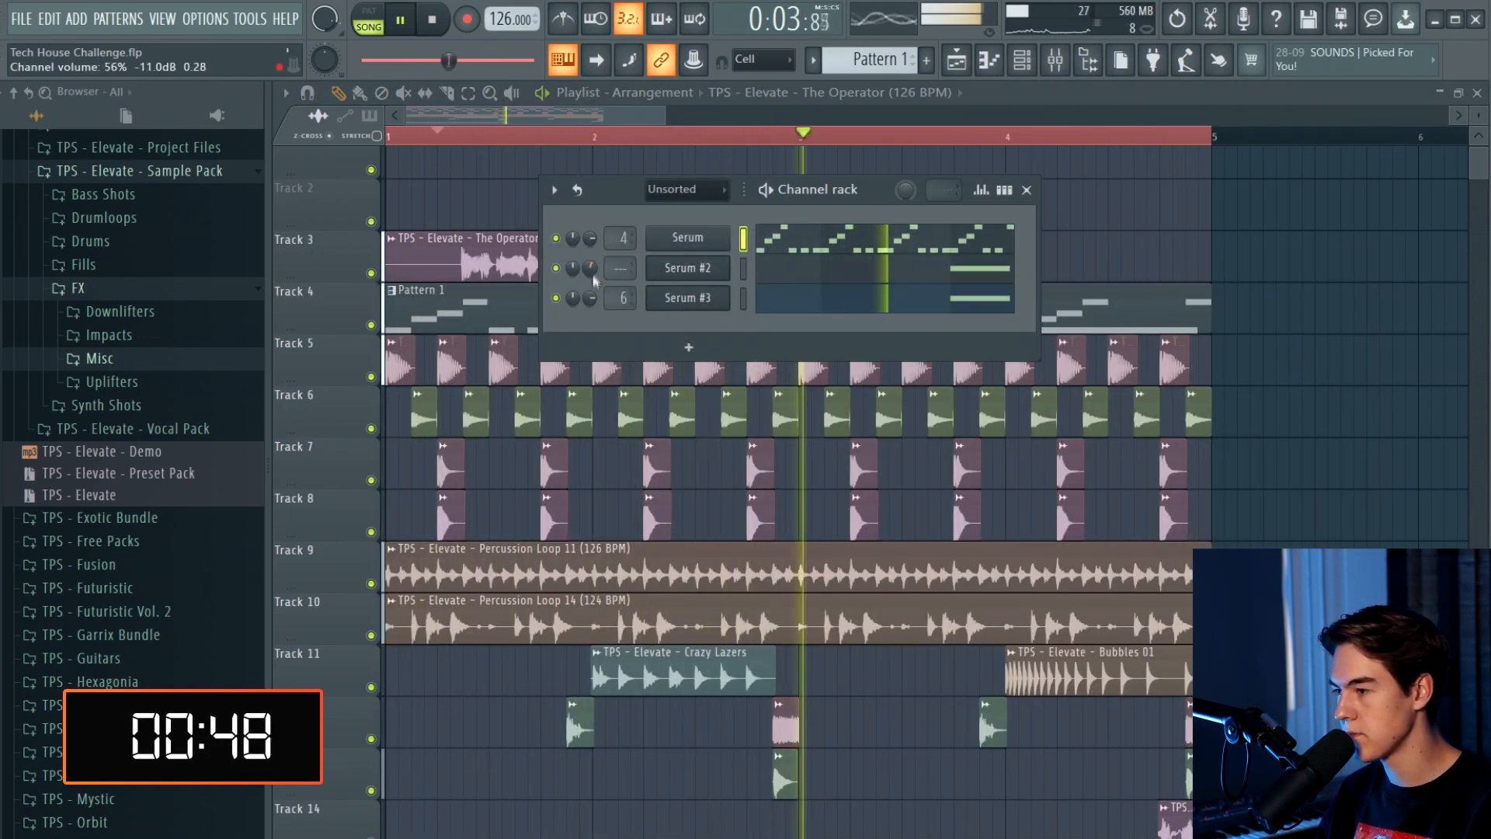
pyautogui.click(1026, 190)
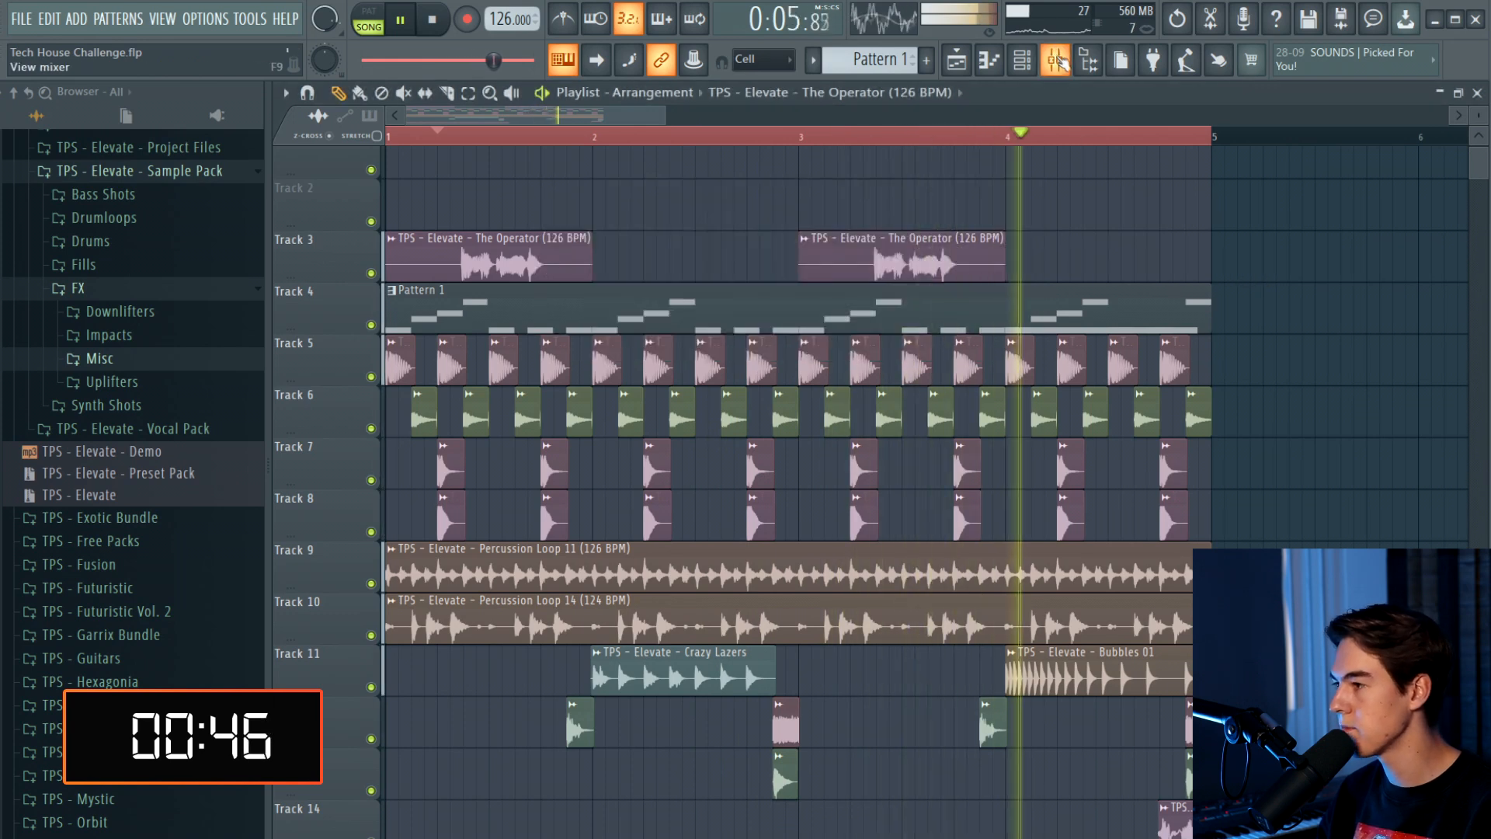
# Set the vocal's Fruity Delay 2 time to about 4:06 and reduce its mix level on insert 13
pyautogui.press('F9')
pyautogui.click(1282, 406)
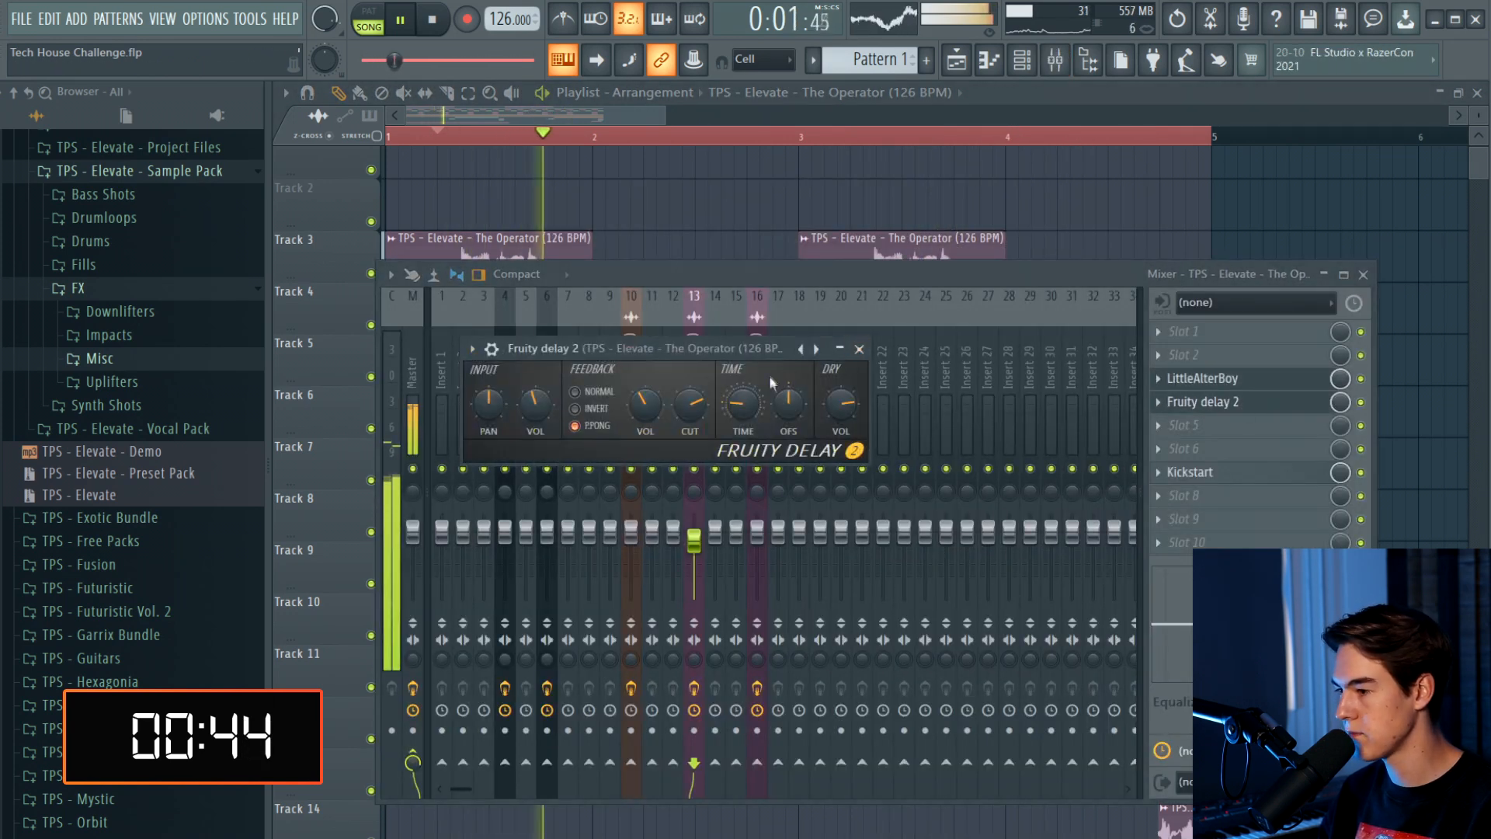
pyautogui.press('space')
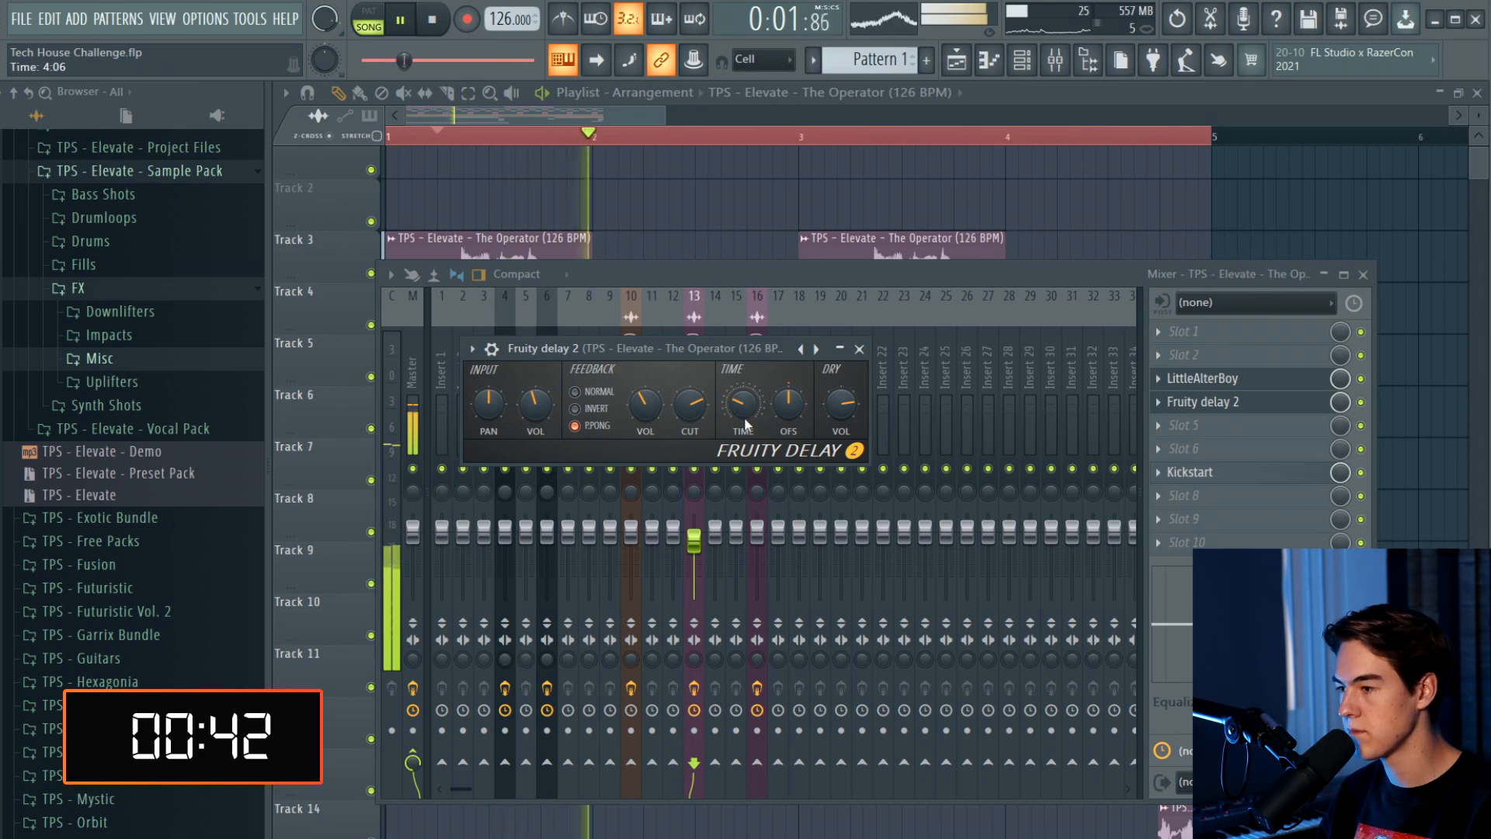
pyautogui.click(1184, 449)
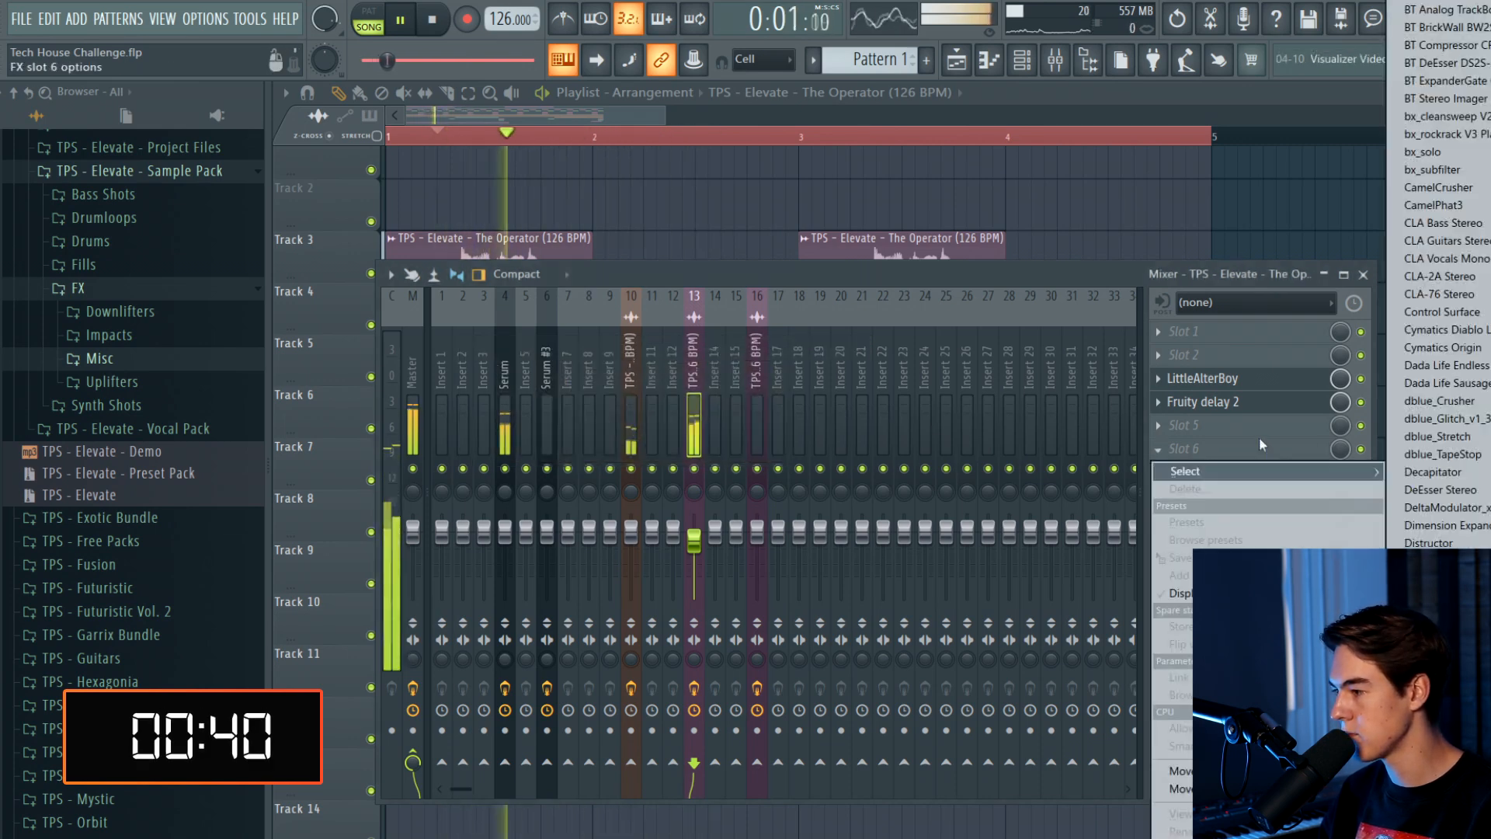
pyautogui.click(1339, 404)
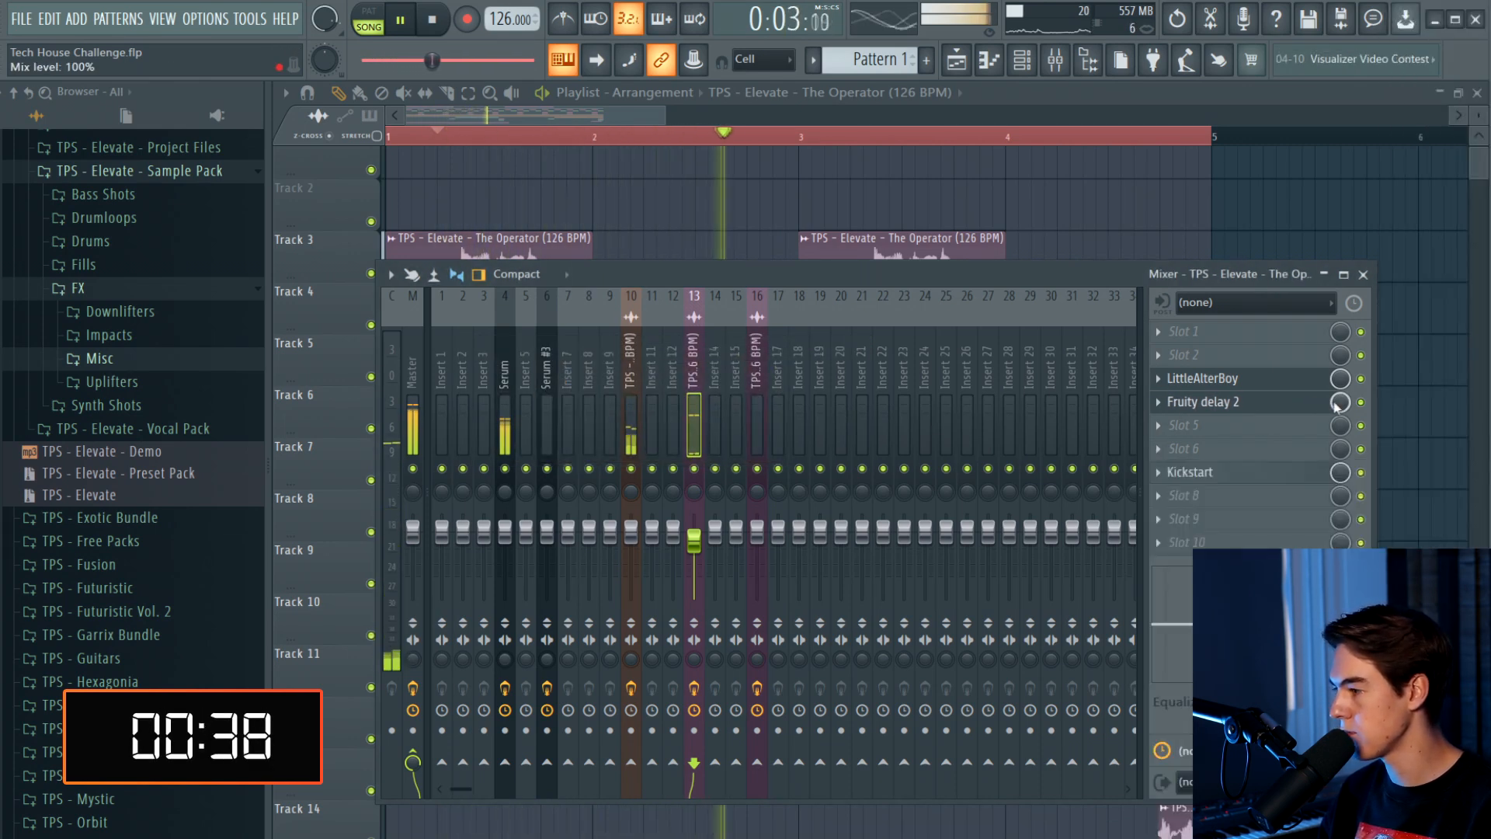
# Load Fruity Parametric EQ 2 in slot 2 of the vocal's insert 13, cutting the lows and boosting the highs with band 6
pyautogui.click(1227, 355)
pyautogui.scroll(-3, 1446, 660)
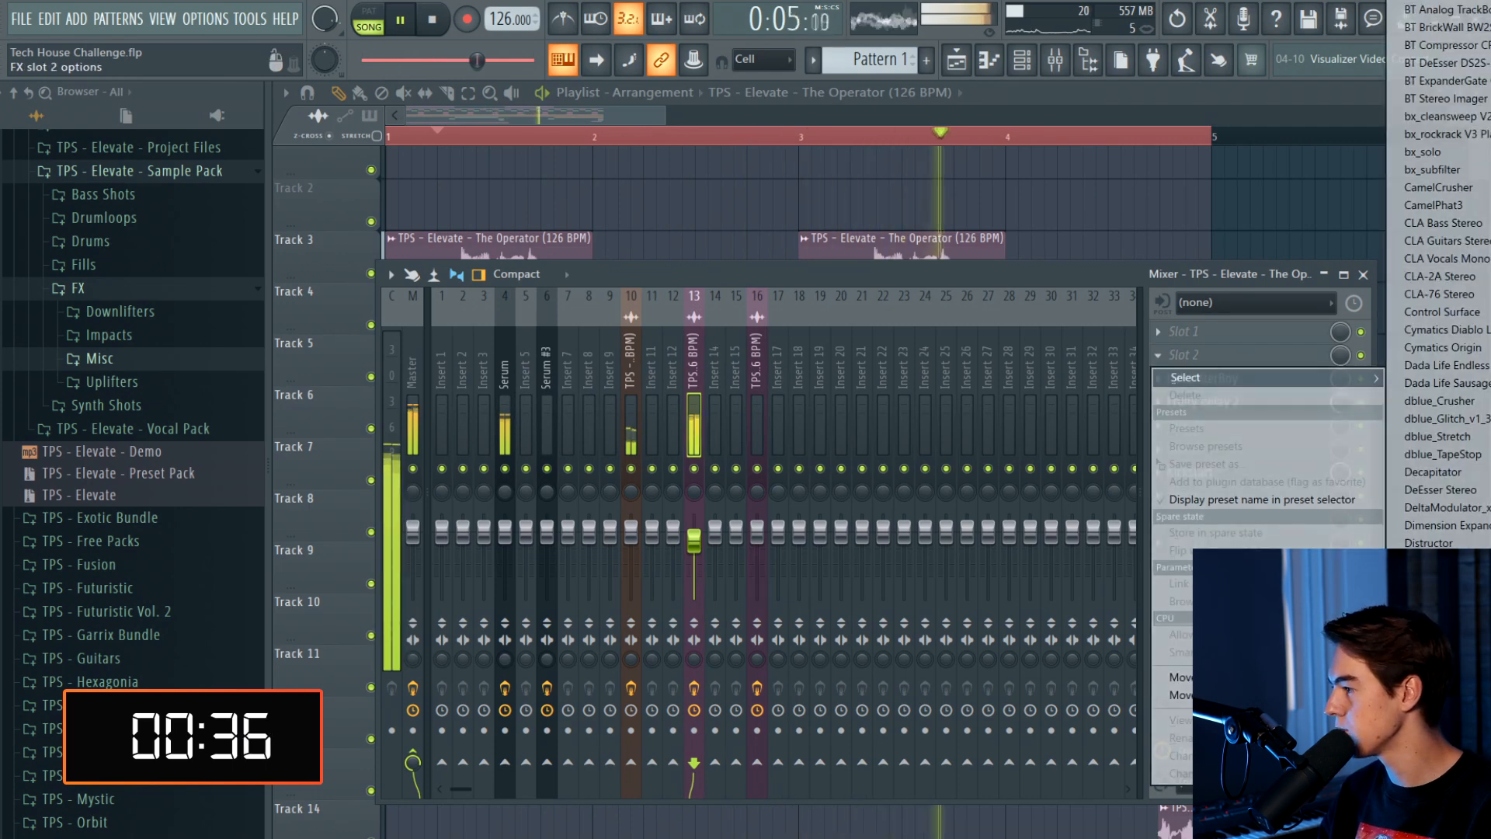
pyautogui.click(1446, 660)
pyautogui.press('space')
pyautogui.moveTo(505, 468); pyautogui.dragTo(569, 591)
pyautogui.press('space')
pyautogui.moveTo(560, 467); pyautogui.dragTo(487, 490)
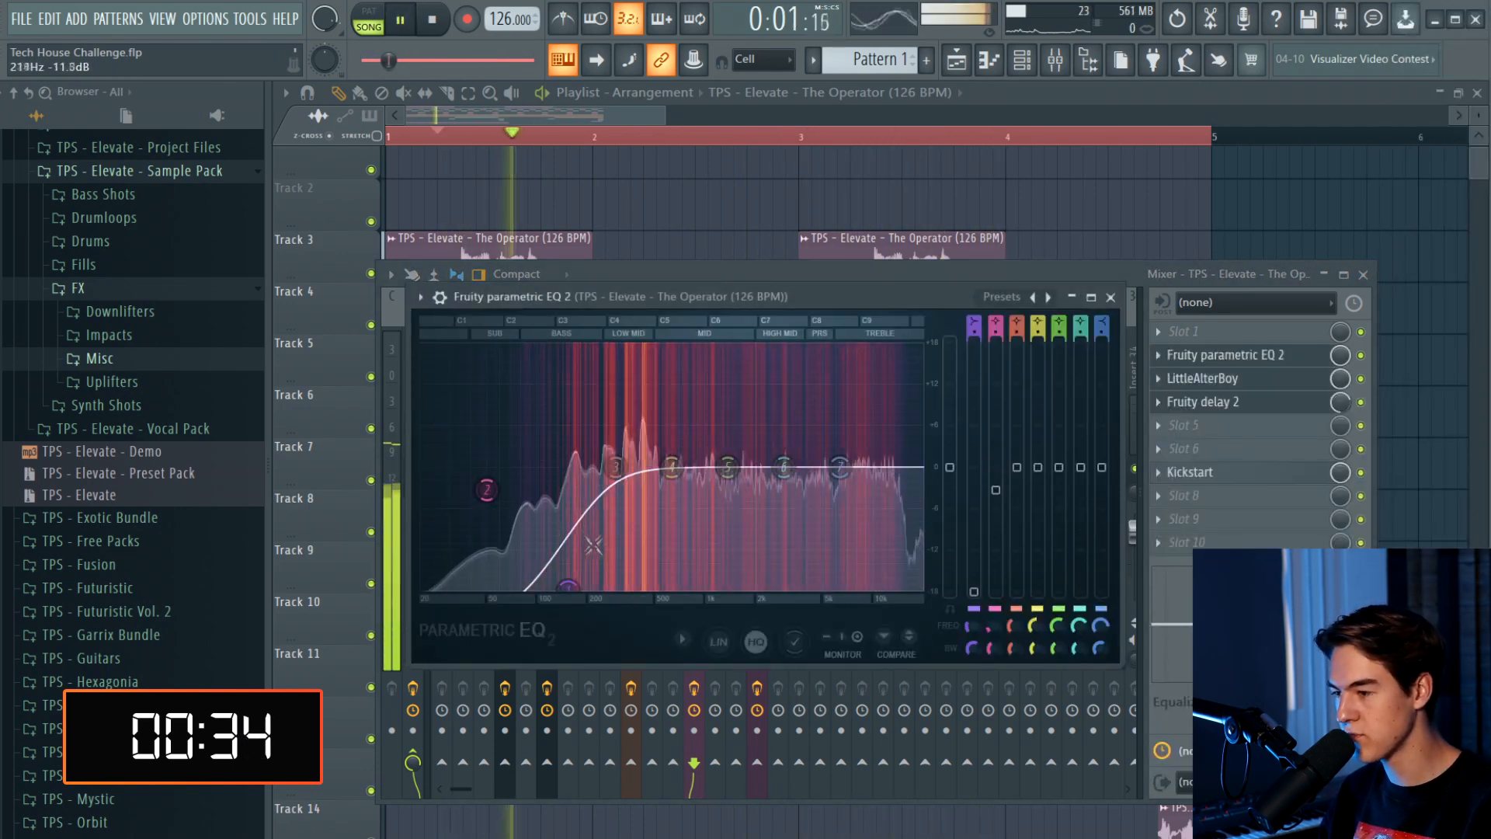
pyautogui.moveTo(784, 467); pyautogui.dragTo(858, 428)
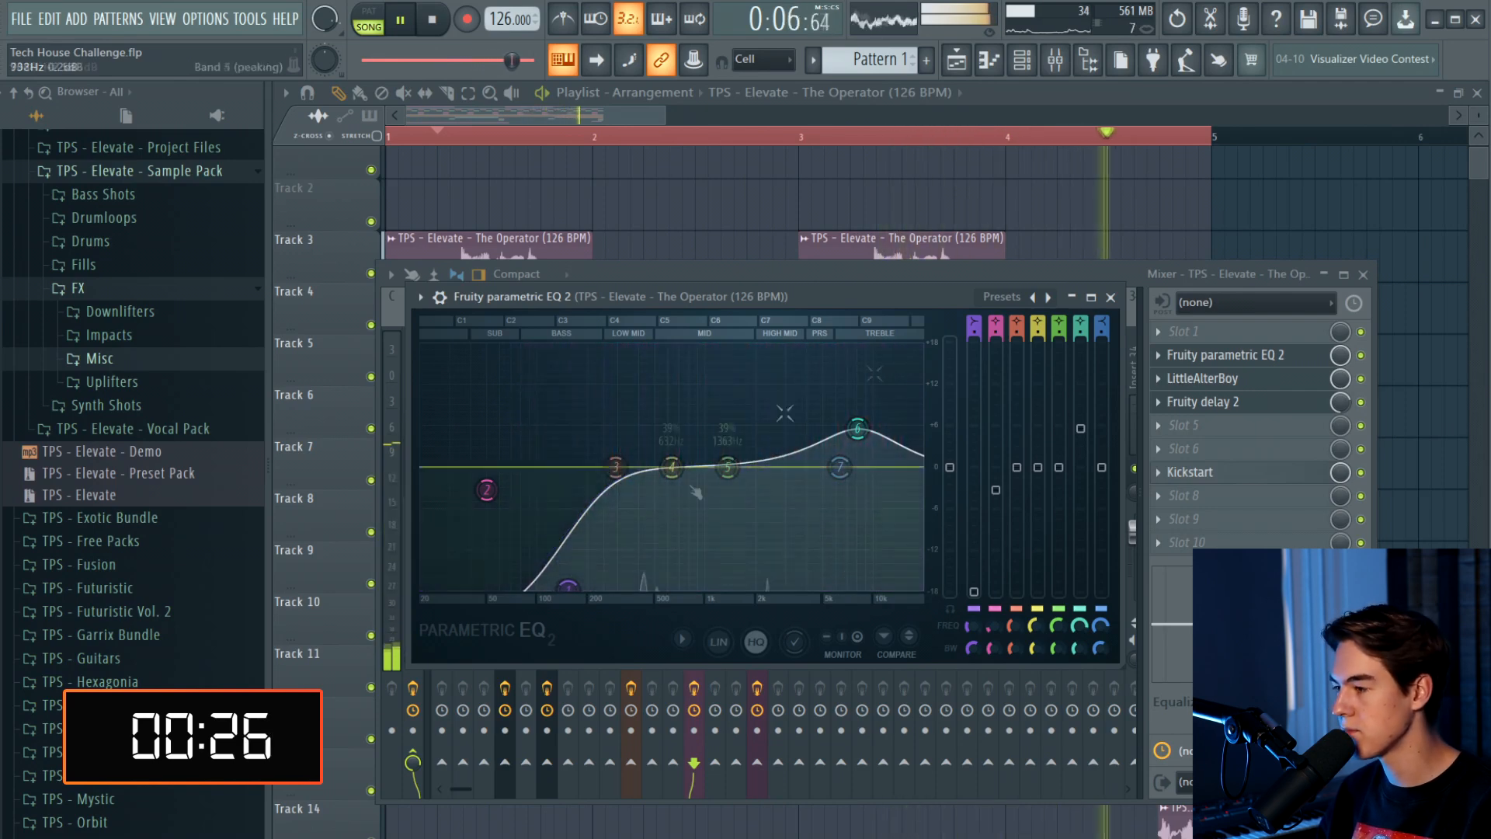
# Look through the Elevate sample pack's Impacts, Downlifters, Fills and Drums folders for another sound
pyautogui.press('F12')
pyautogui.scroll(-3, 1019, 177)
pyautogui.press('space')
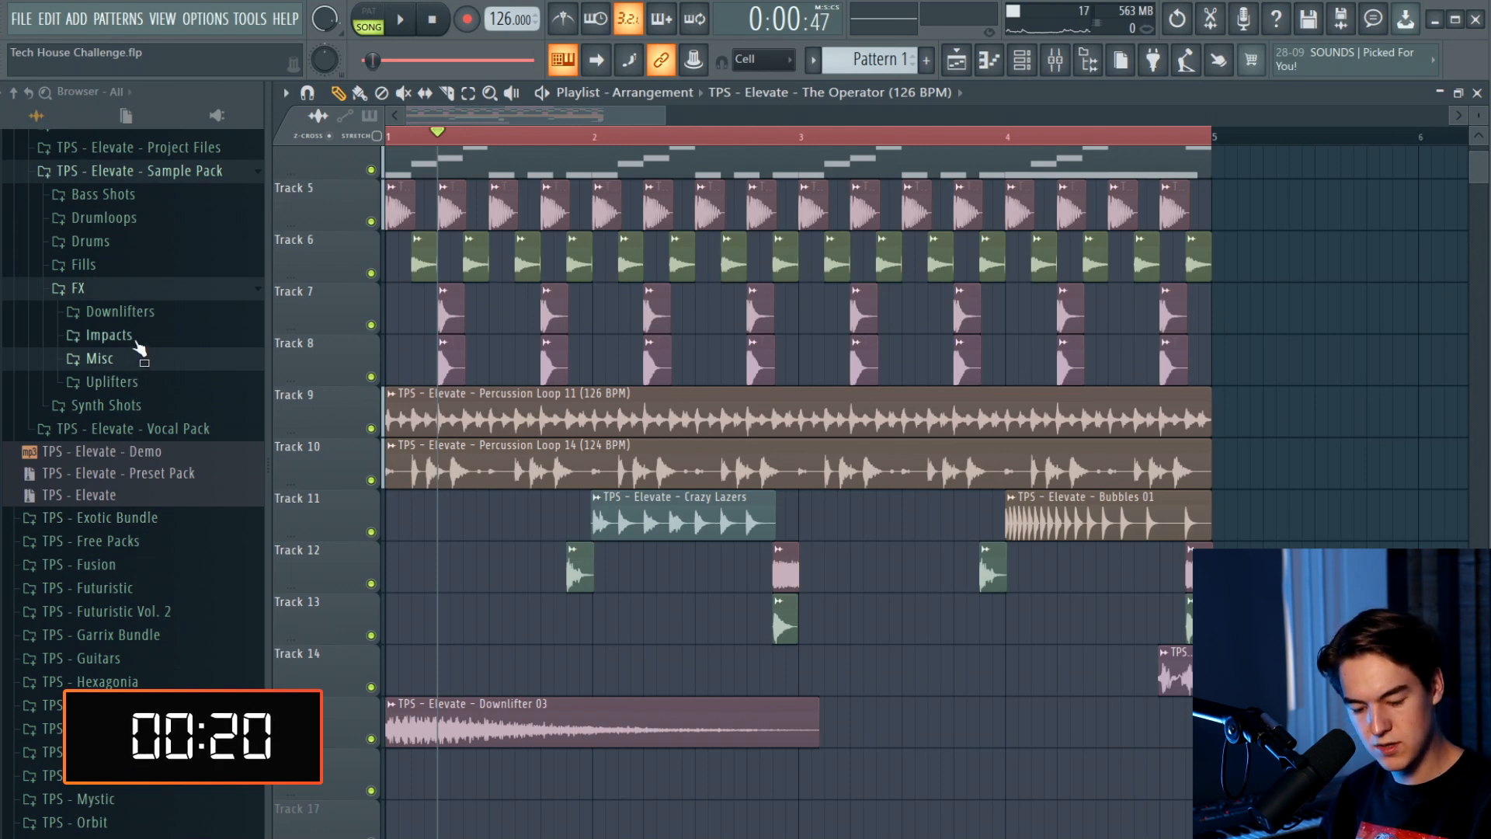
pyautogui.click(130, 336)
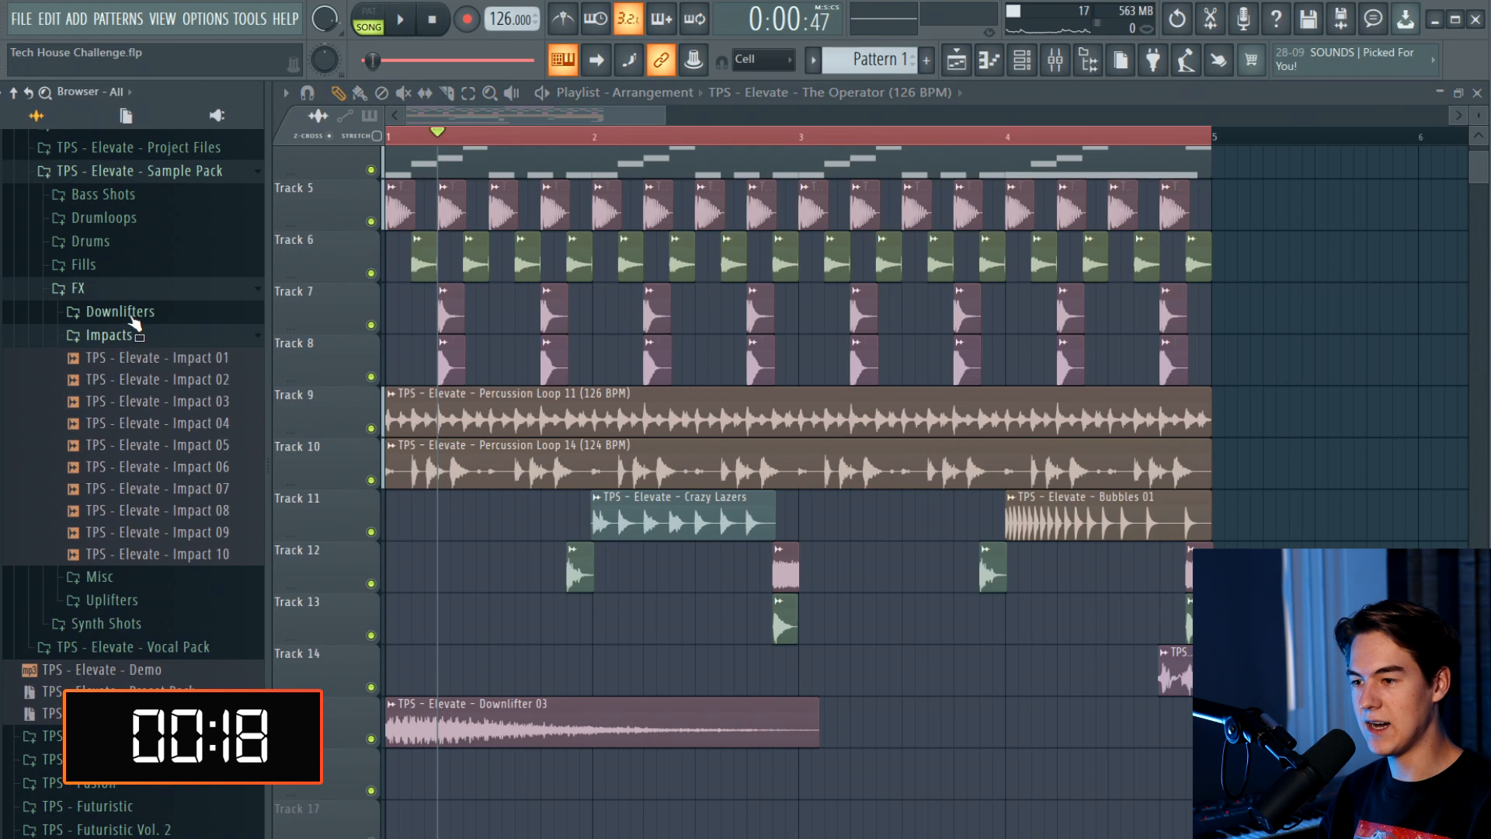
pyautogui.click(130, 313)
pyautogui.click(125, 287)
pyautogui.click(125, 266)
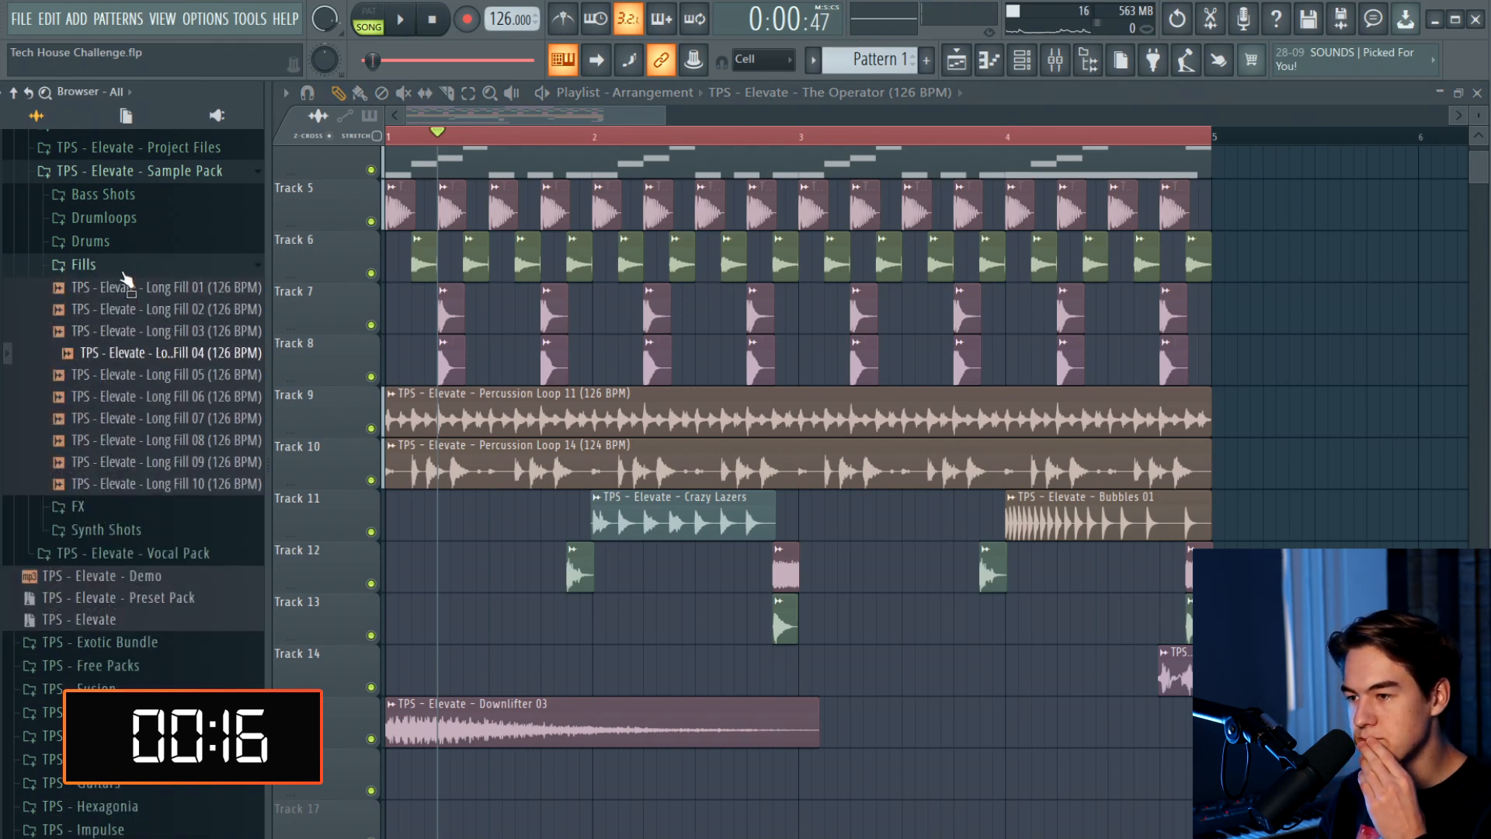
pyautogui.click(124, 242)
pyautogui.click(155, 383)
pyautogui.click(152, 406)
pyautogui.click(124, 293)
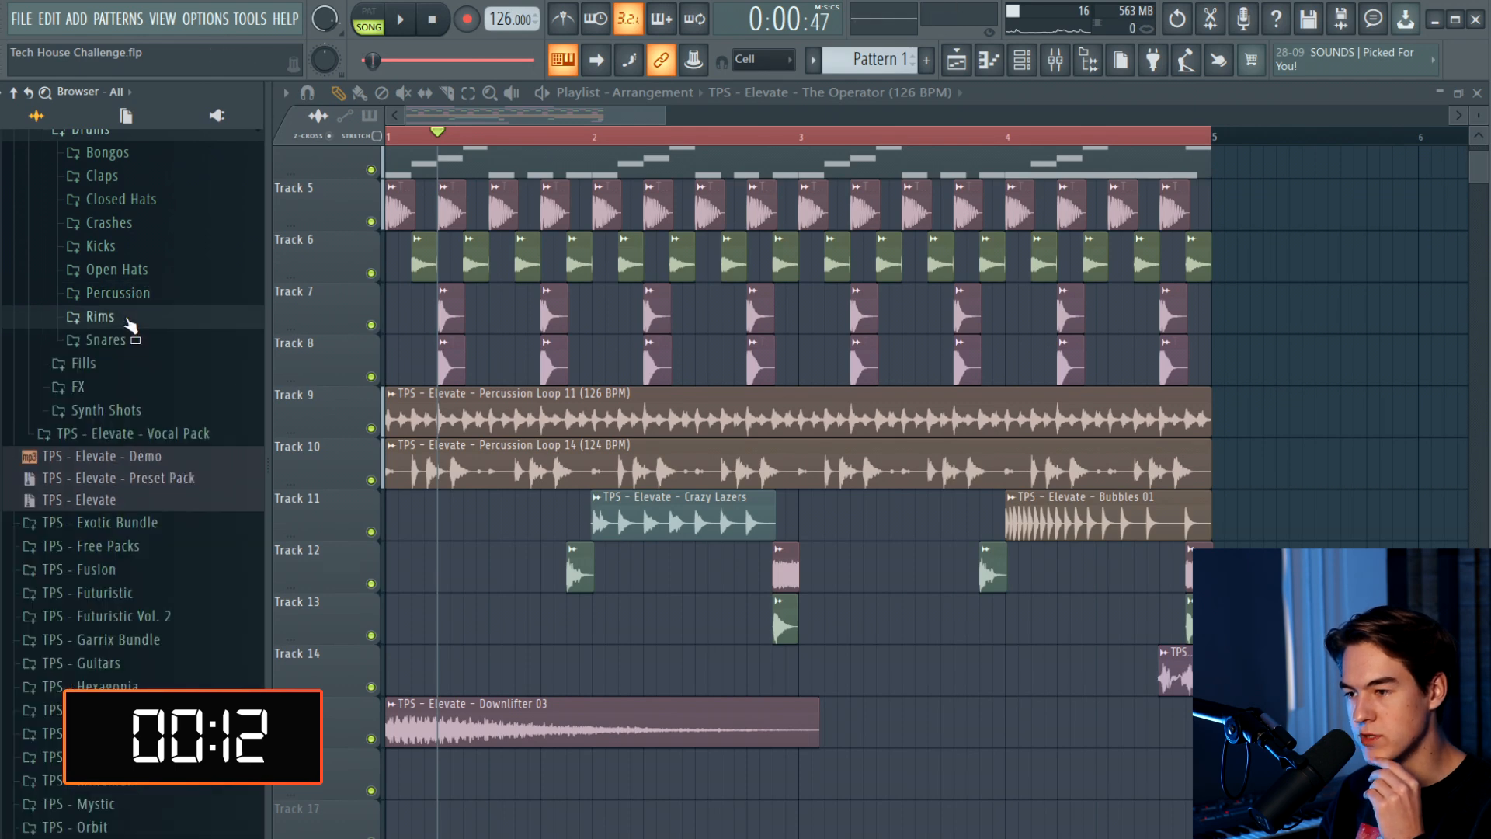
# Place TPS - Elevate - Rim 04 on Track 13 late in bar 1, adjust its timing and add a second hit
pyautogui.click(105, 317)
pyautogui.moveTo(155, 404); pyautogui.dragTo(509, 613)
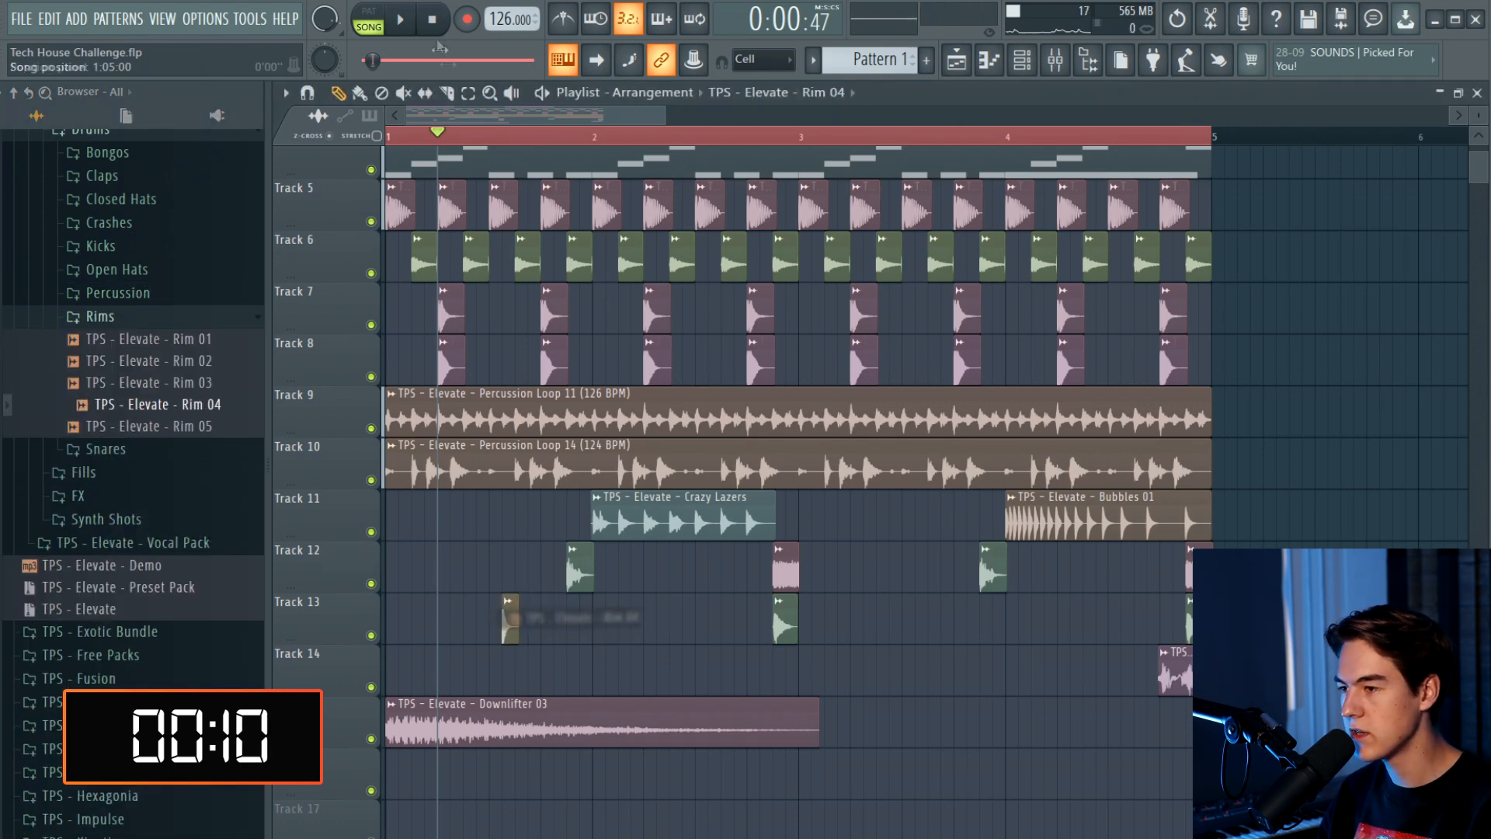
pyautogui.press('space')
pyautogui.scroll(3, 525, 621)
pyautogui.press('space')
pyautogui.moveTo(490, 621); pyautogui.dragTo(516, 621)
pyautogui.press('space')
pyautogui.click(620, 624)
# Lower the volume of the Rim 04 sample in its channel settings and check it in playback
pyautogui.doubleClick(628, 626)
pyautogui.moveTo(724, 223); pyautogui.dragTo(724, 243)
pyautogui.press('space')
pyautogui.press('space')
pyautogui.click(865, 194)
# Copy the two Rim 04 hits on Track 13 to the same position in bar 3
pyautogui.moveTo(522, 619); pyautogui.dragTo(961, 642)
pyautogui.scroll(-3, 621, 628)
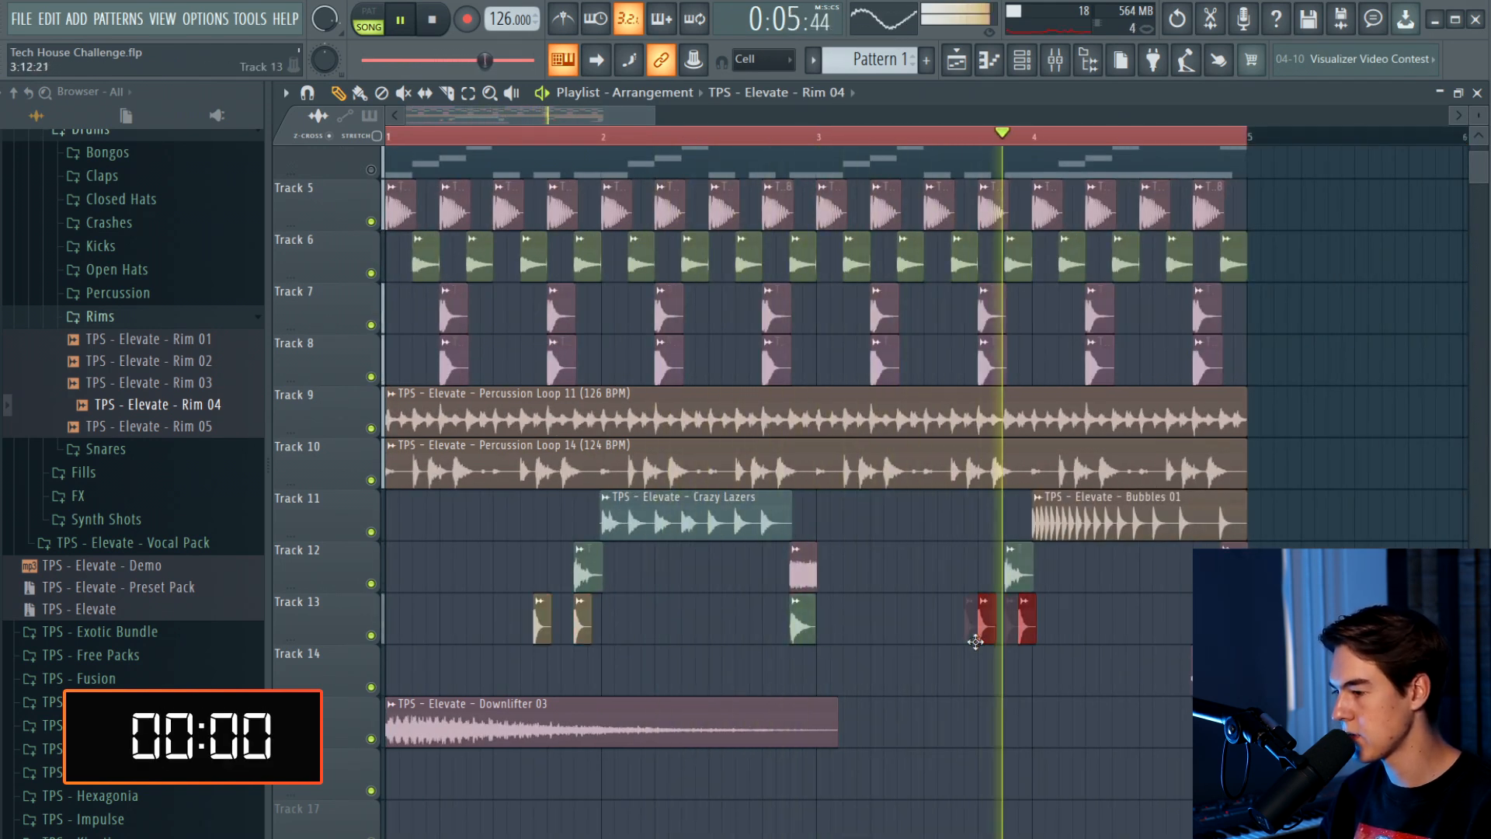
pyautogui.press('space')
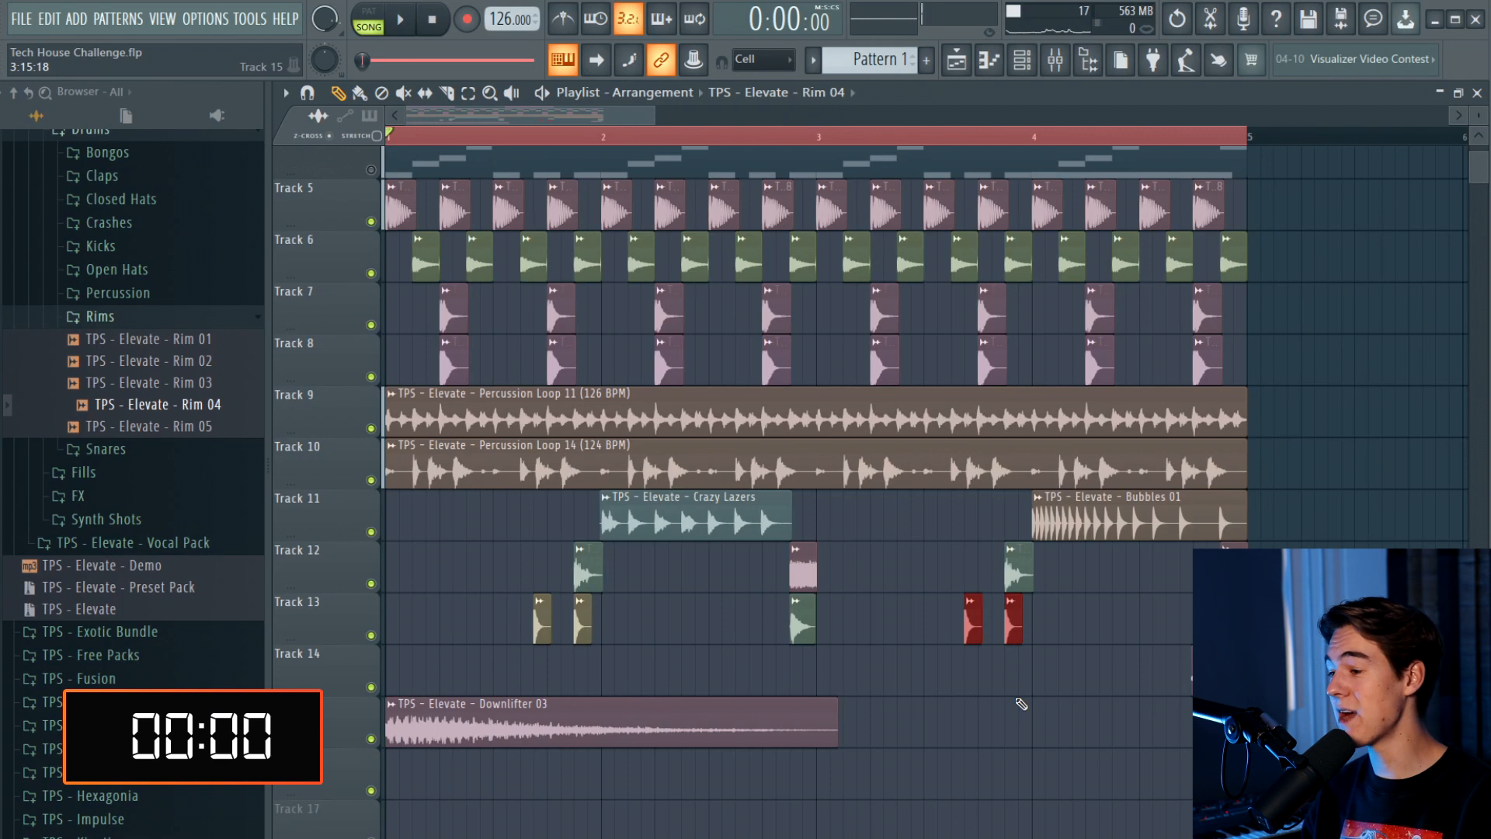
pyautogui.click(1021, 703)
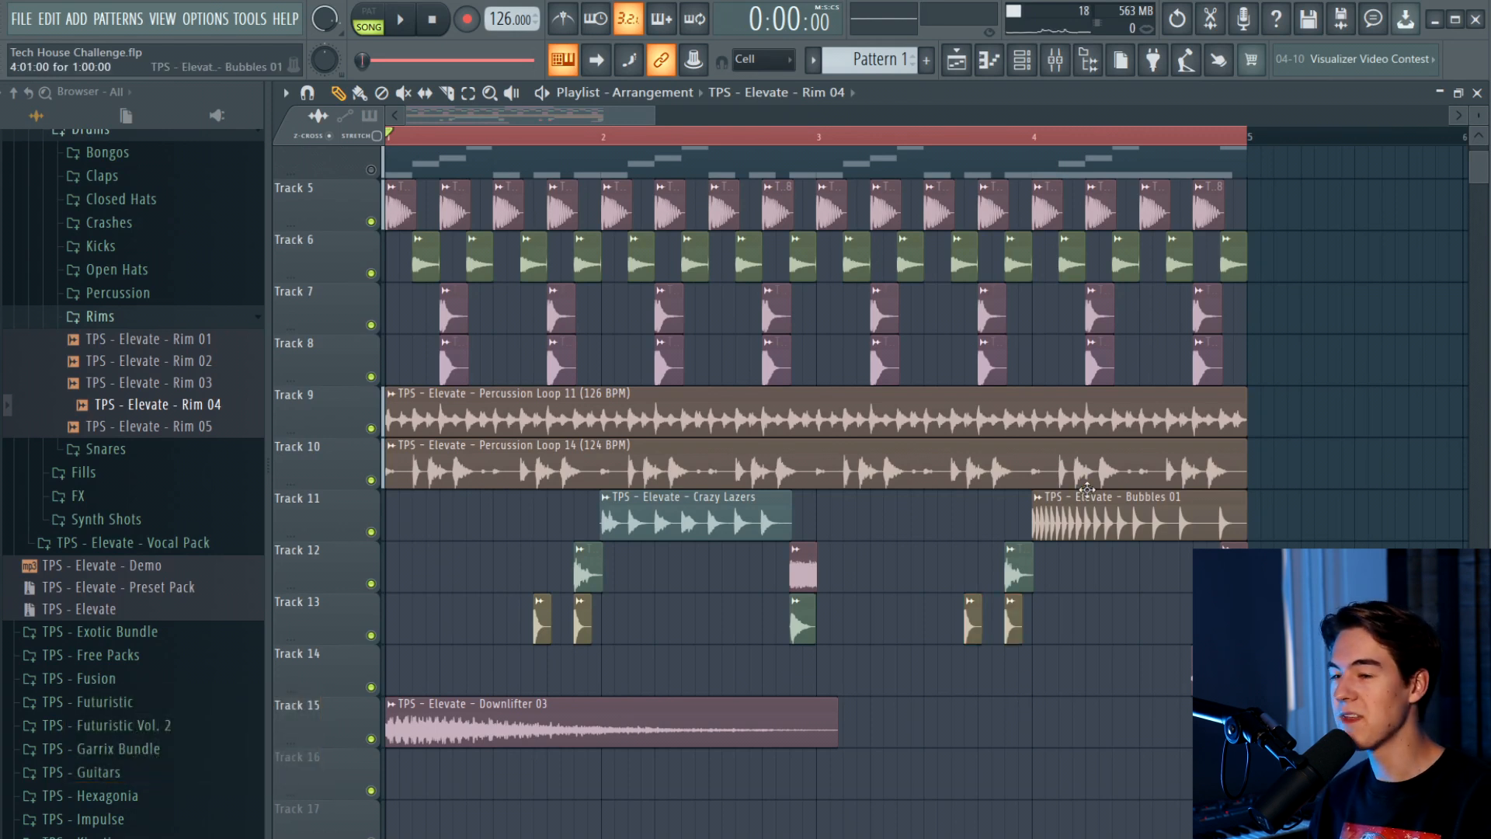
# Unmute Track 4 containing Pattern 1
pyautogui.scroll(2, 432, 270)
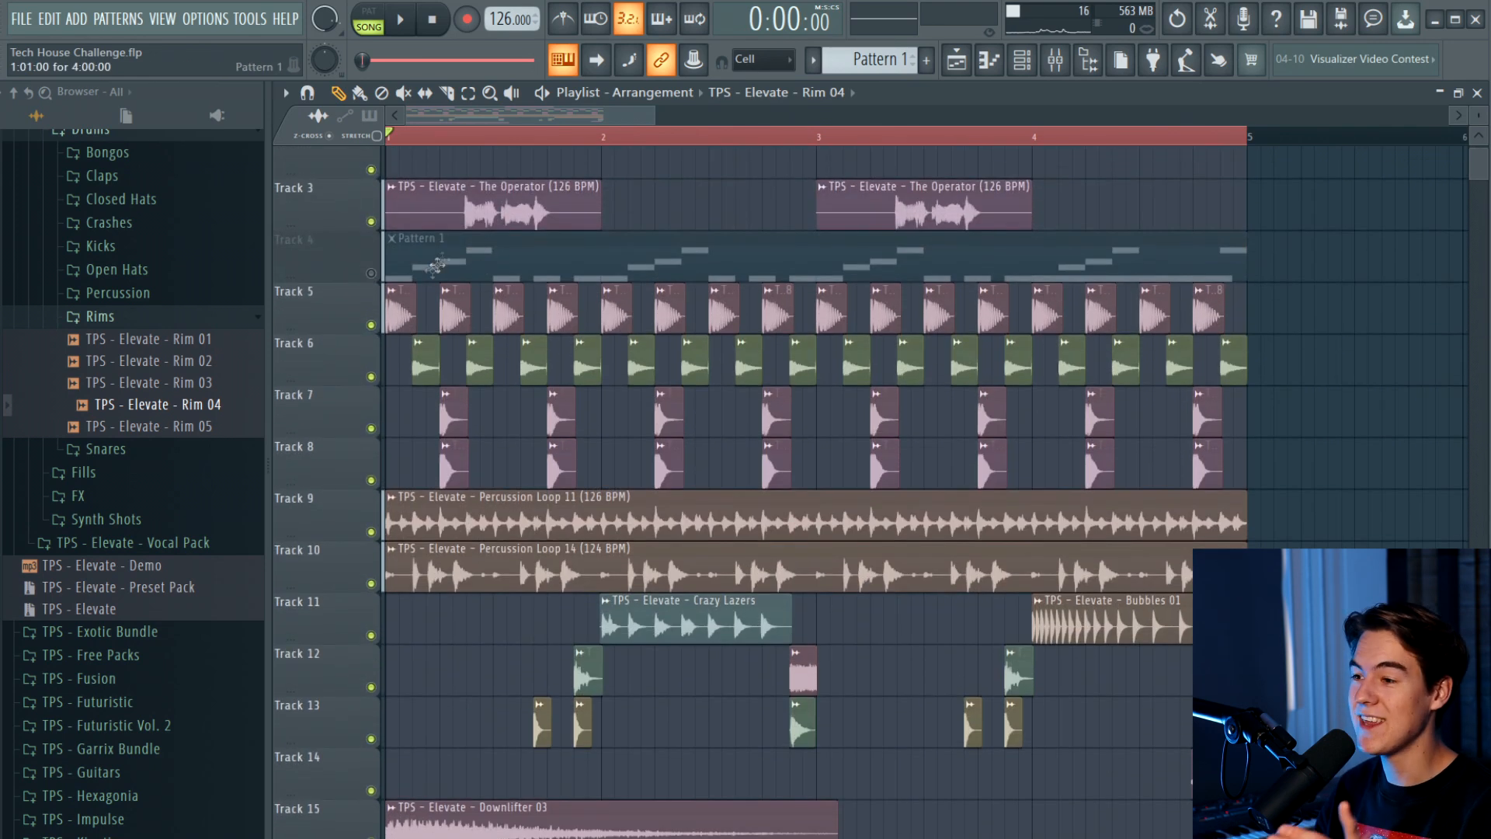
pyautogui.click(371, 273)
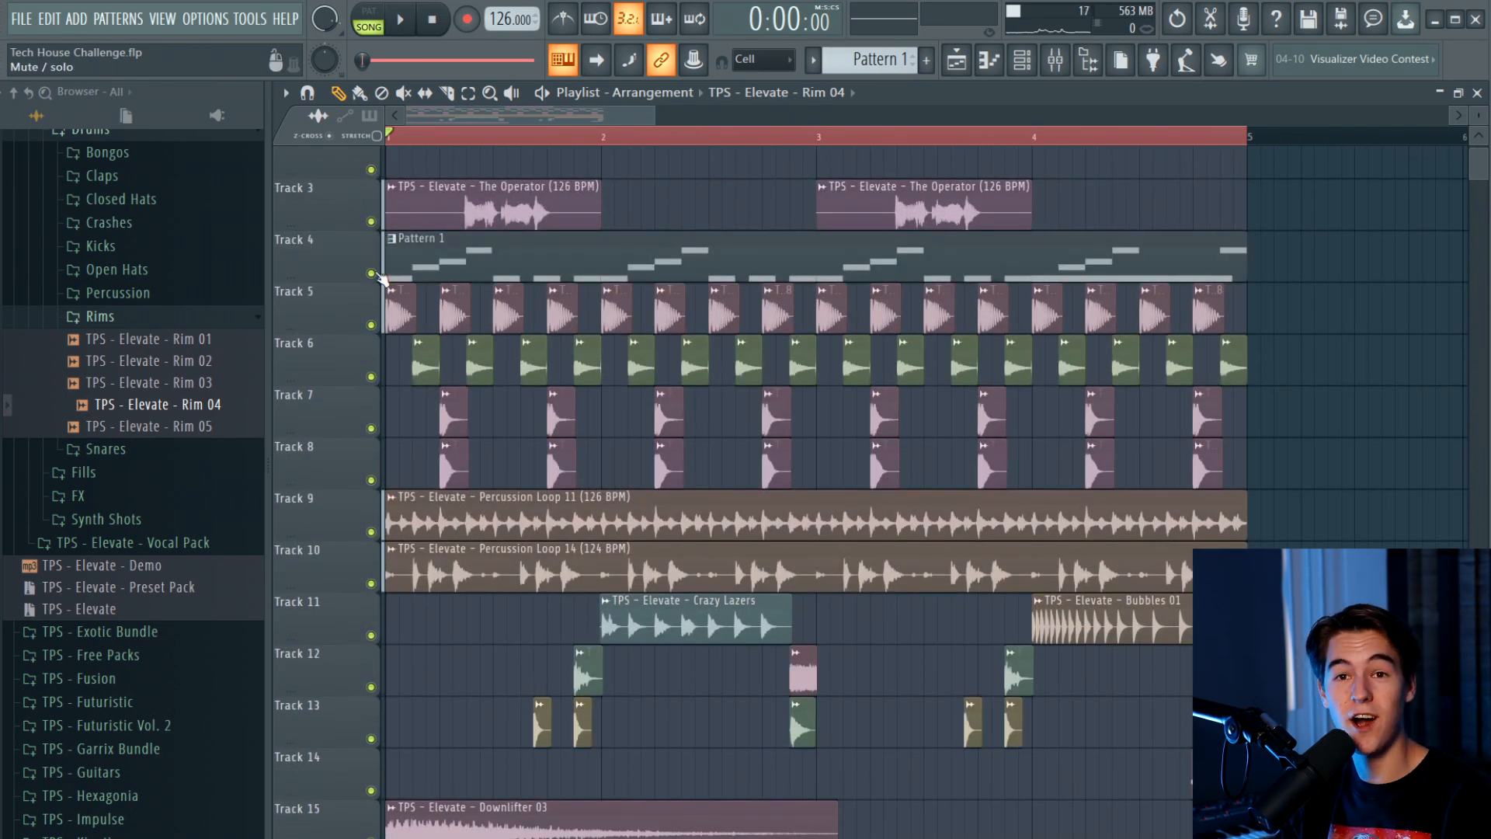